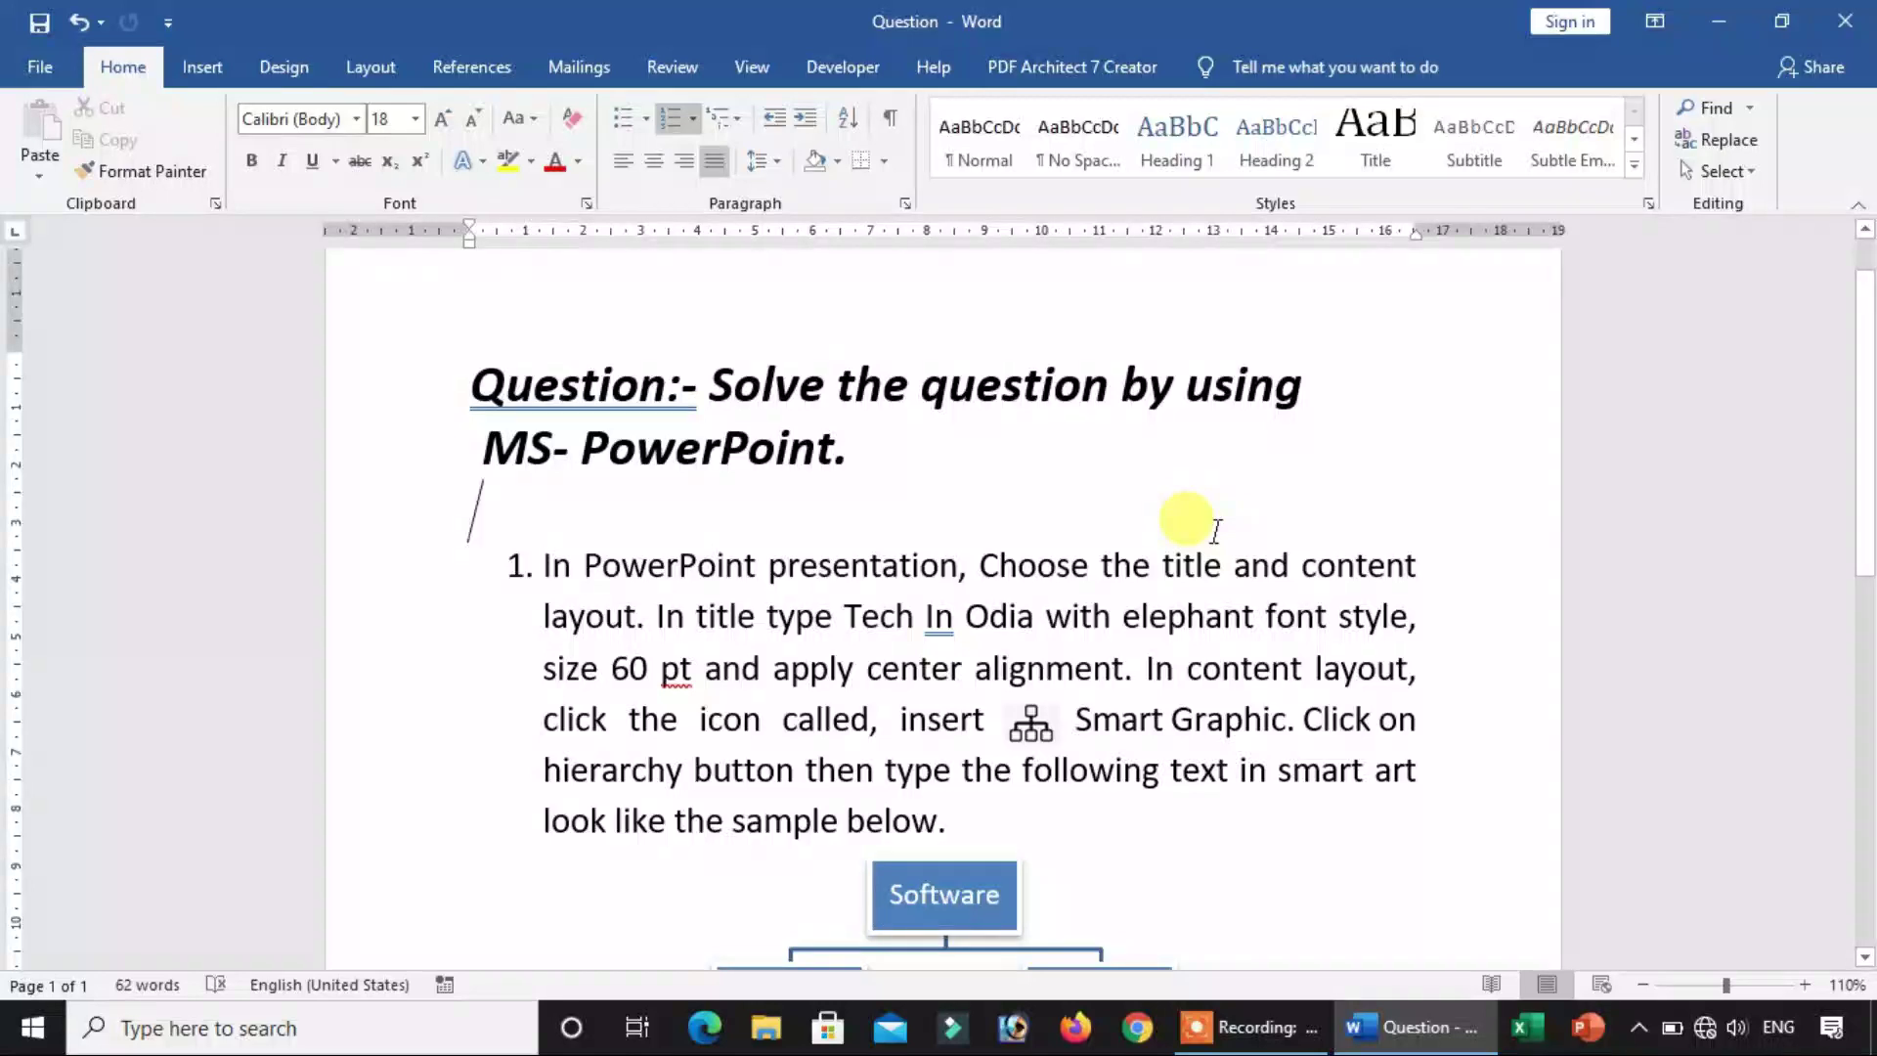
Read the Word question and look over its sample software hierarchy diagram
scroll(1140, 516, down, 1)
scroll(1124, 509, down, 1)
scroll(1110, 500, up, 2)
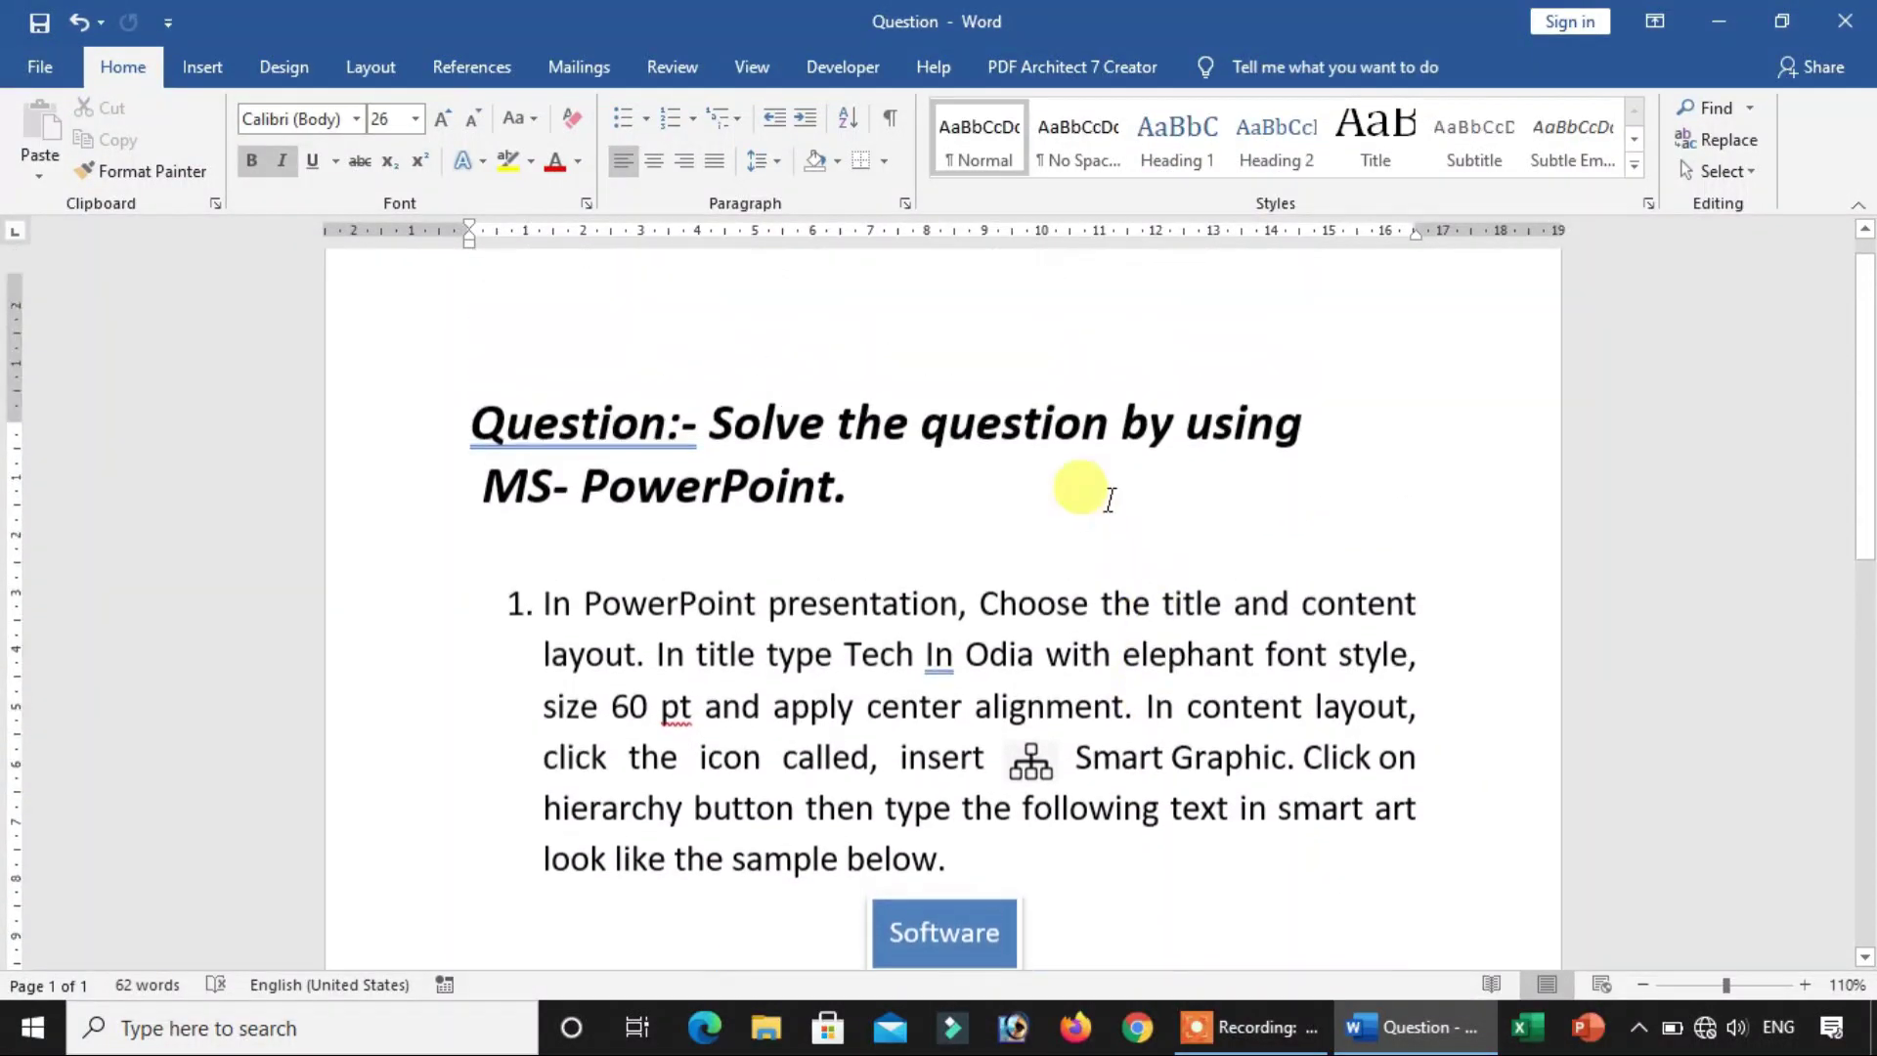
scroll(1095, 494, up, 1)
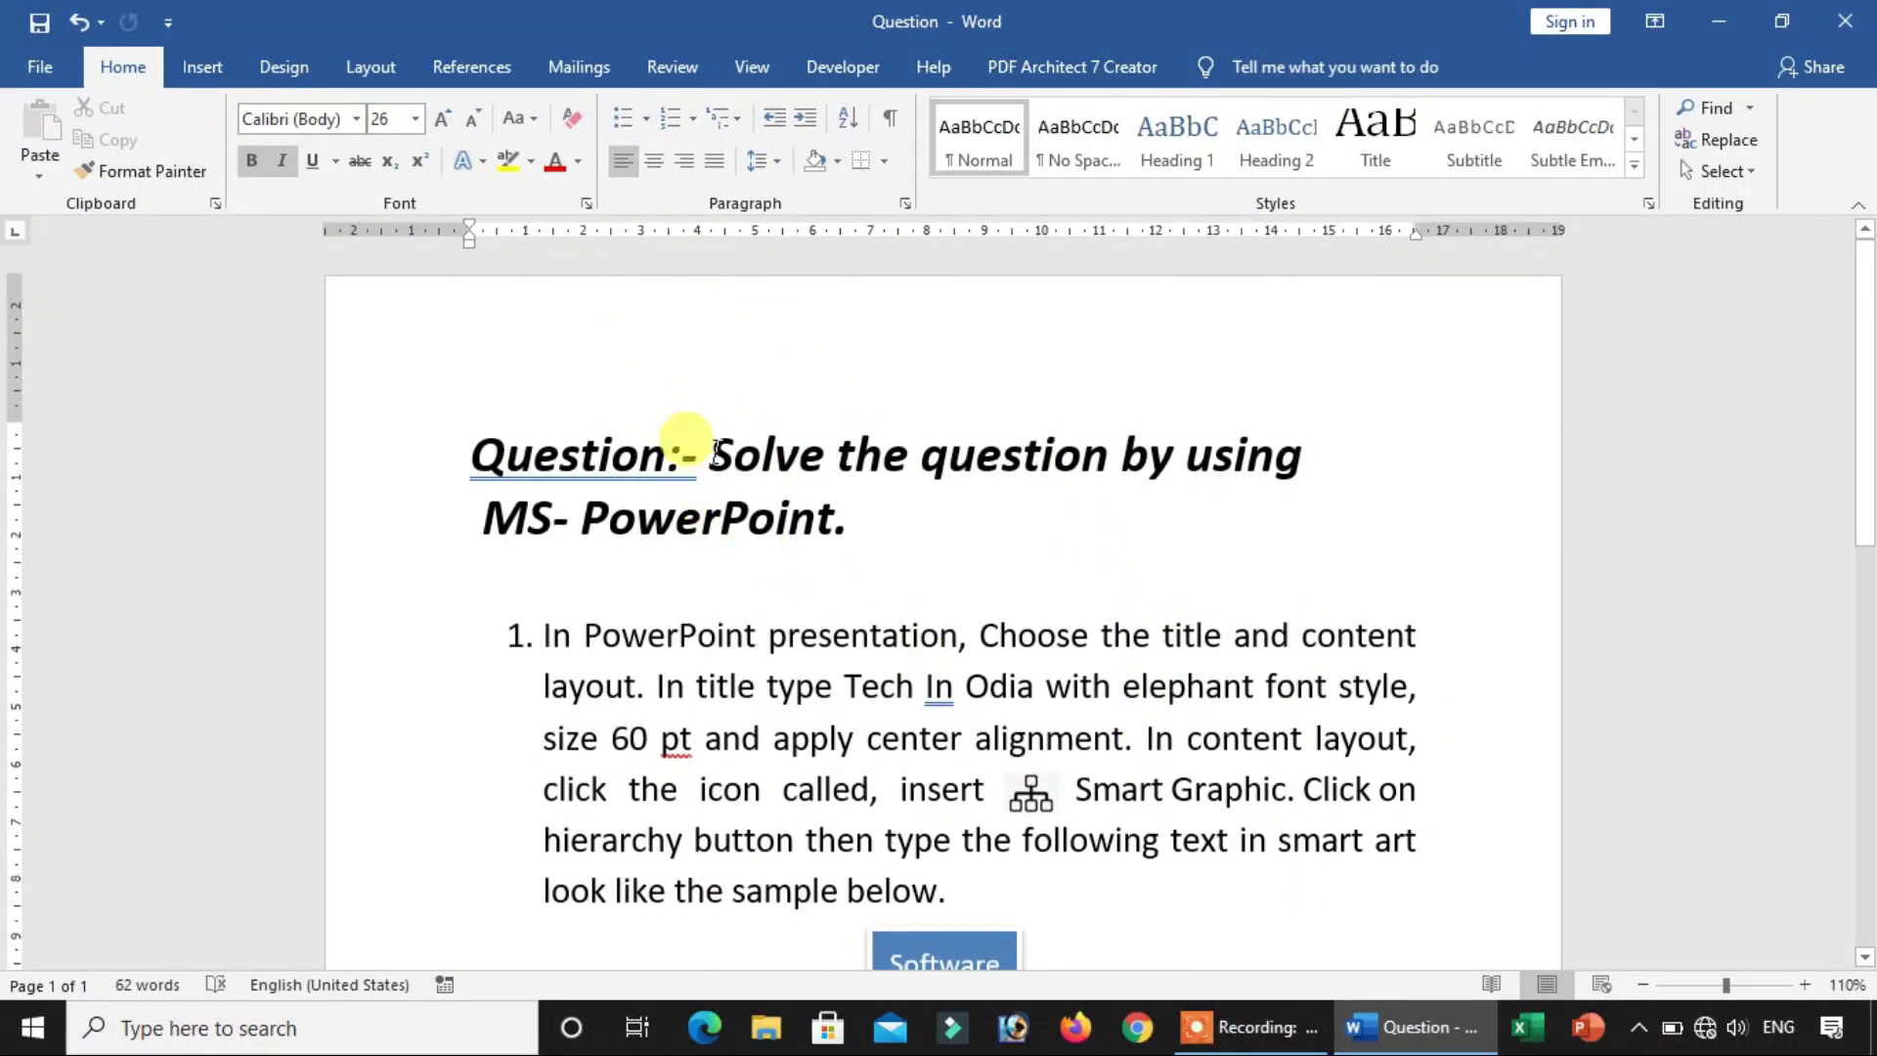
drag(717, 452, 838, 533)
click(1106, 634)
scroll(1030, 598, down, 4)
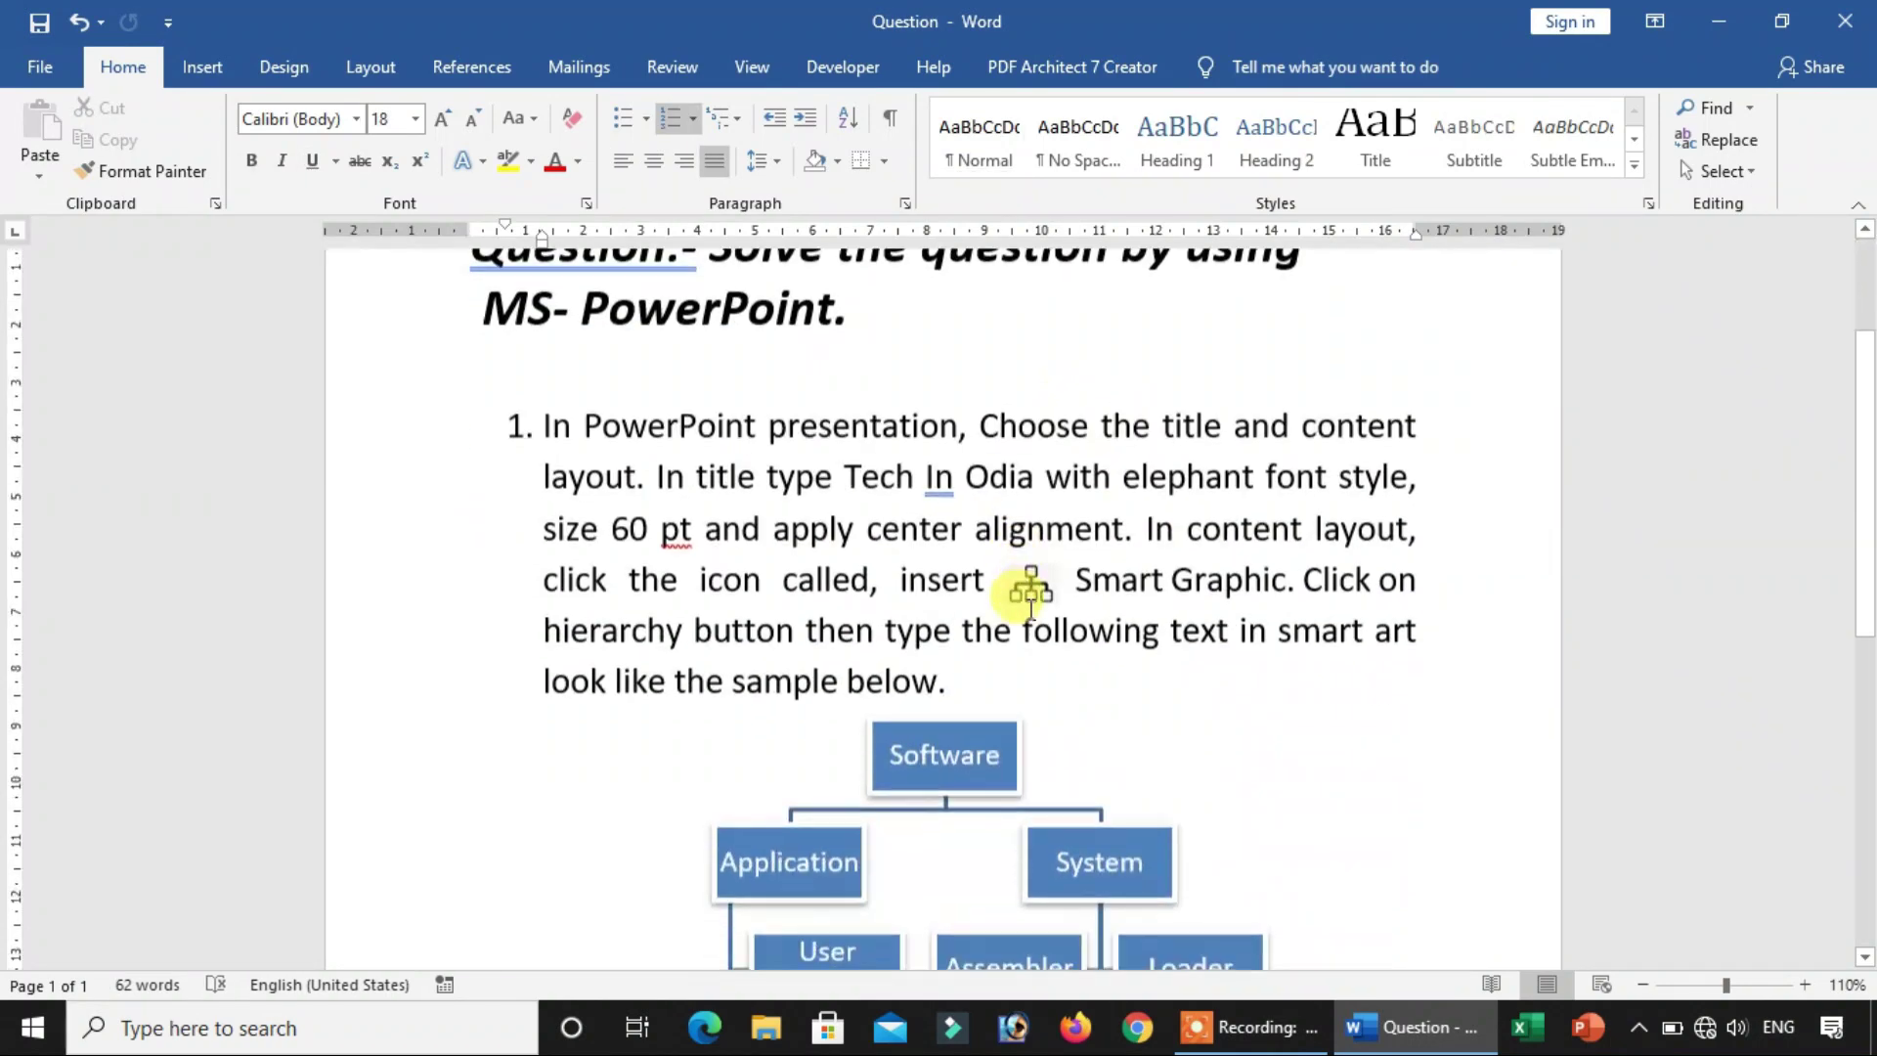
scroll(845, 451, down, 3)
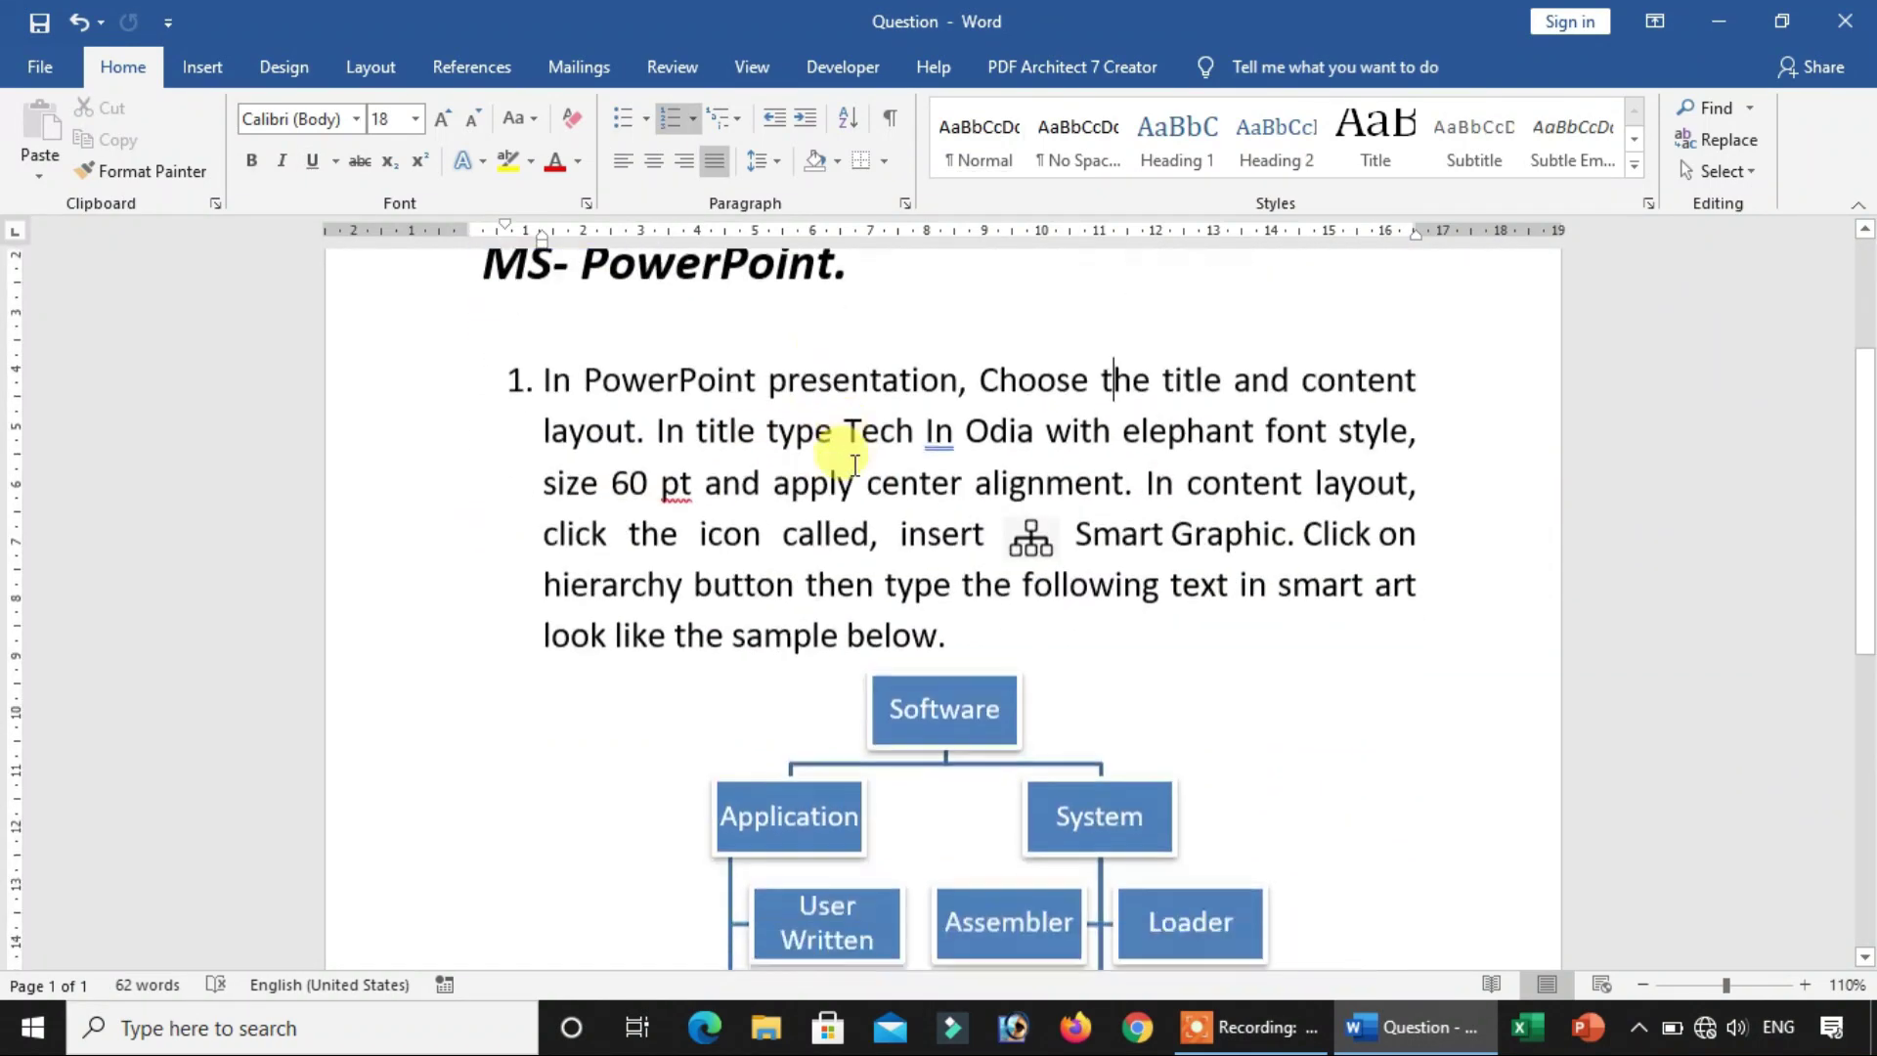
drag(528, 279, 1074, 542)
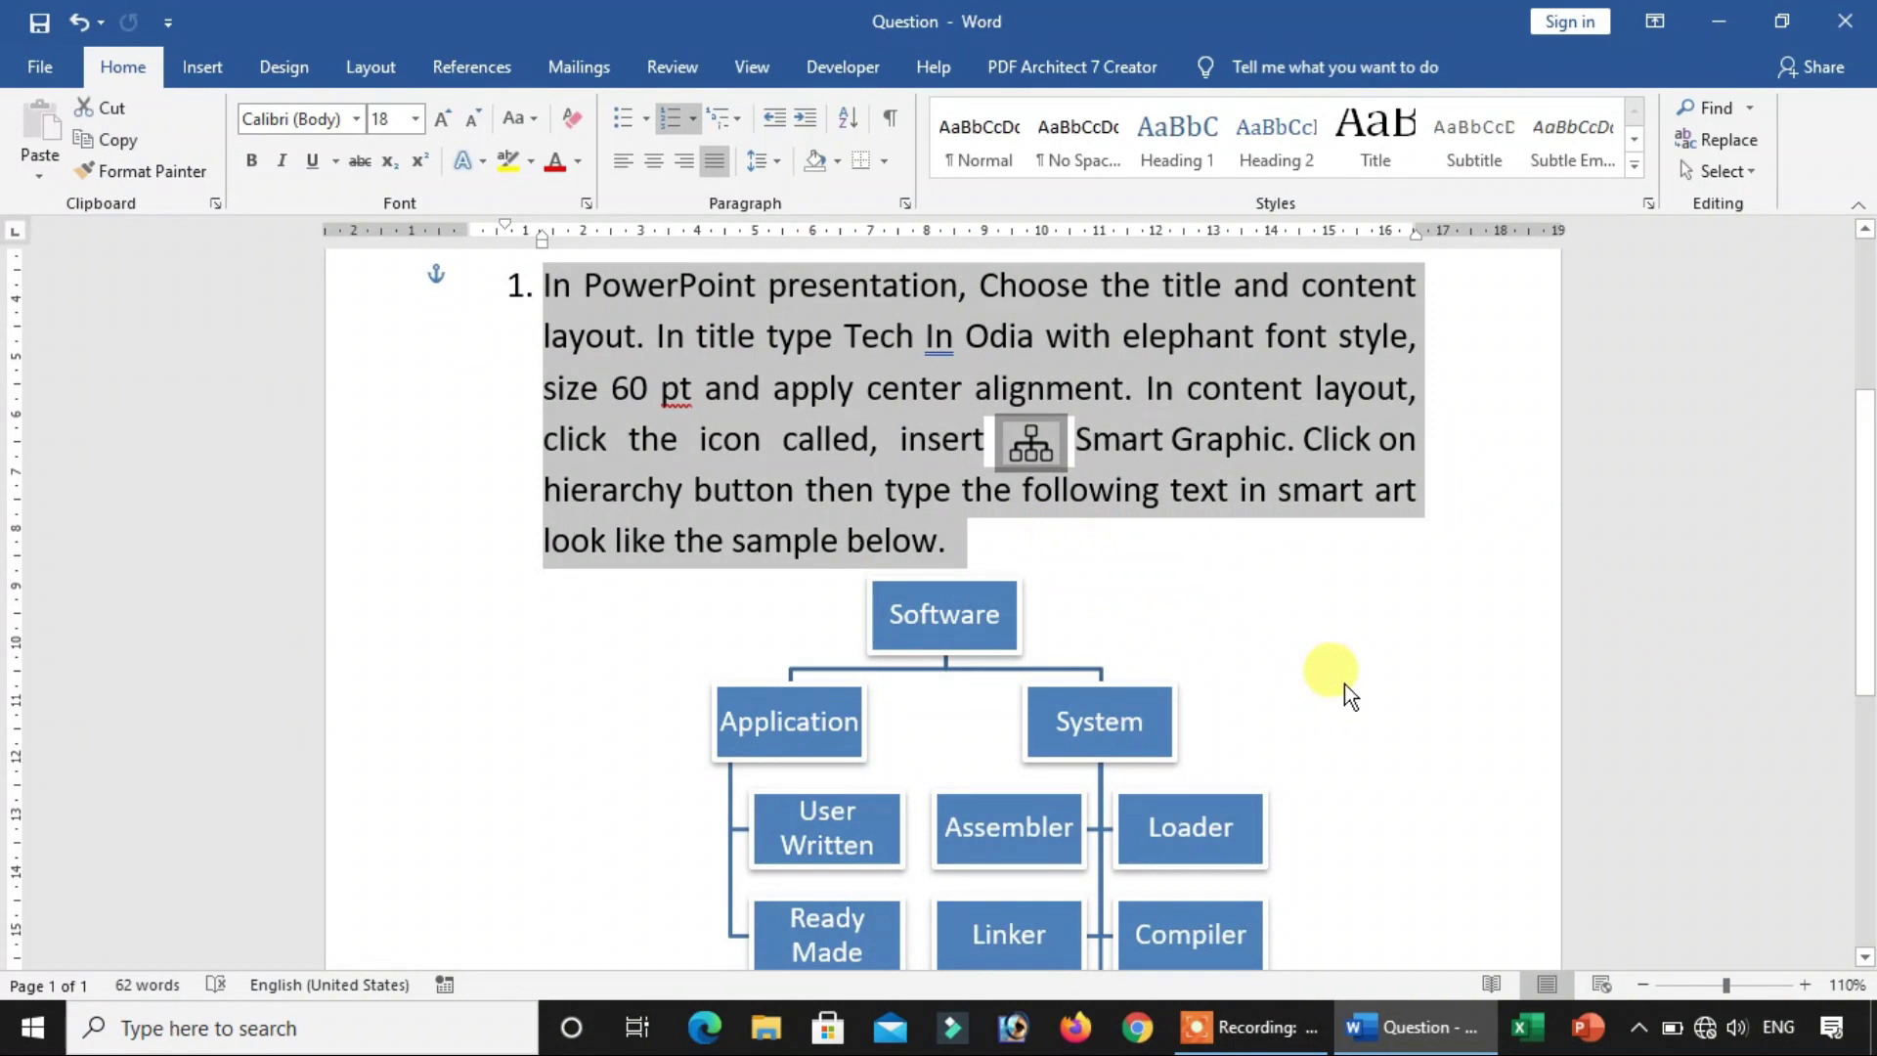
click(1346, 684)
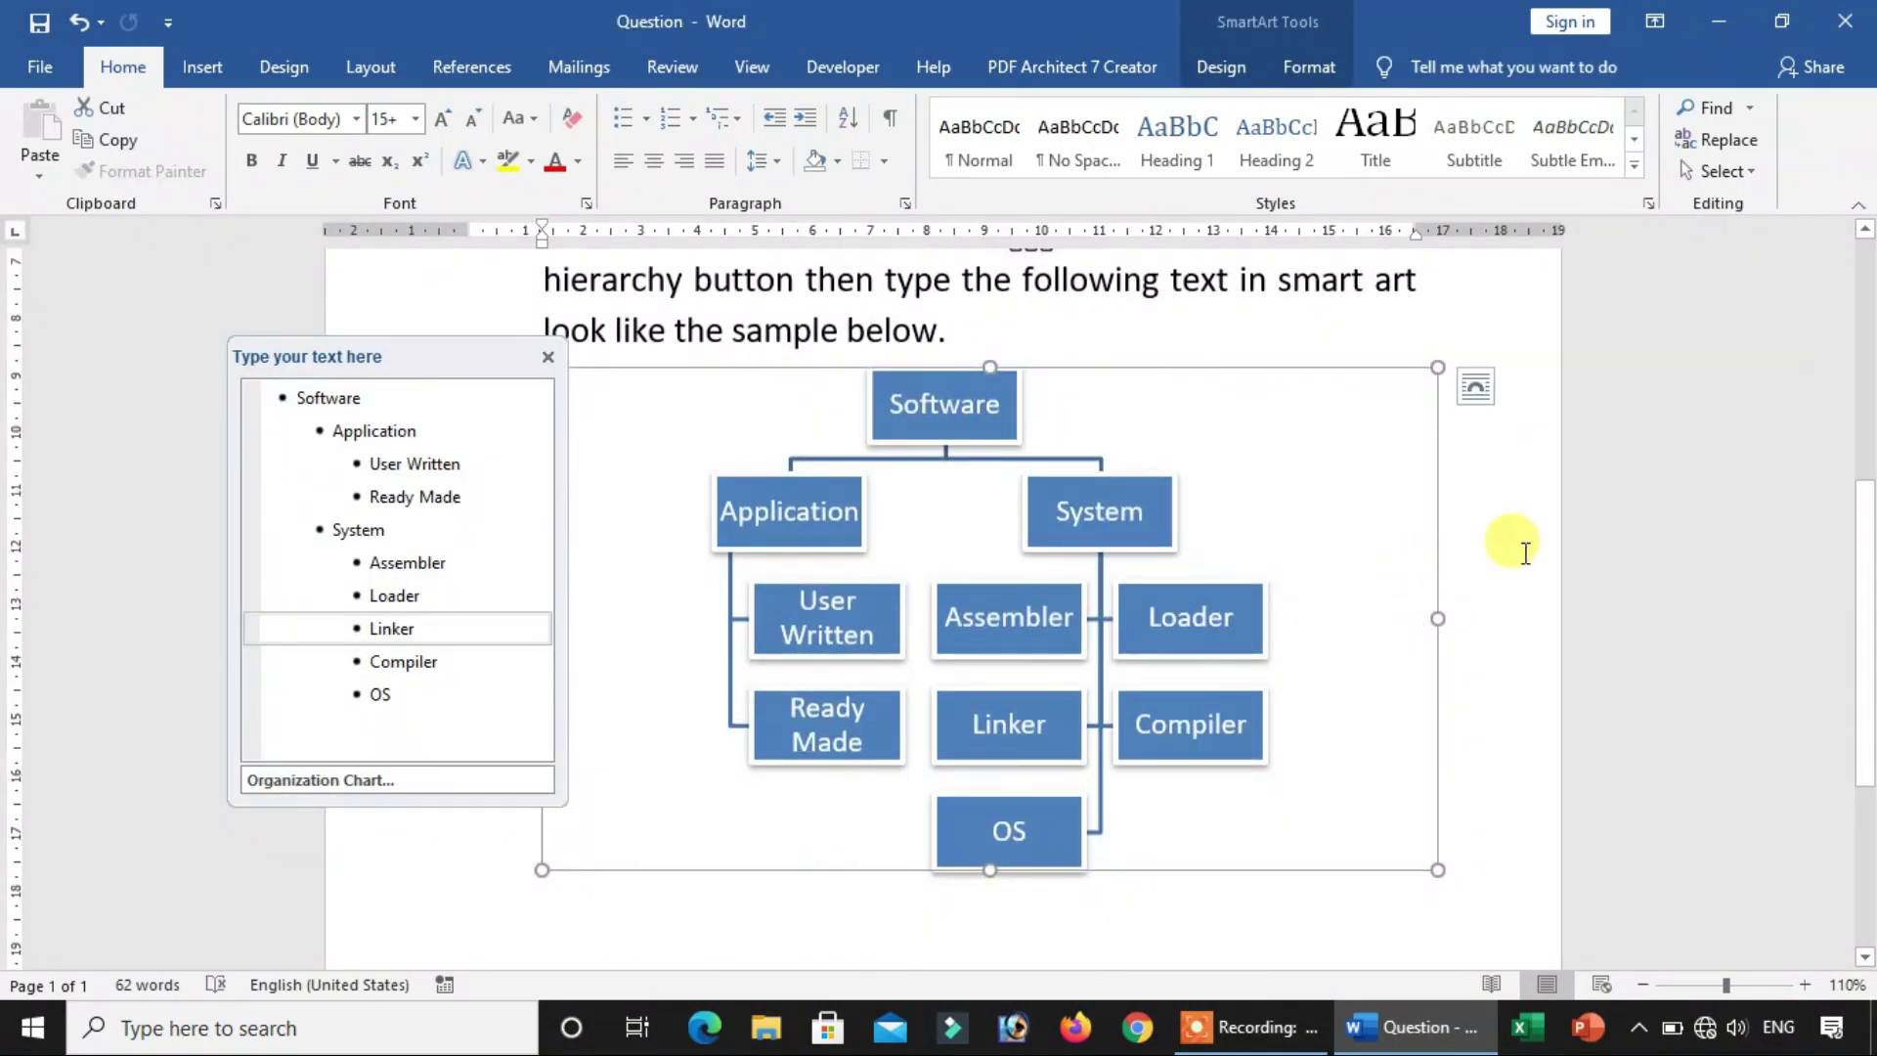
click(1457, 538)
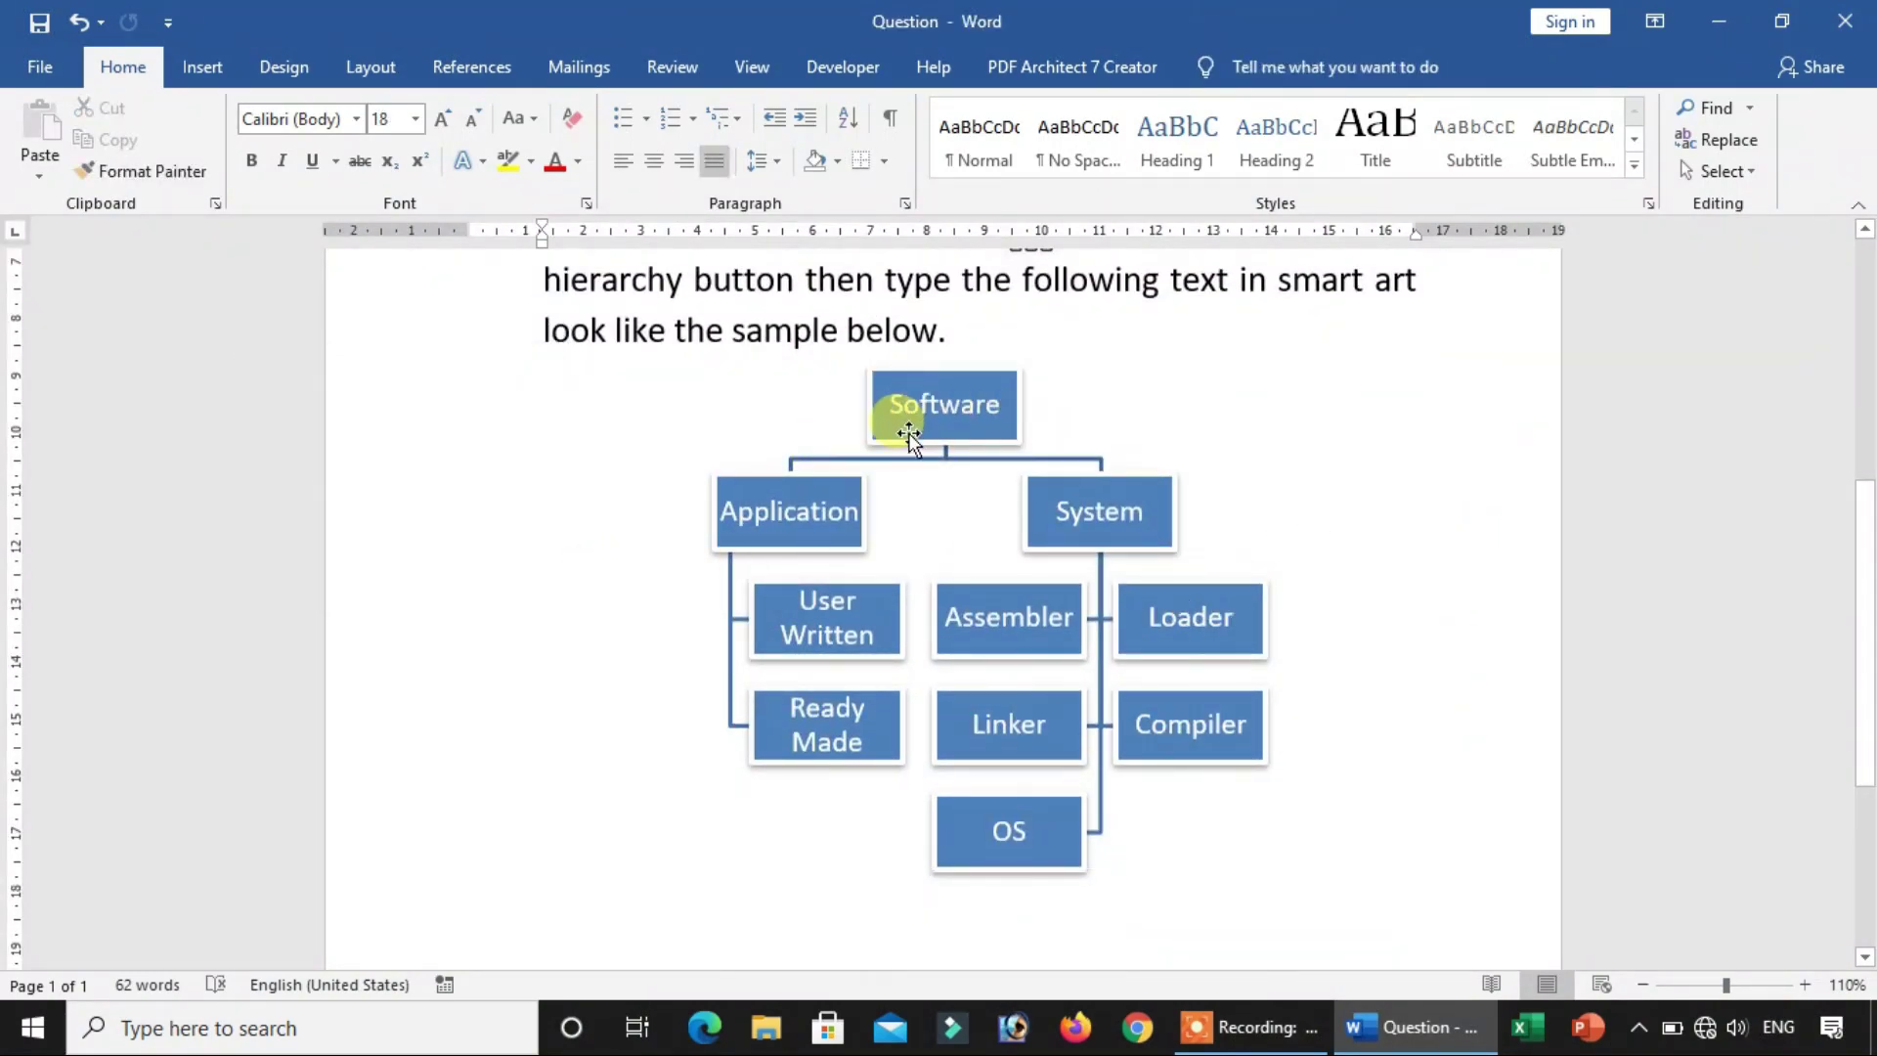
Reread the instruction calling for a Title and Content slide
scroll(1020, 571, up, 5)
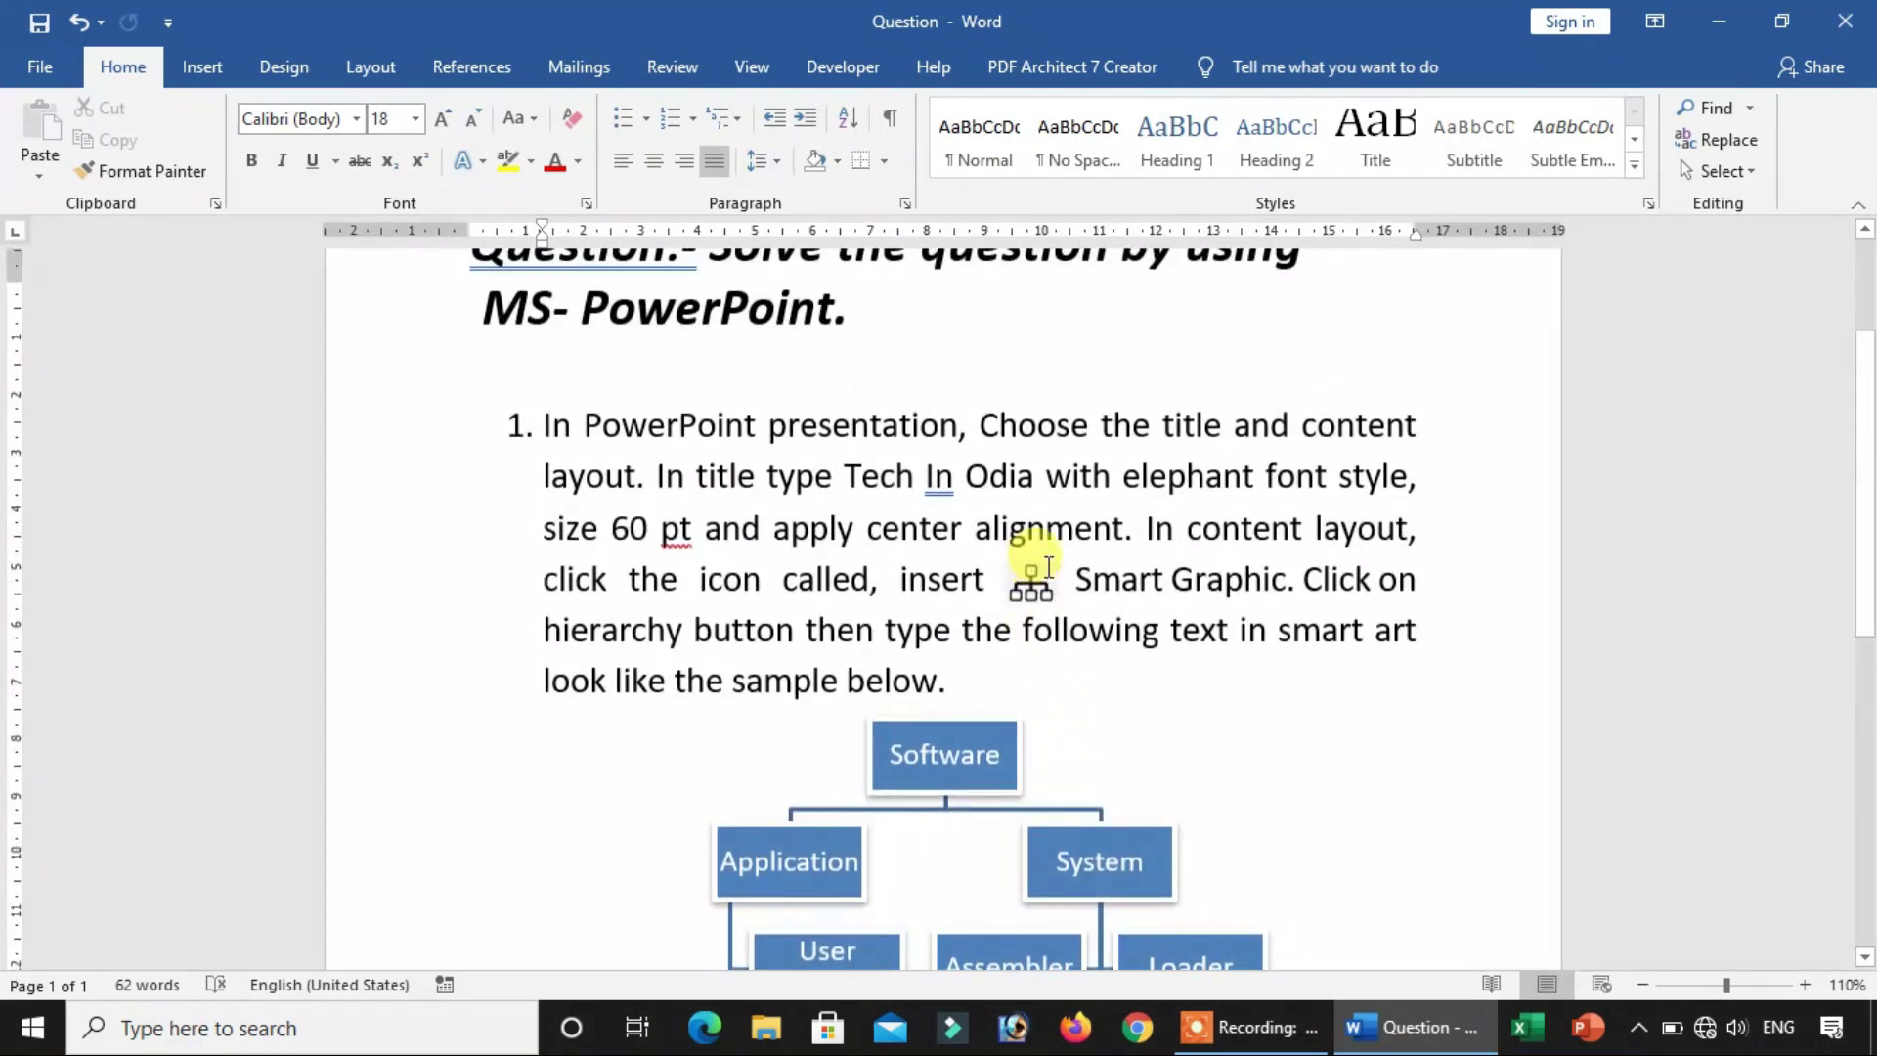
click(1071, 545)
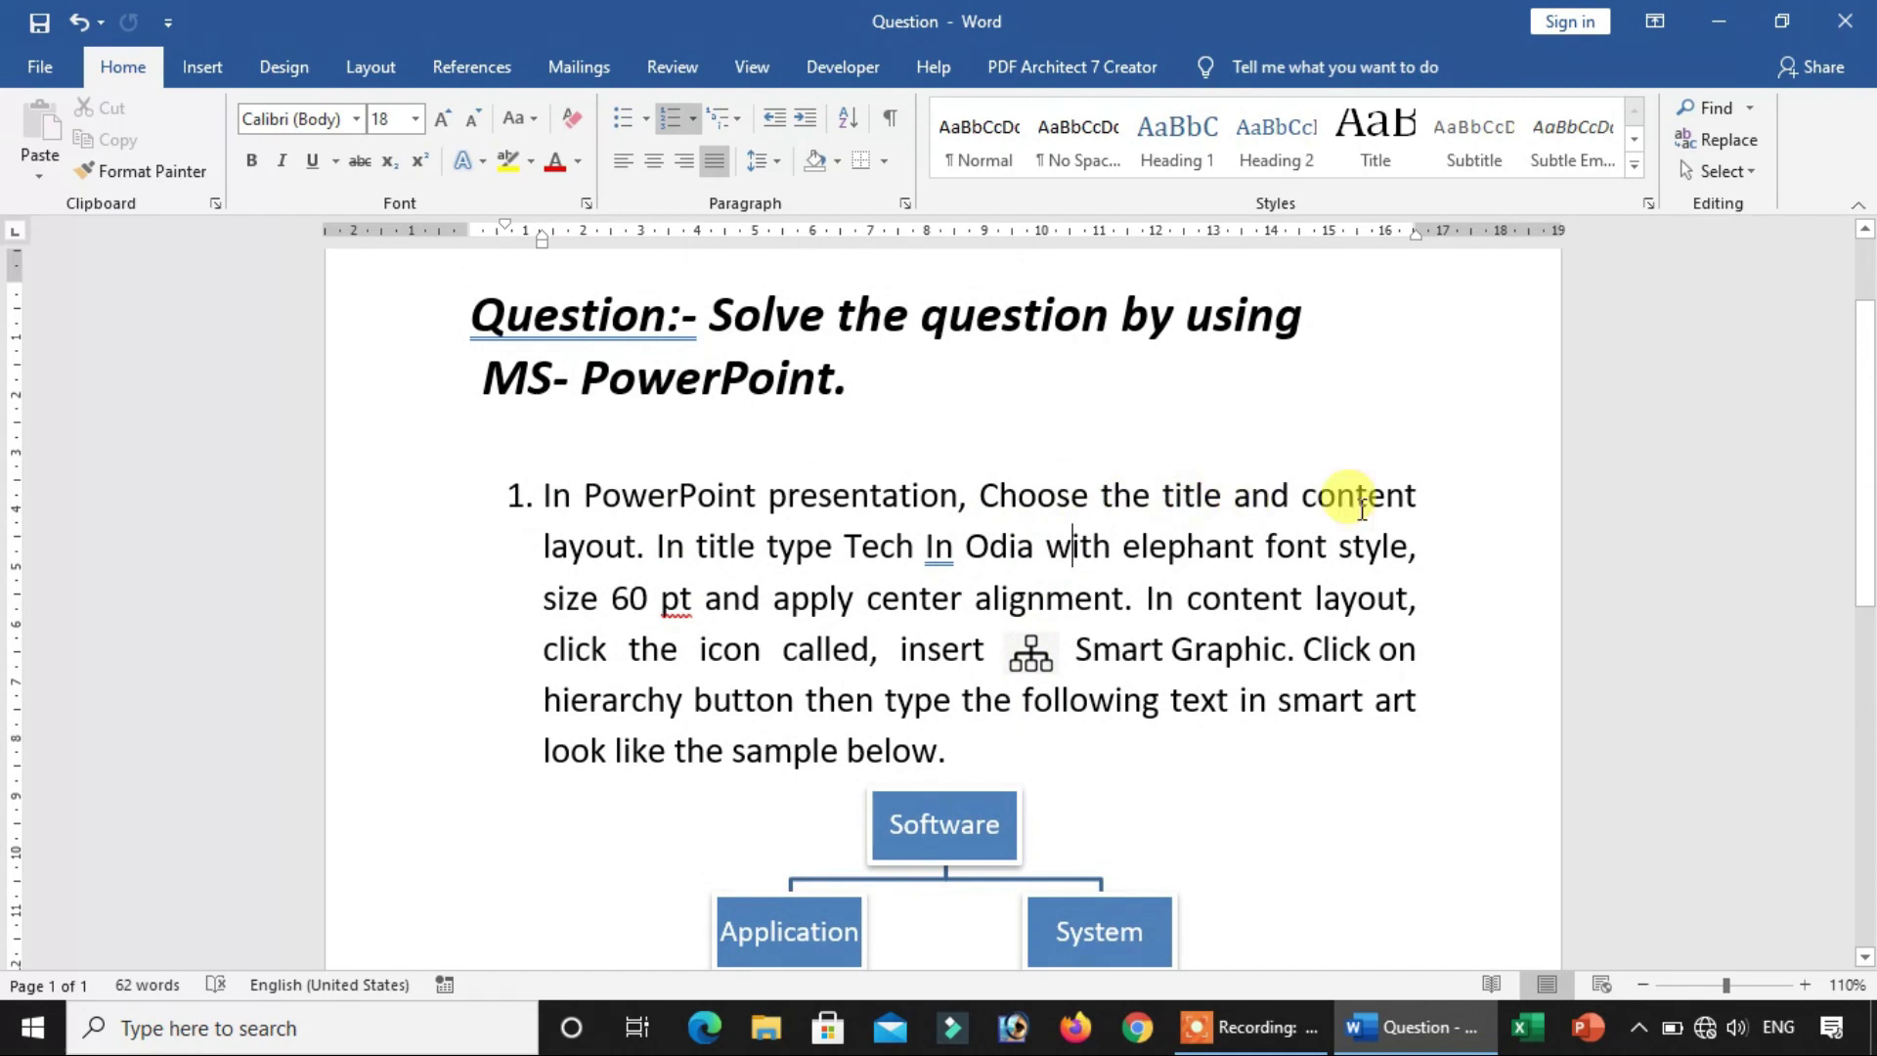
drag(1162, 496, 1424, 496)
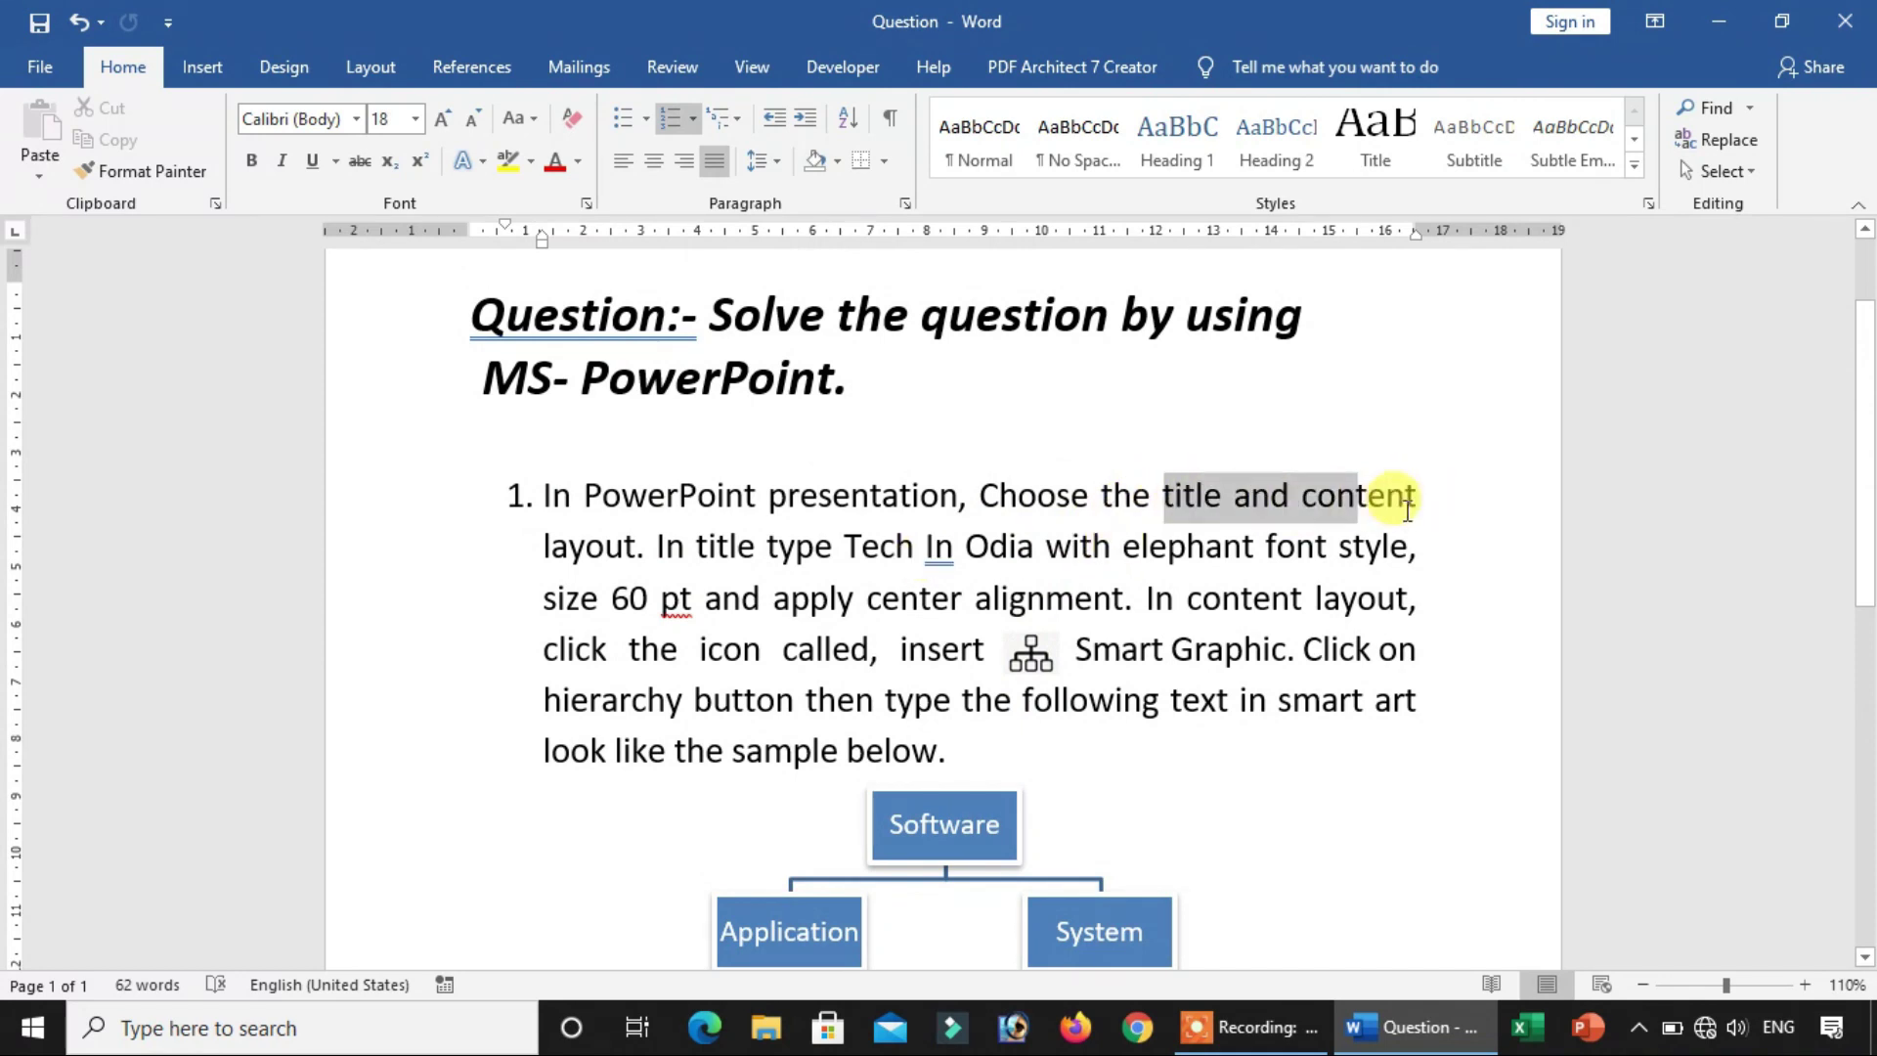
scroll(963, 547, down, 1)
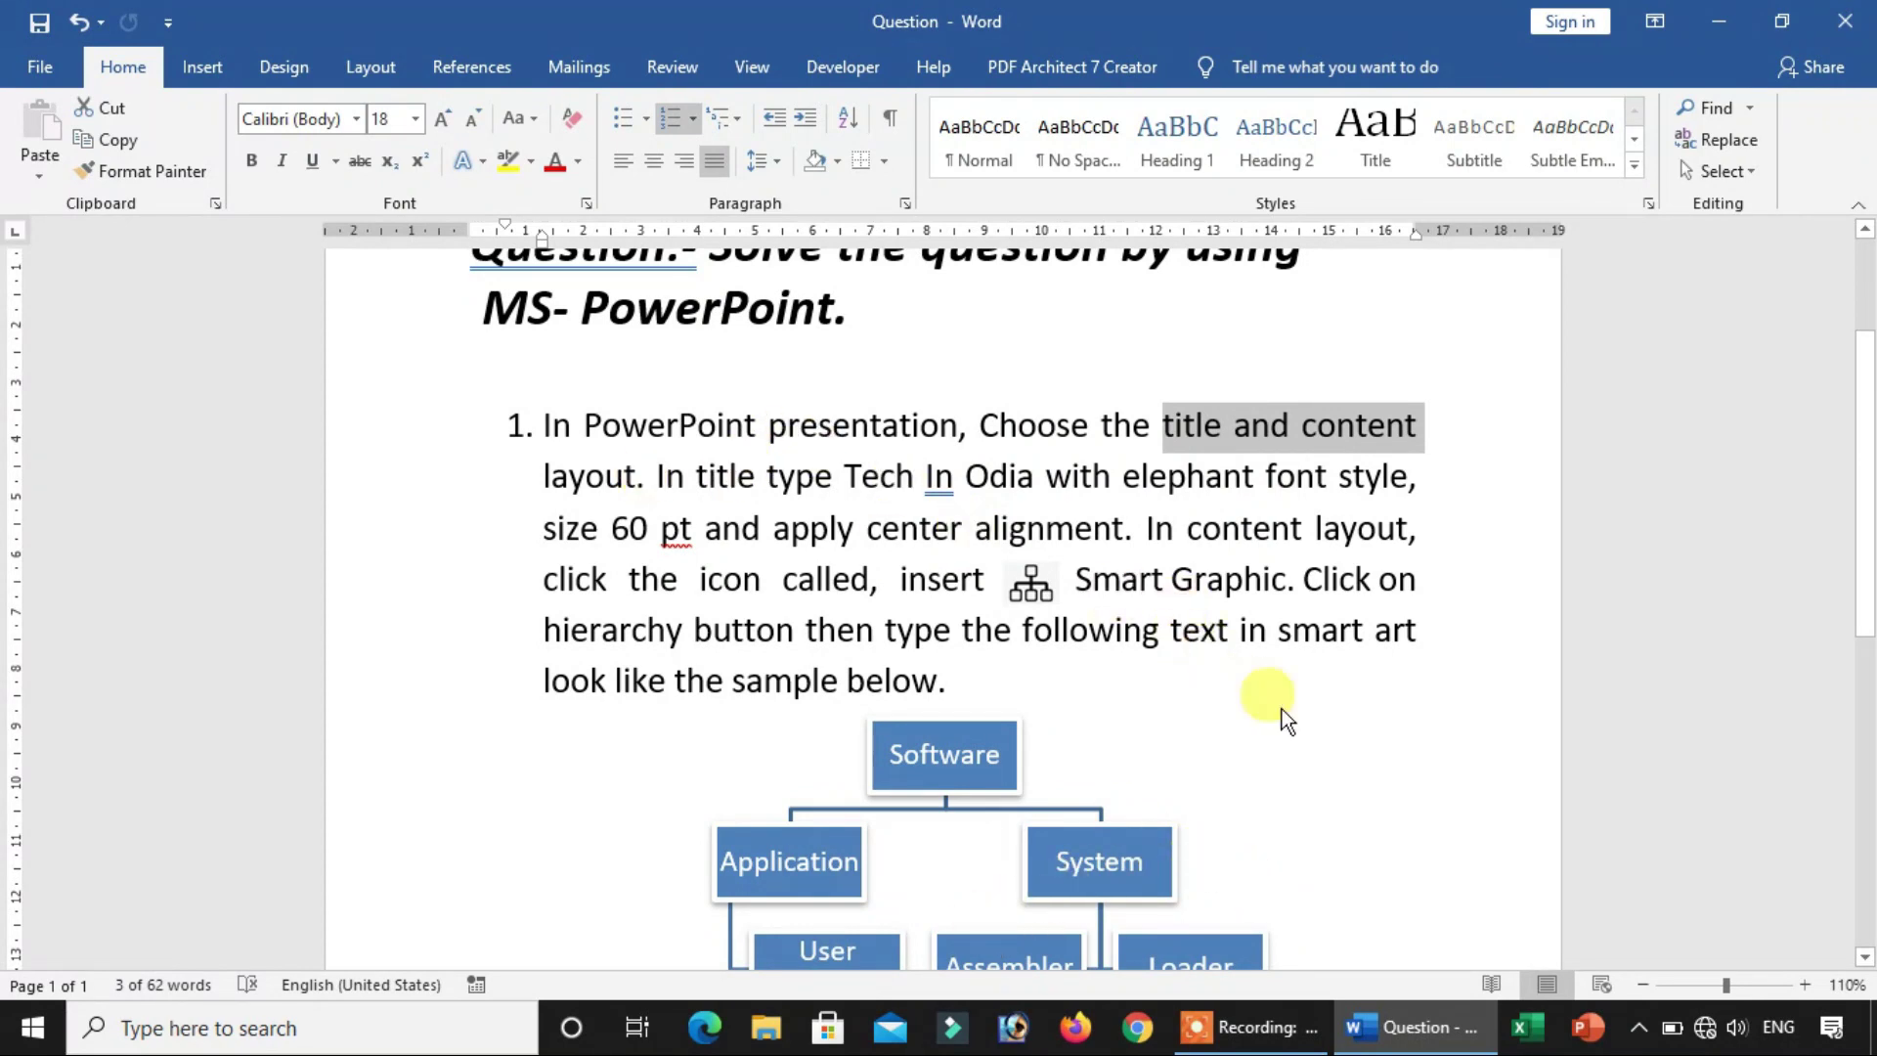
Create a blank presentation, add a Title and Content slide, and delete the original title slide
click(1589, 1027)
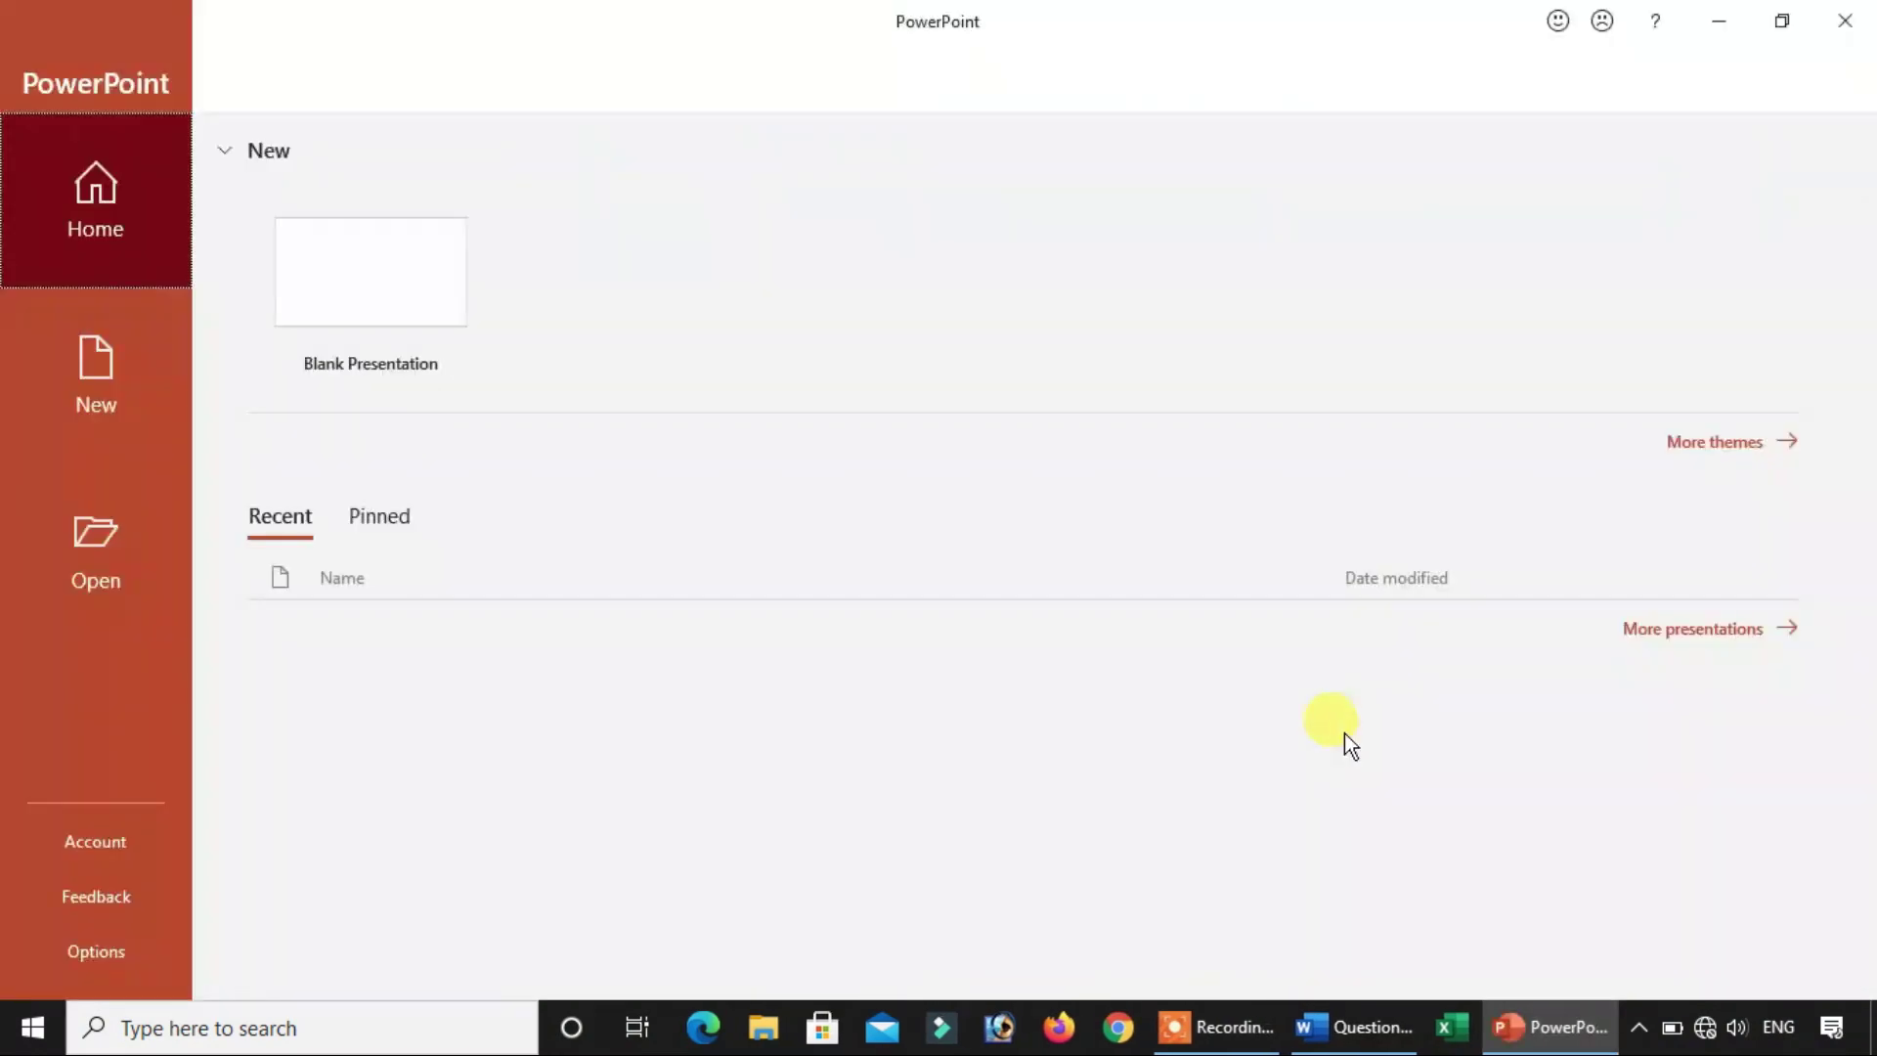
click(421, 284)
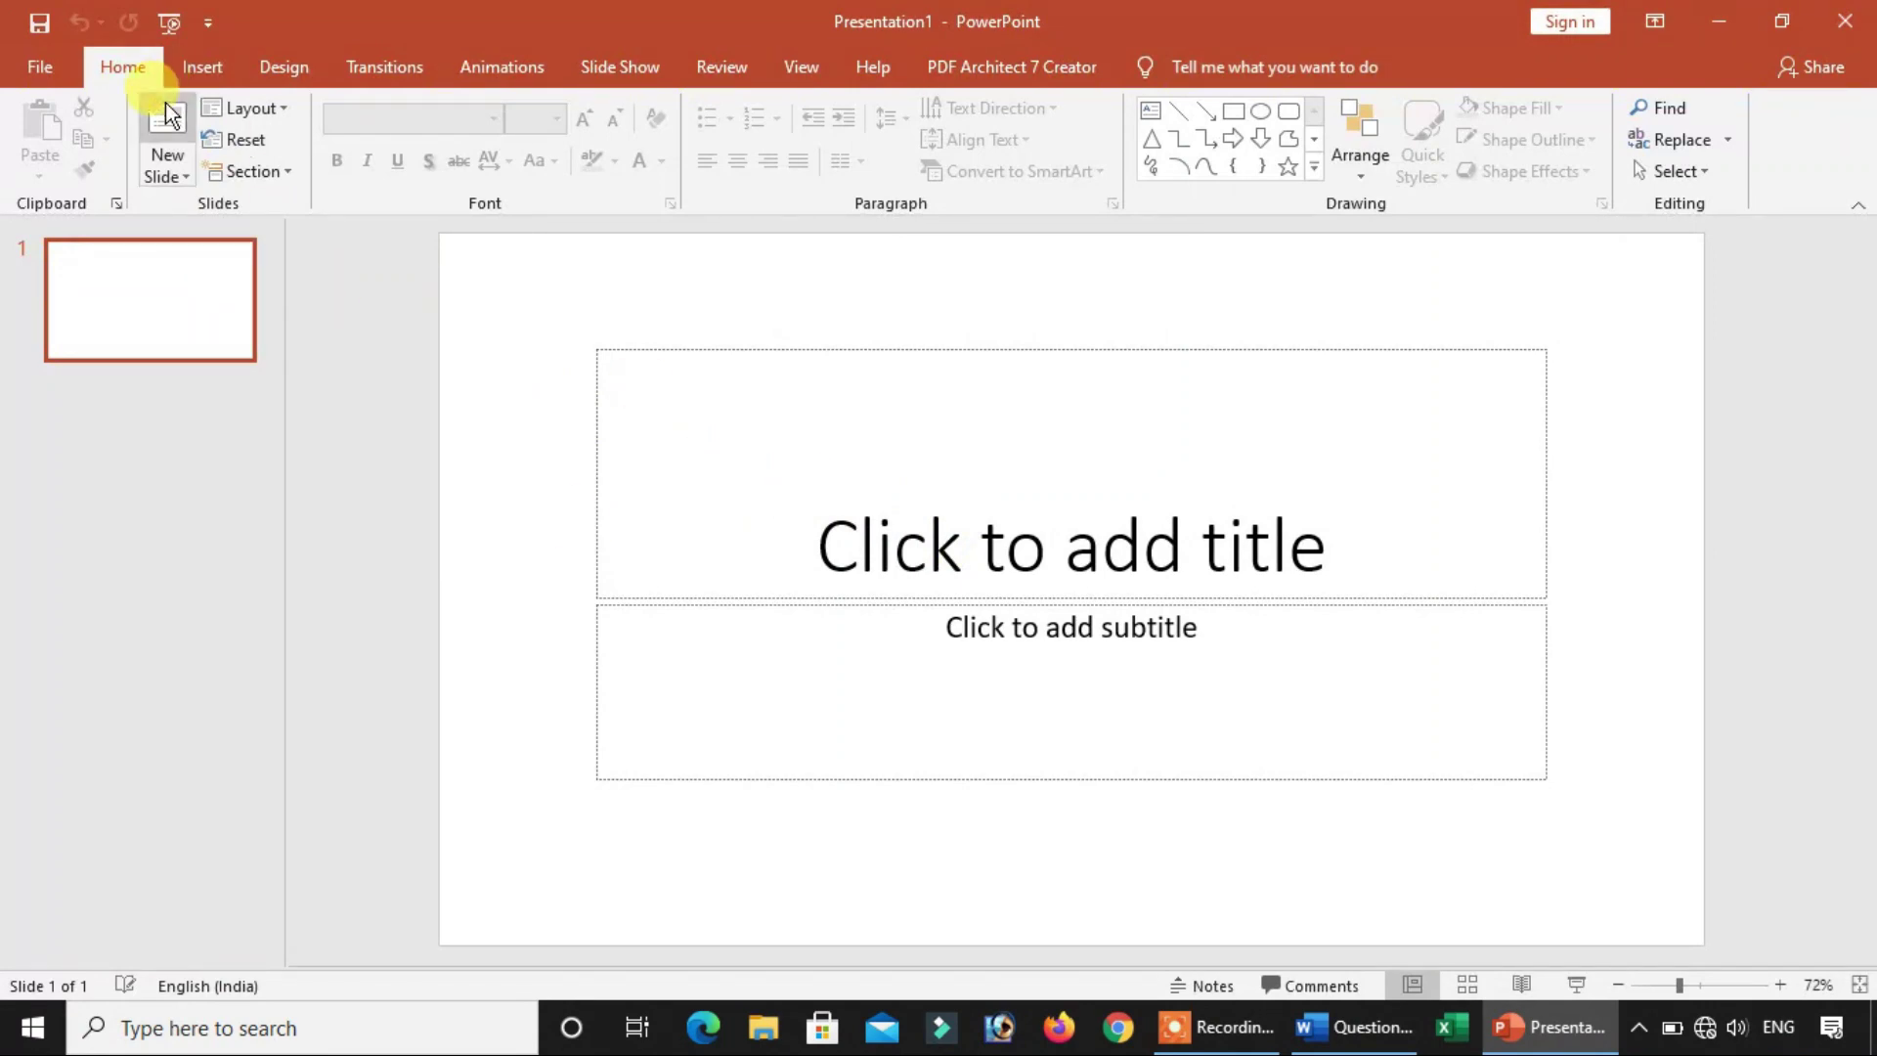
click(168, 174)
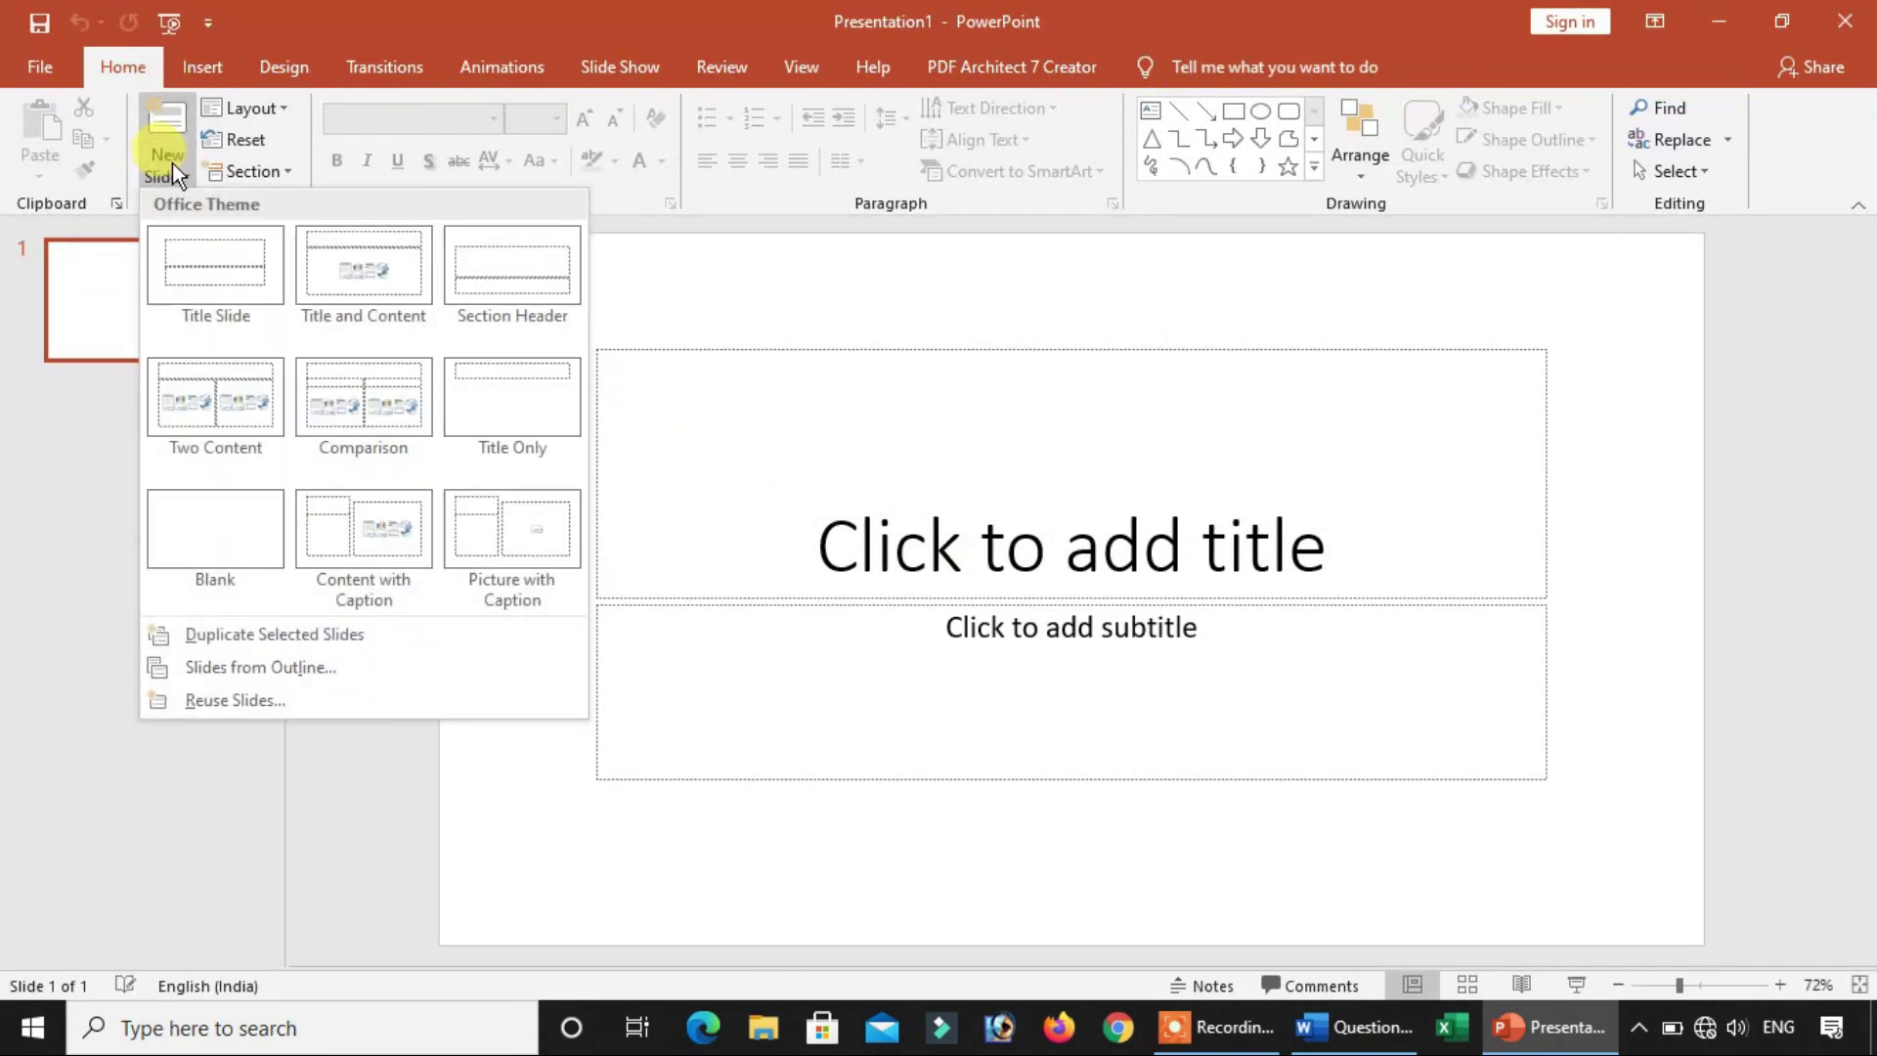
click(391, 313)
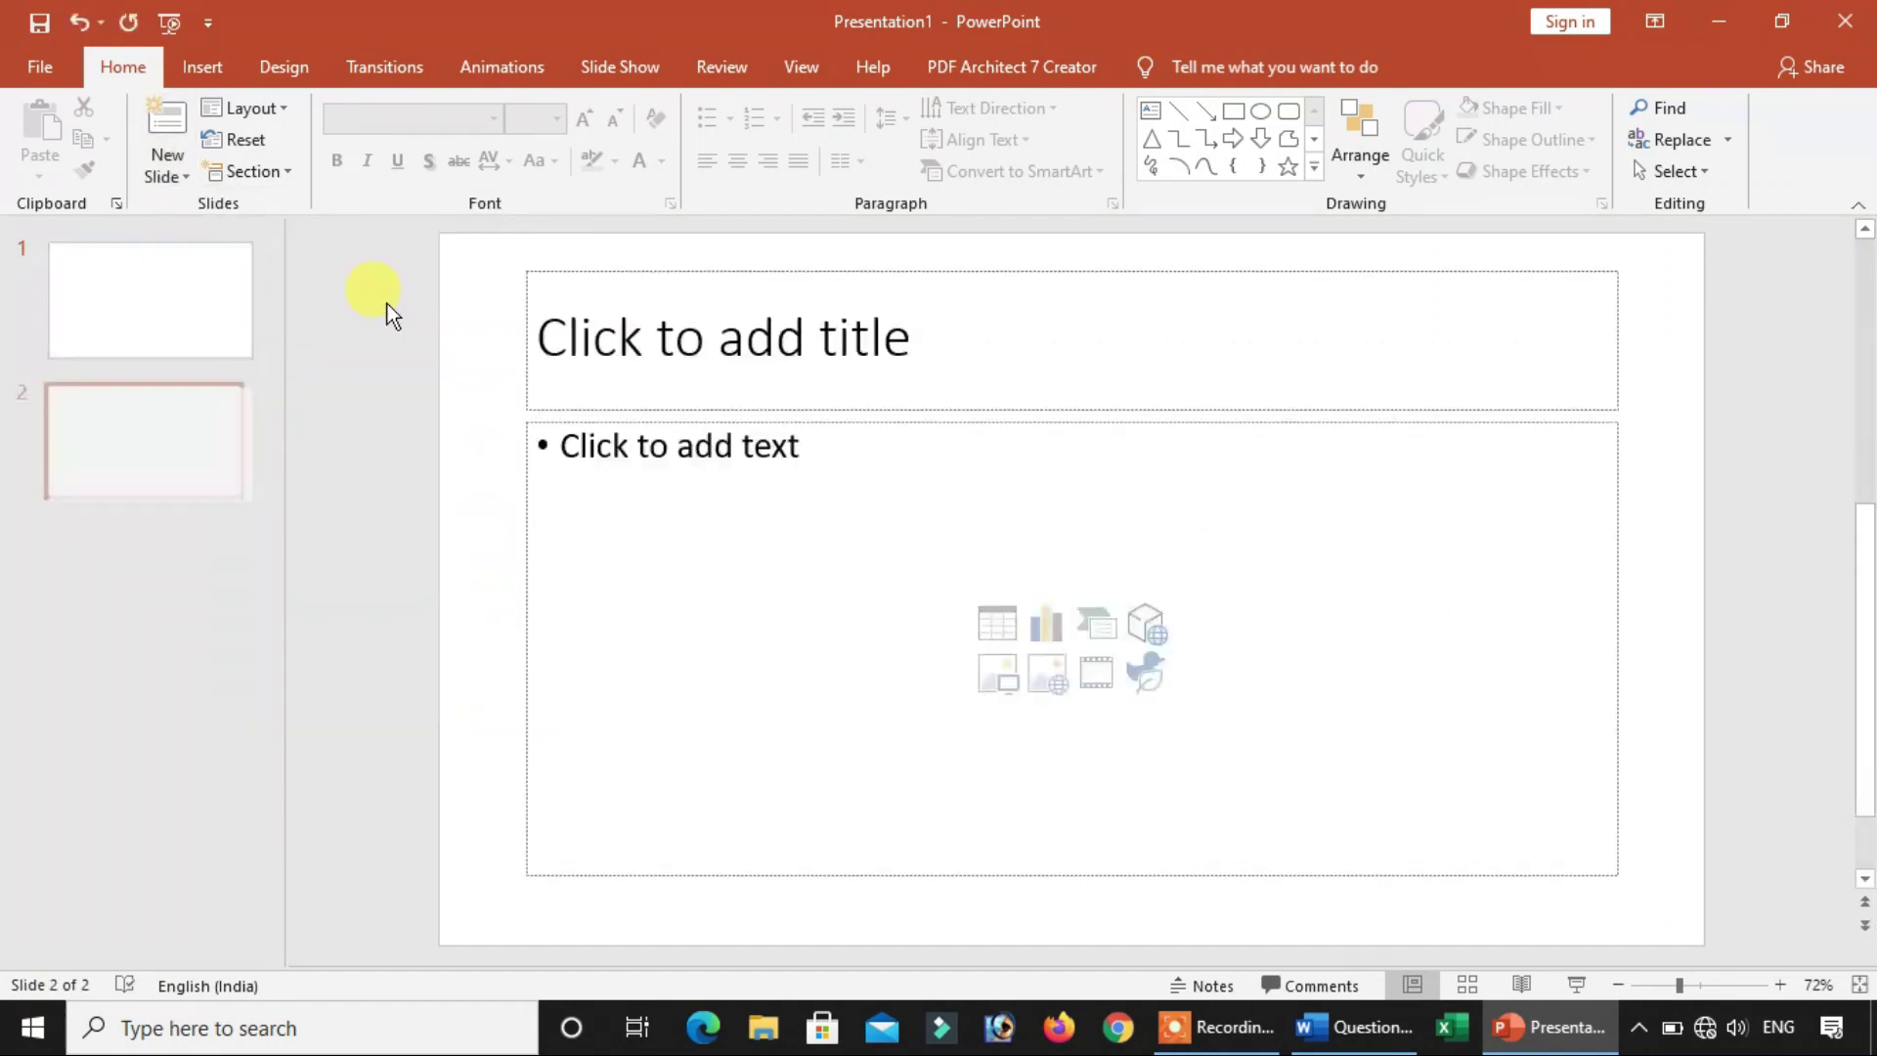
click(173, 311)
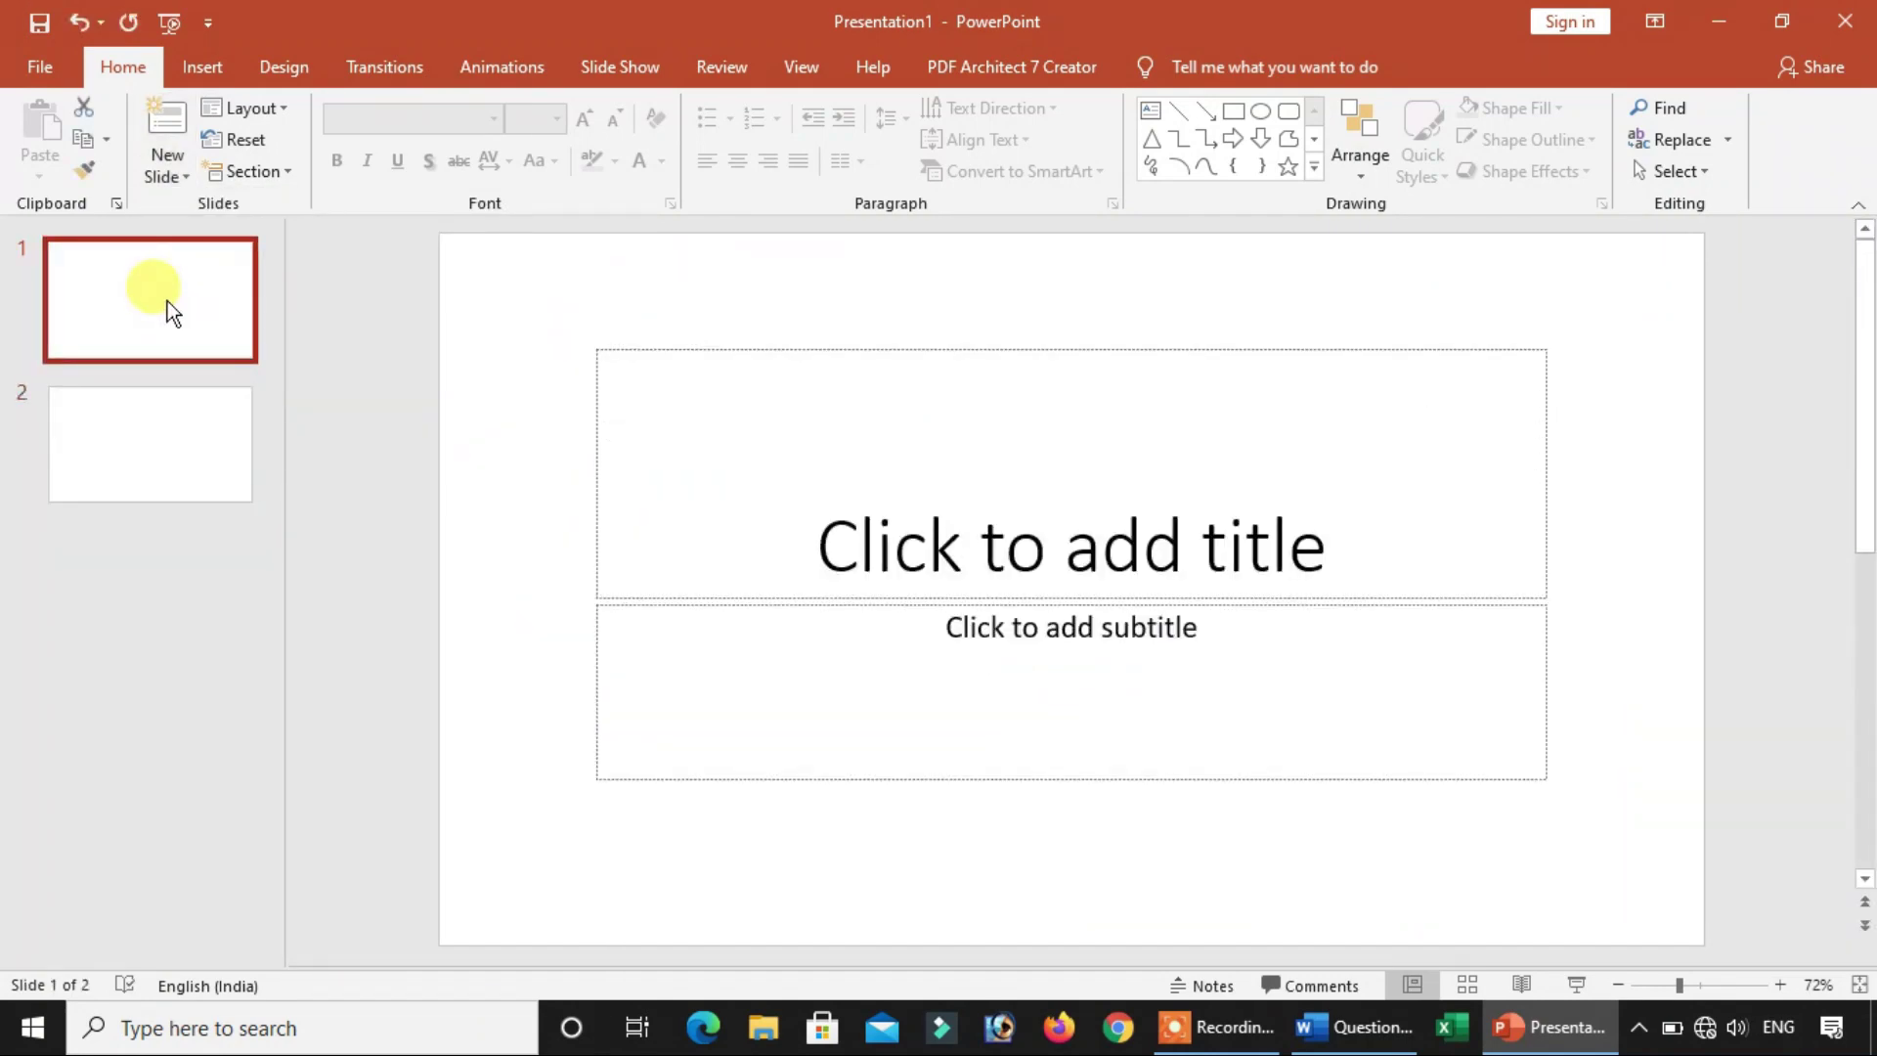
key(Delete)
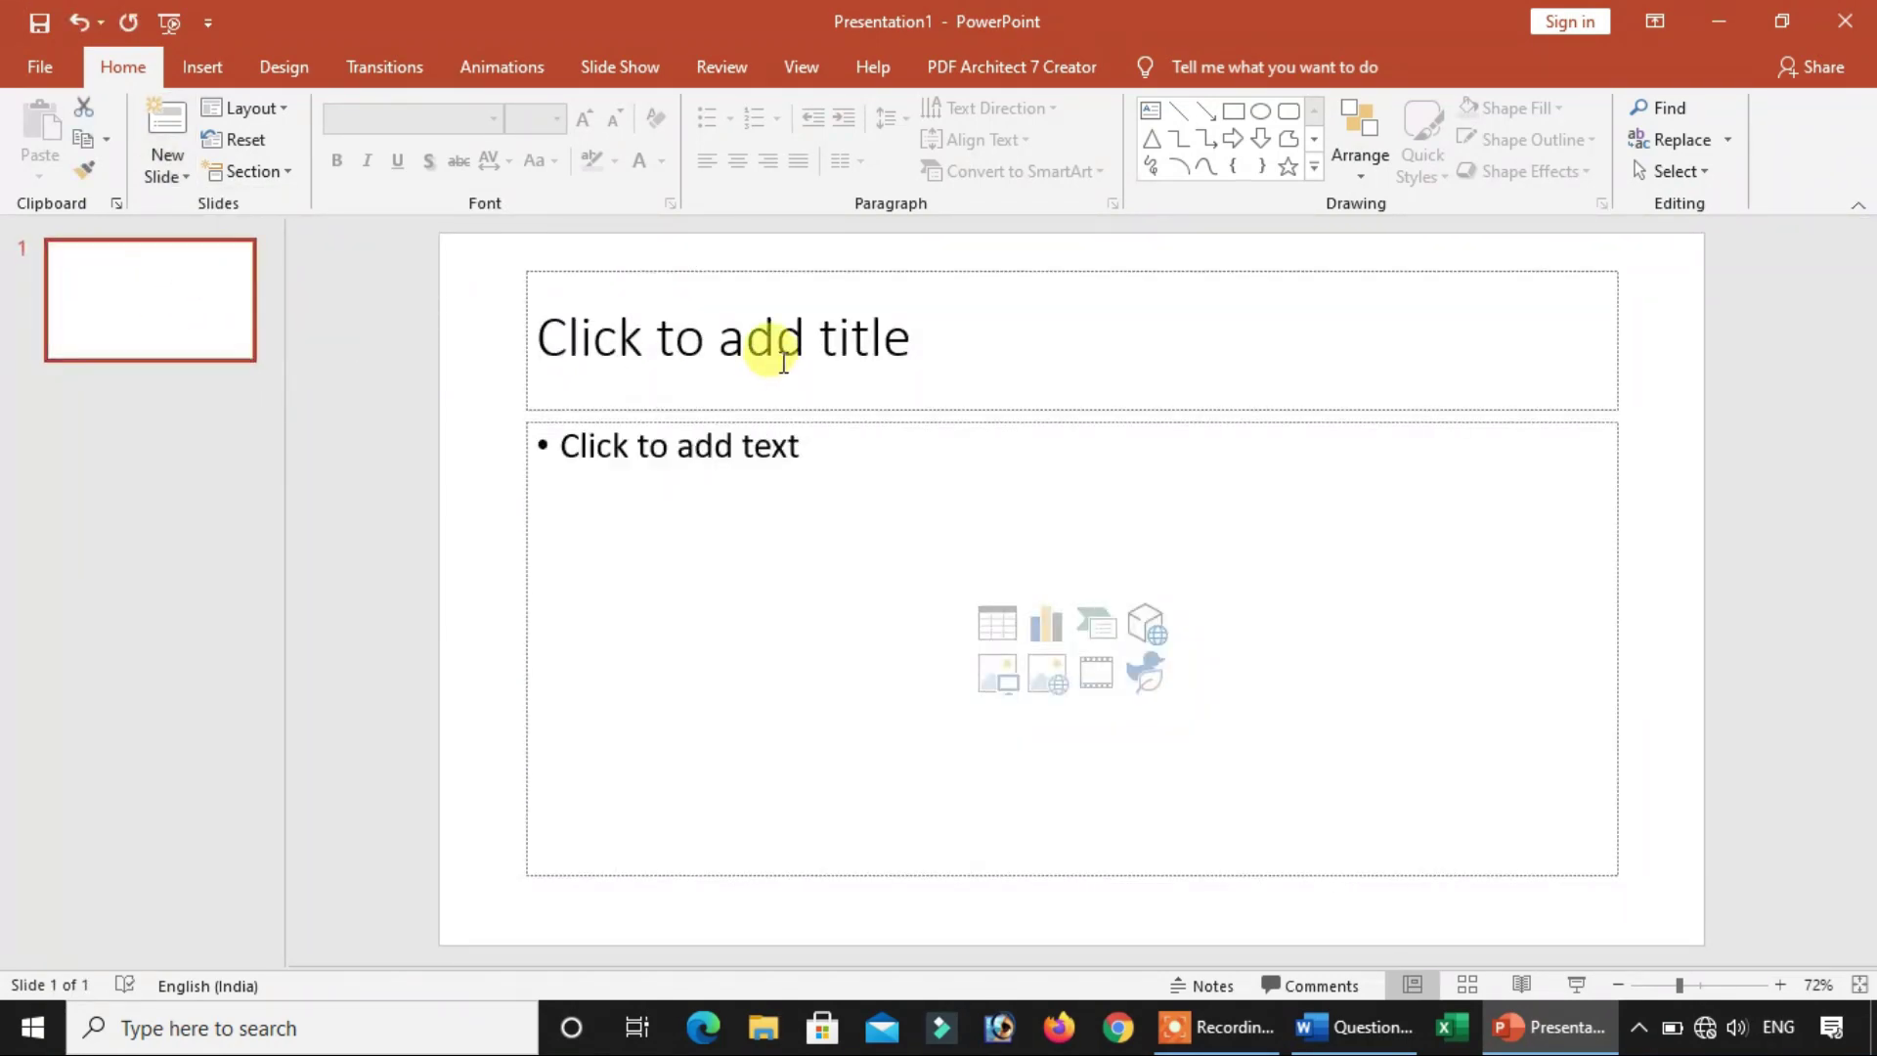
click(783, 362)
click(1369, 1027)
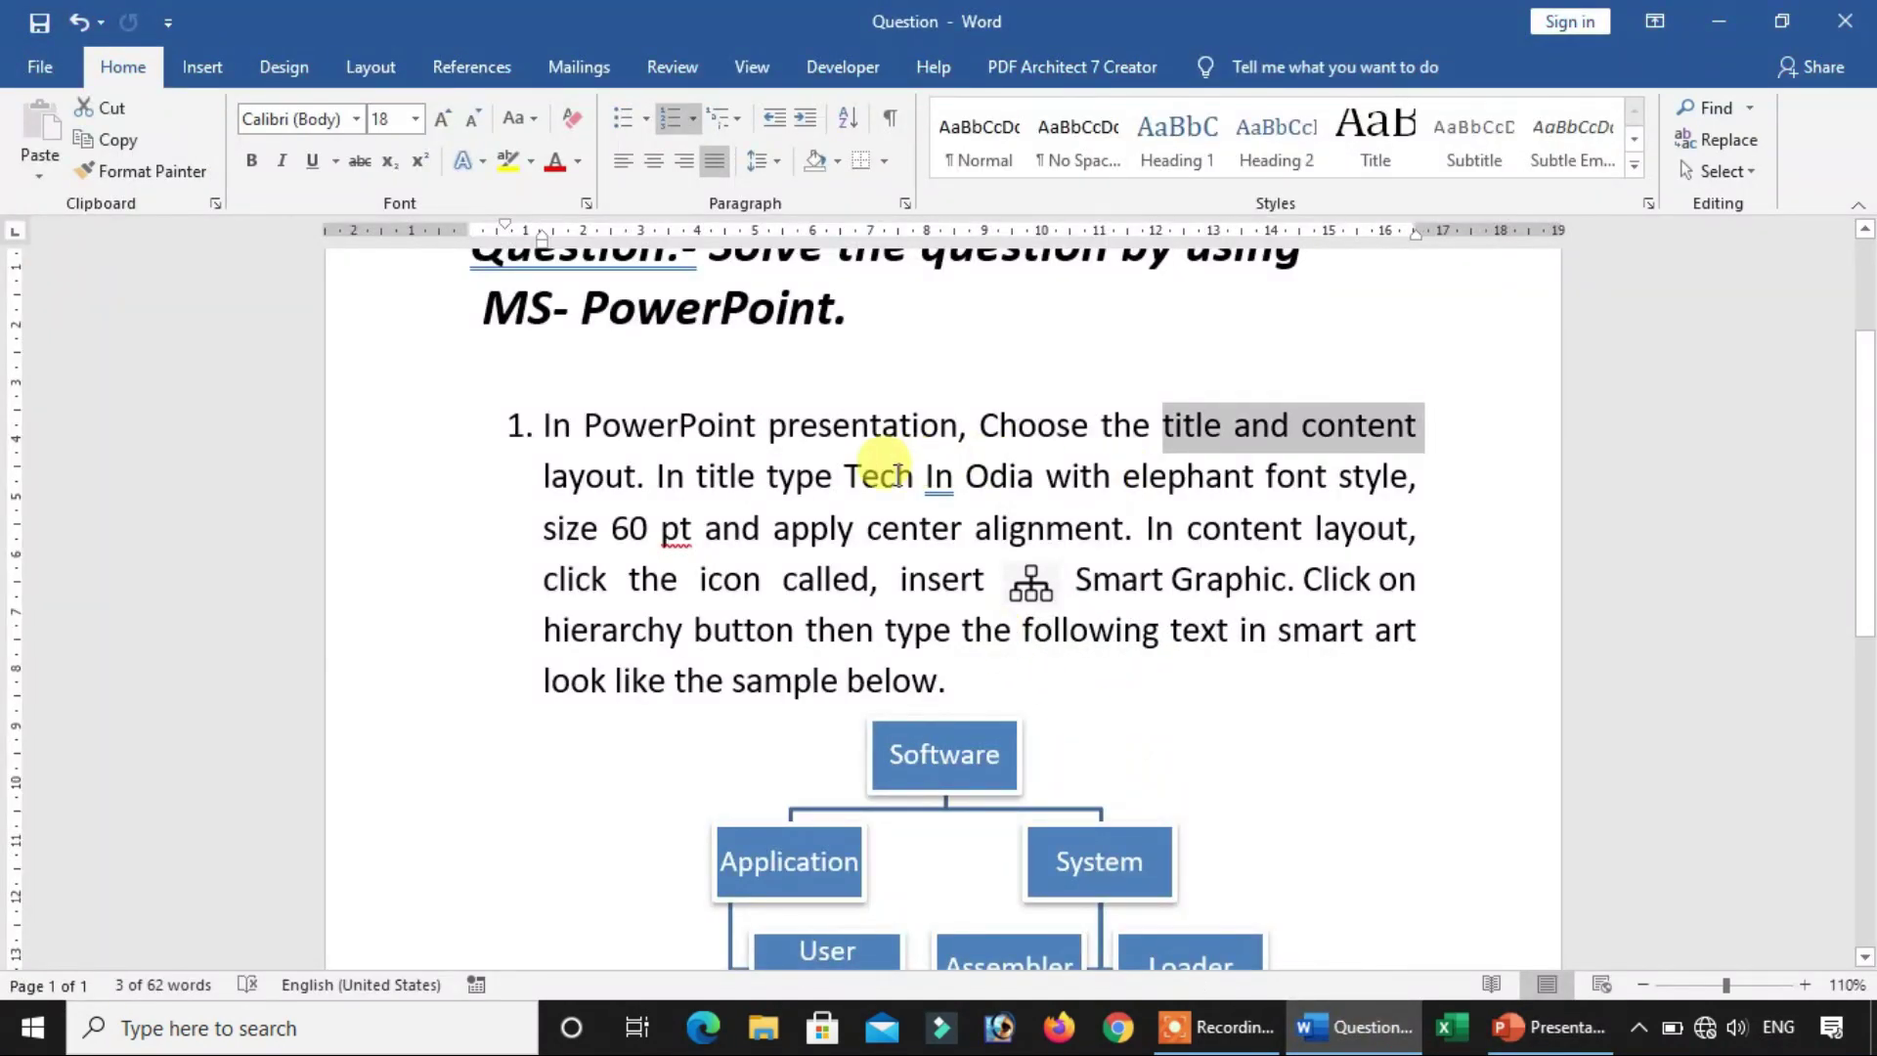
Review the title requirements: 'Tech In Odia', Elephant font, 60 pt, center alignment
drag(650, 481, 1123, 479)
click(813, 481)
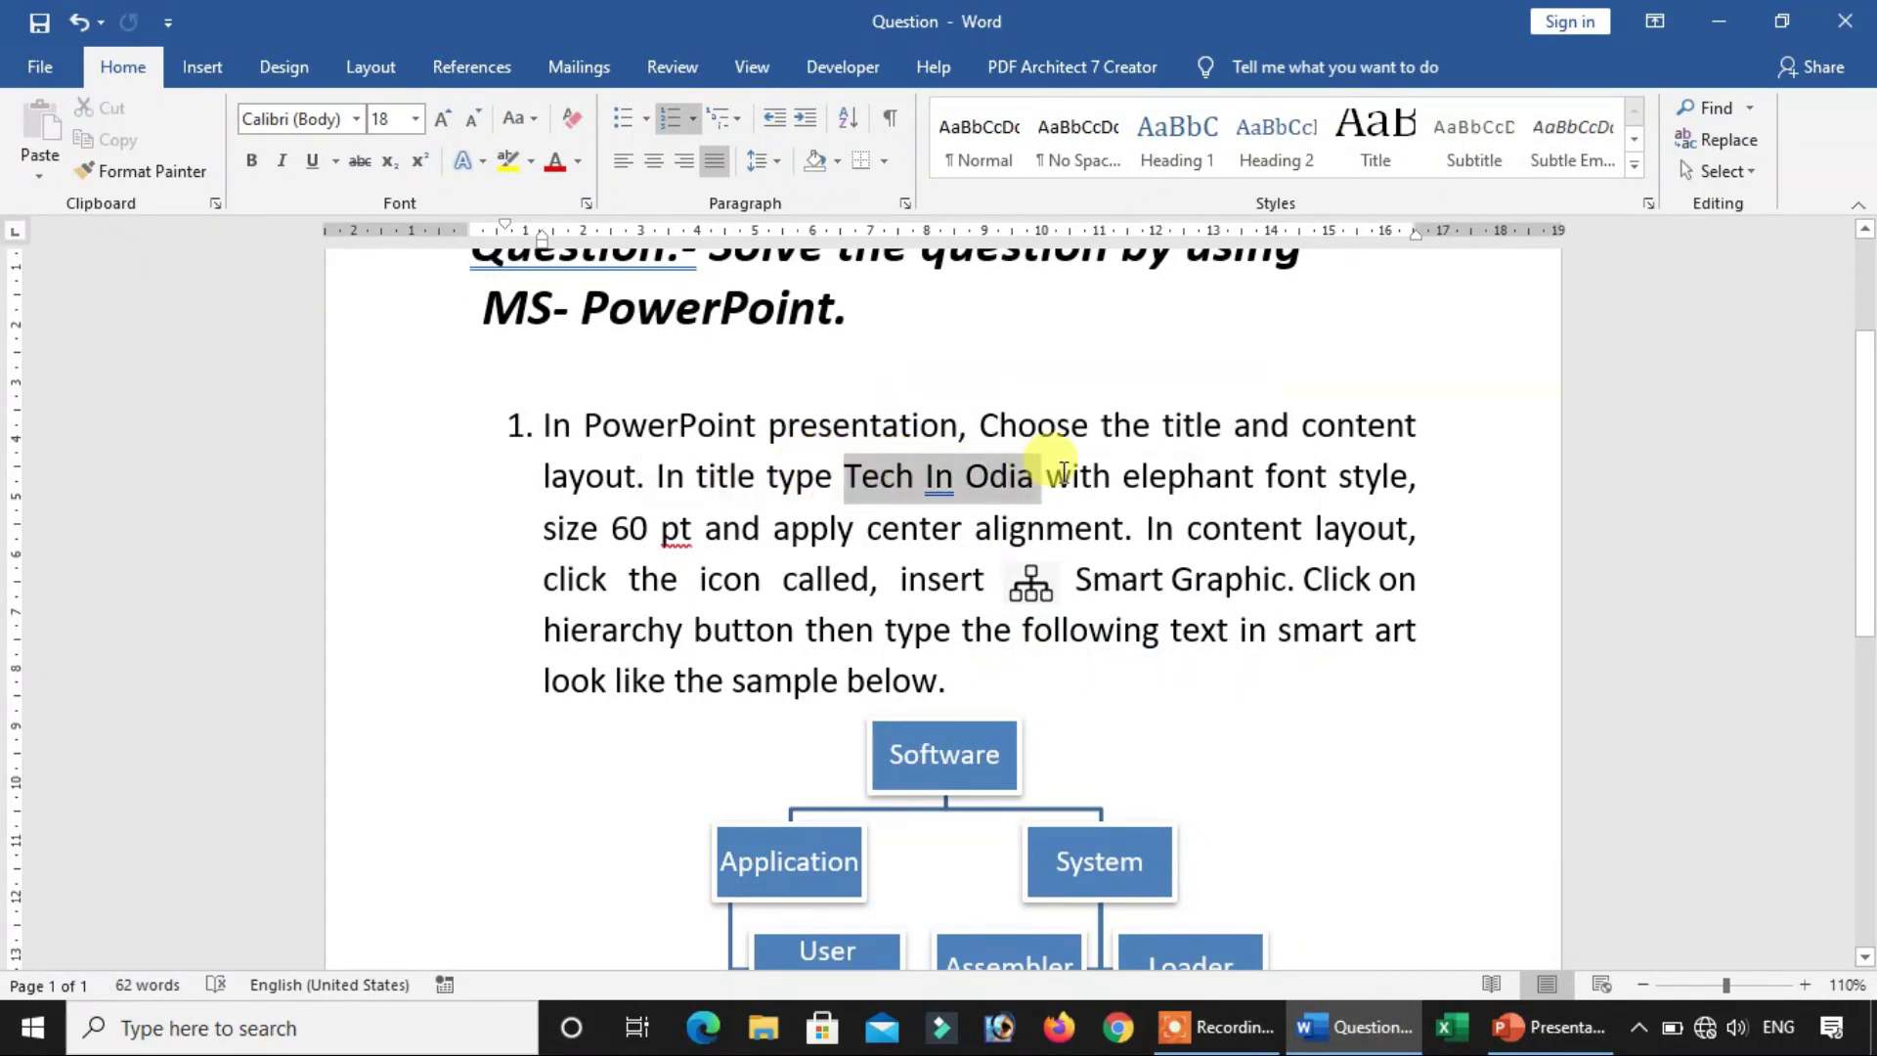
drag(843, 479, 1032, 481)
click(1094, 528)
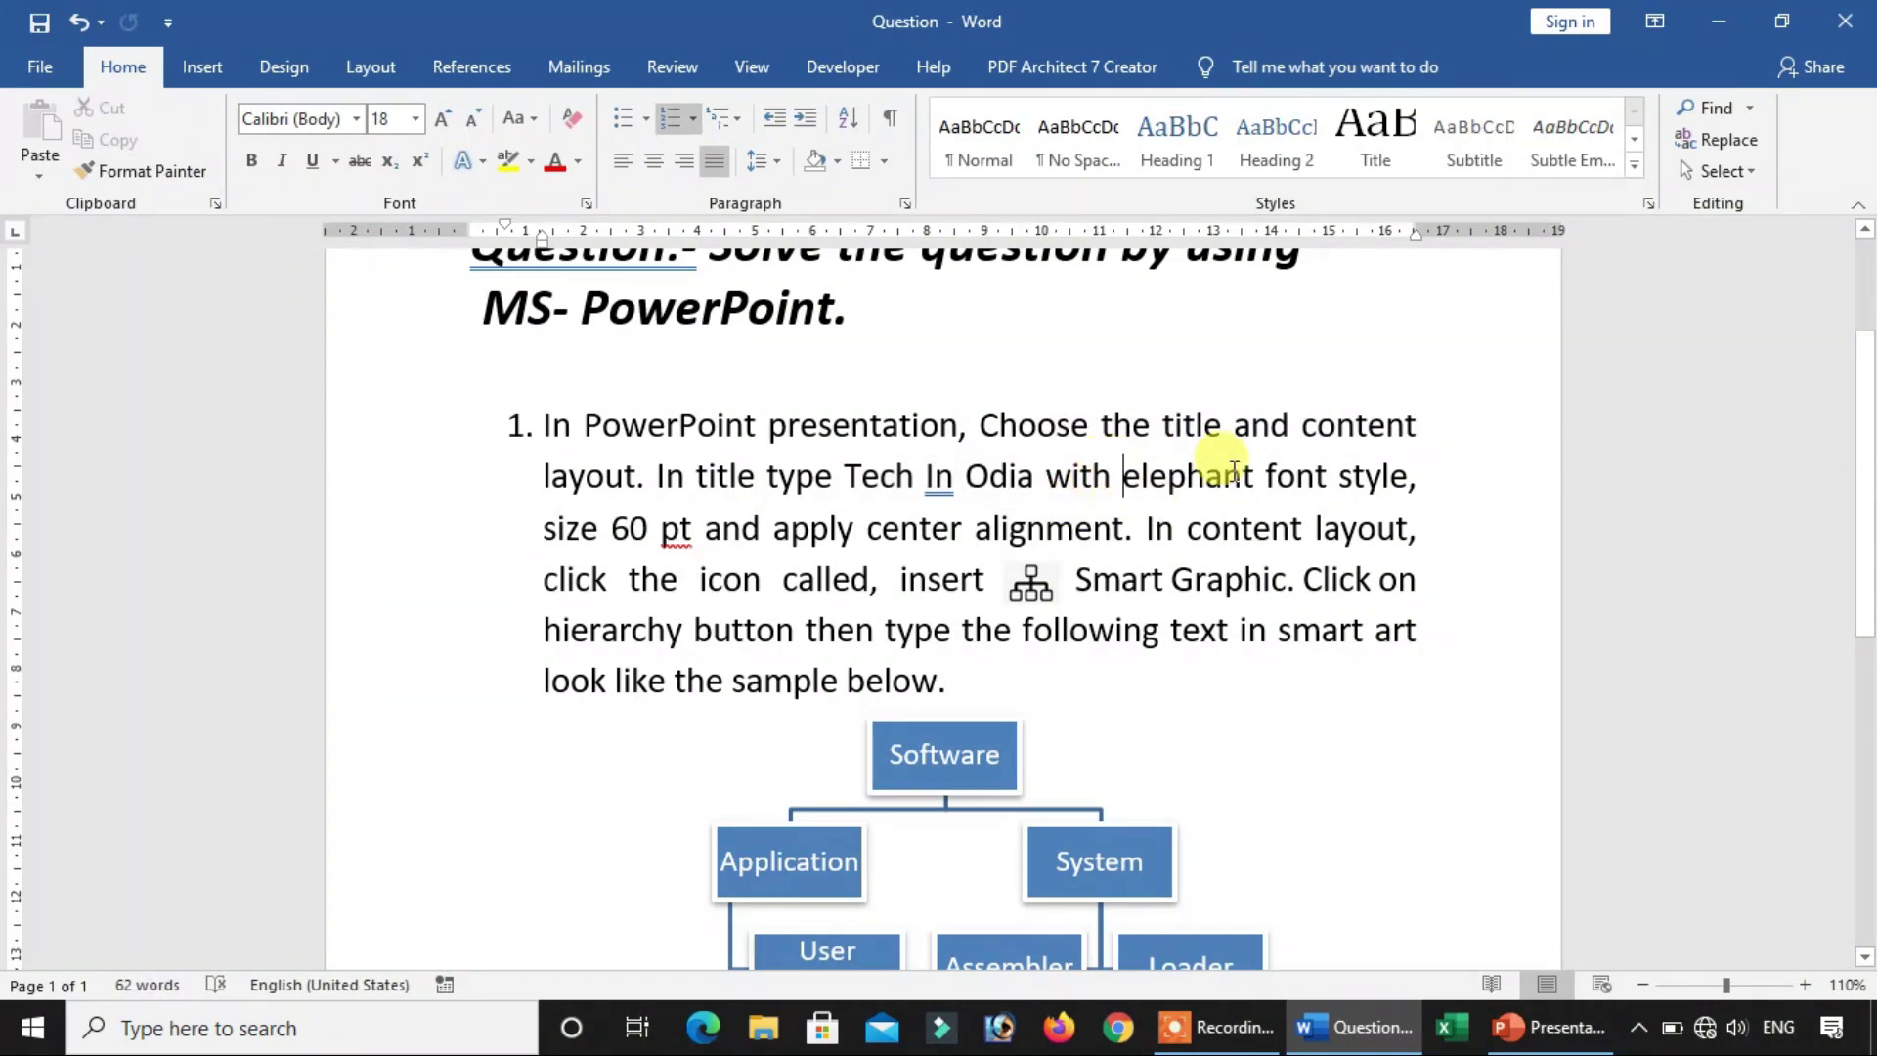
drag(1223, 471, 1416, 469)
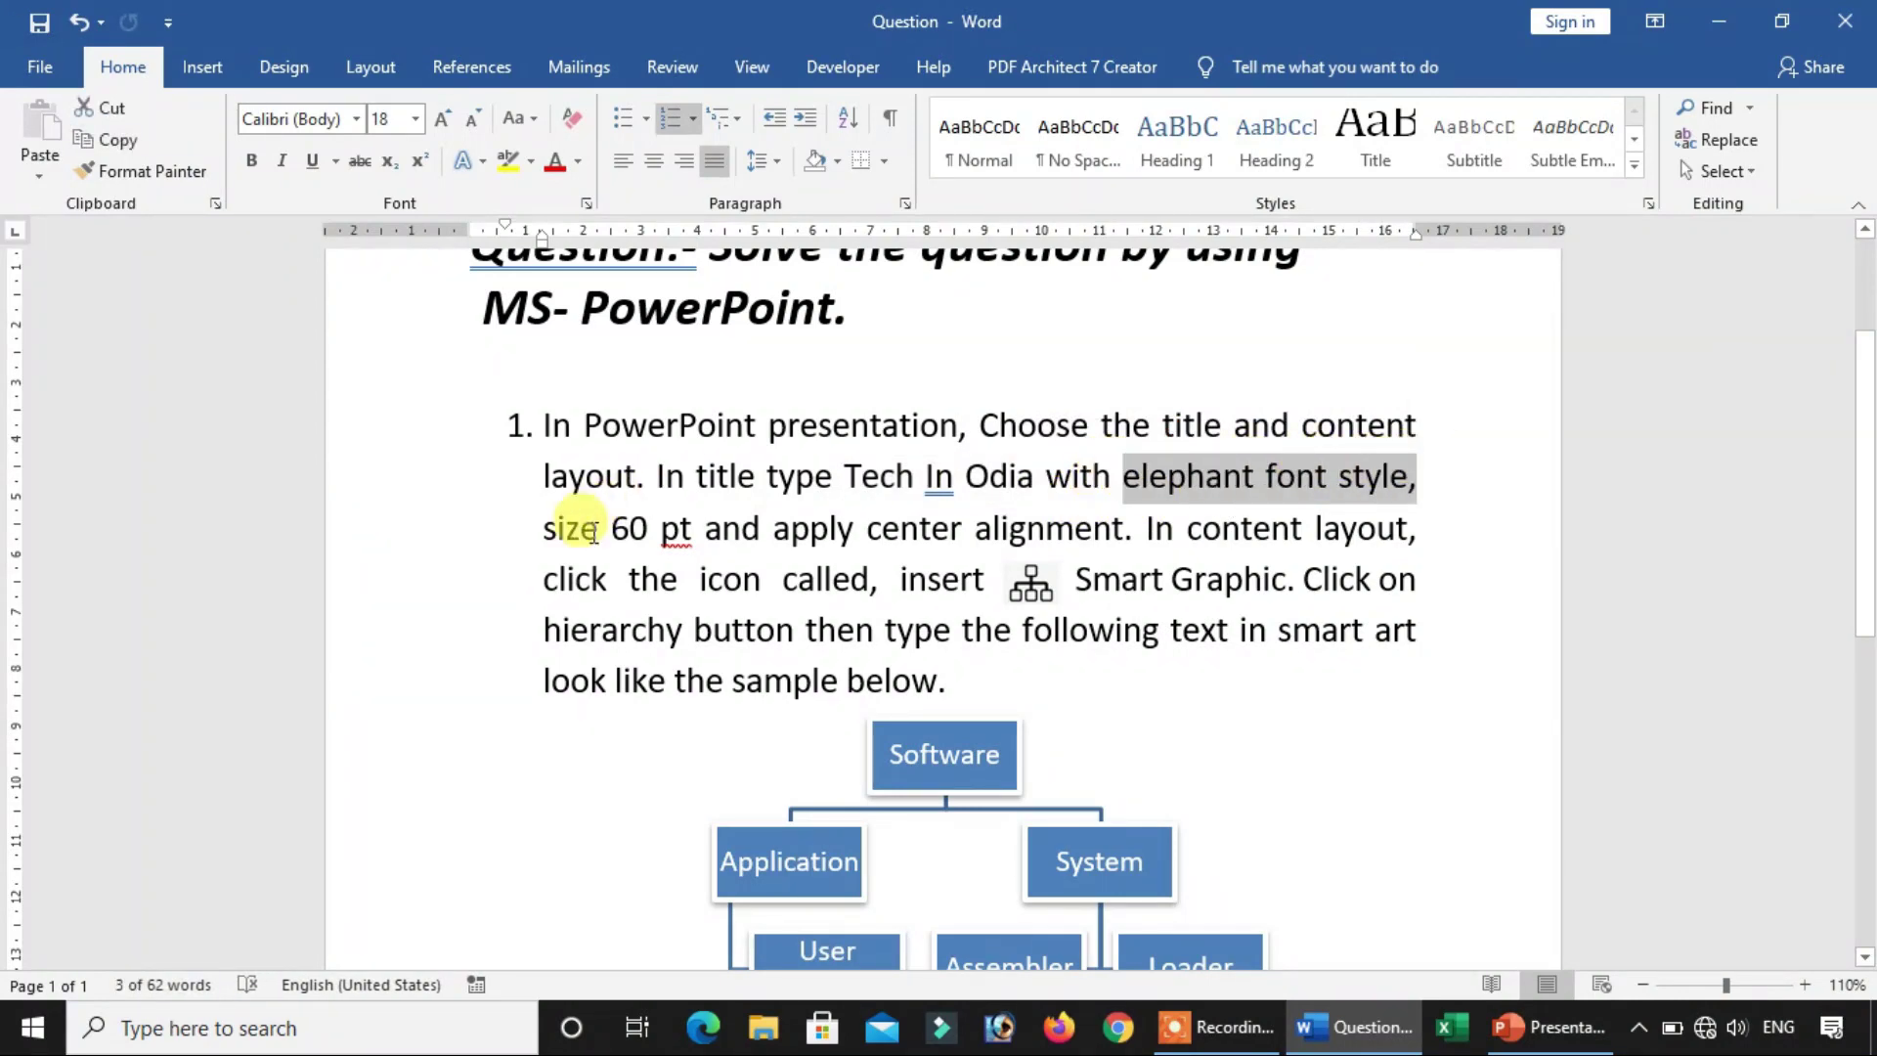
drag(608, 516, 1125, 530)
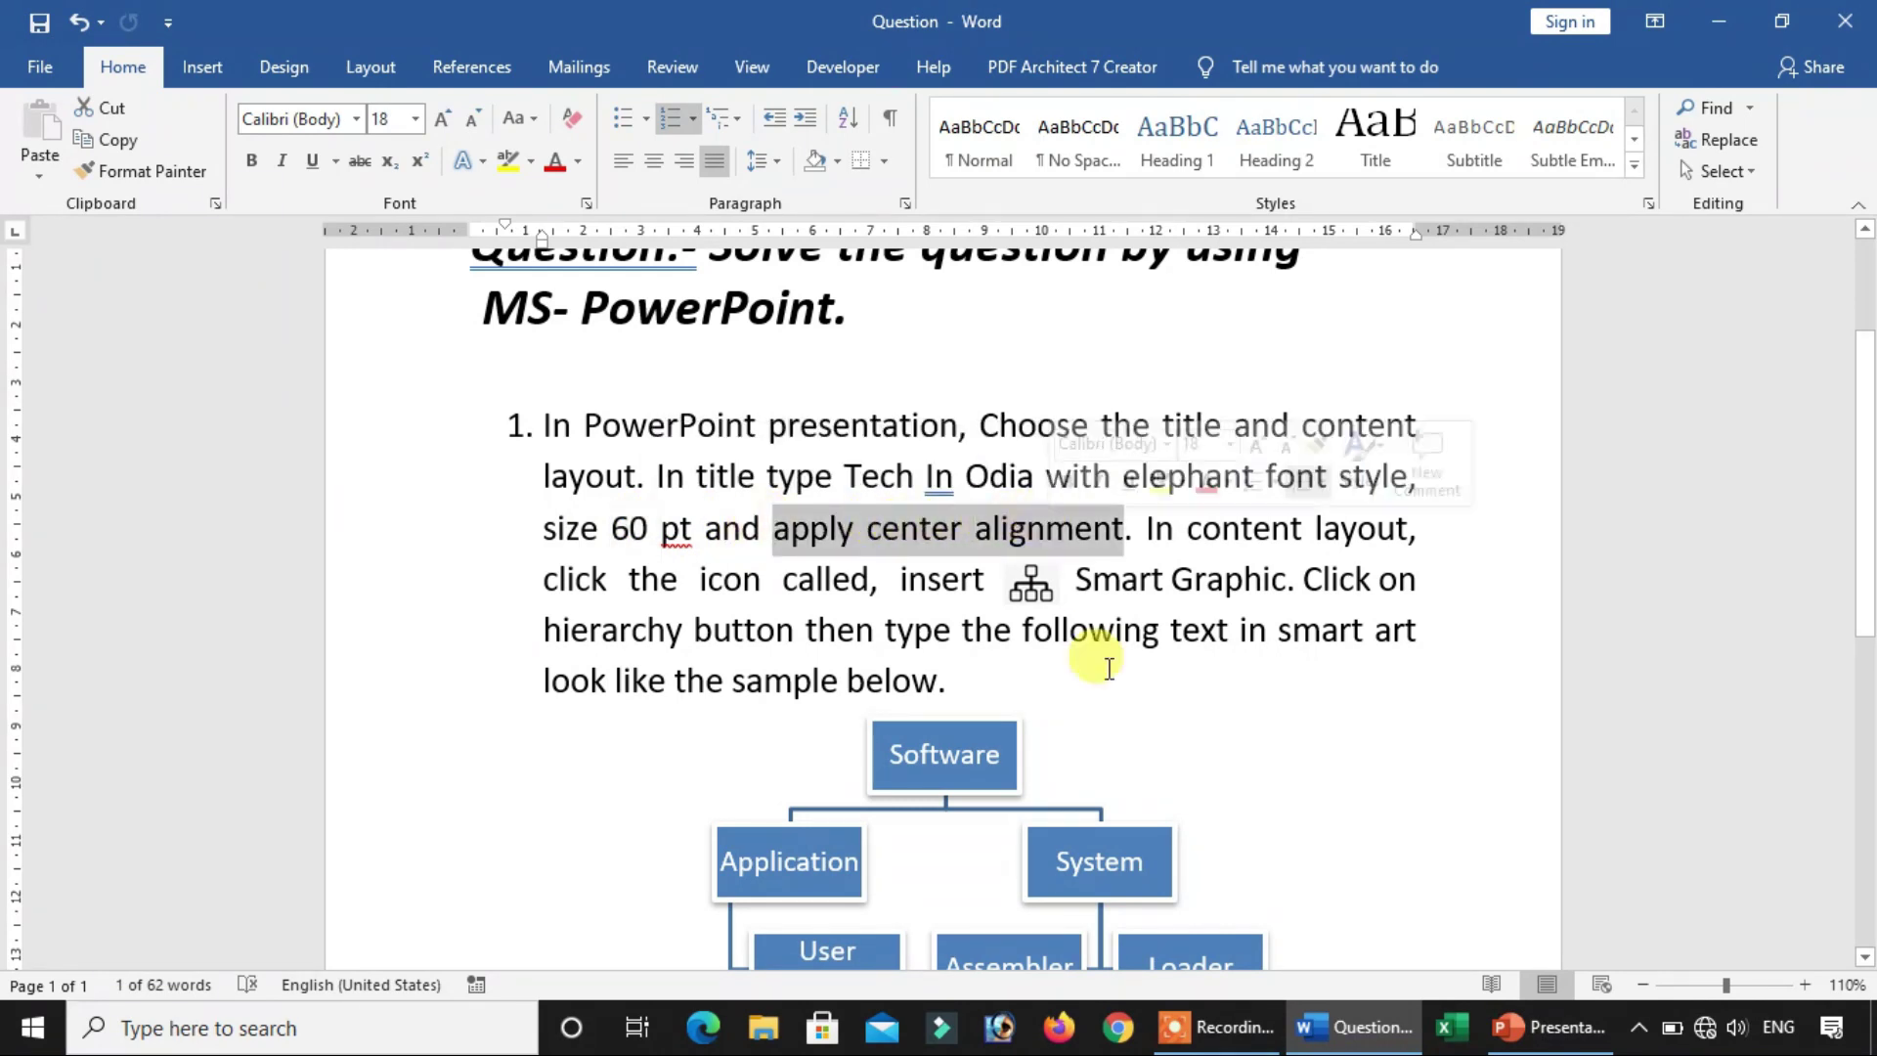
click(1273, 675)
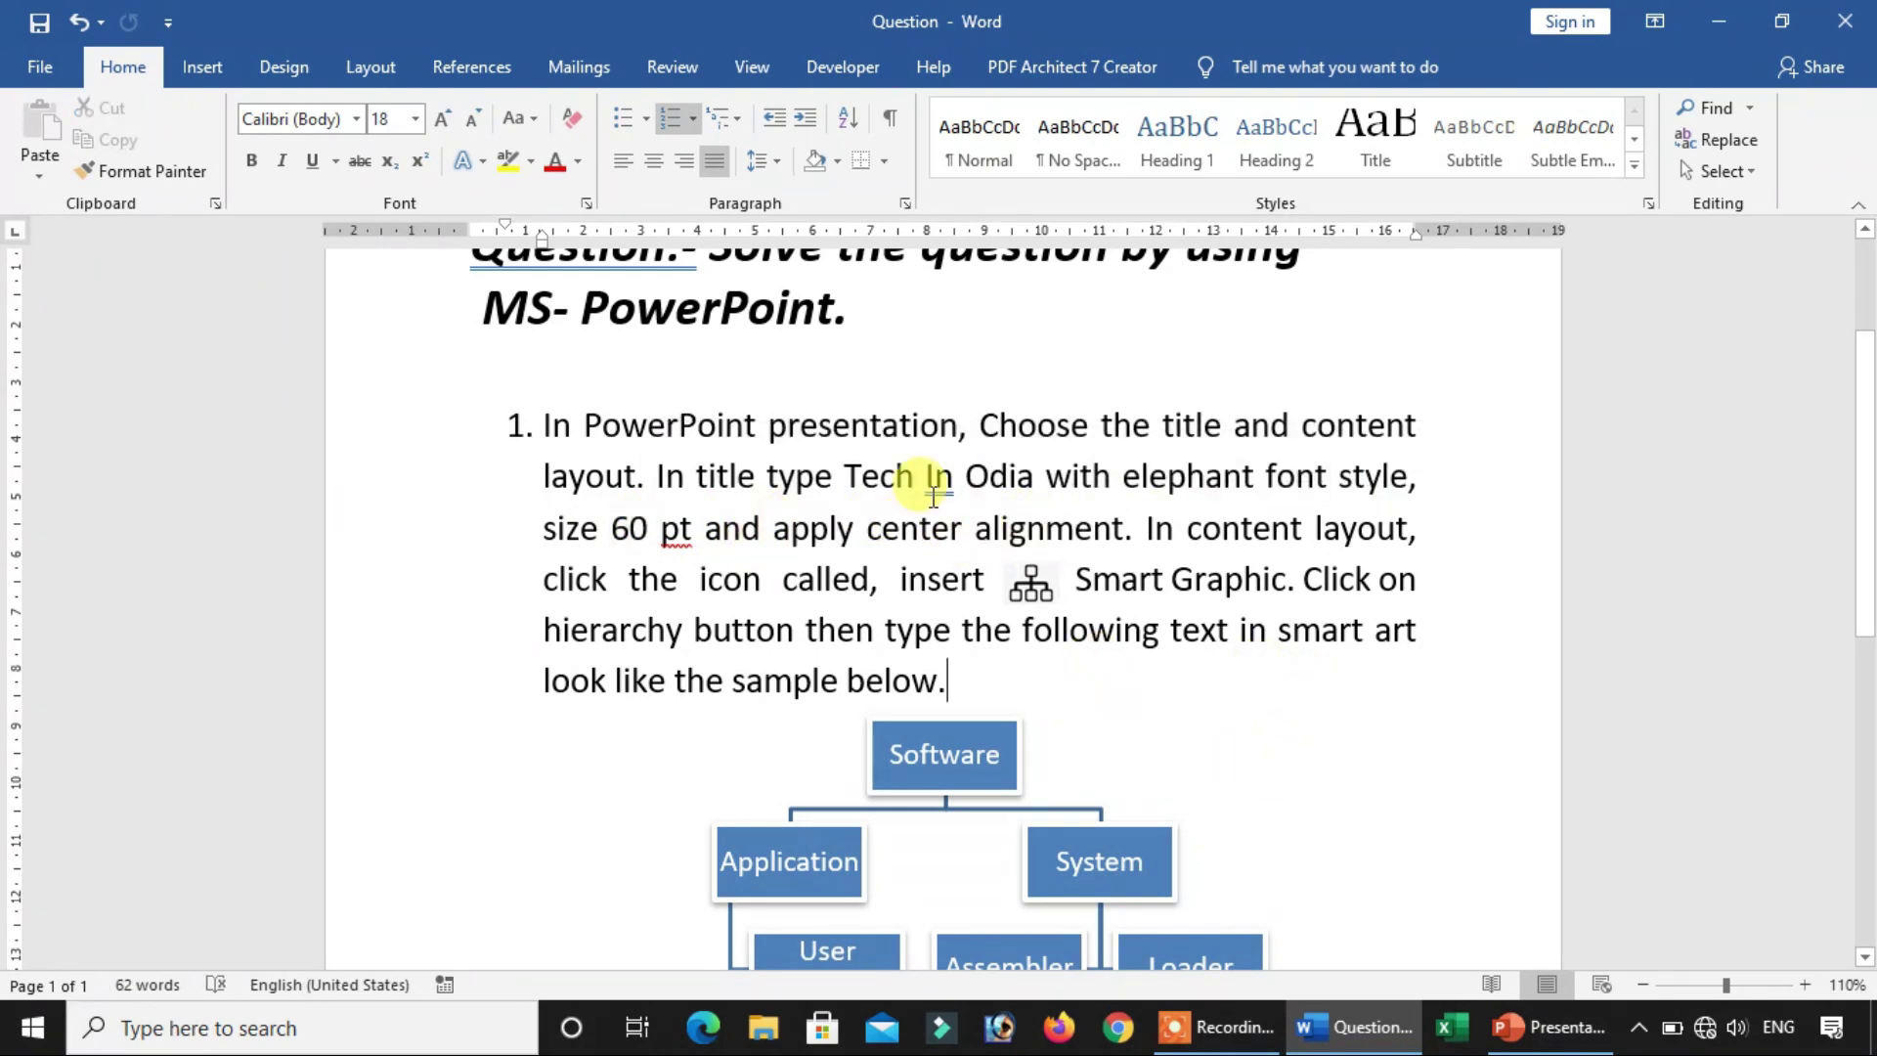
click(1532, 1047)
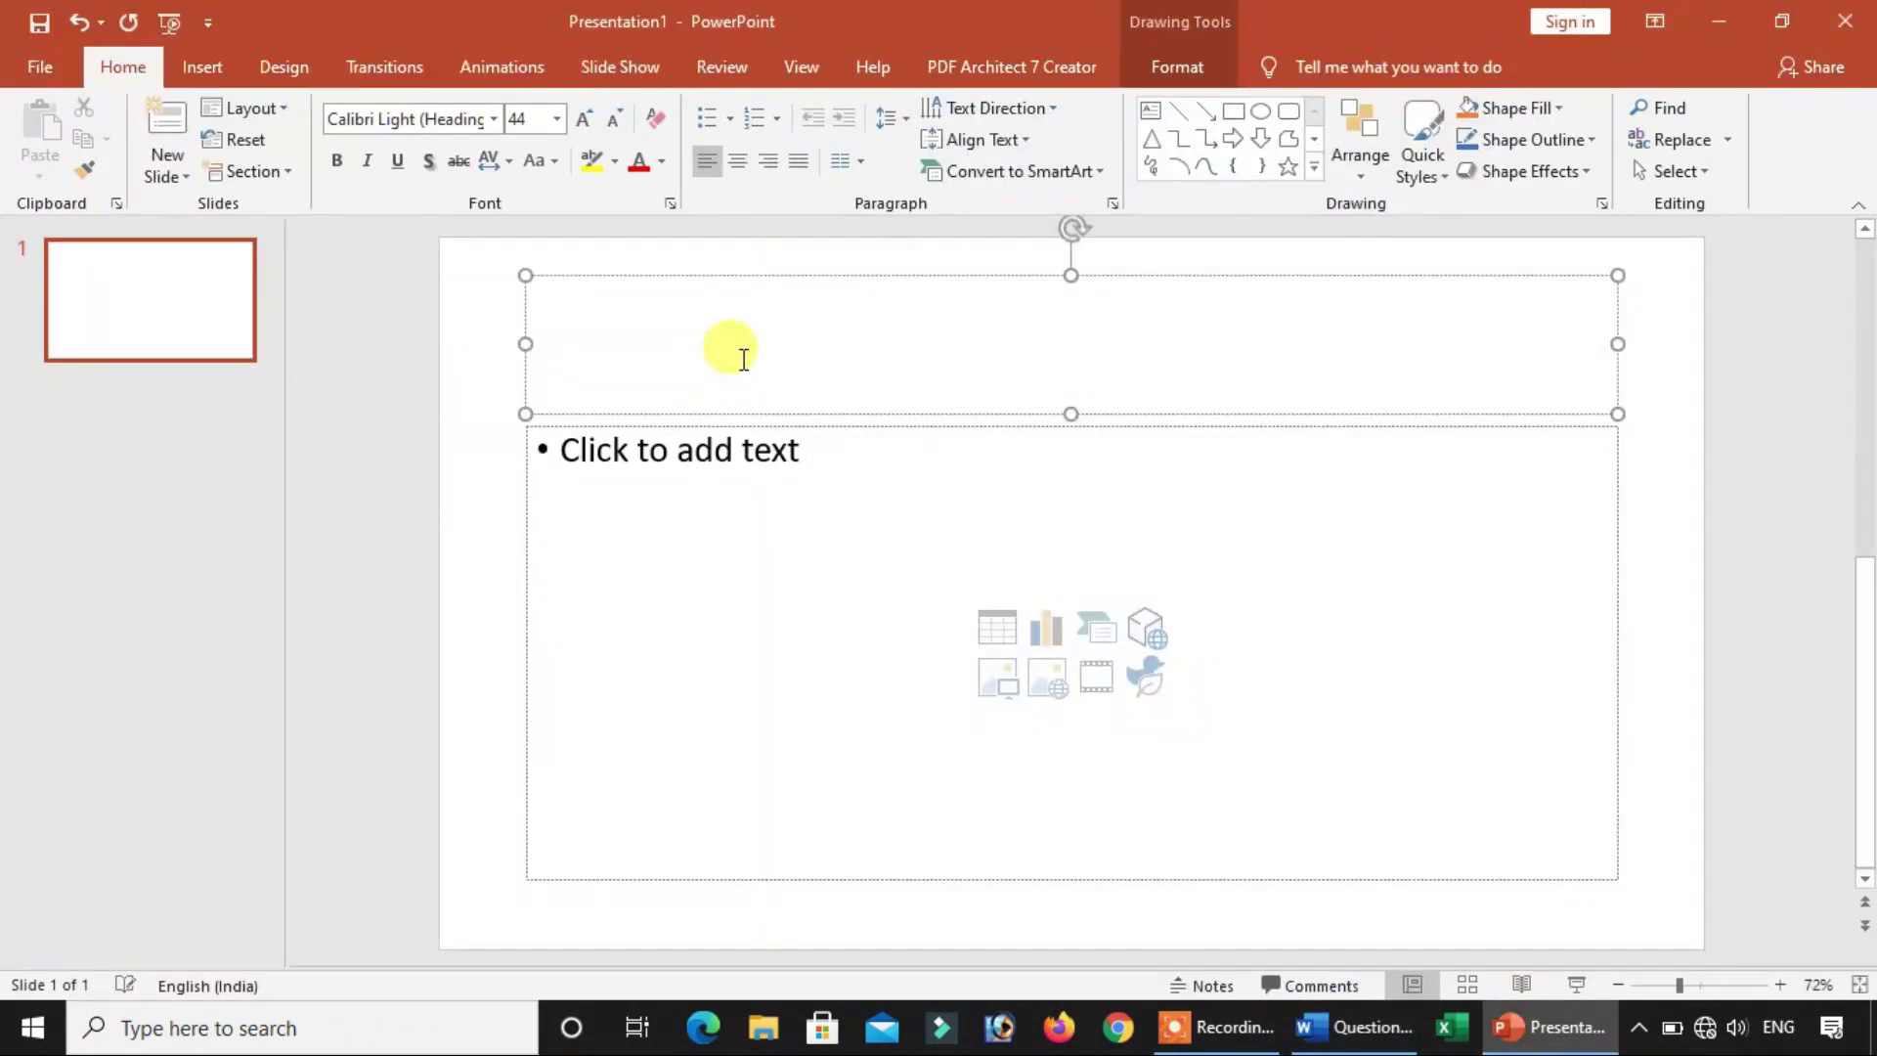
Enter the title 'Tech In Odia', center it, and set it to Elephant at 60 pt
text(Tech)
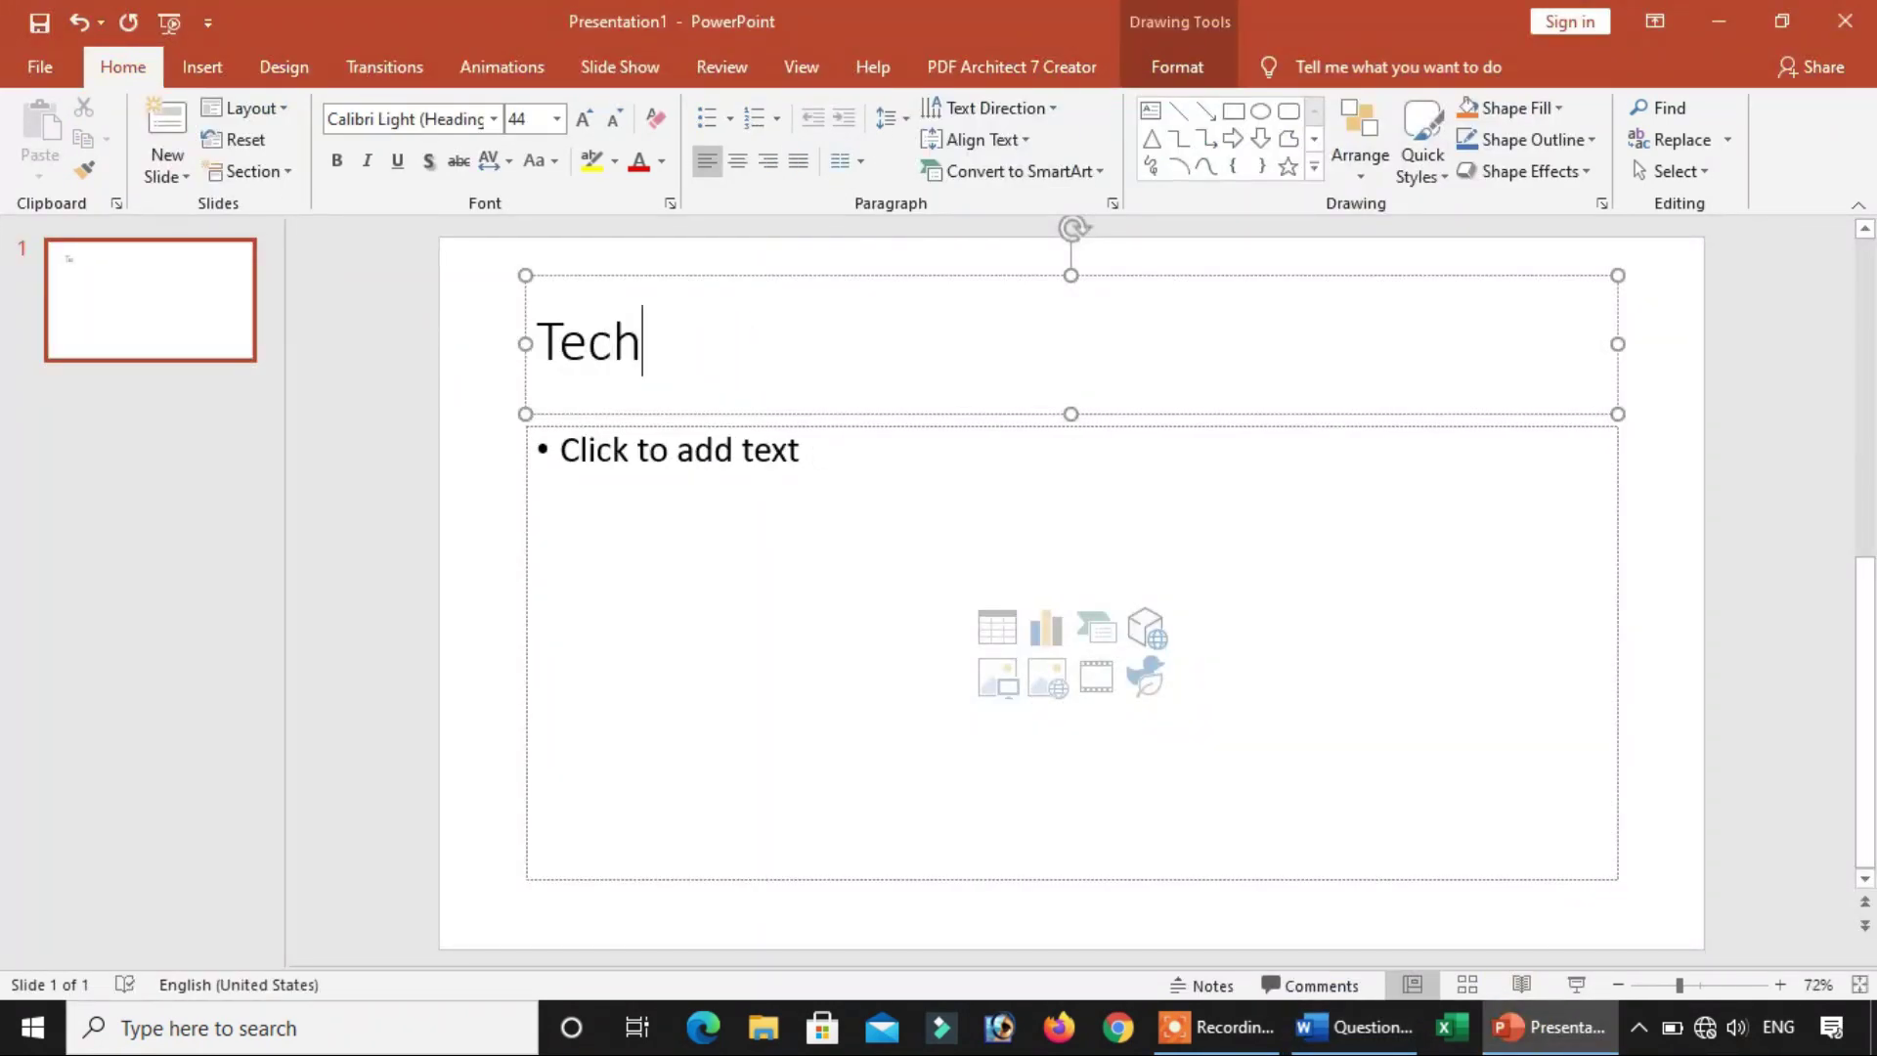
text( In Odia)
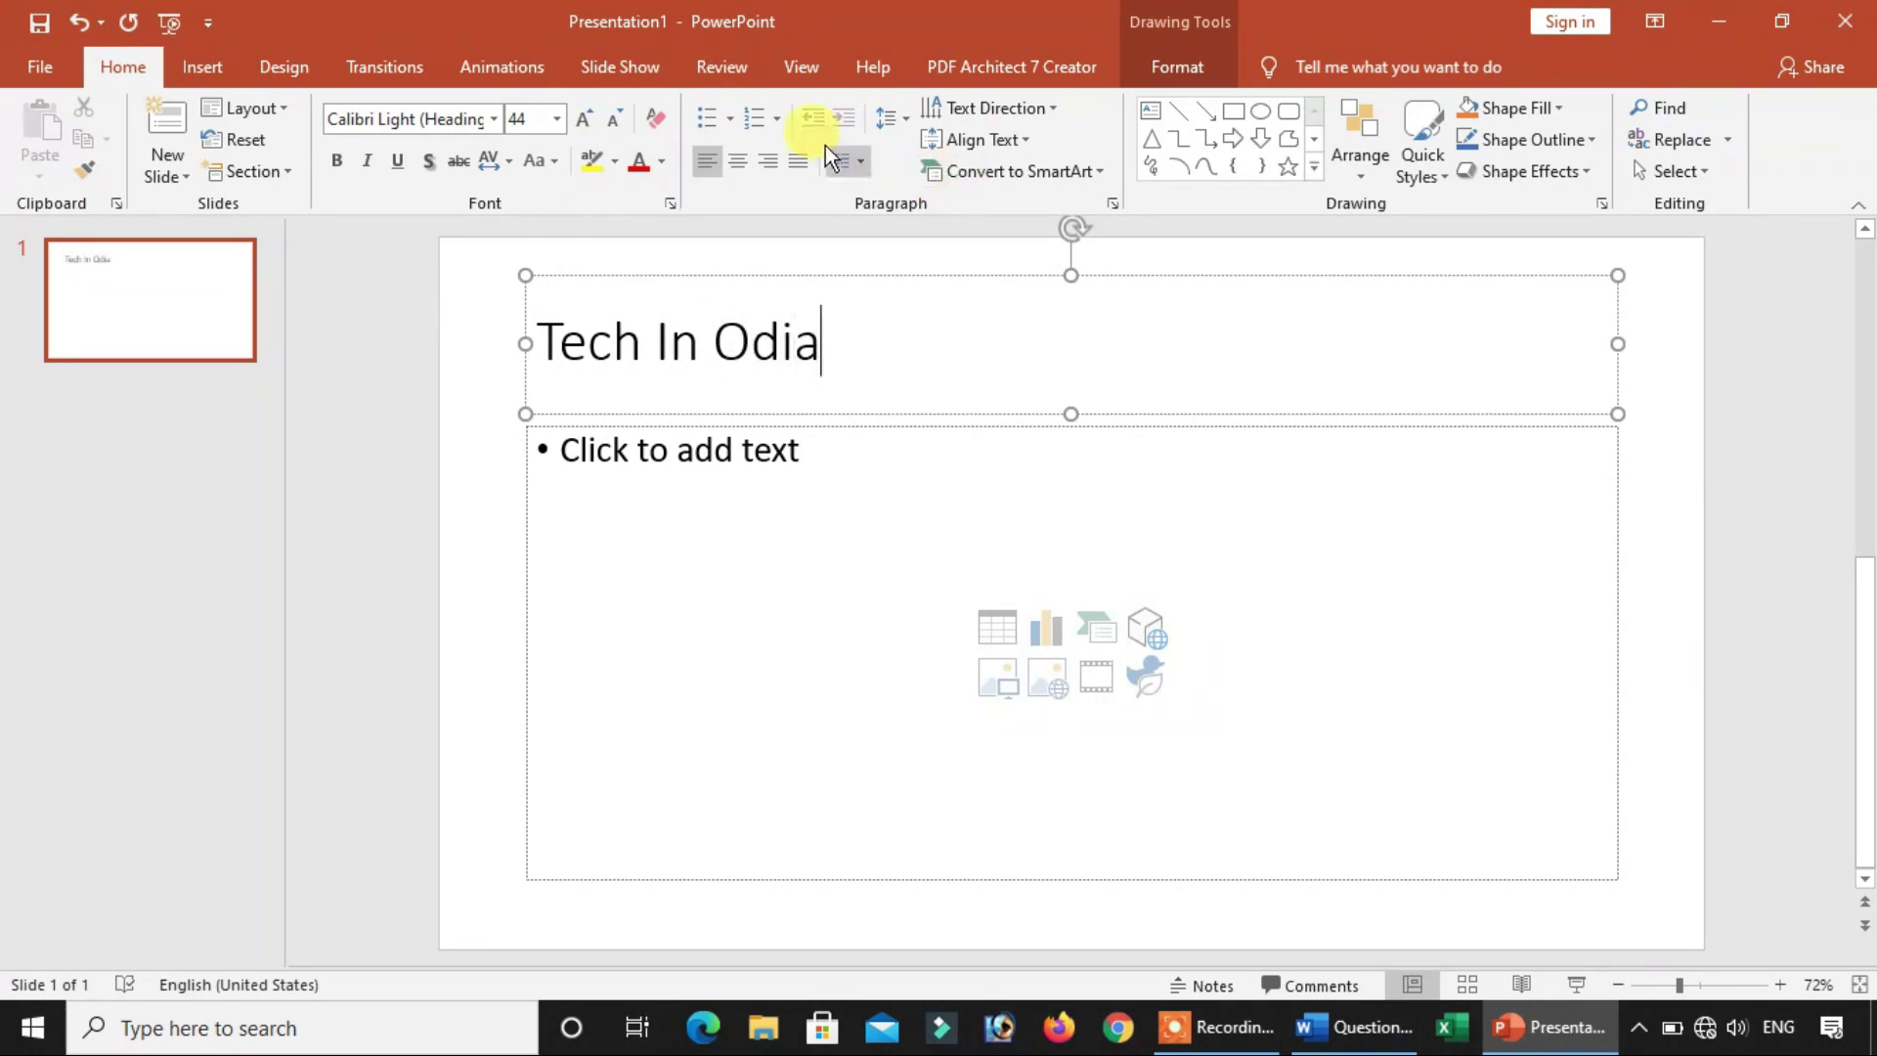
click(737, 161)
drag(1230, 341, 904, 322)
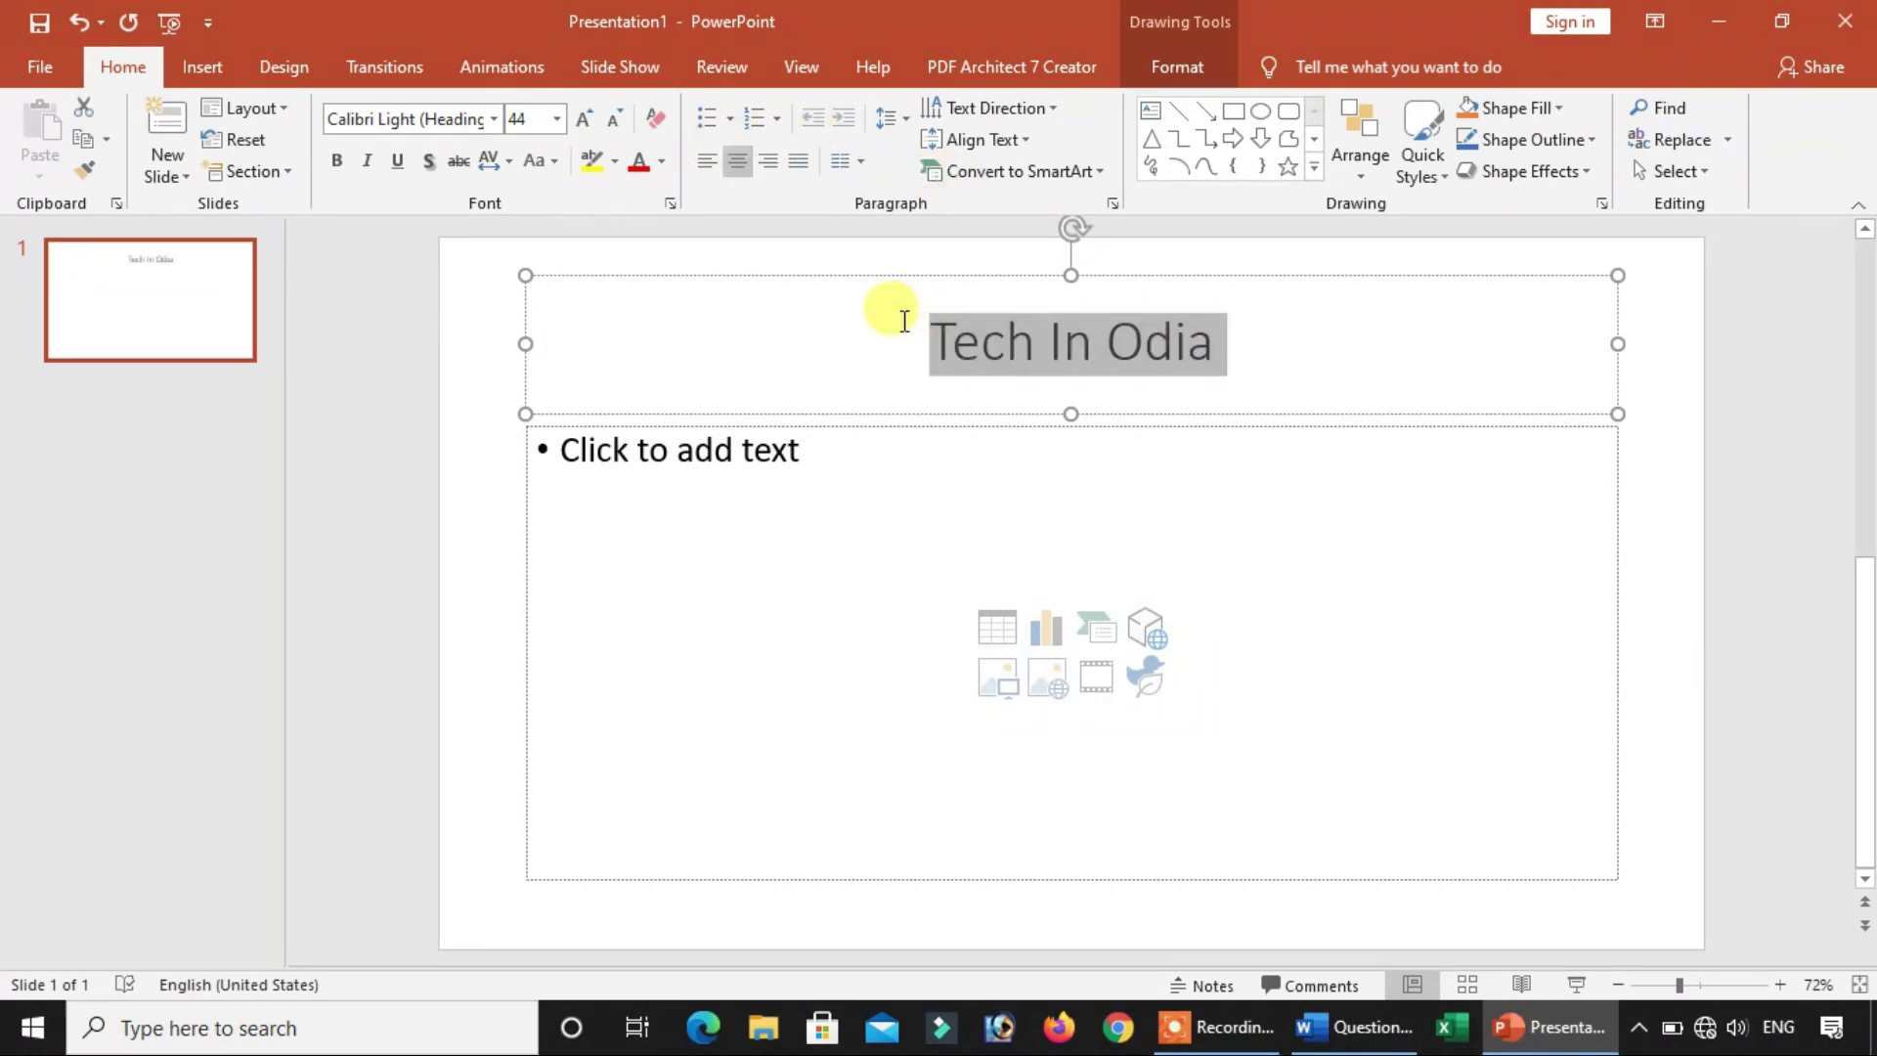
click(347, 118)
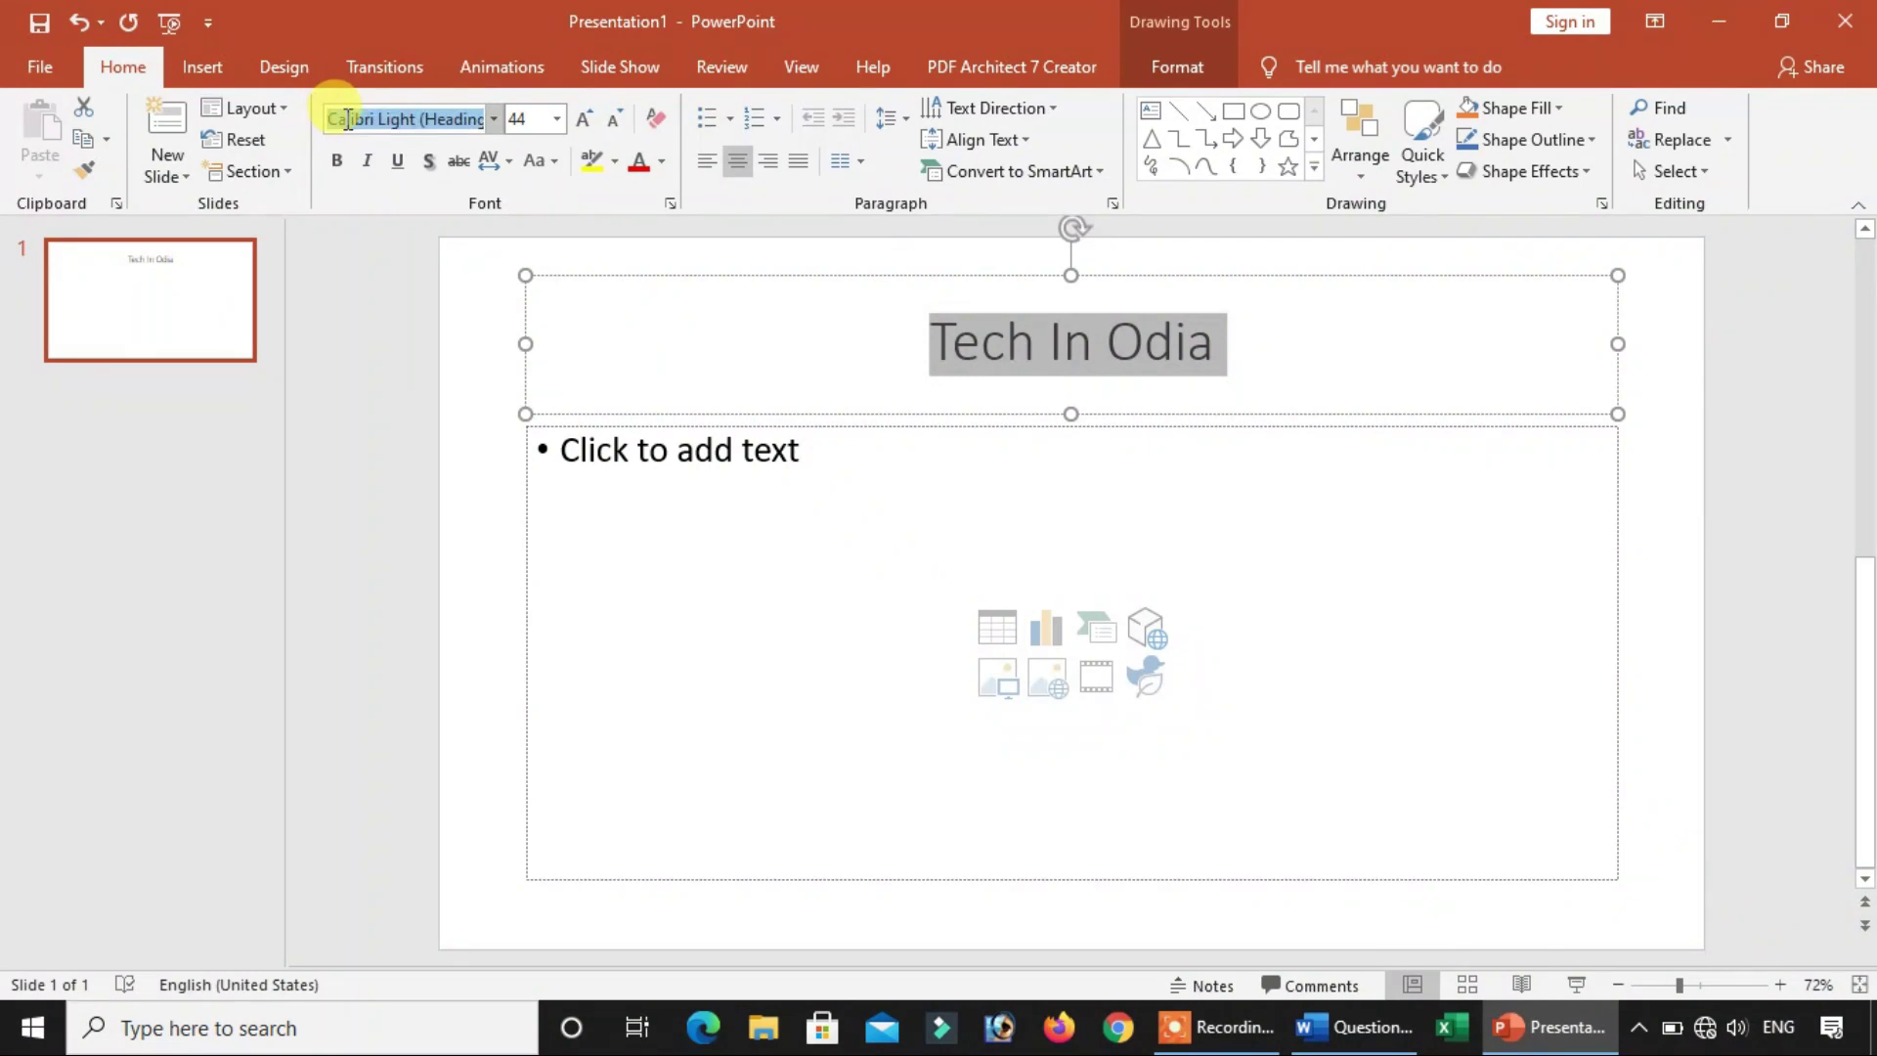
text(E)
key(Return)
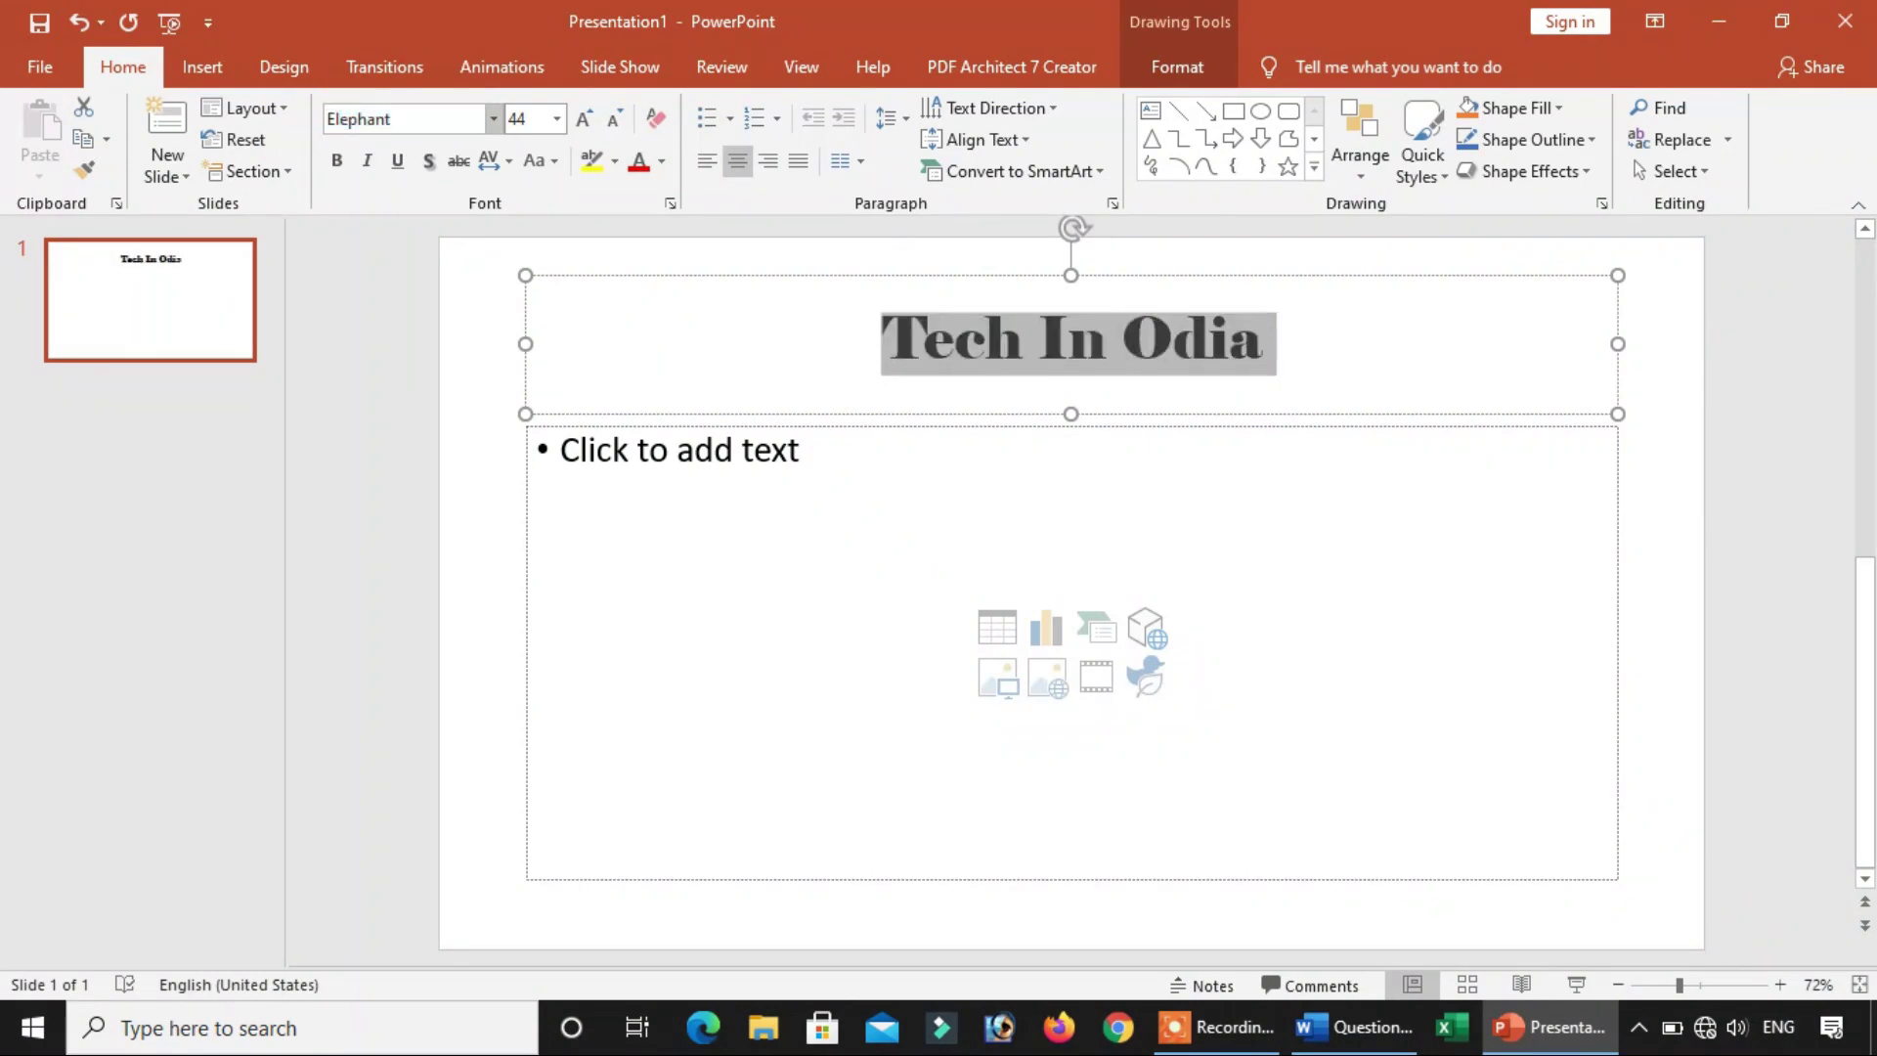
click(556, 119)
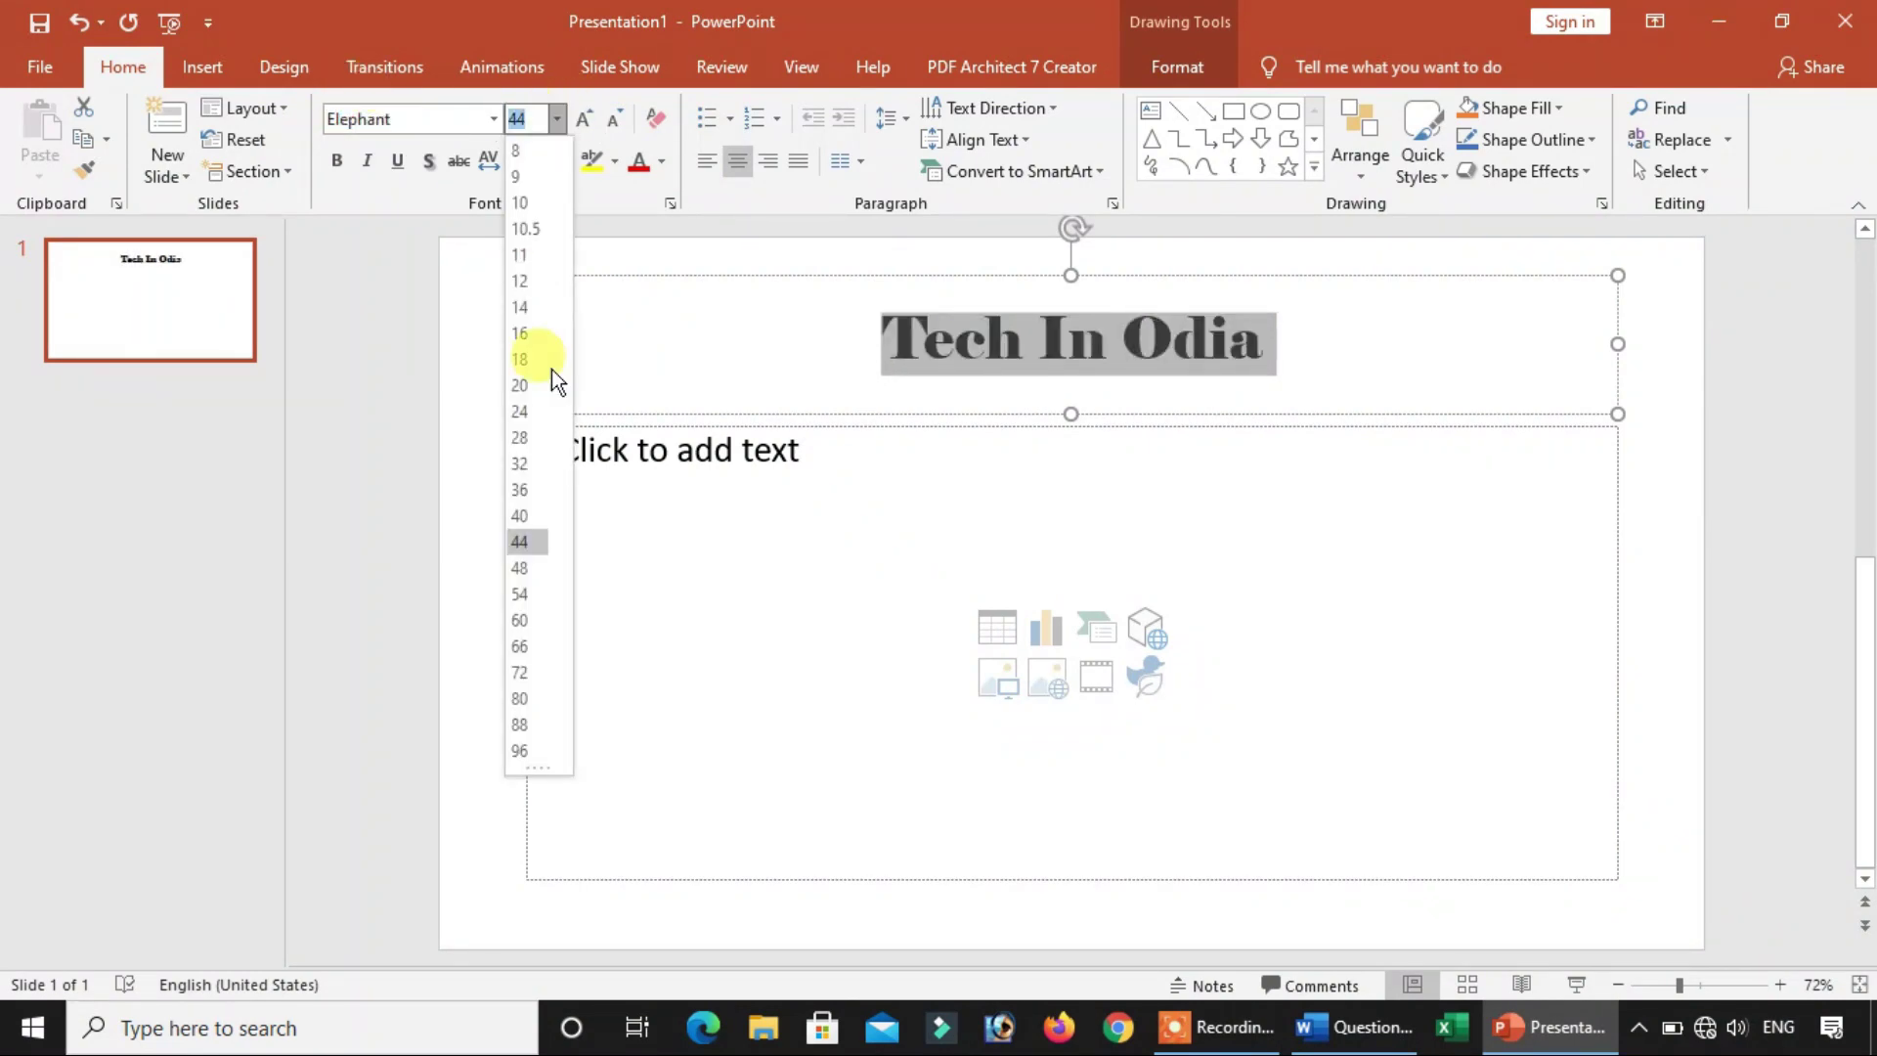
click(523, 622)
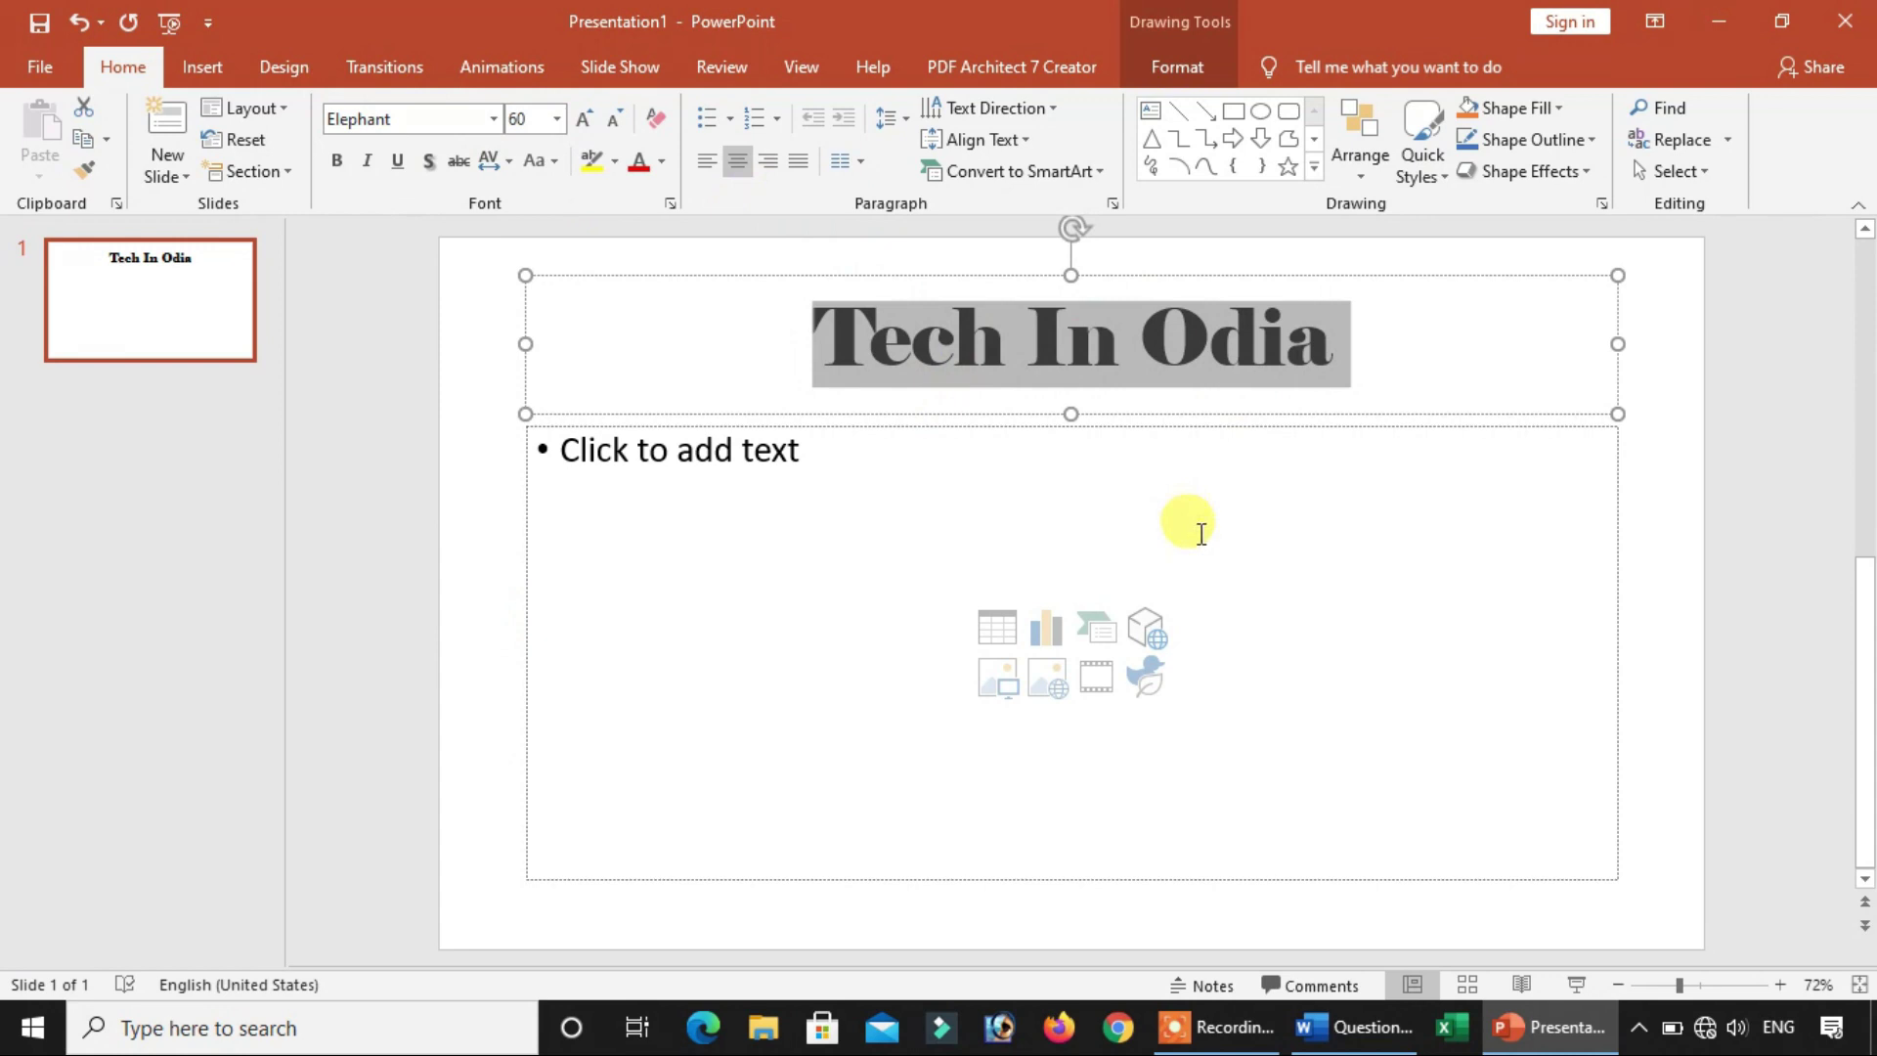
click(1200, 531)
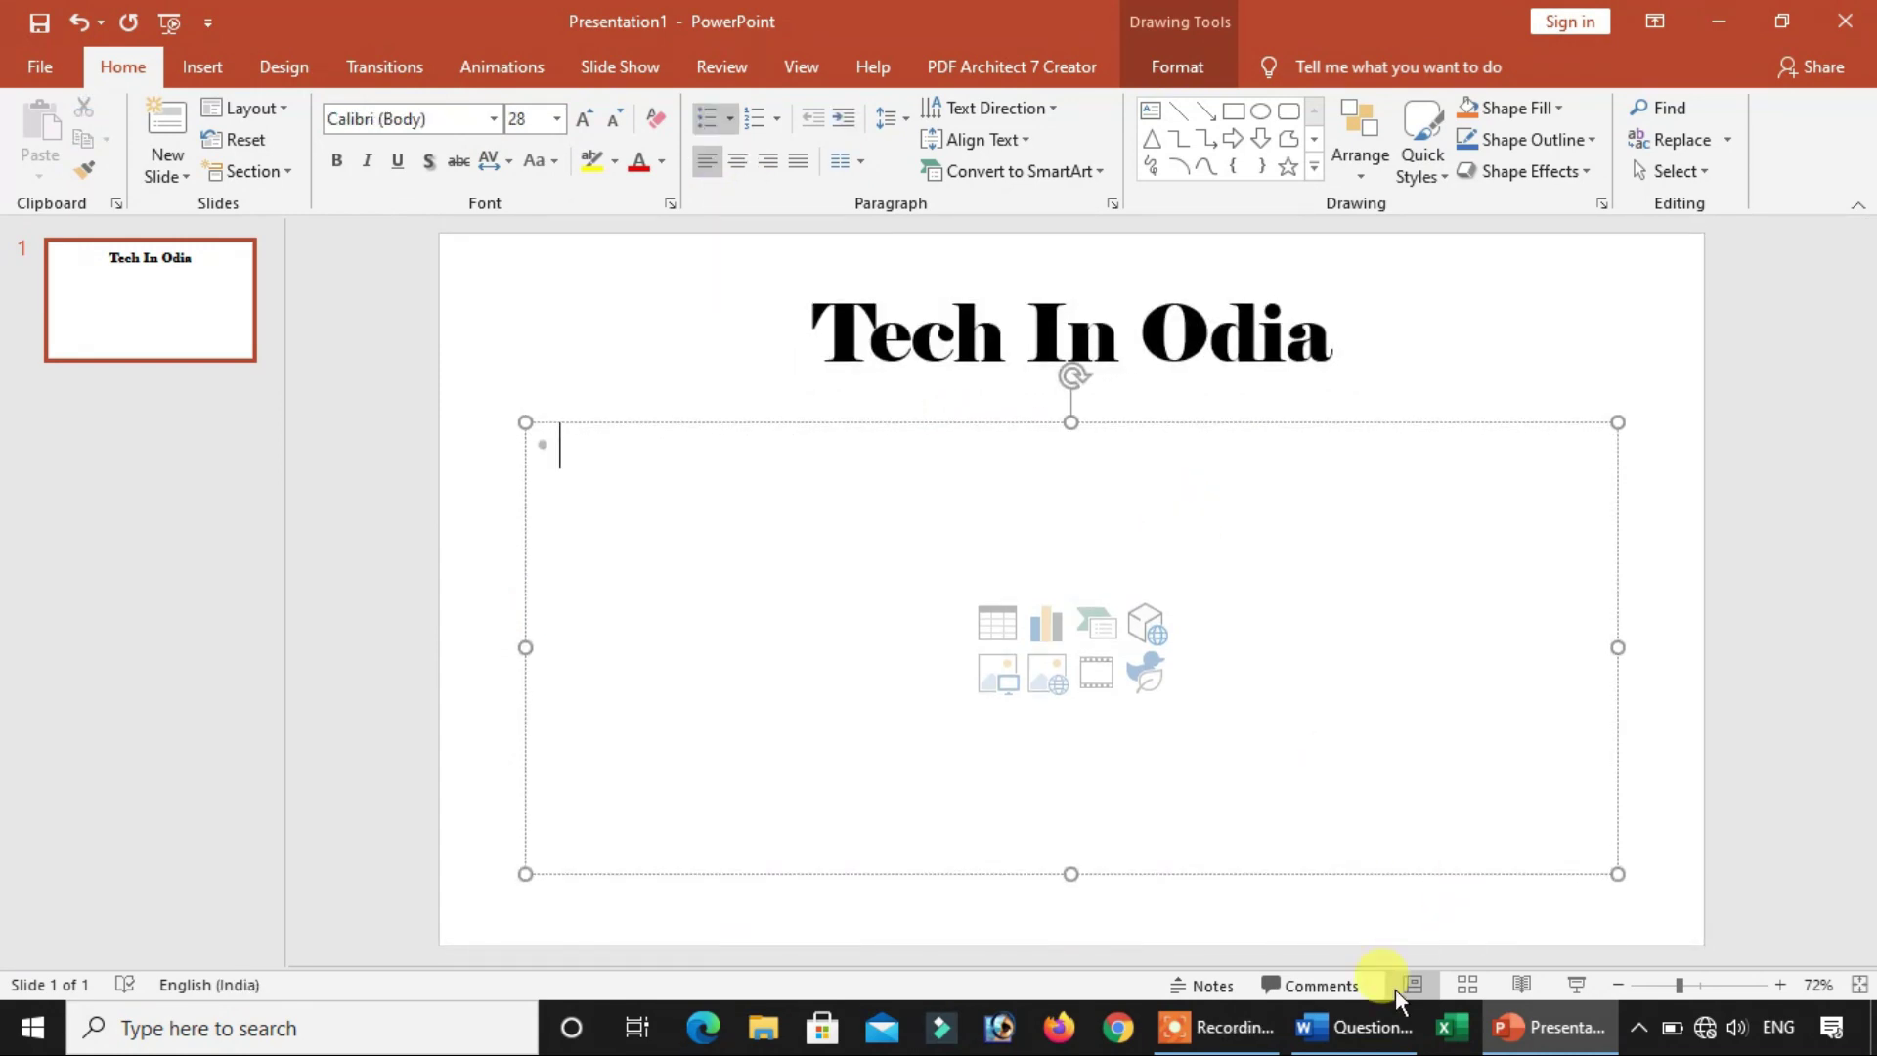
click(1354, 1027)
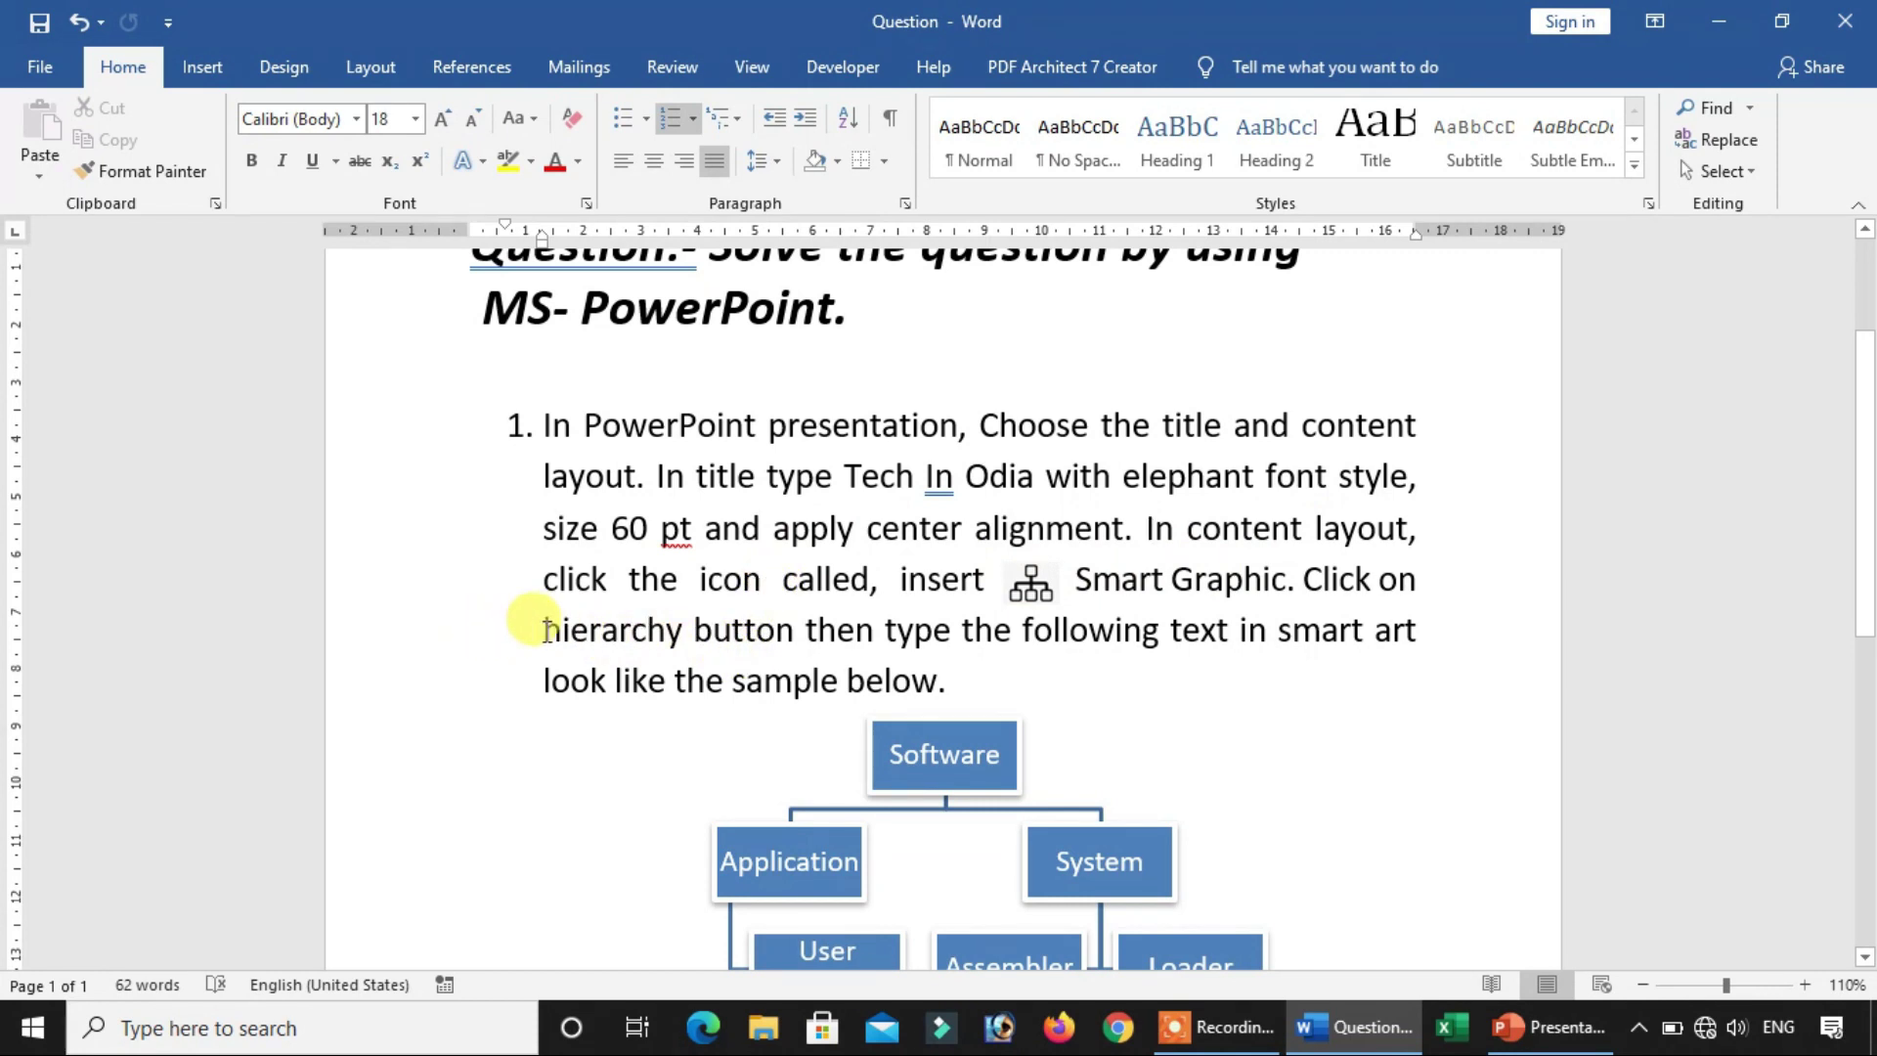
Check the hierarchy instruction and the sample Software chart in the Word question
mouse_move(545, 629)
mouse_down()
mouse_move(719, 628)
mouse_move(692, 629)
mouse_up()
click(797, 629)
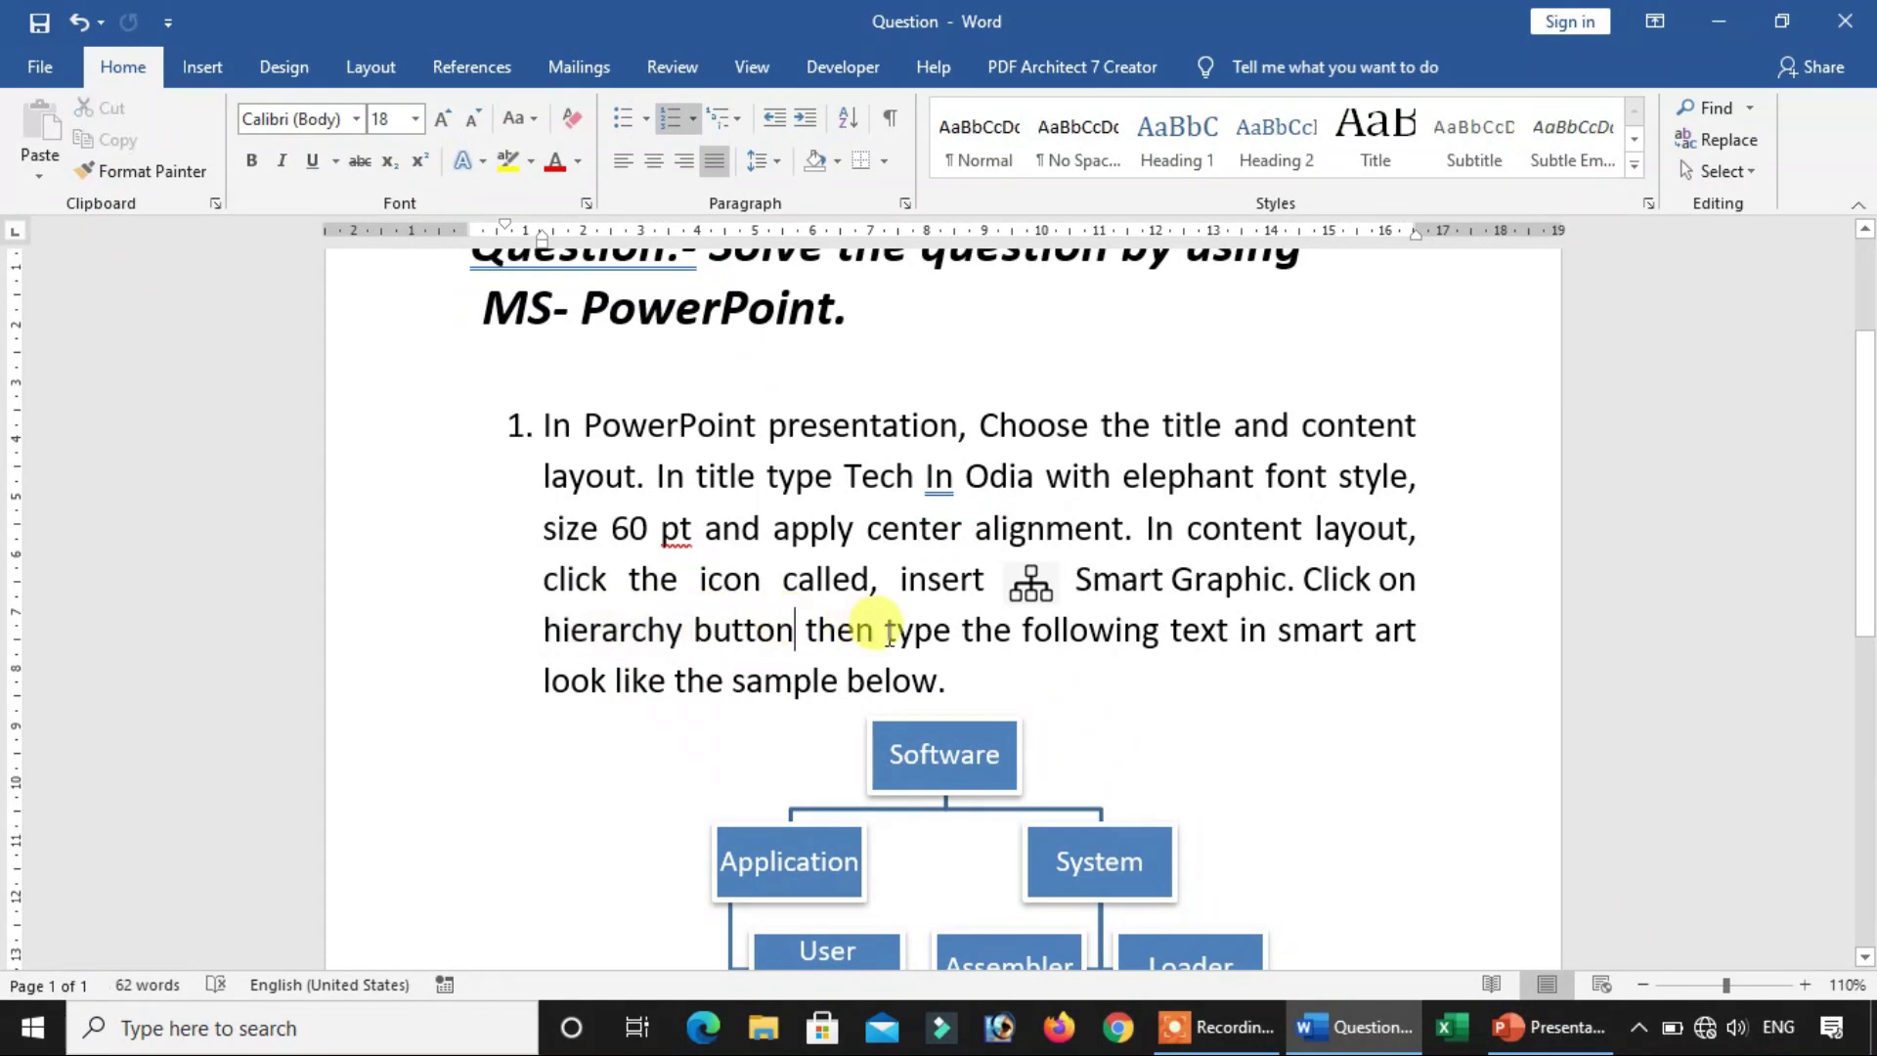
scroll(1178, 646, down, 2)
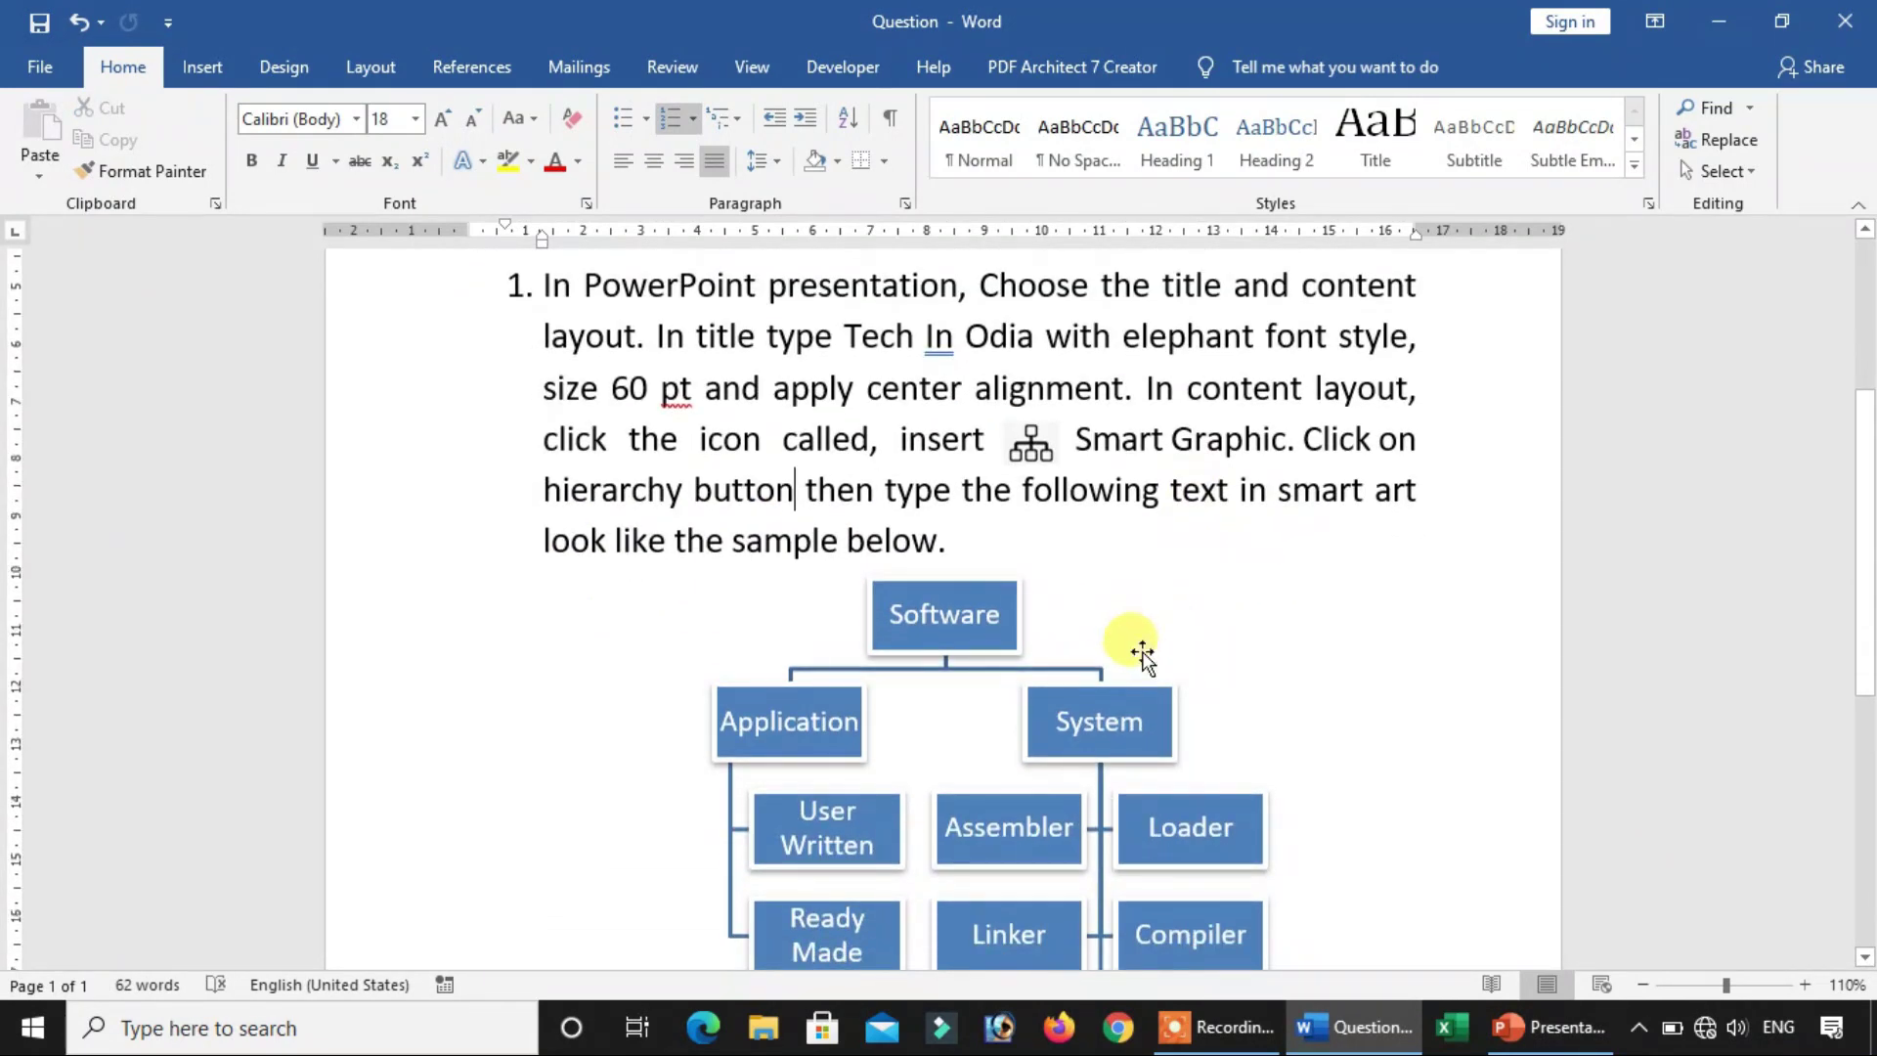
scroll(1142, 651, down, 2)
scroll(1156, 624, up, 2)
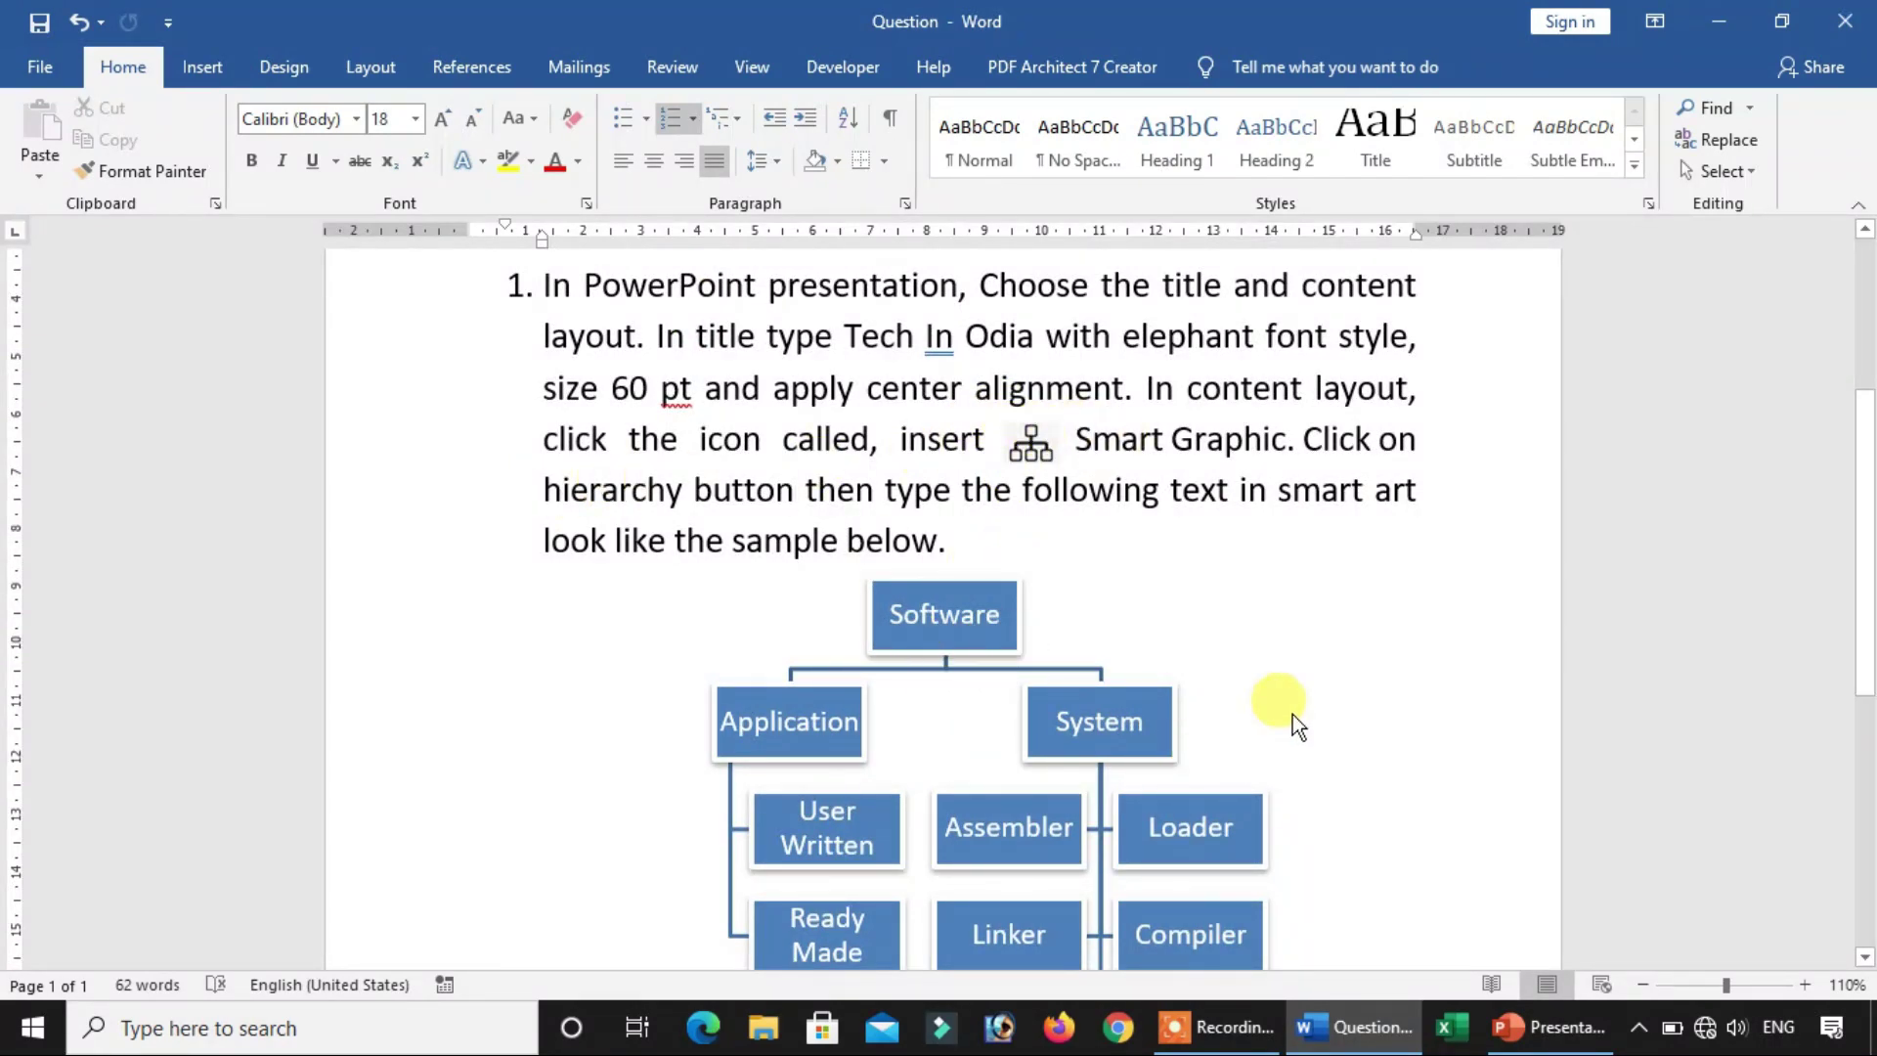
click(1505, 1026)
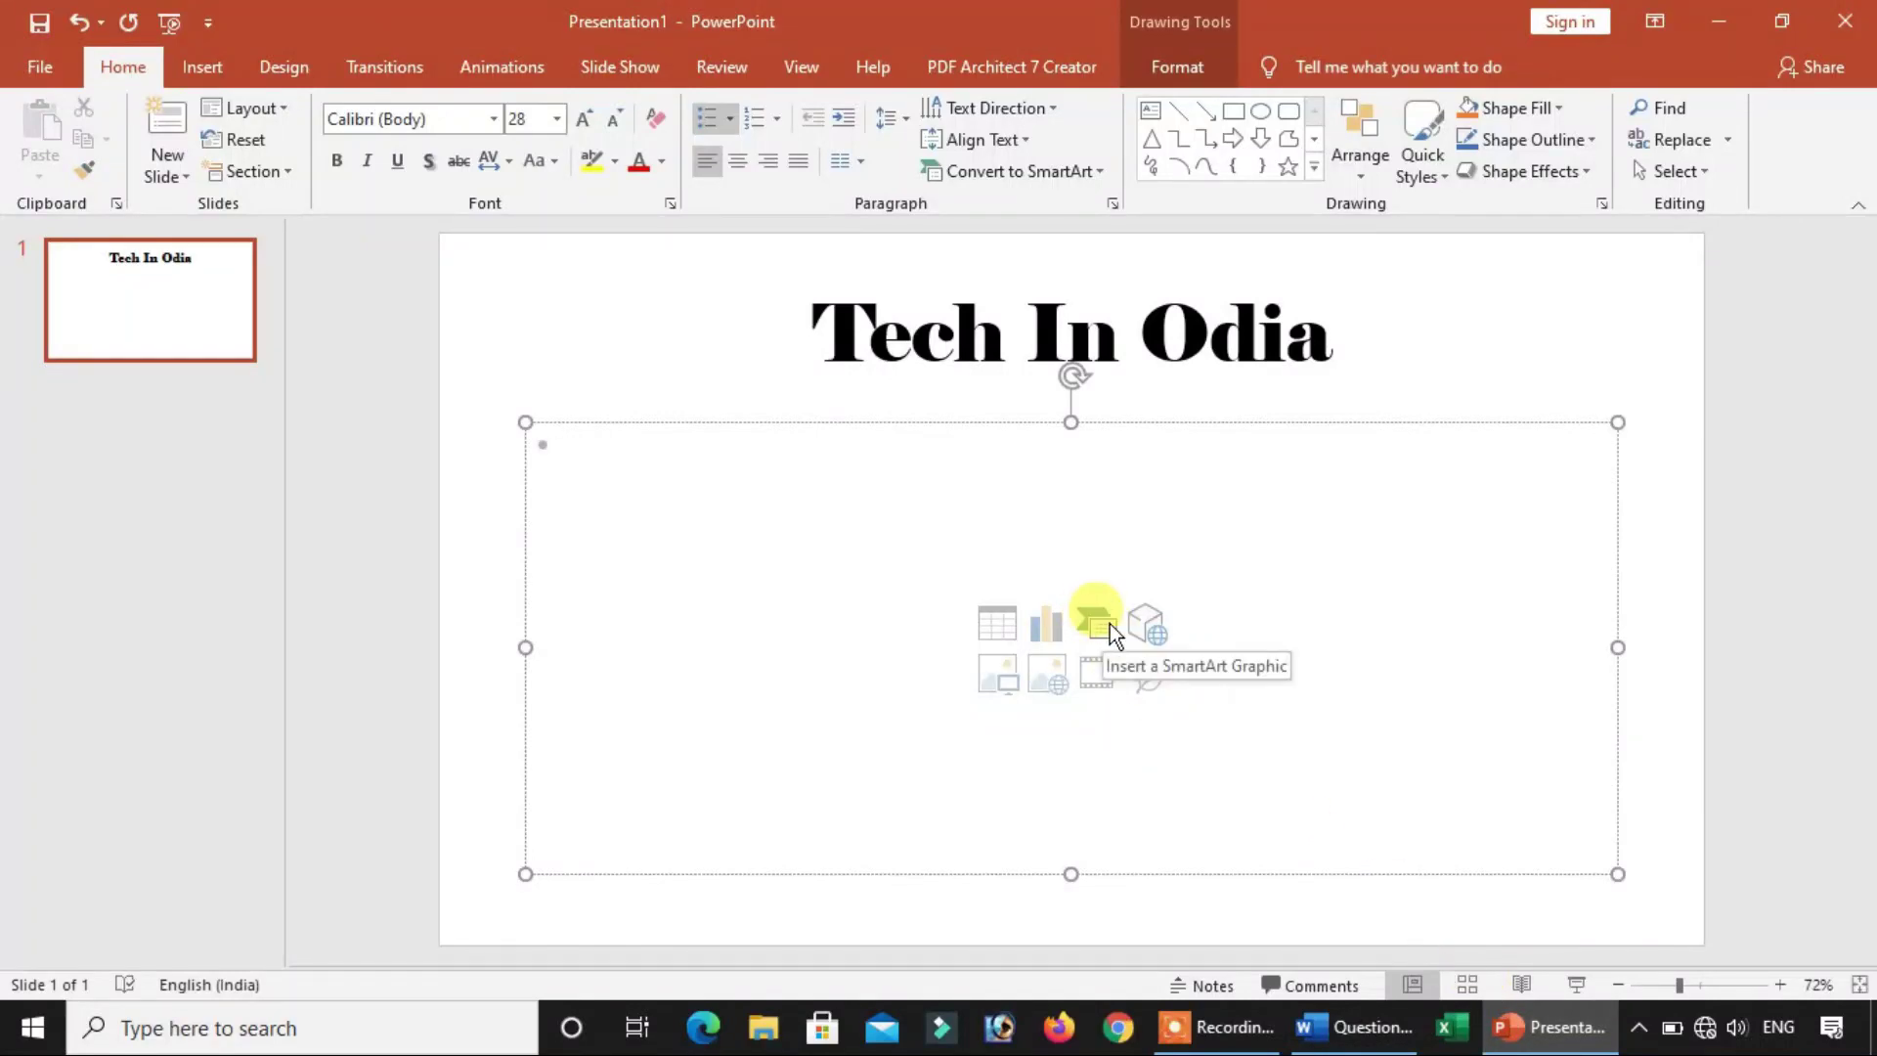
Insert a Hierarchy > Organization Chart SmartArt into the slide's content placeholder
click(174, 68)
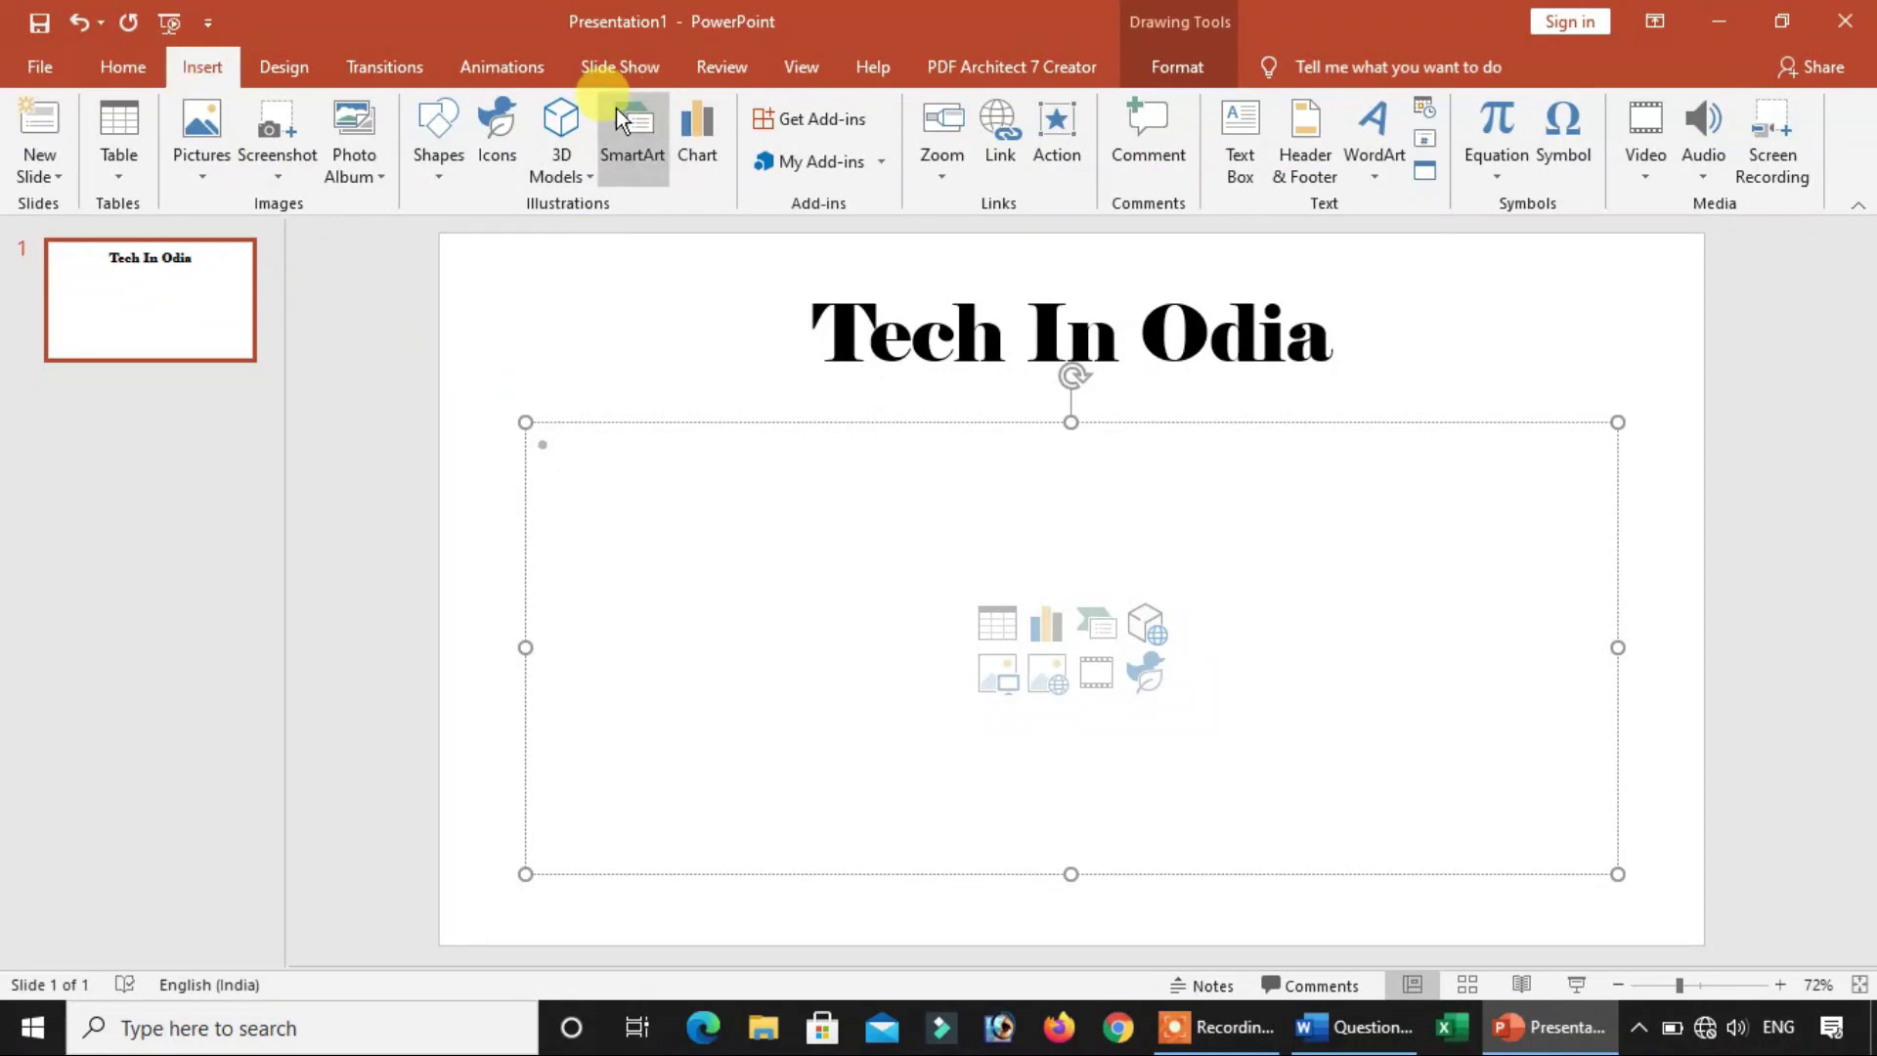
click(606, 139)
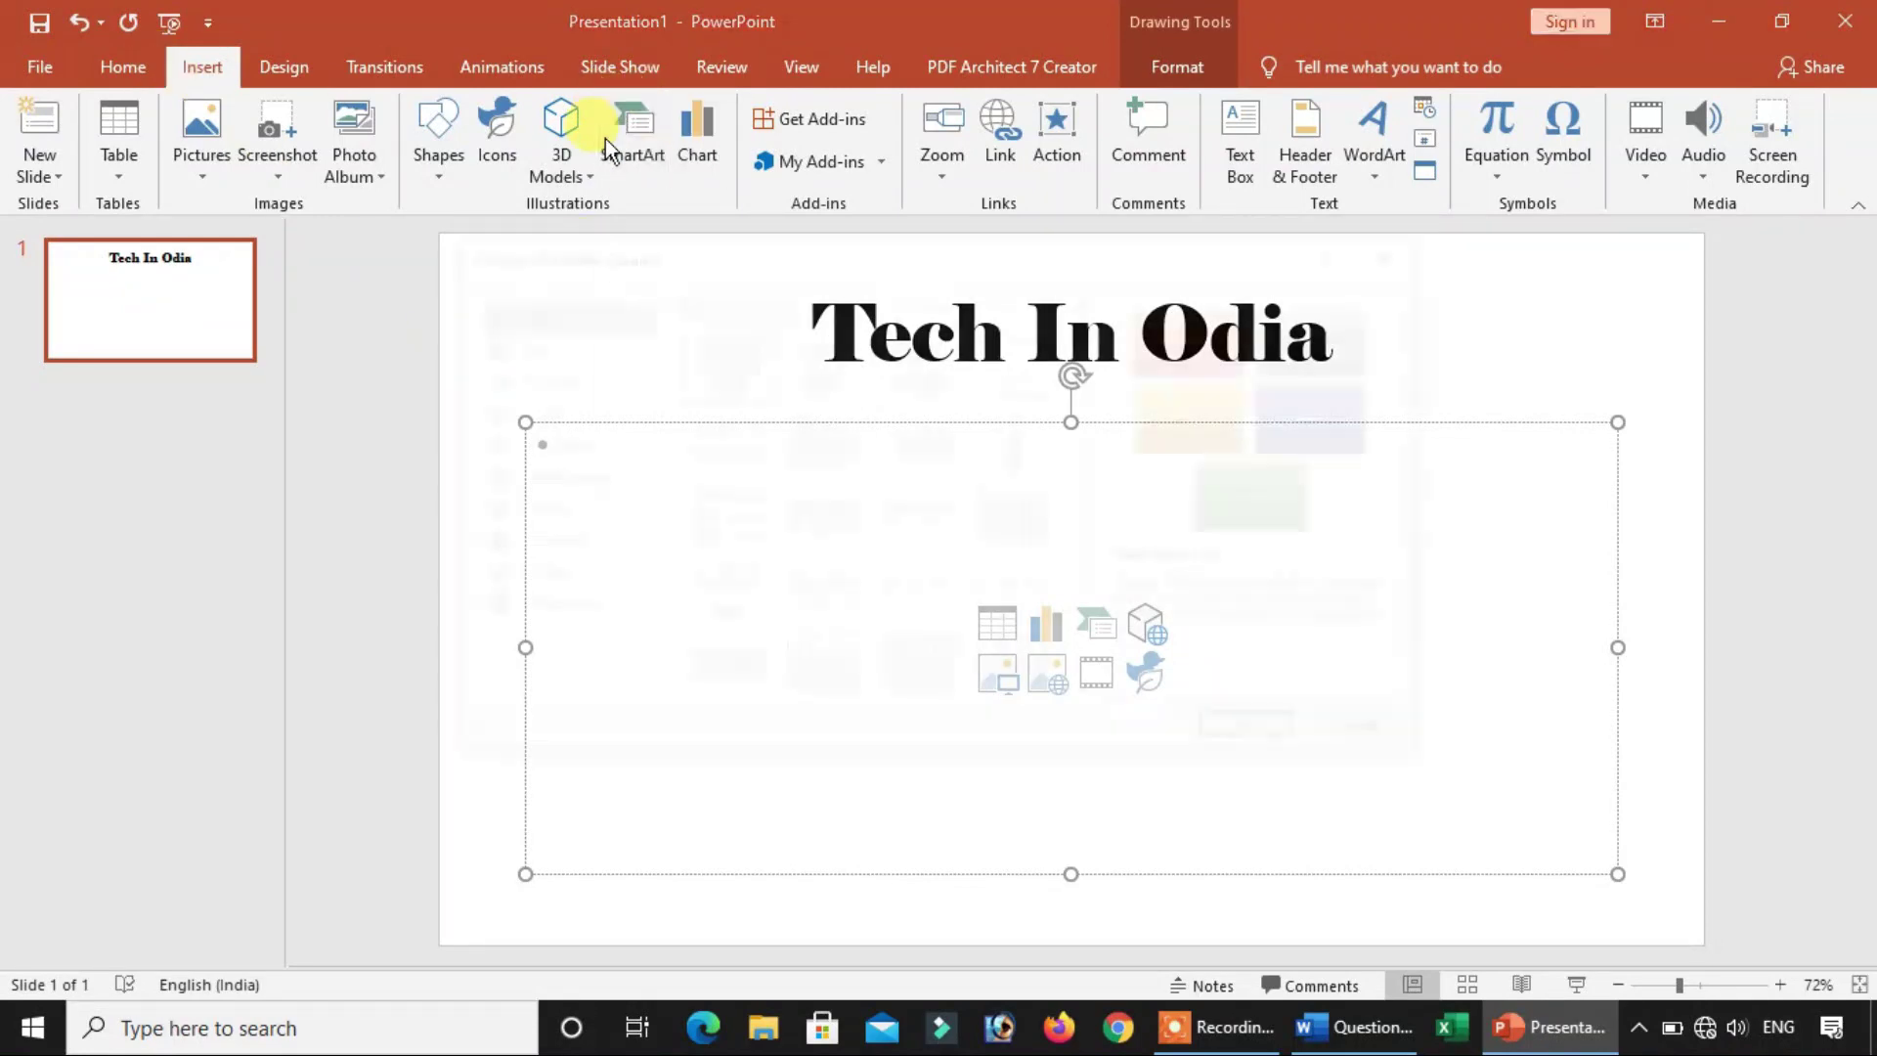
click(528, 444)
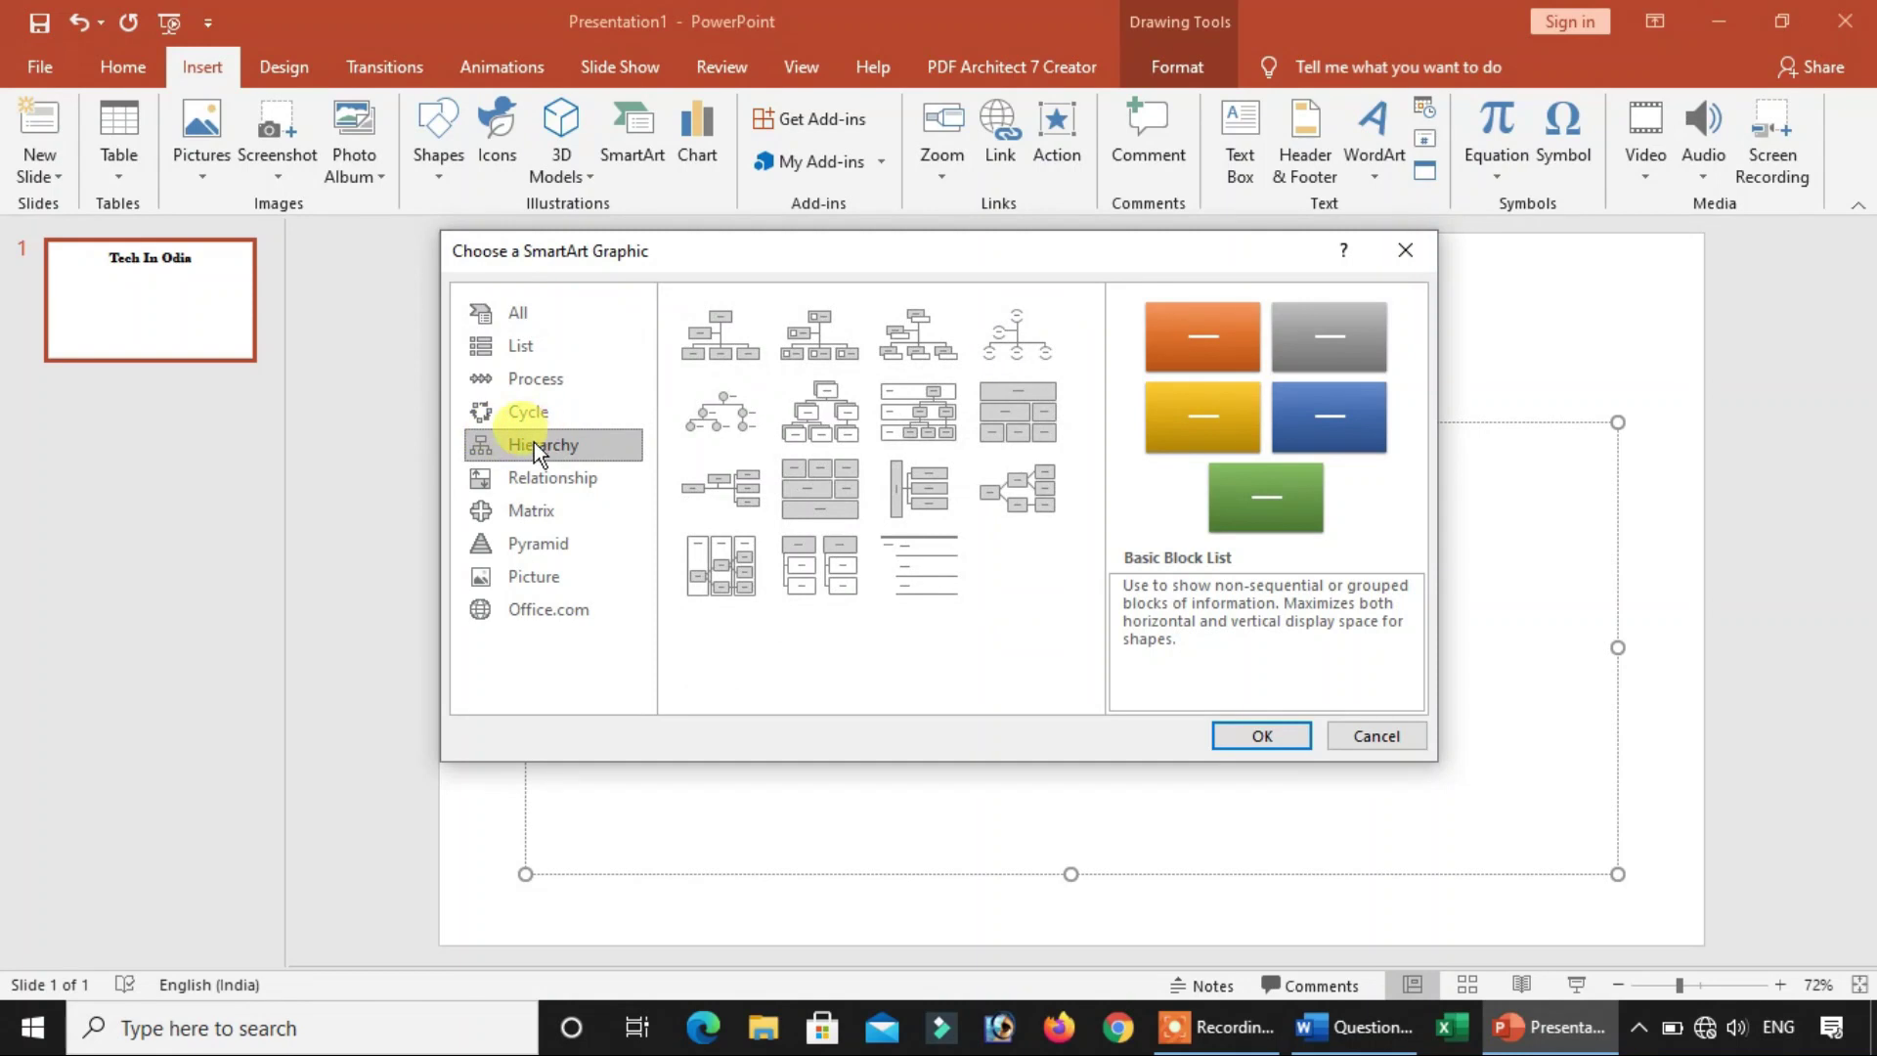
click(1387, 741)
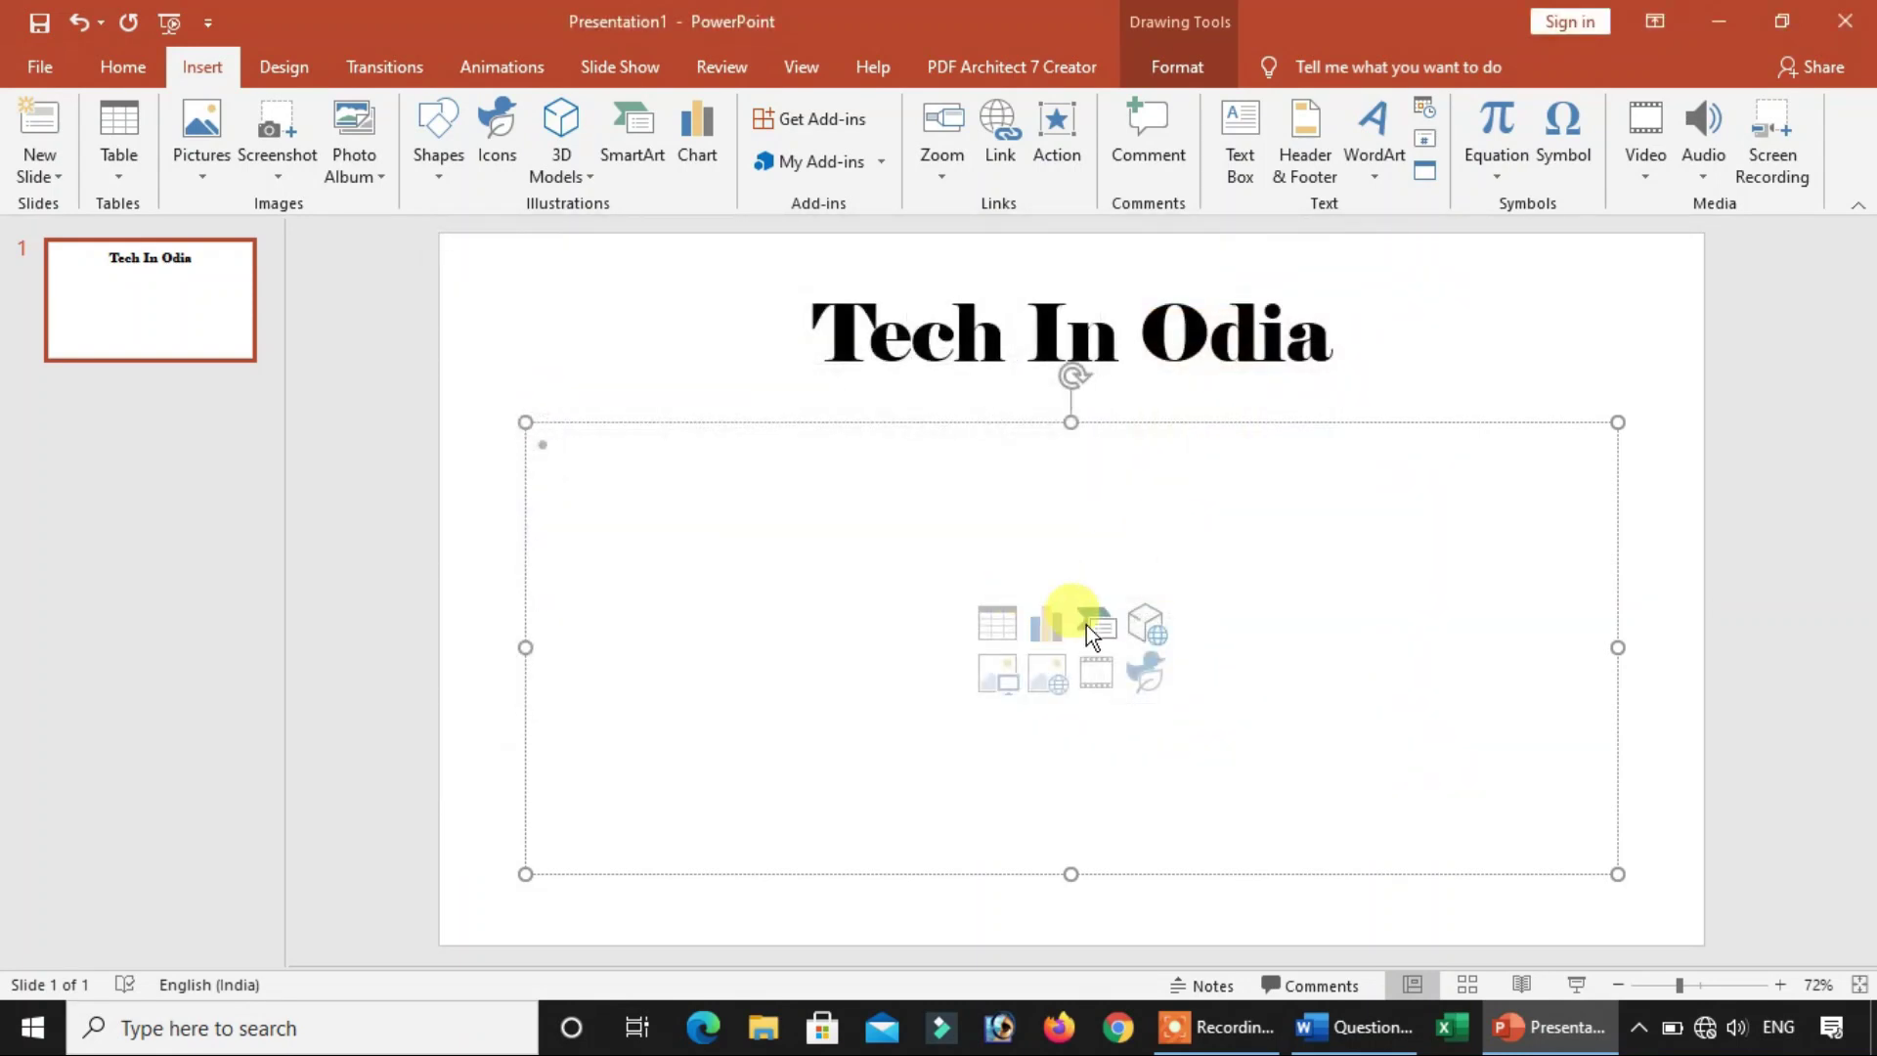
click(1089, 627)
click(606, 450)
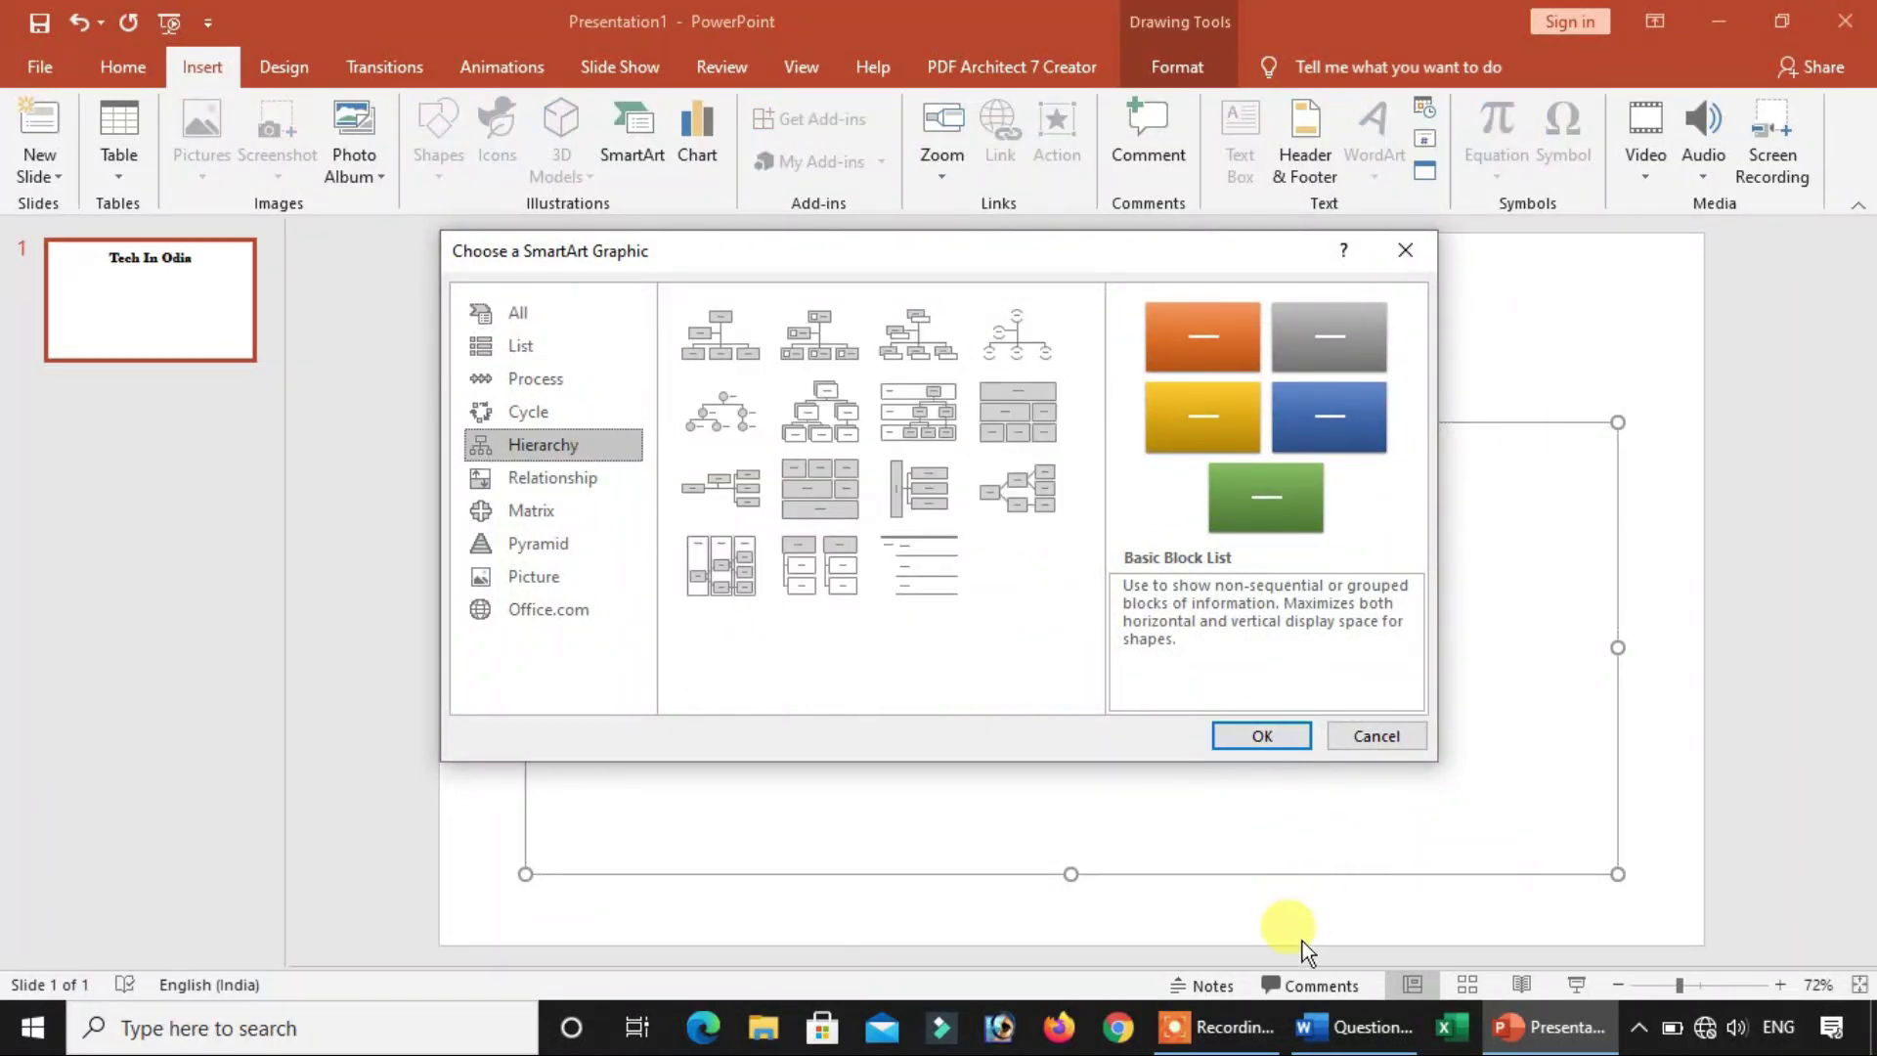
click(737, 327)
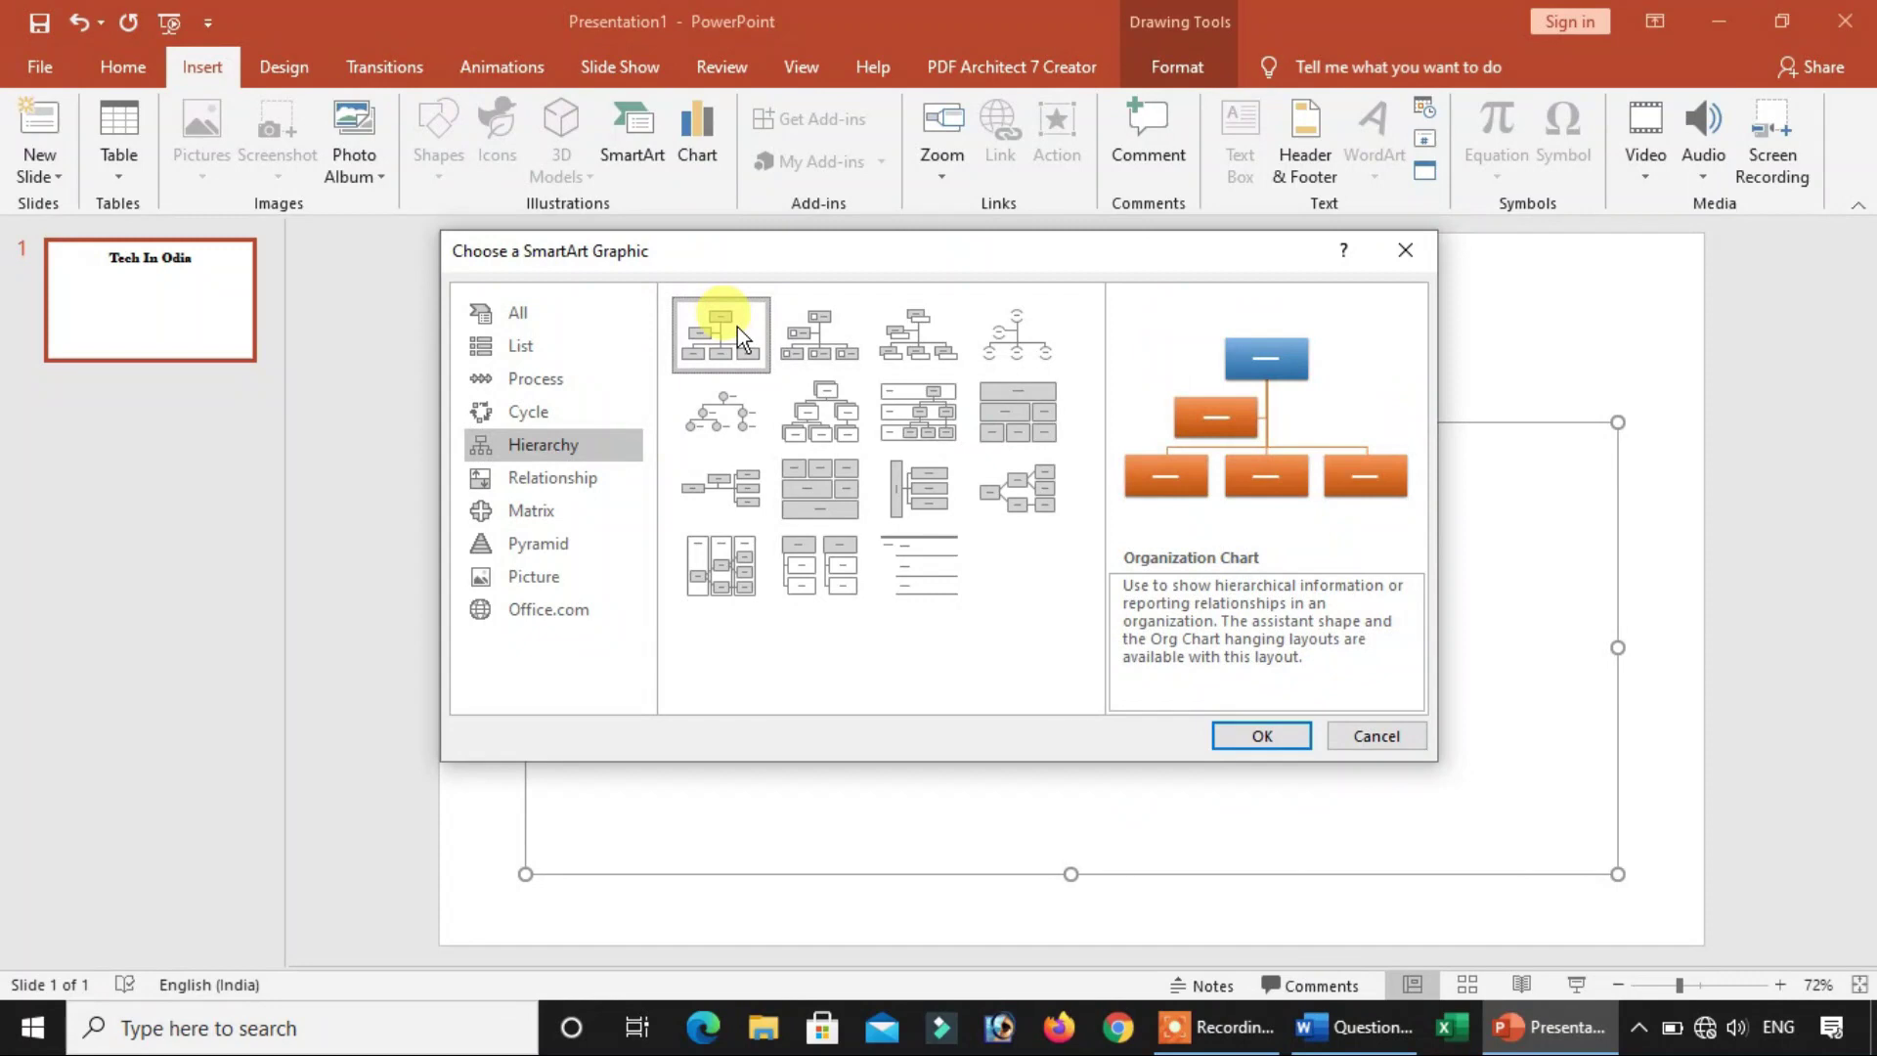
click(1277, 733)
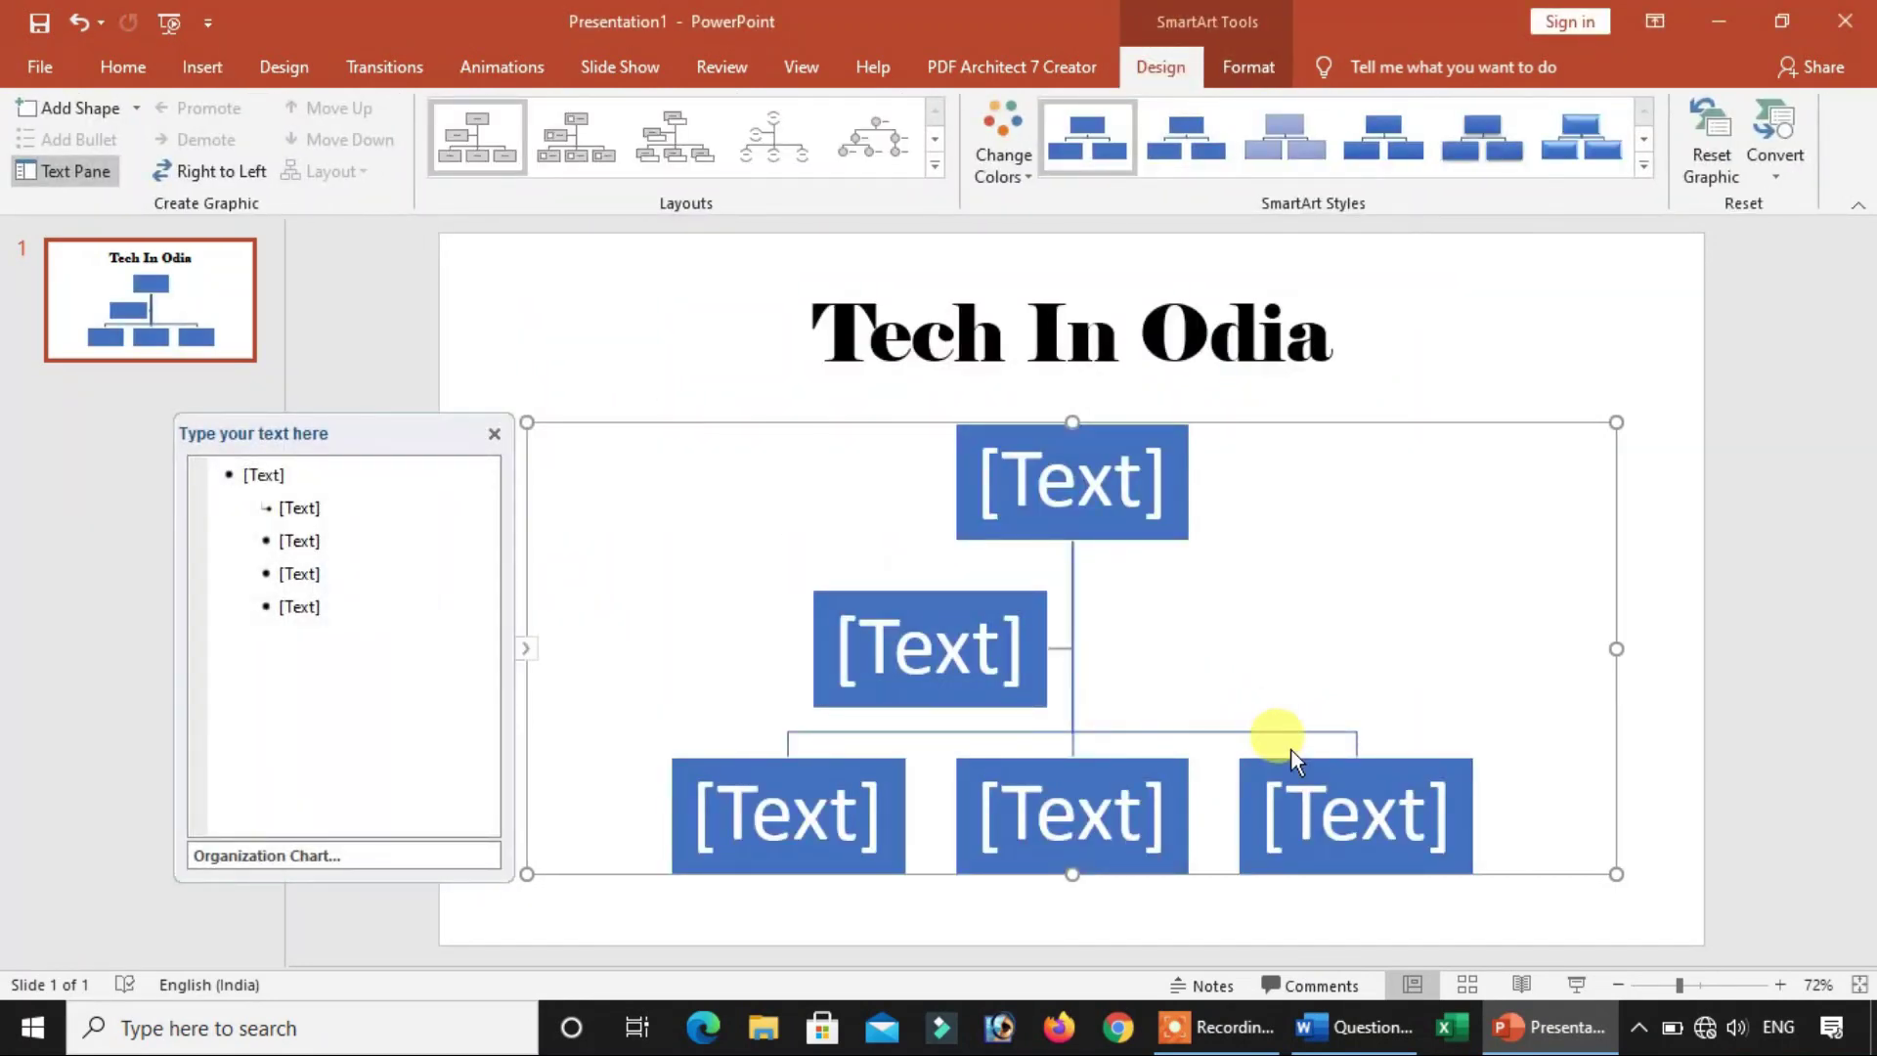
key(alt+Tab)
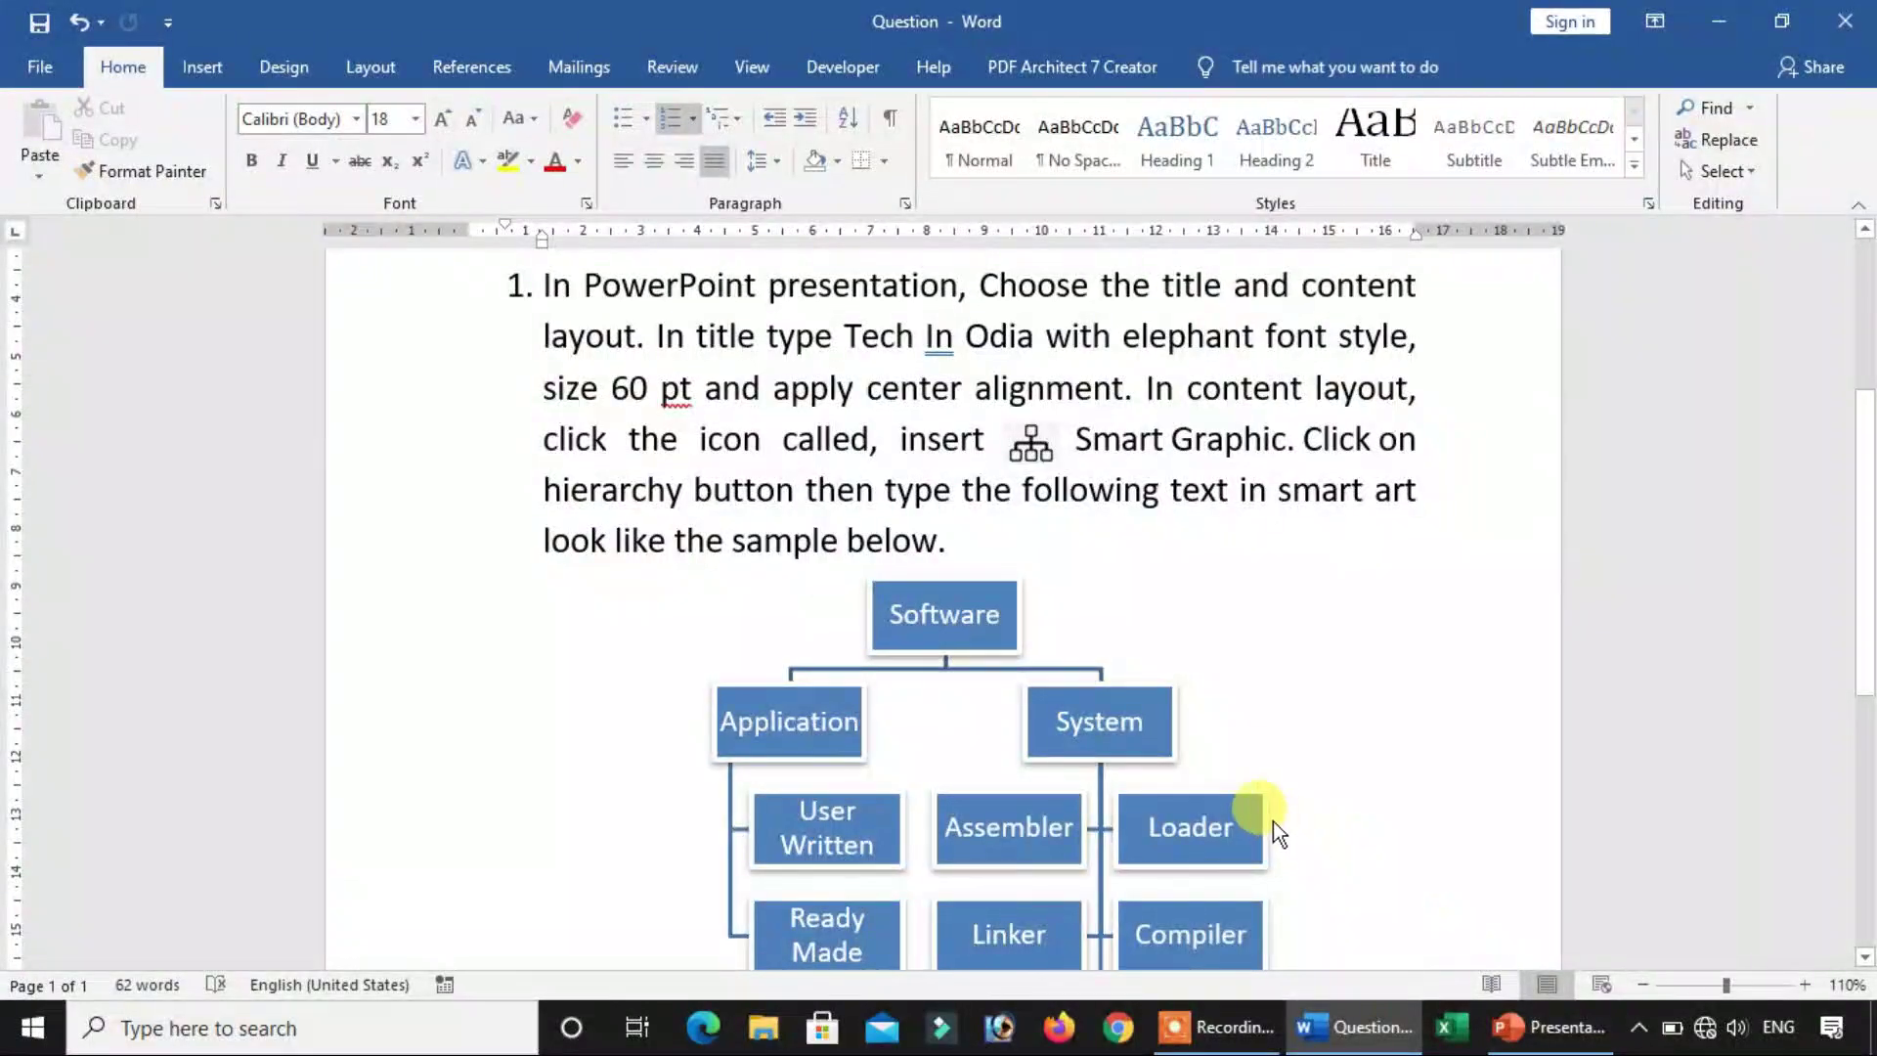
Scroll the Word sample to see the whole chart down to the OS box
scroll(1271, 821, down, 2)
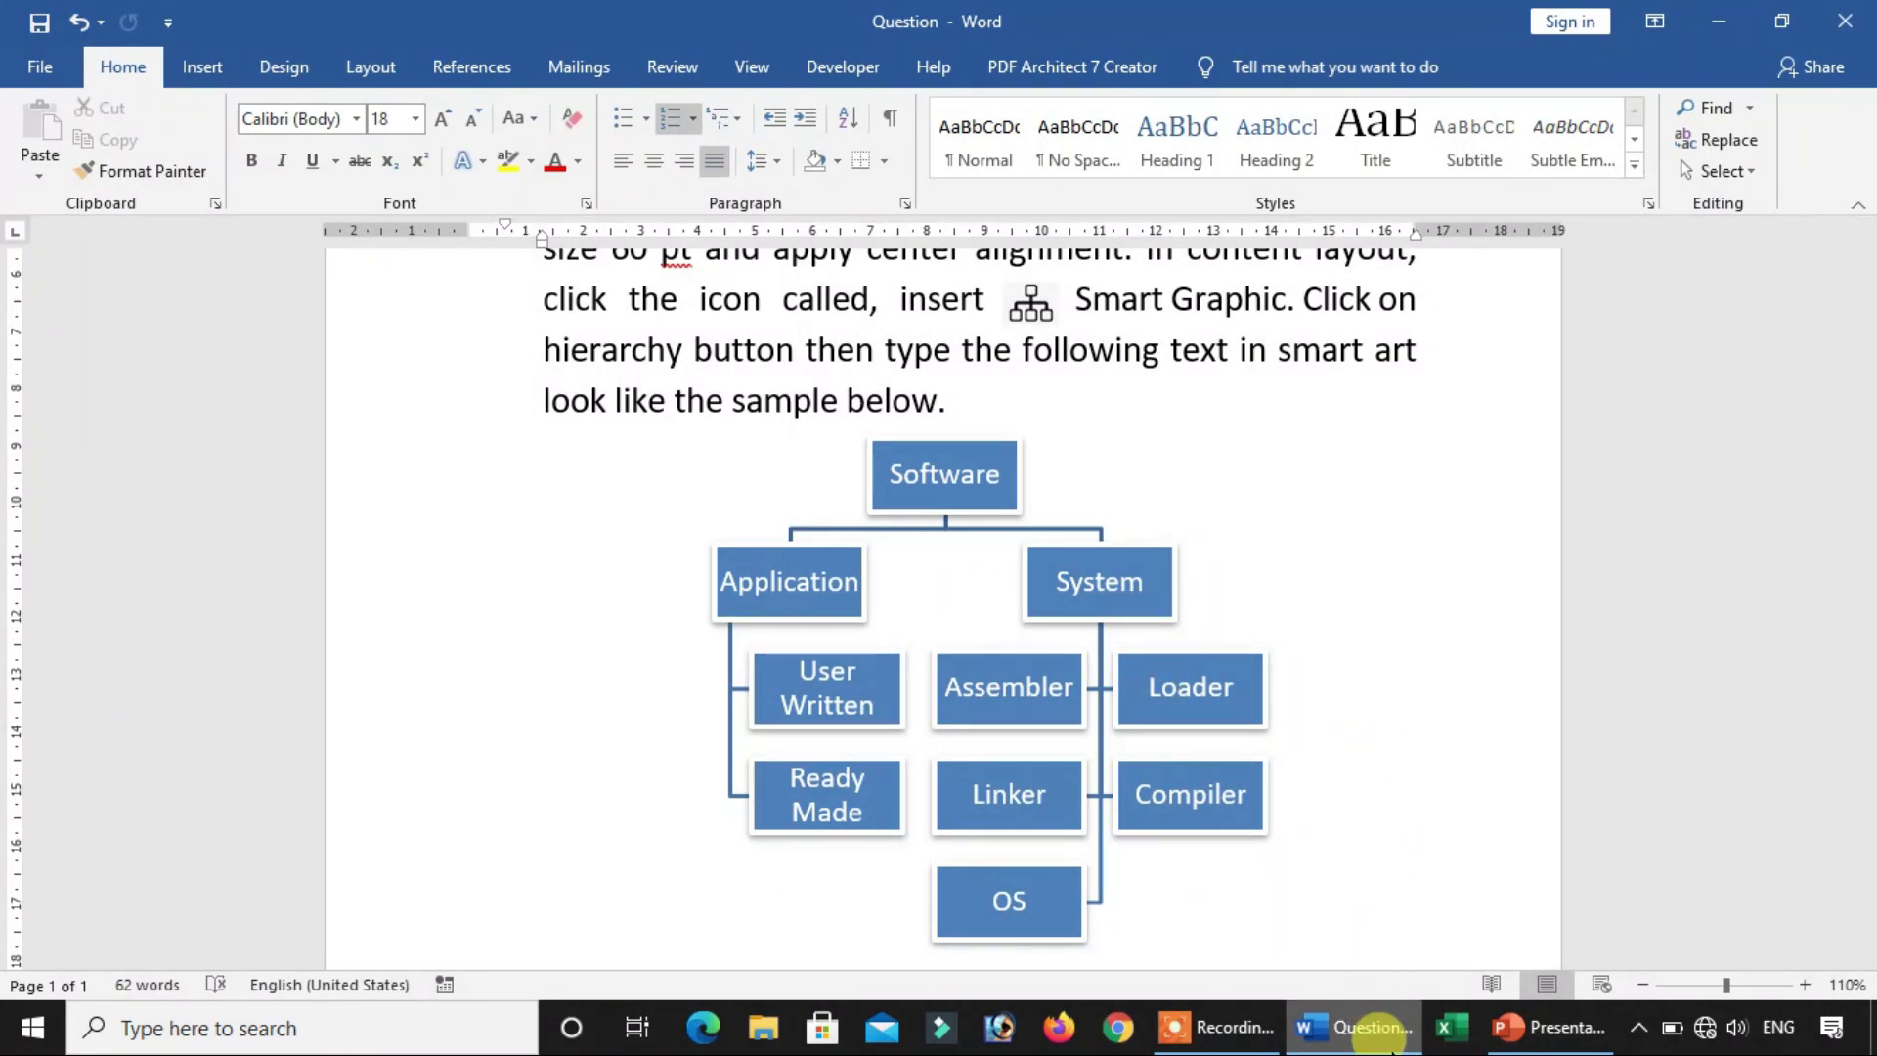
click(1565, 1027)
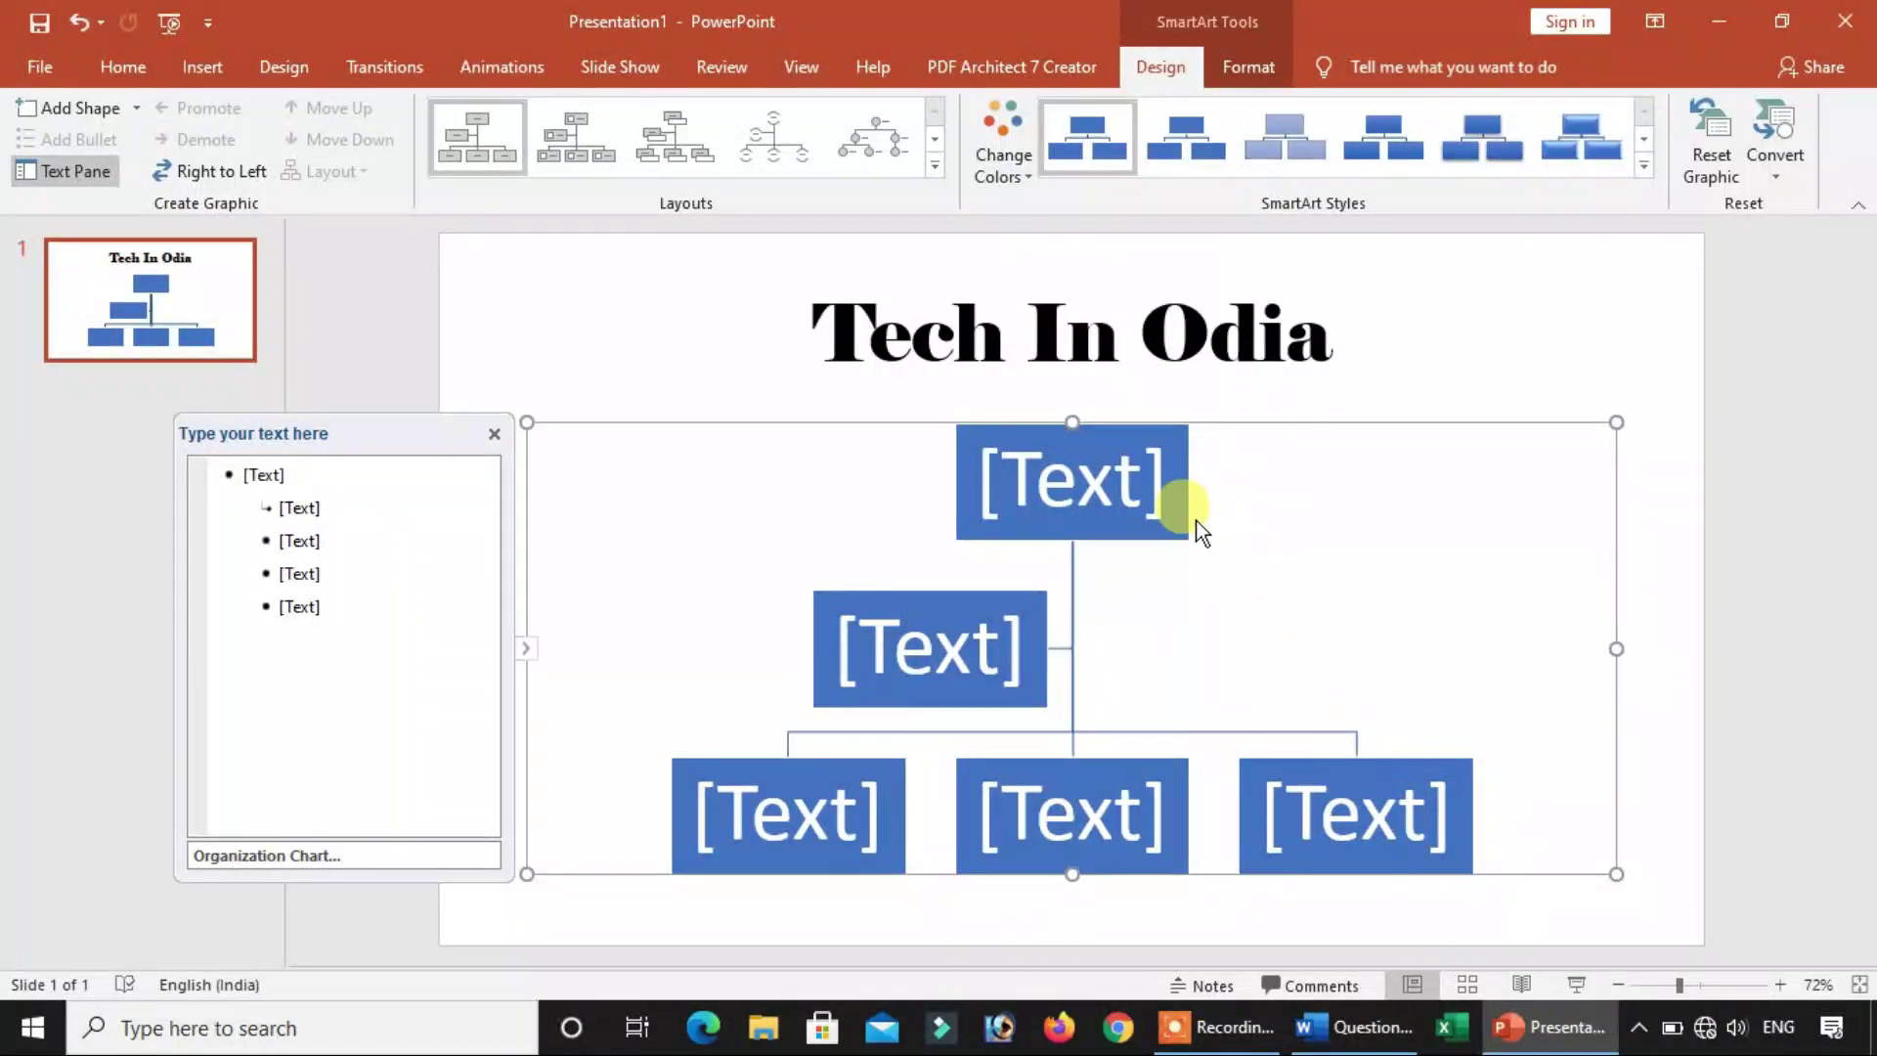
Delete two extra boxes and label the chart Software, Application and System
click(958, 596)
key(Delete)
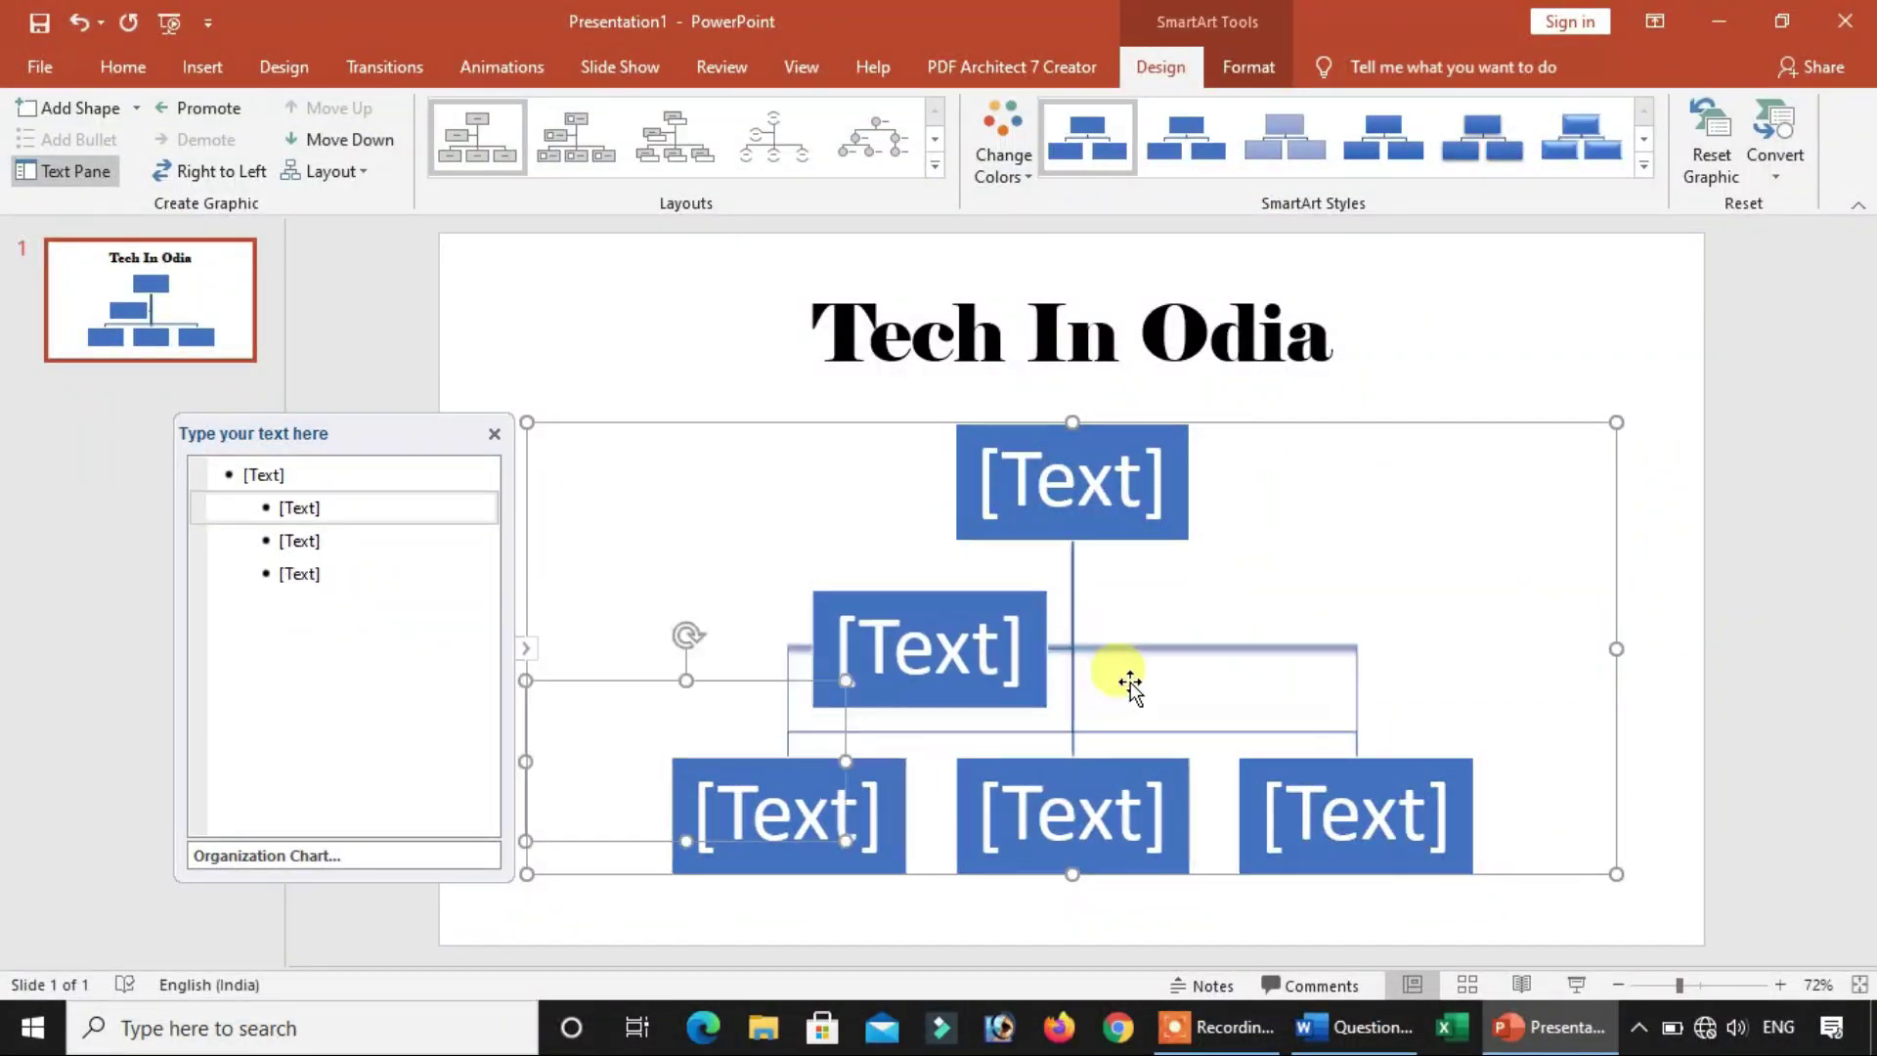
click(1308, 714)
key(Delete)
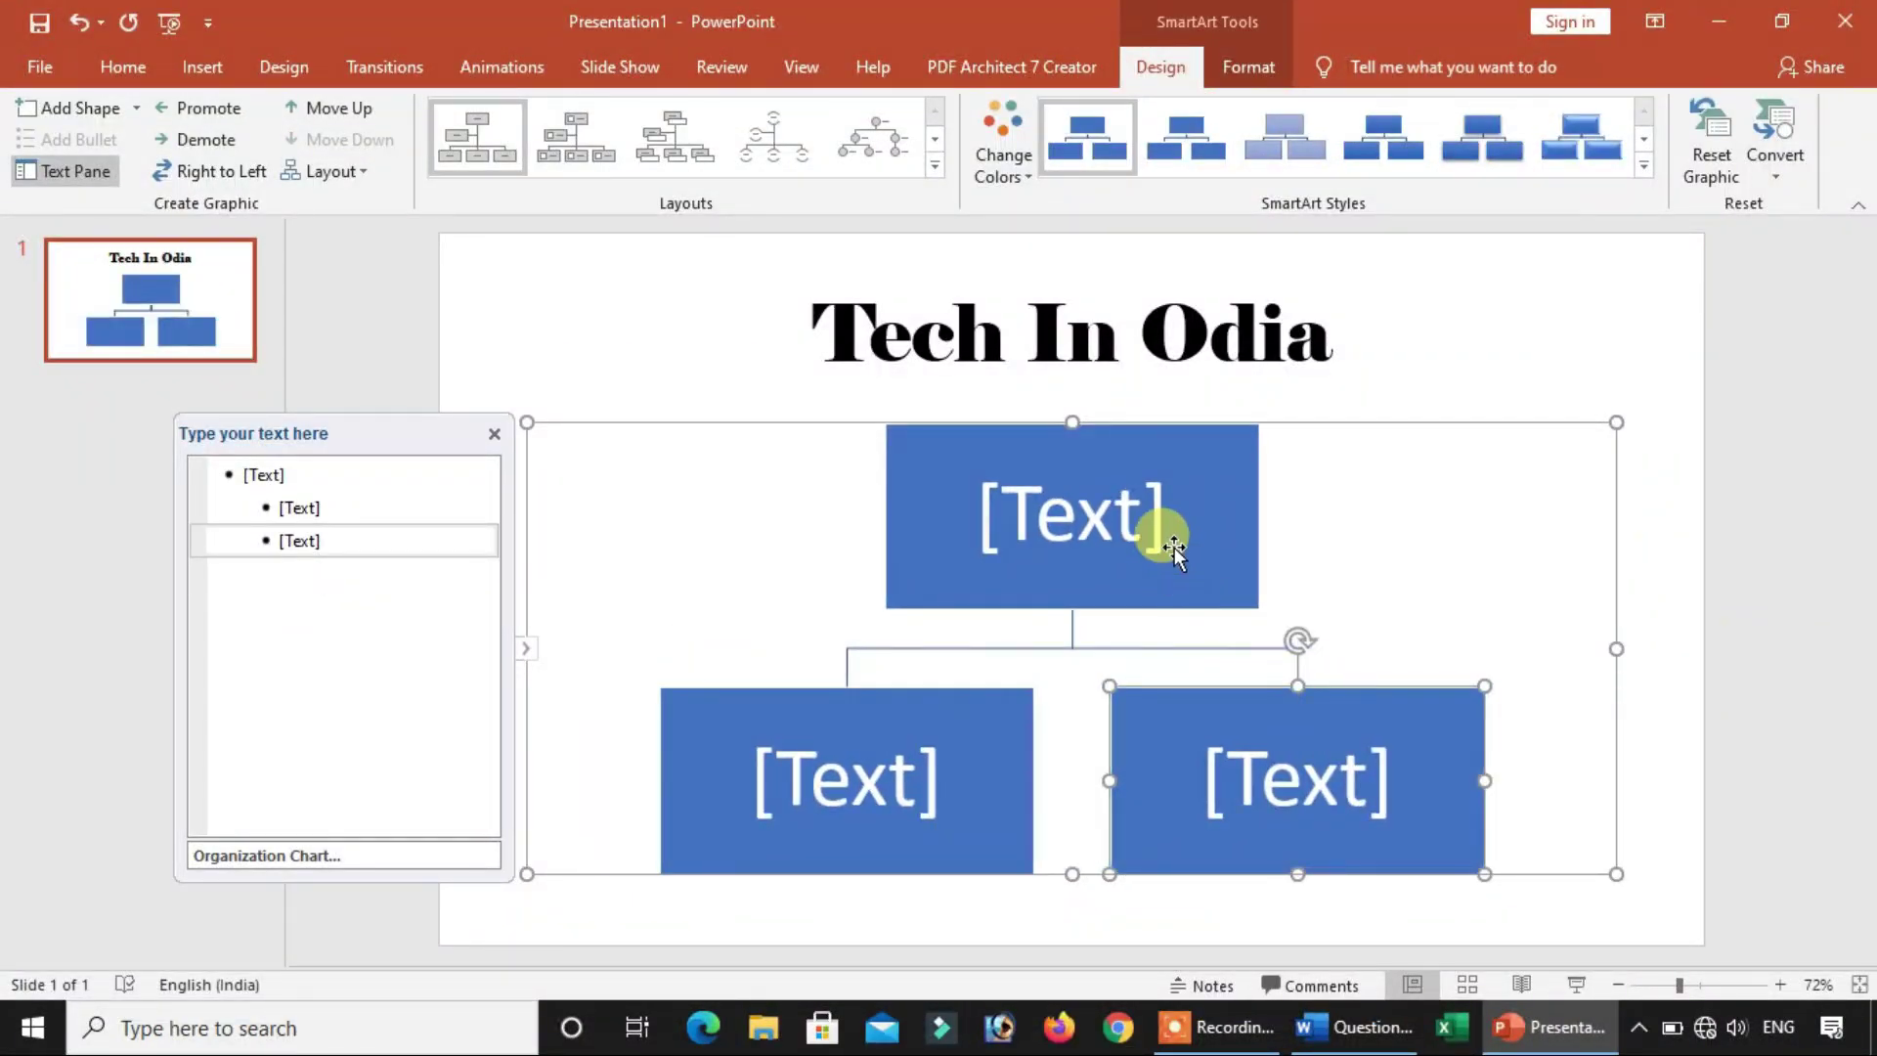
click(1171, 546)
text(Software)
click(868, 802)
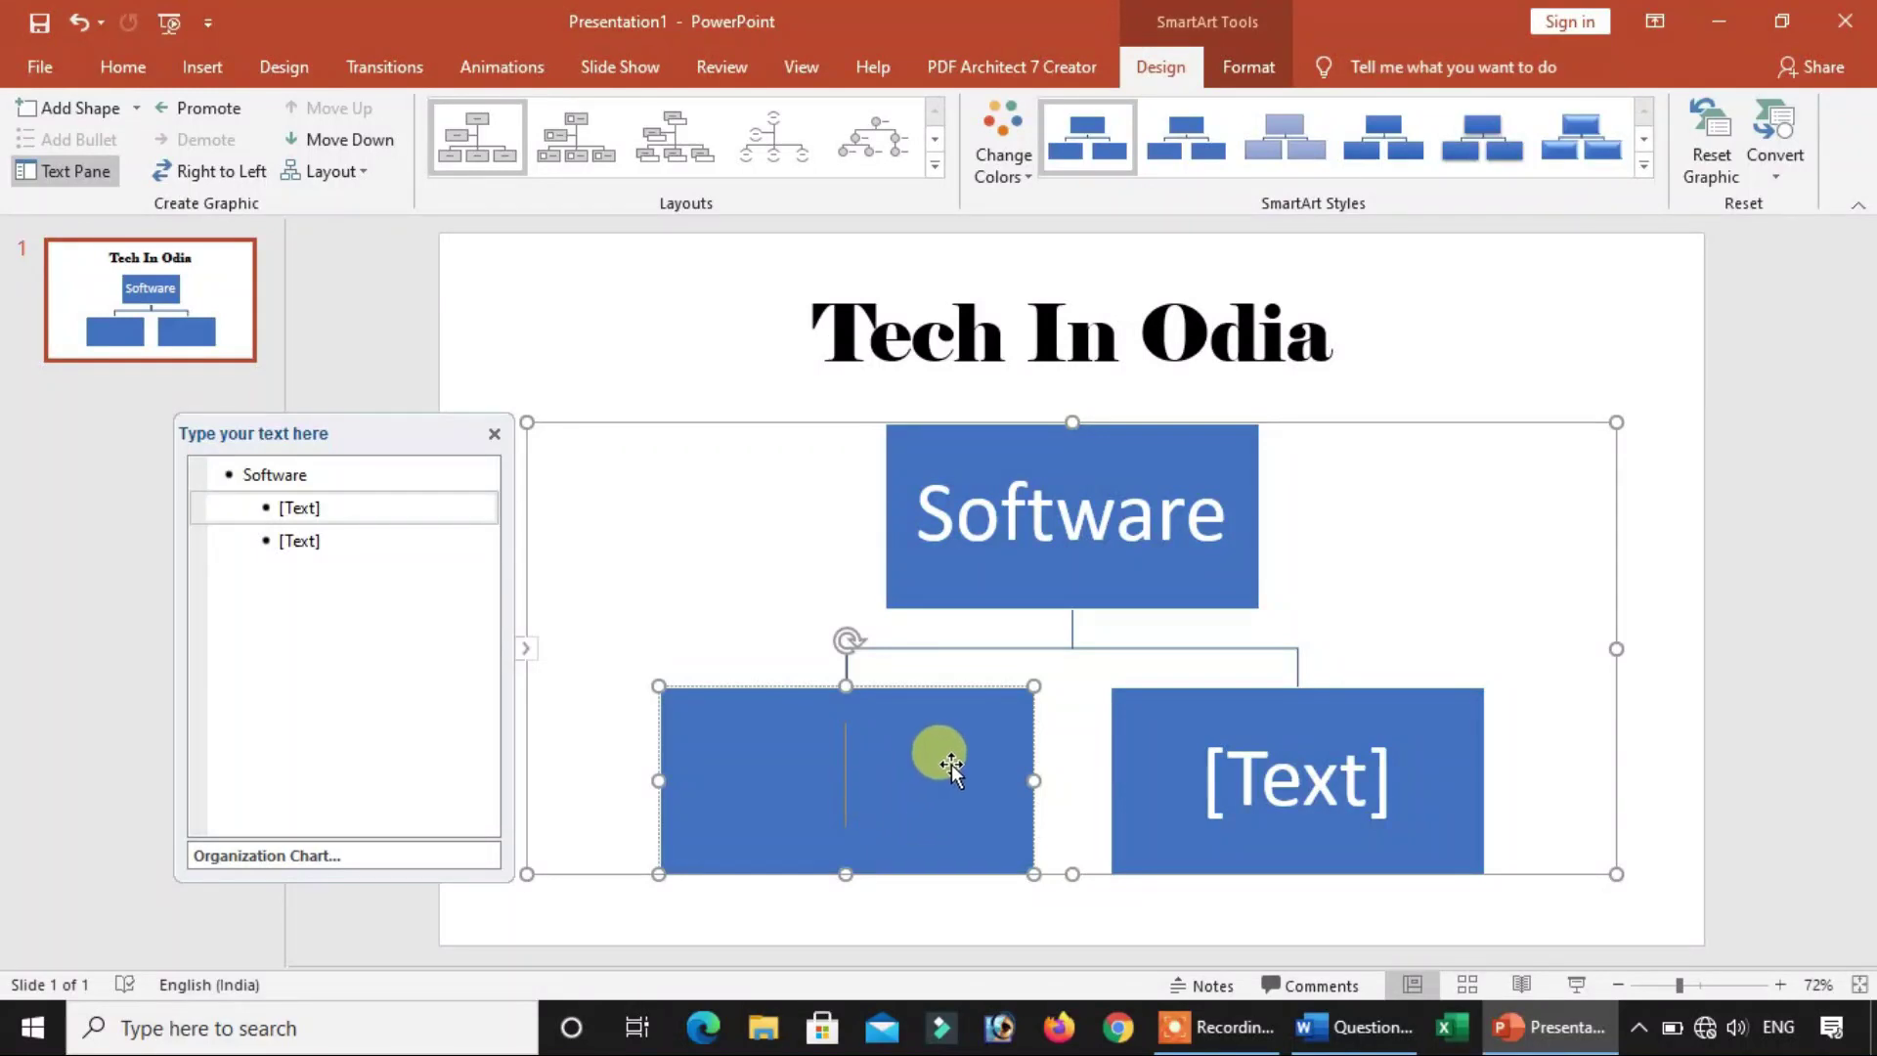
text(Application)
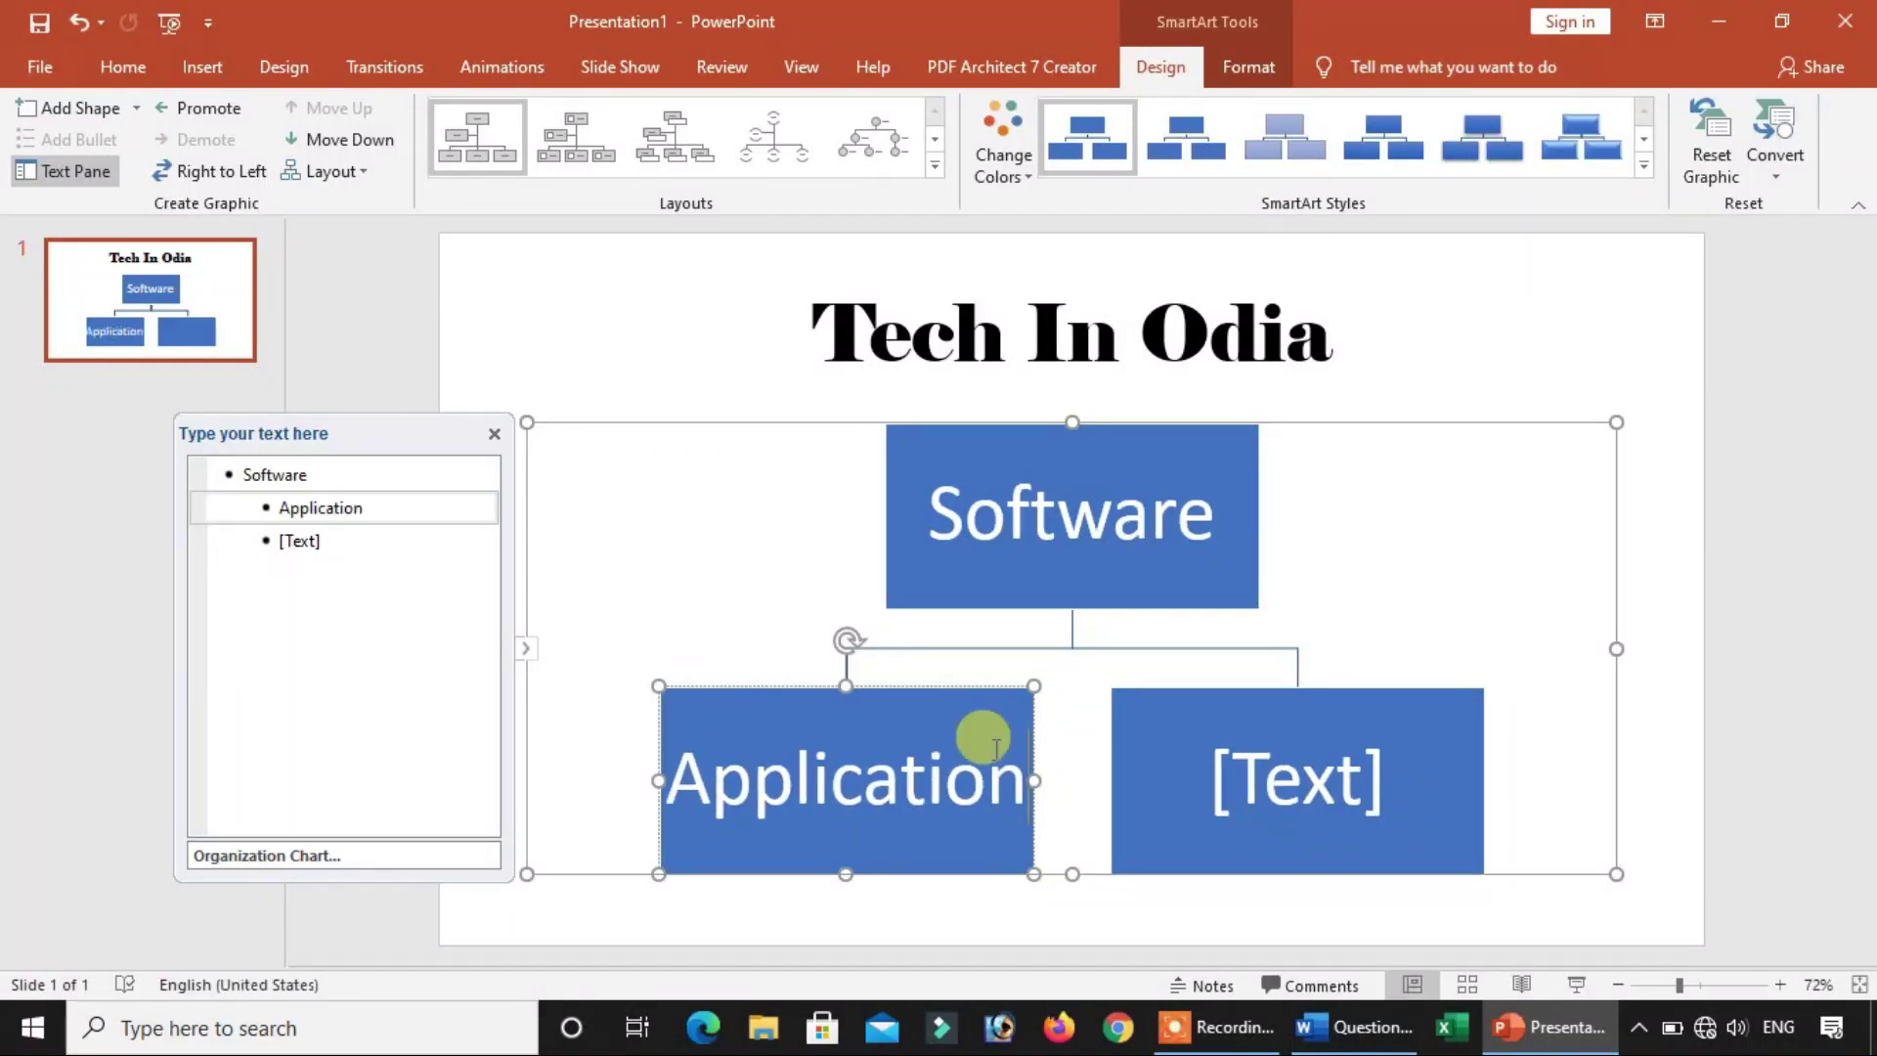
click(1189, 715)
text(System)
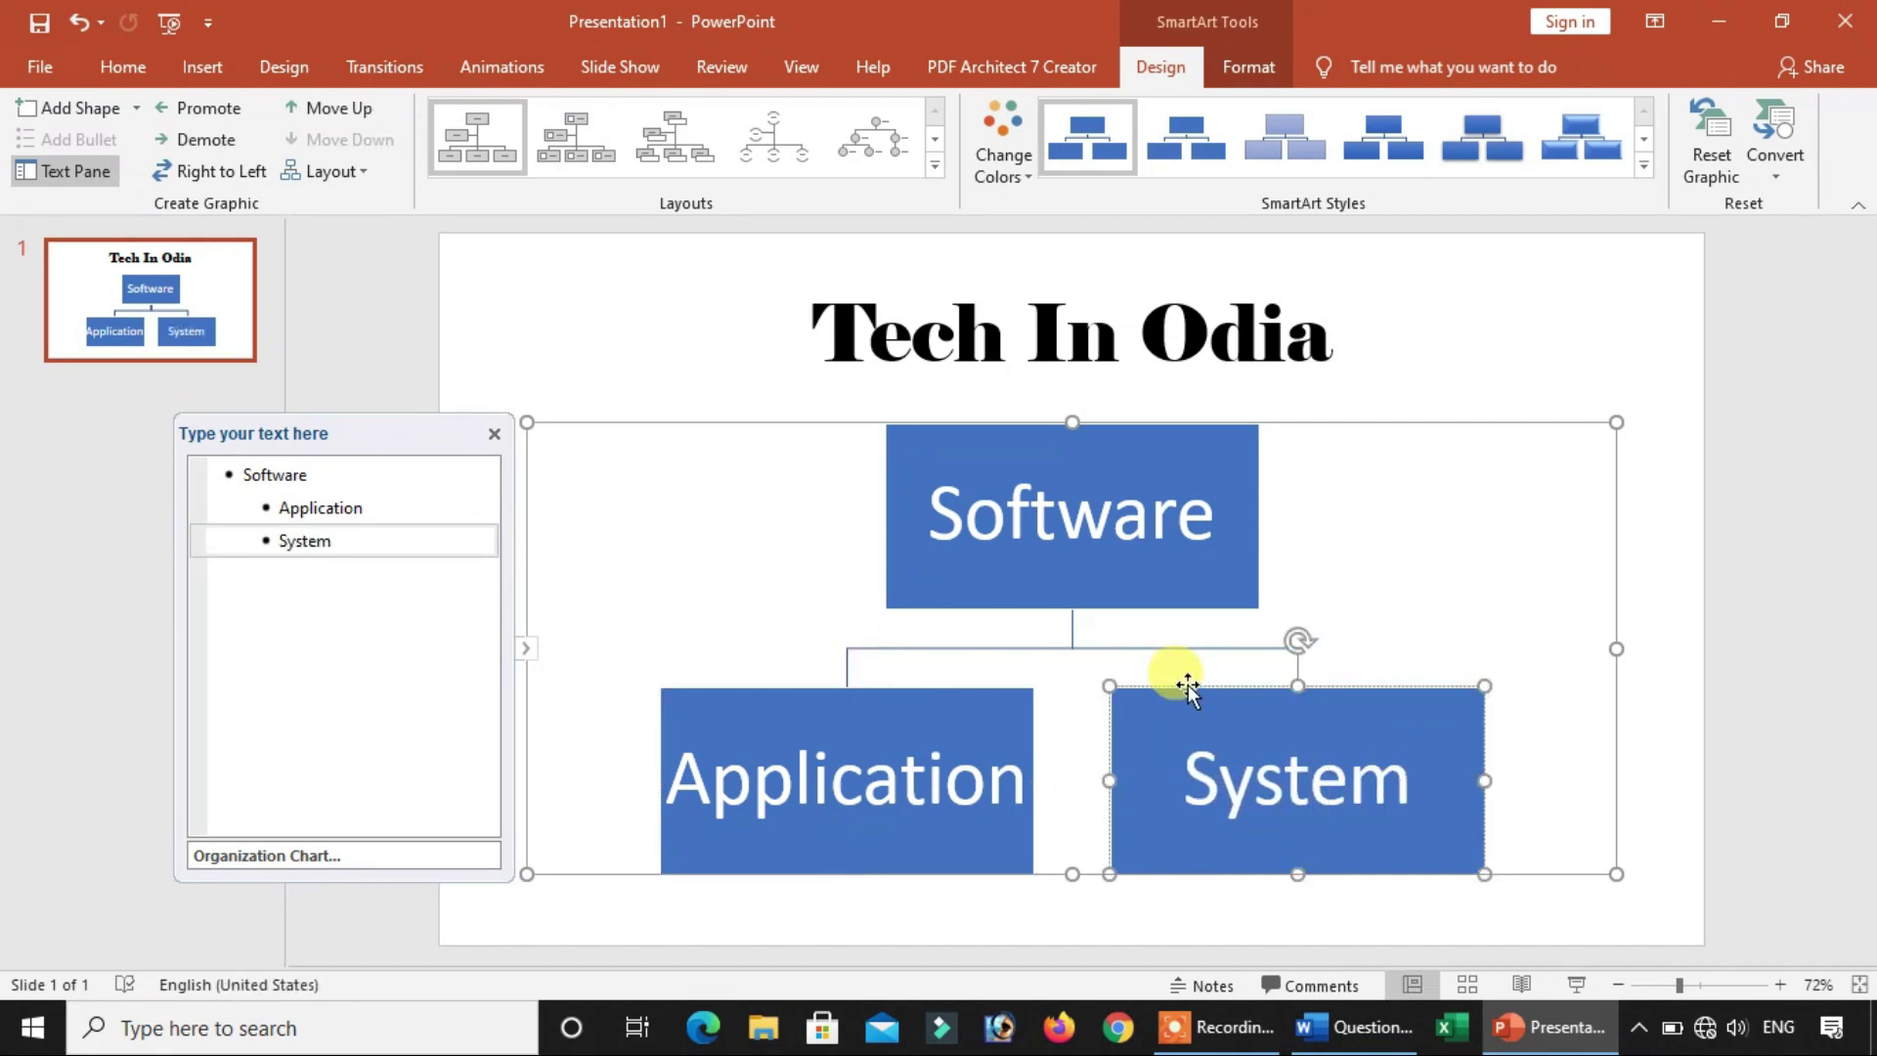
Give Application's branch a Right Hanging layout
click(915, 714)
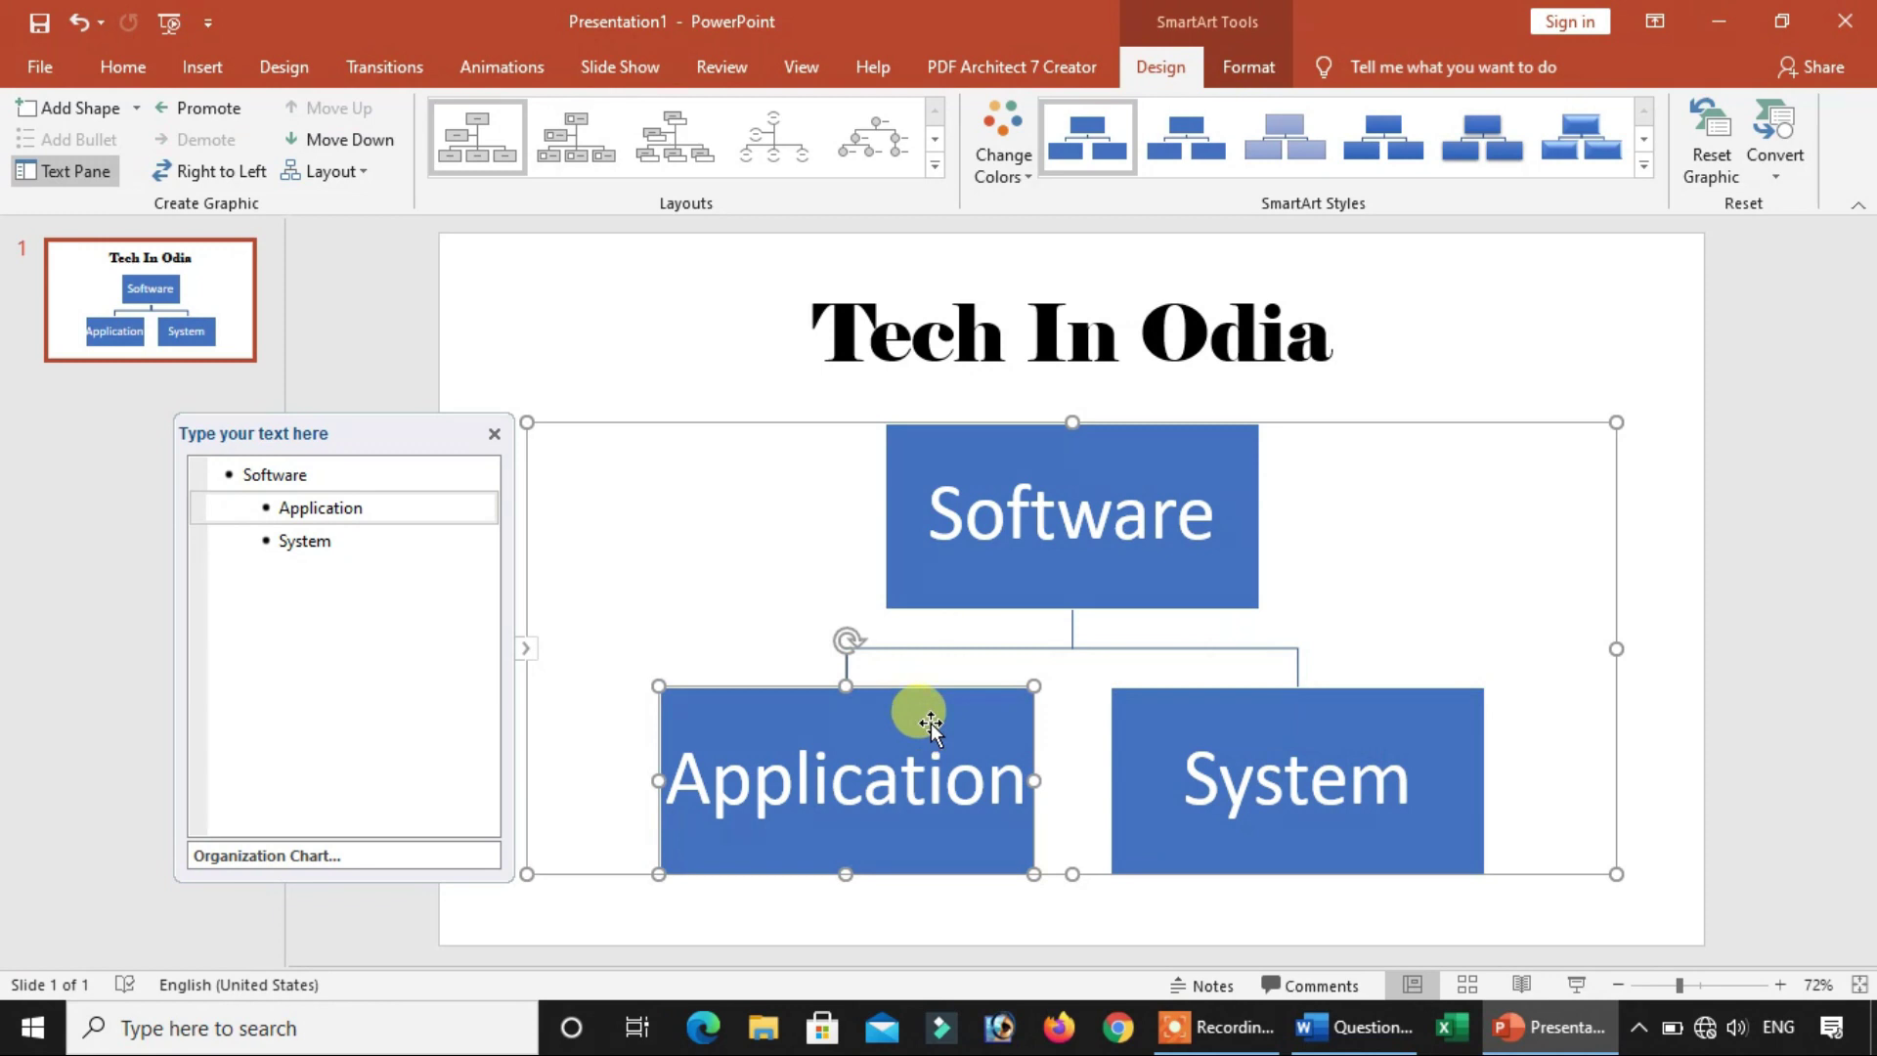
click(337, 176)
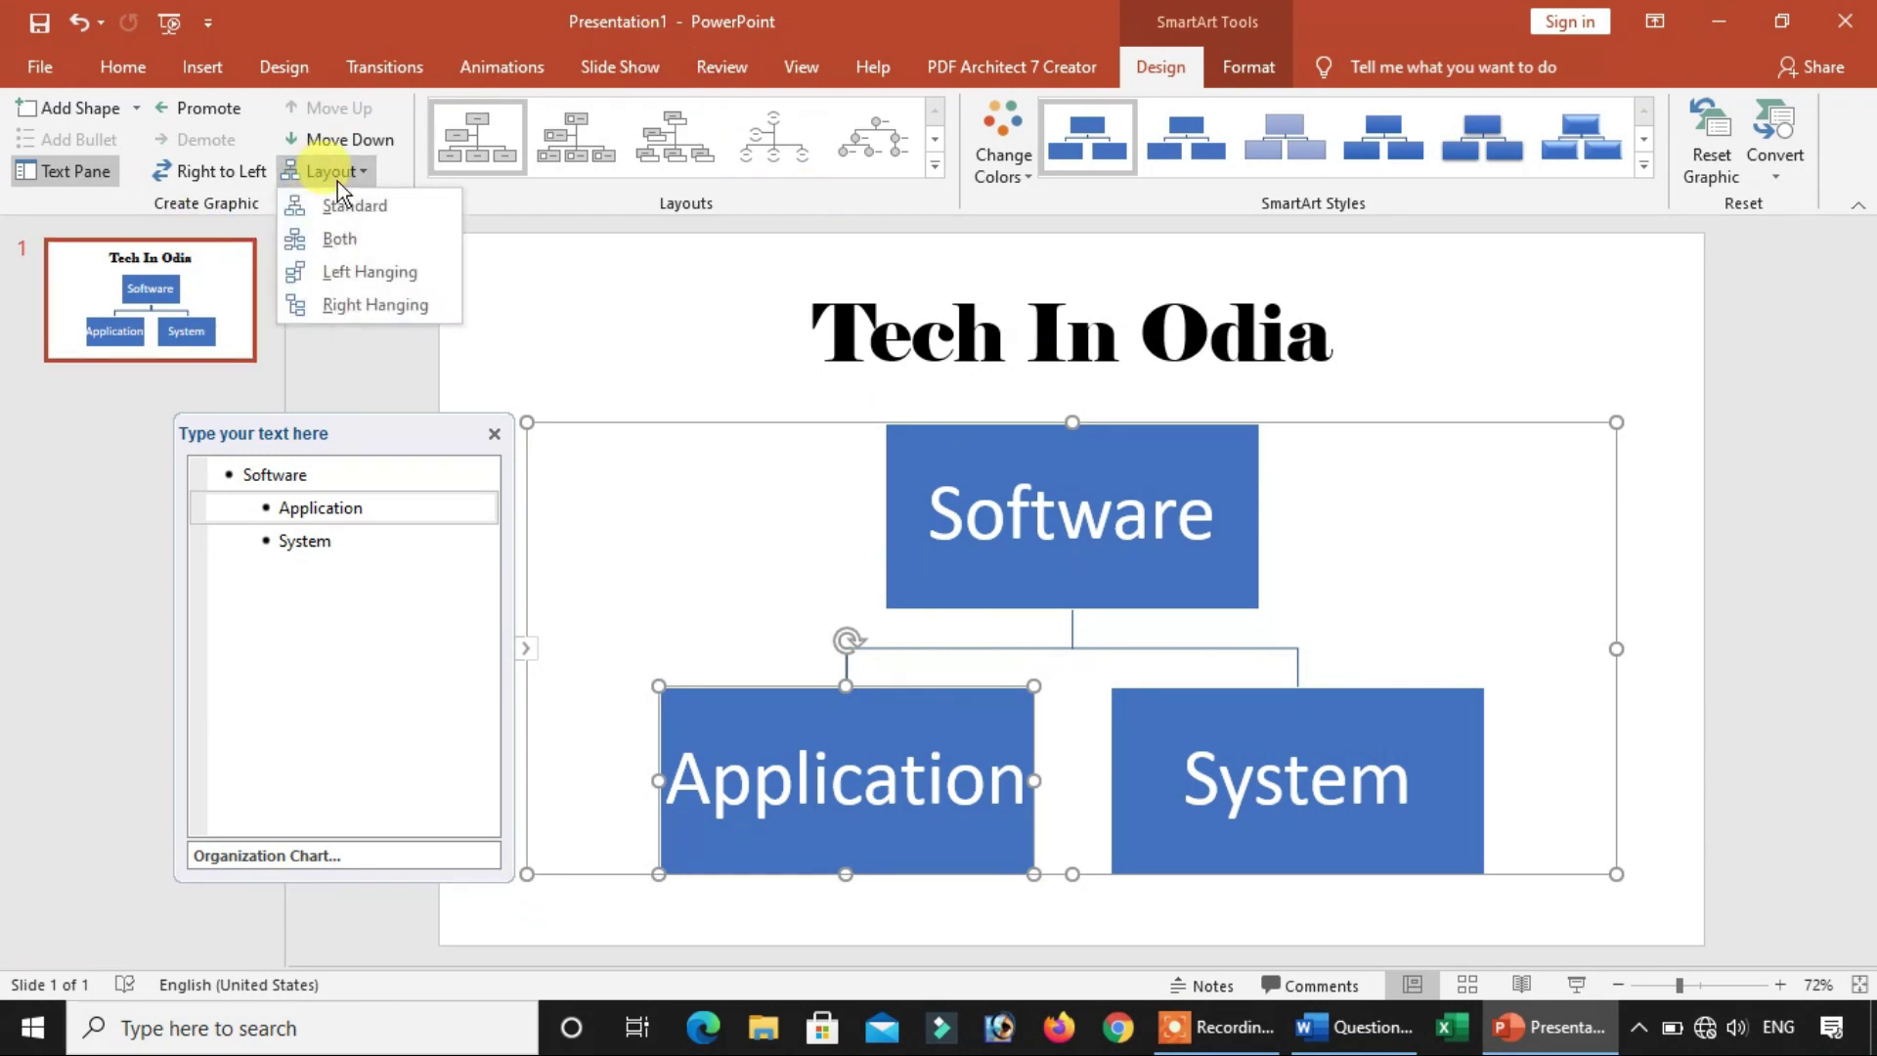
click(354, 305)
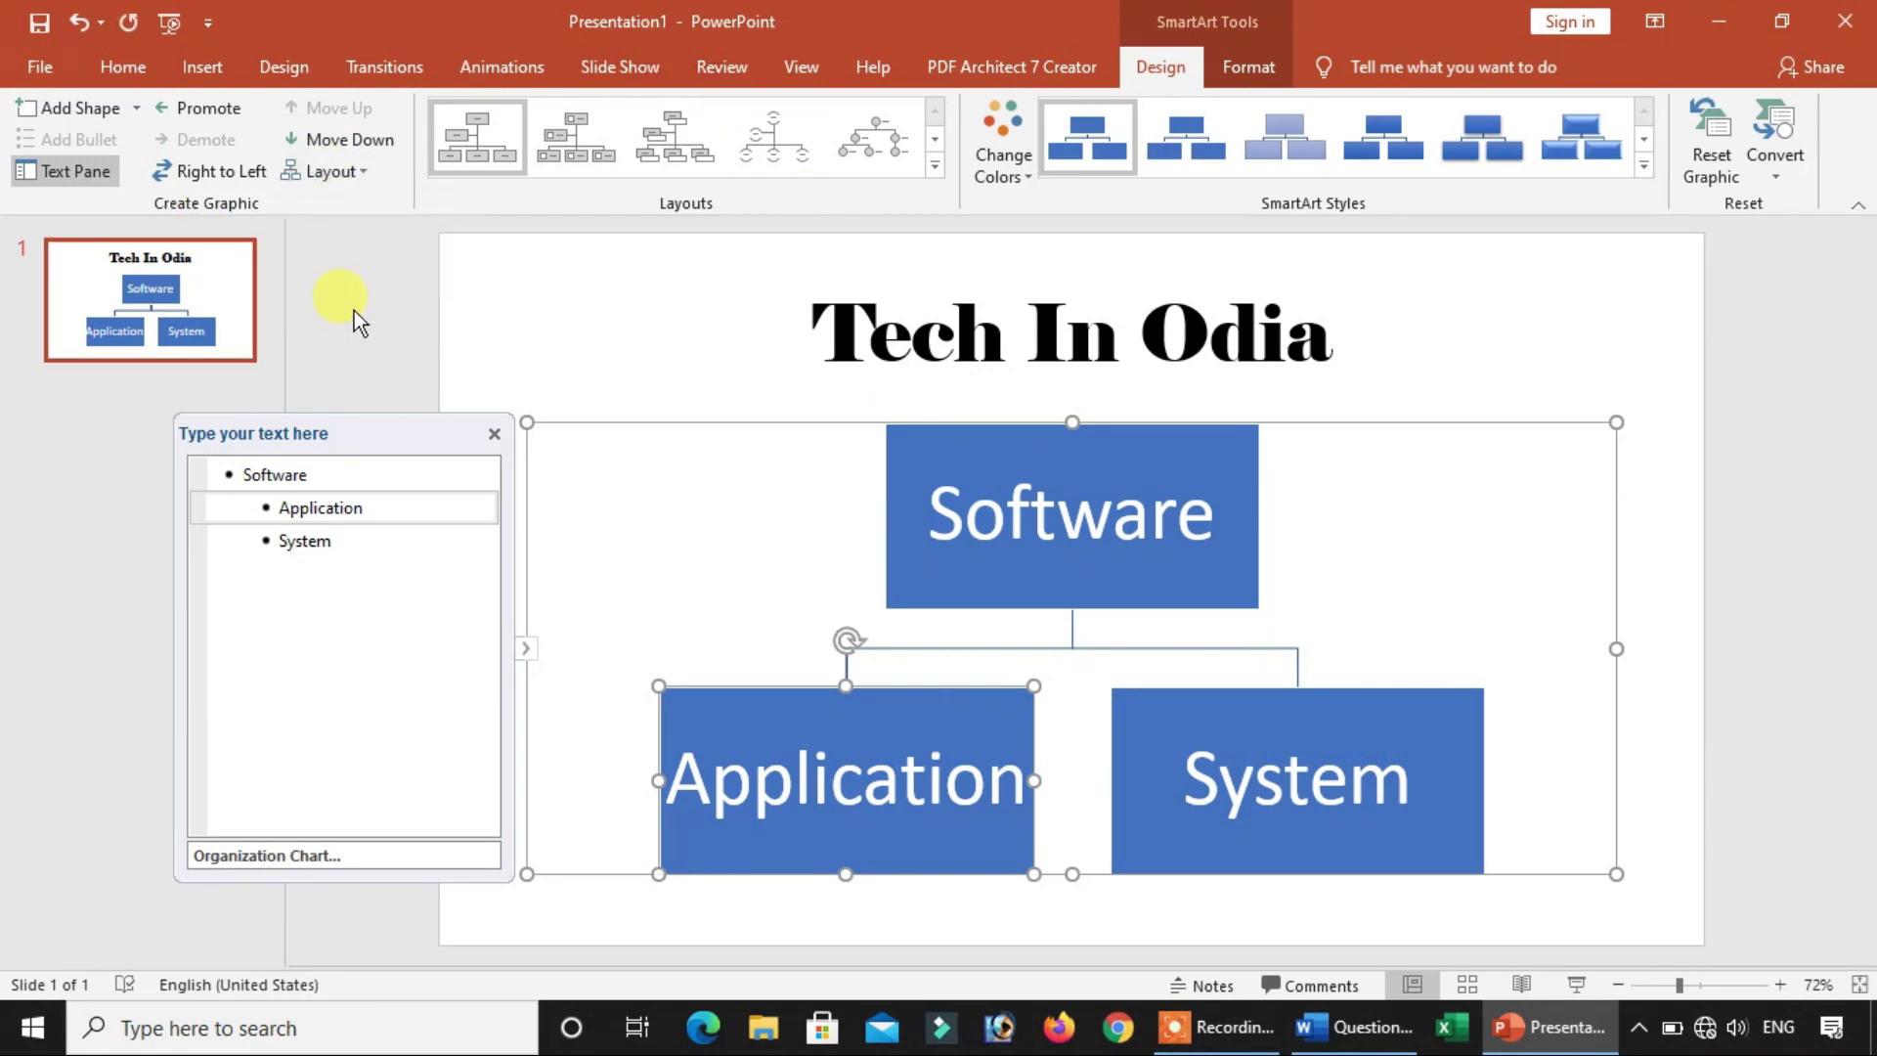
Add two boxes below Application, undoing a stray box accidentally added beside it
click(1354, 1027)
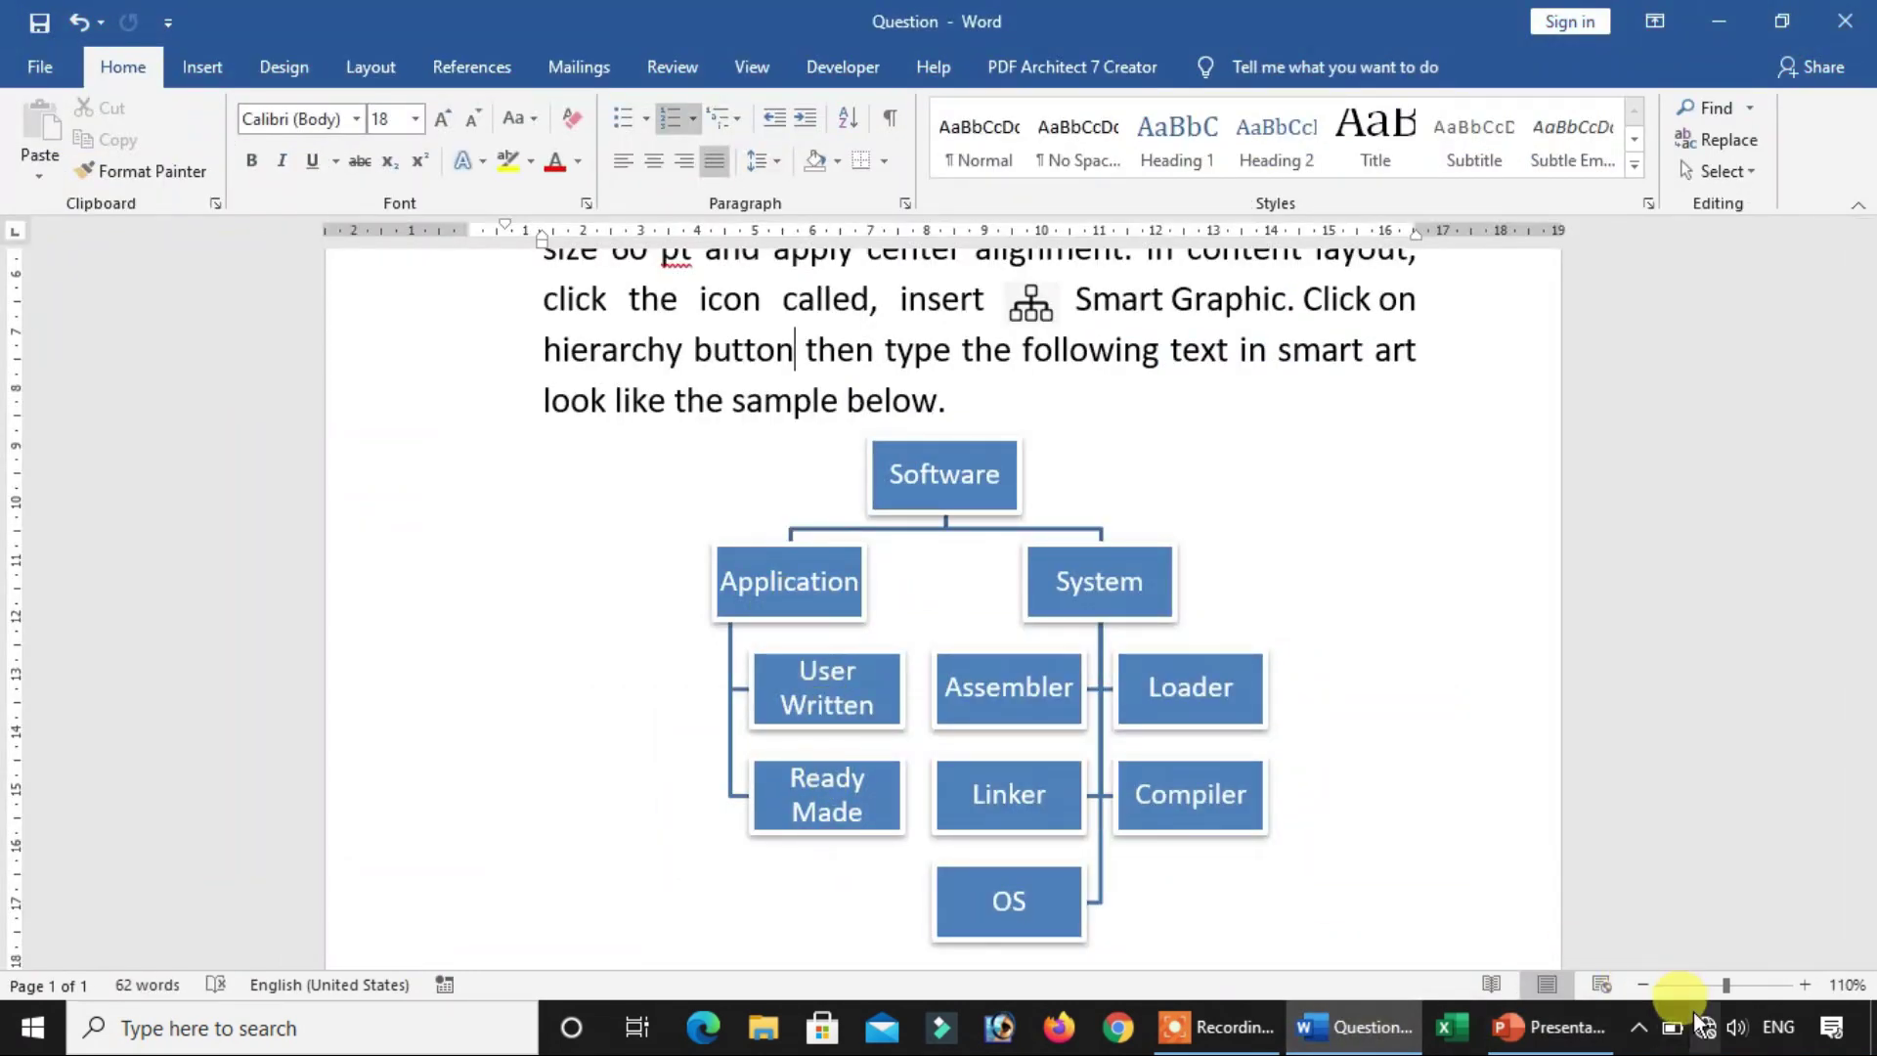
click(1530, 1026)
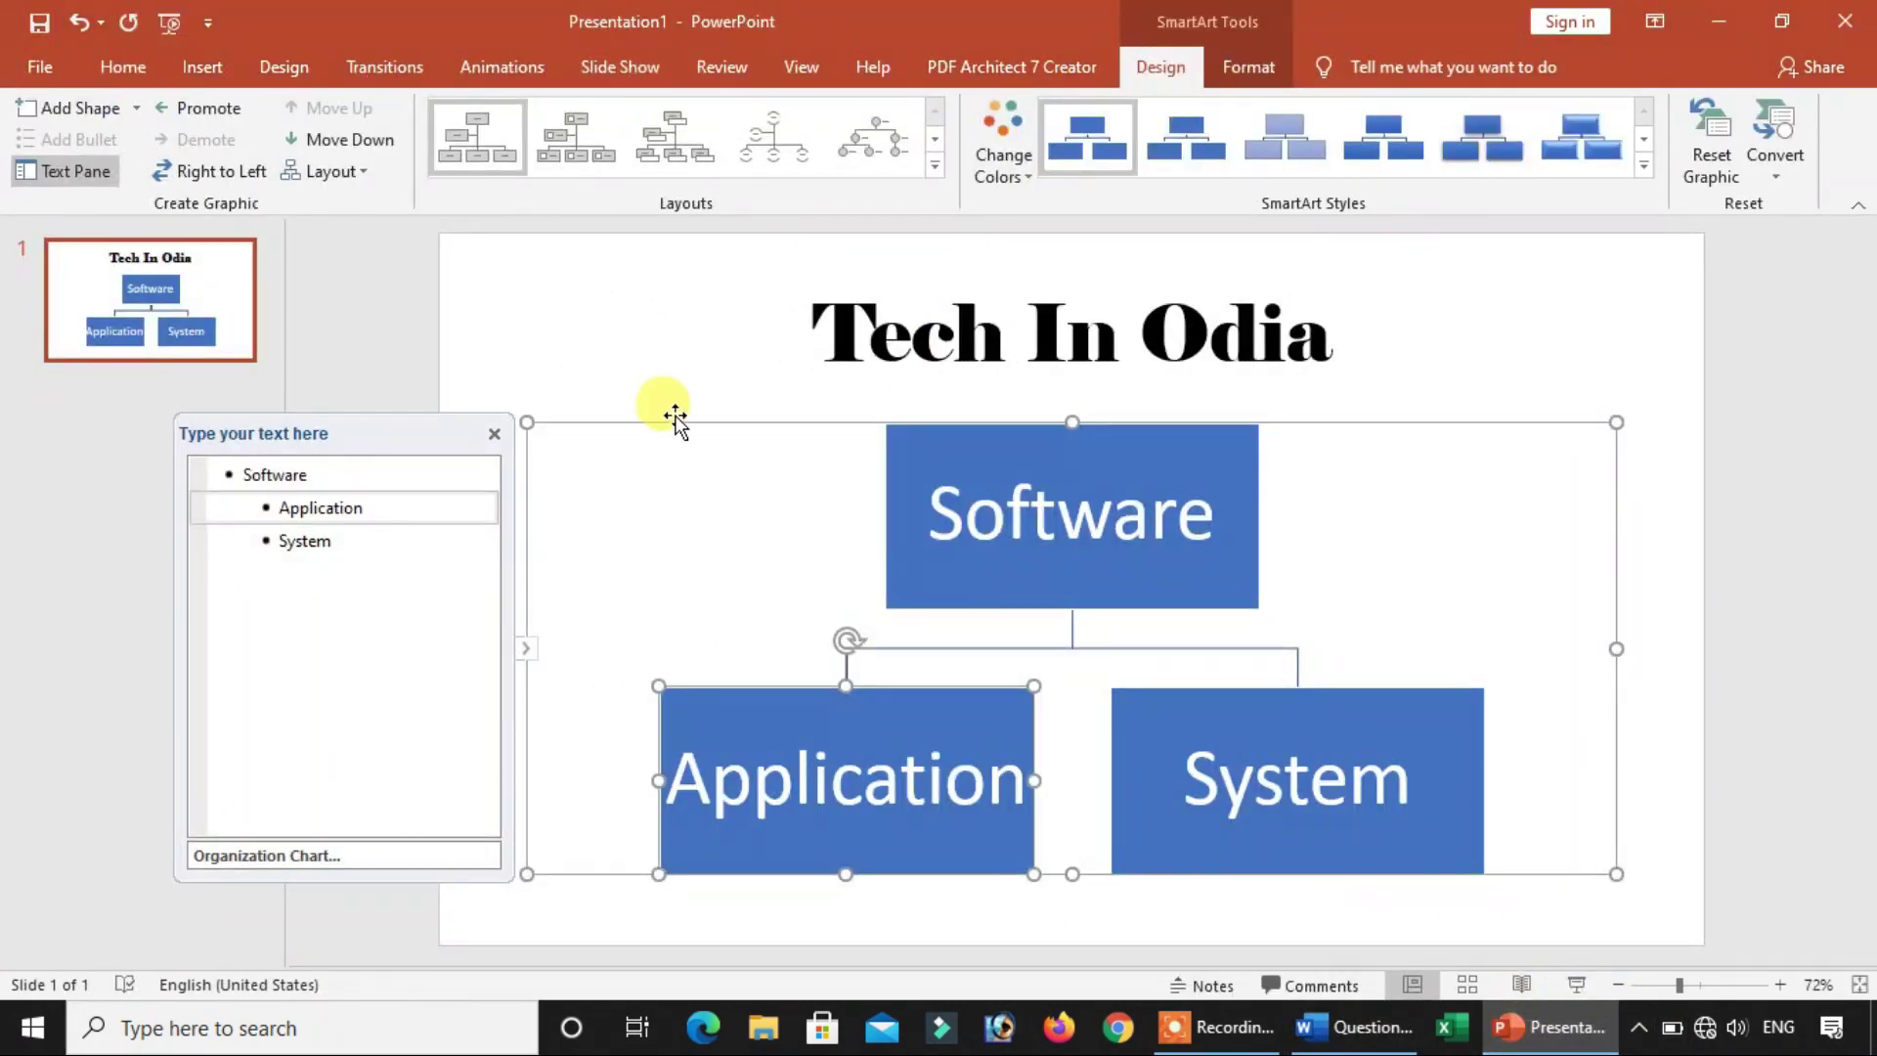
click(128, 98)
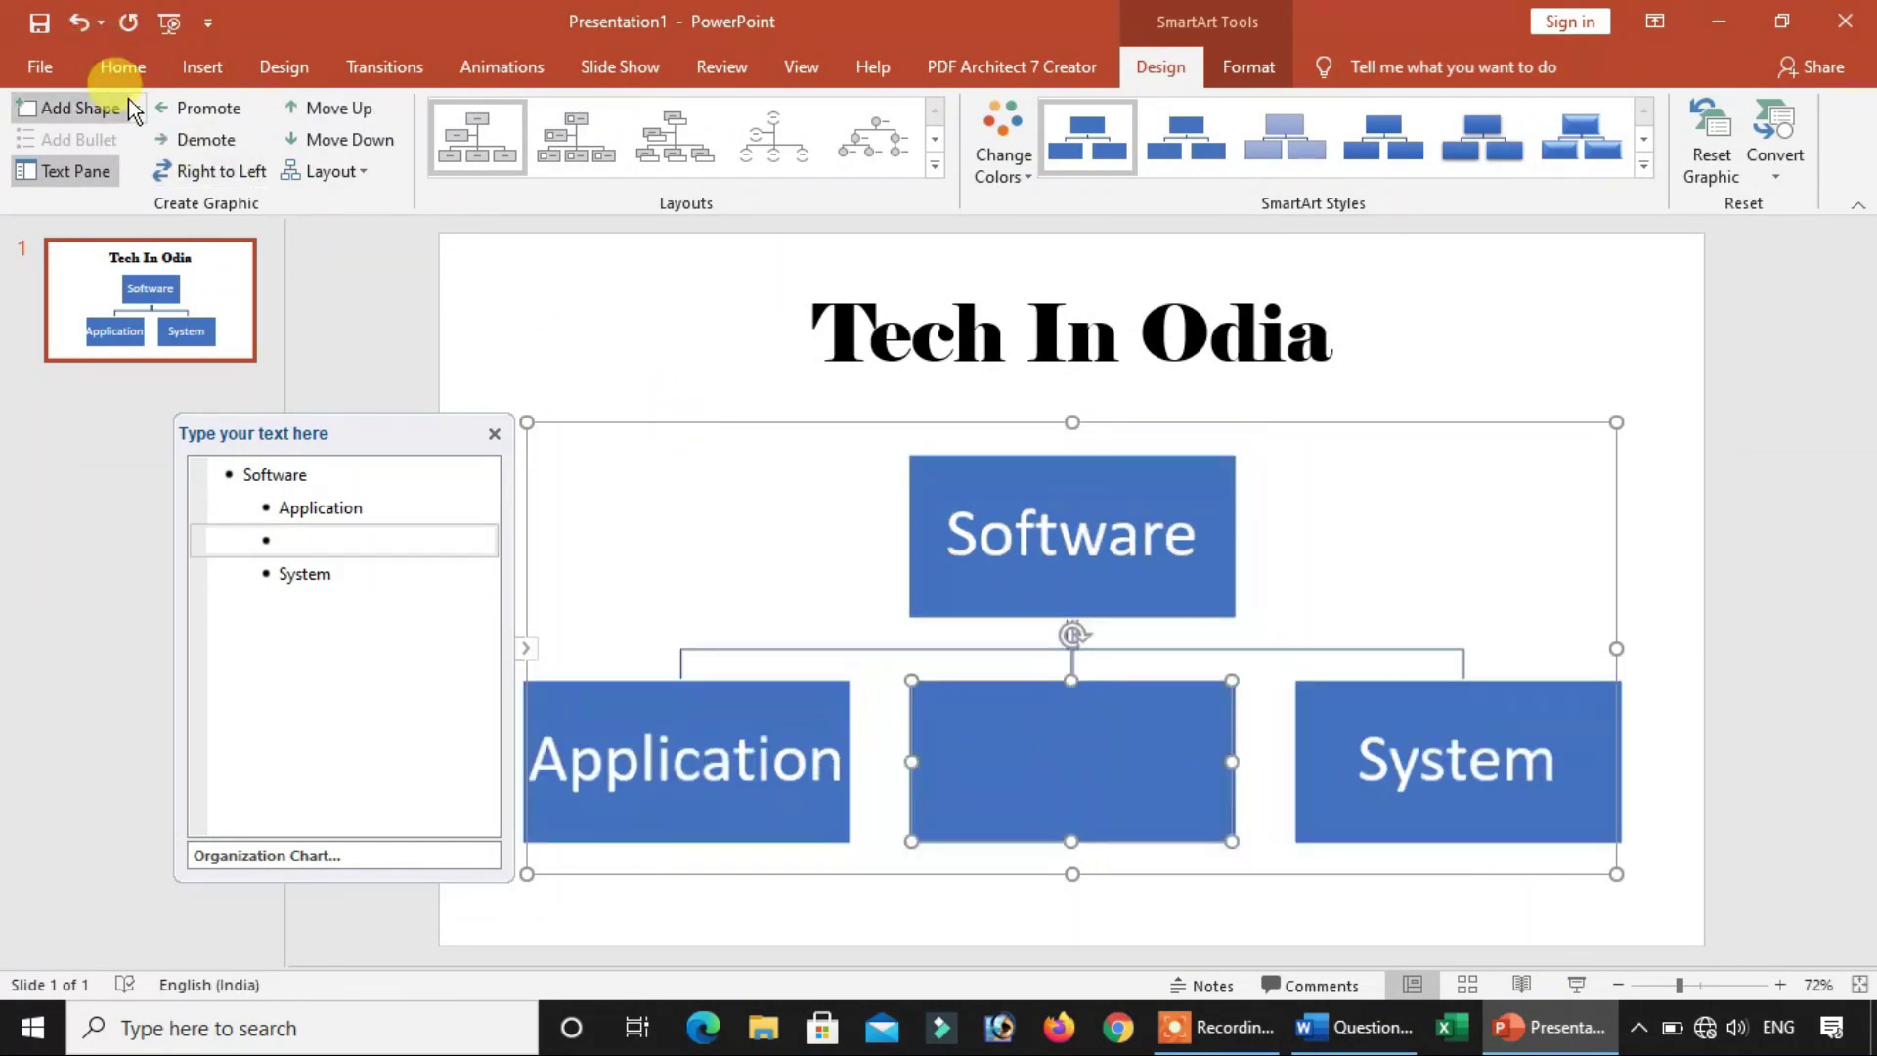
key(ctrl+z)
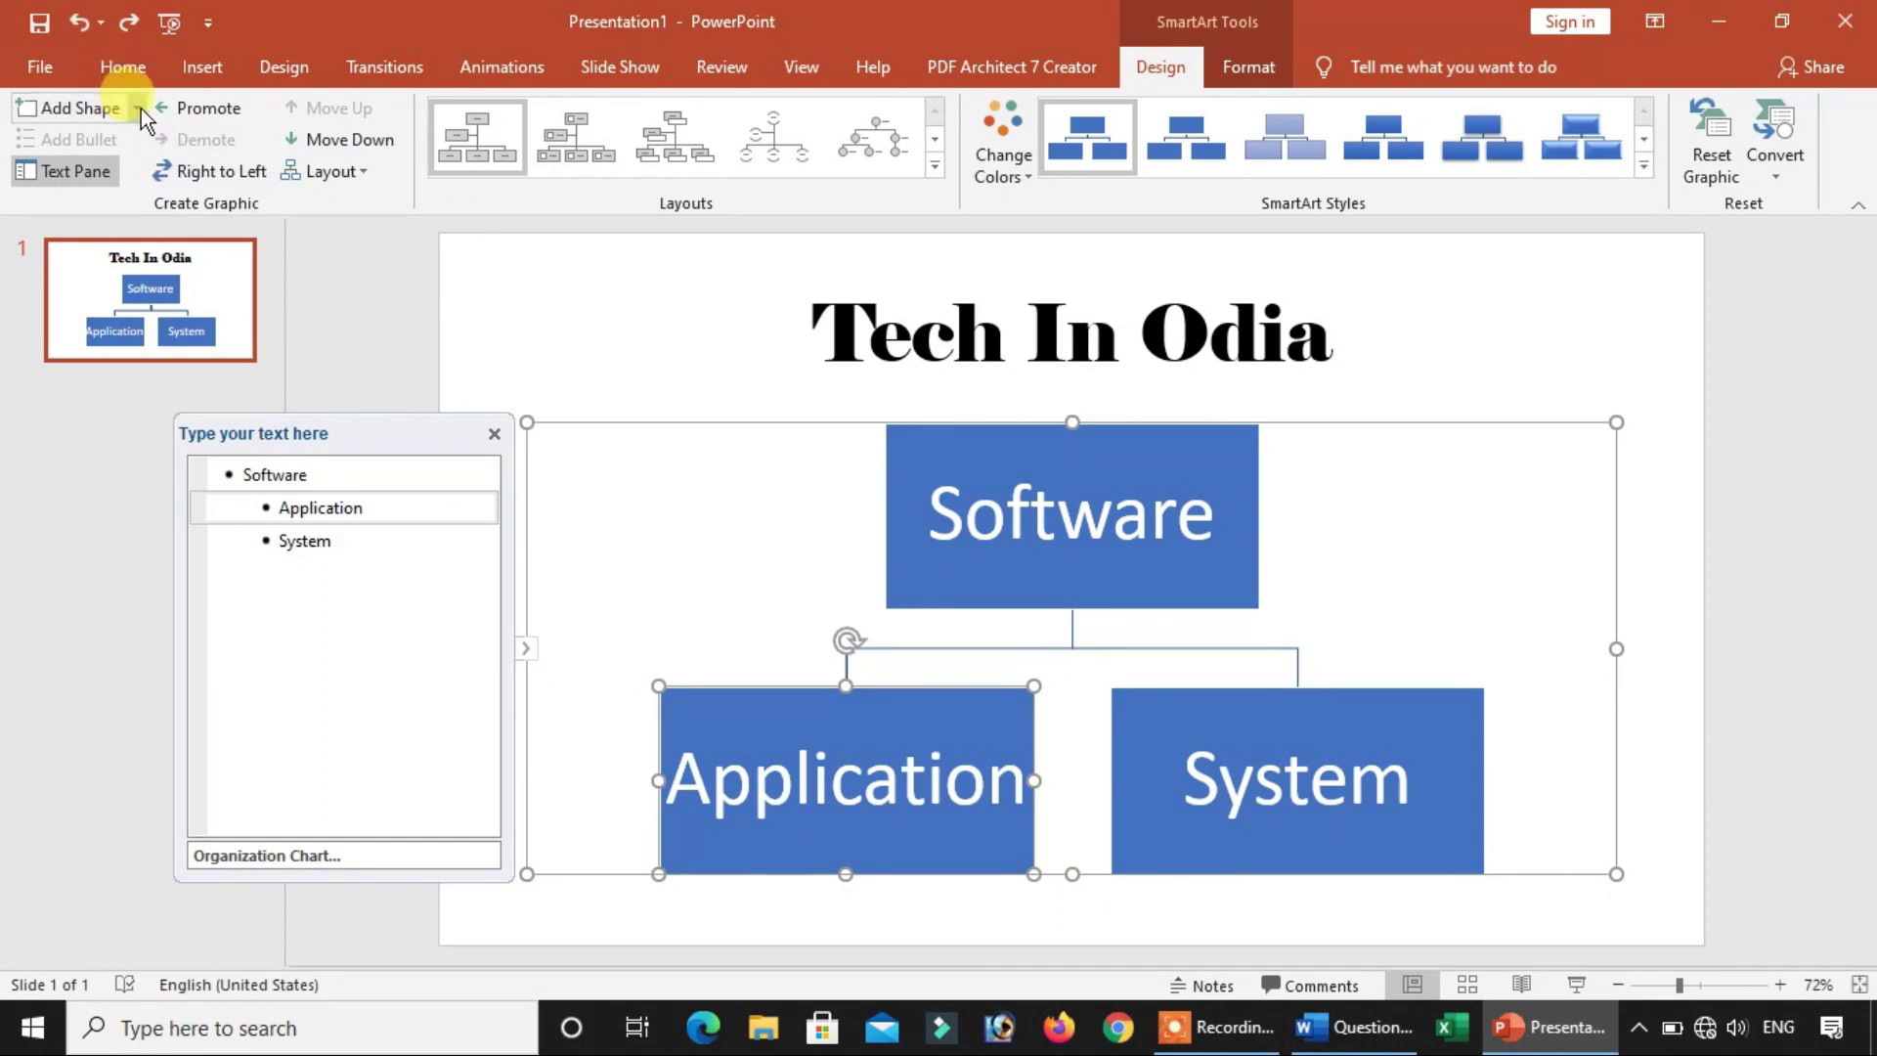
click(138, 109)
click(125, 242)
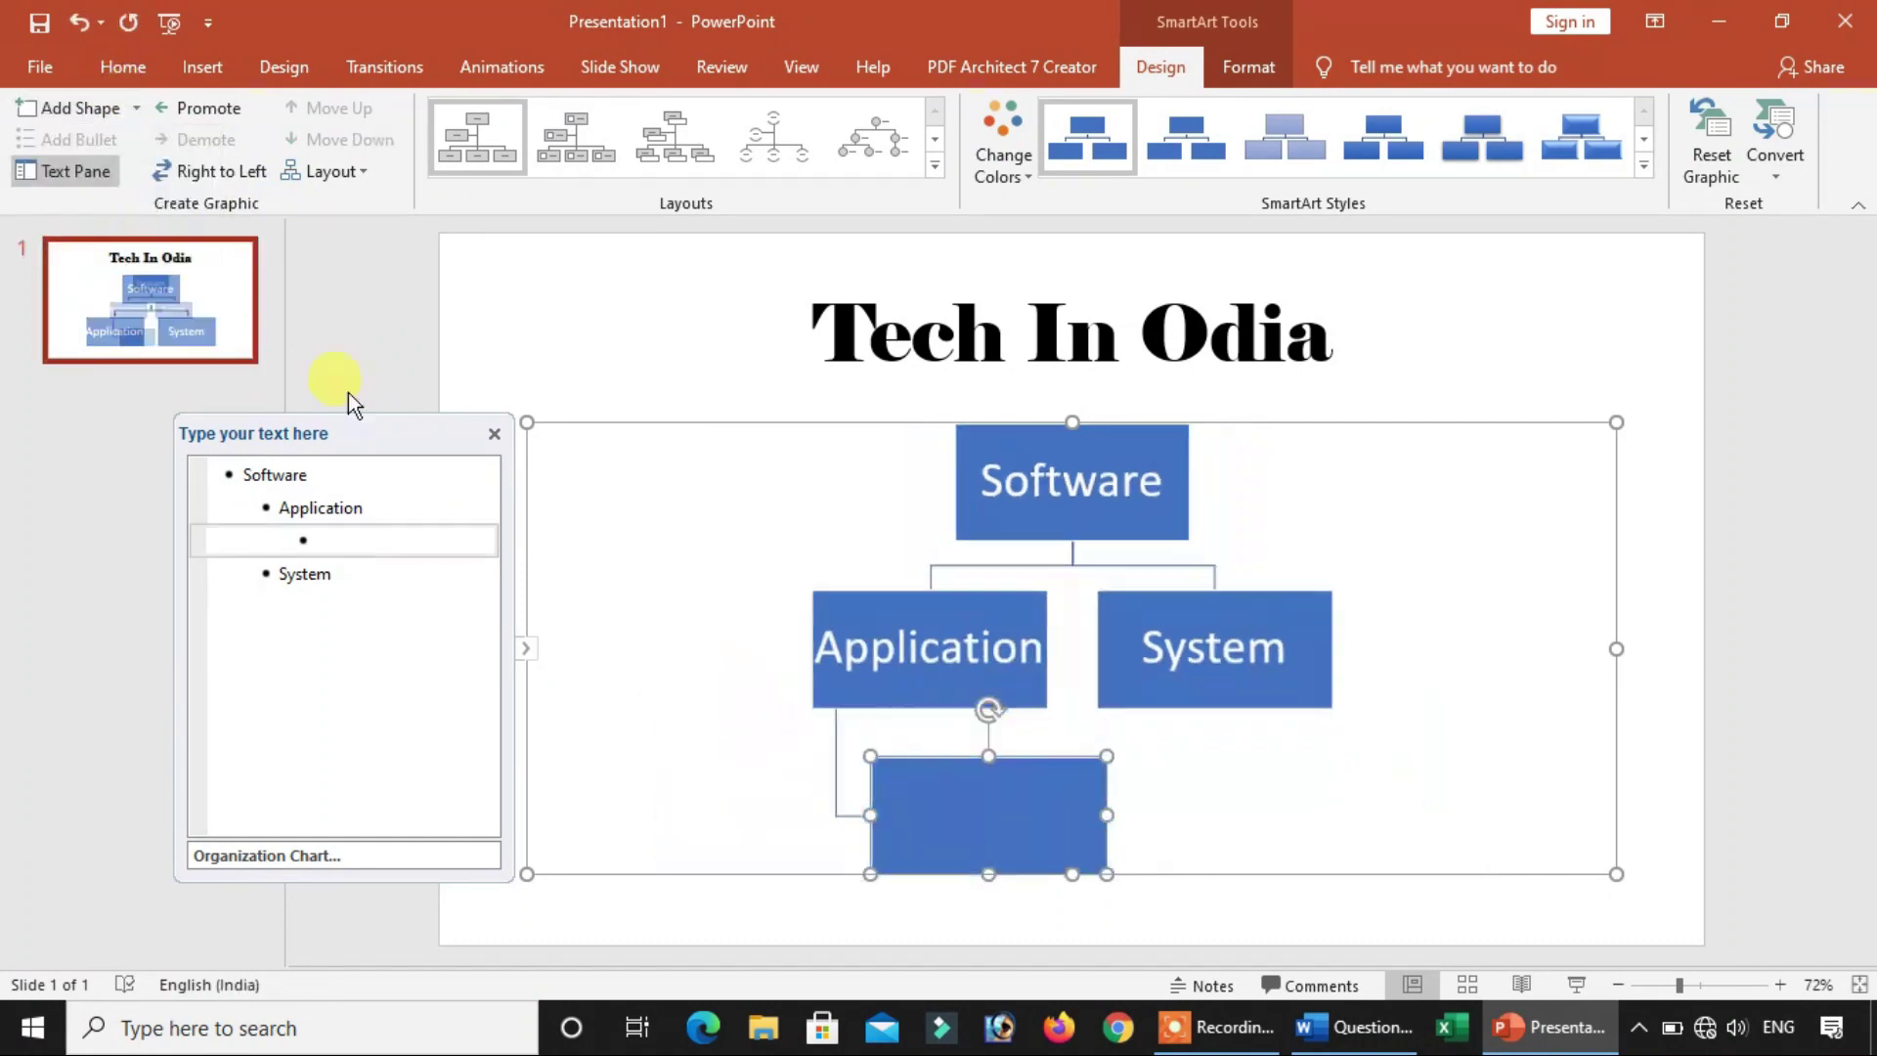
click(915, 616)
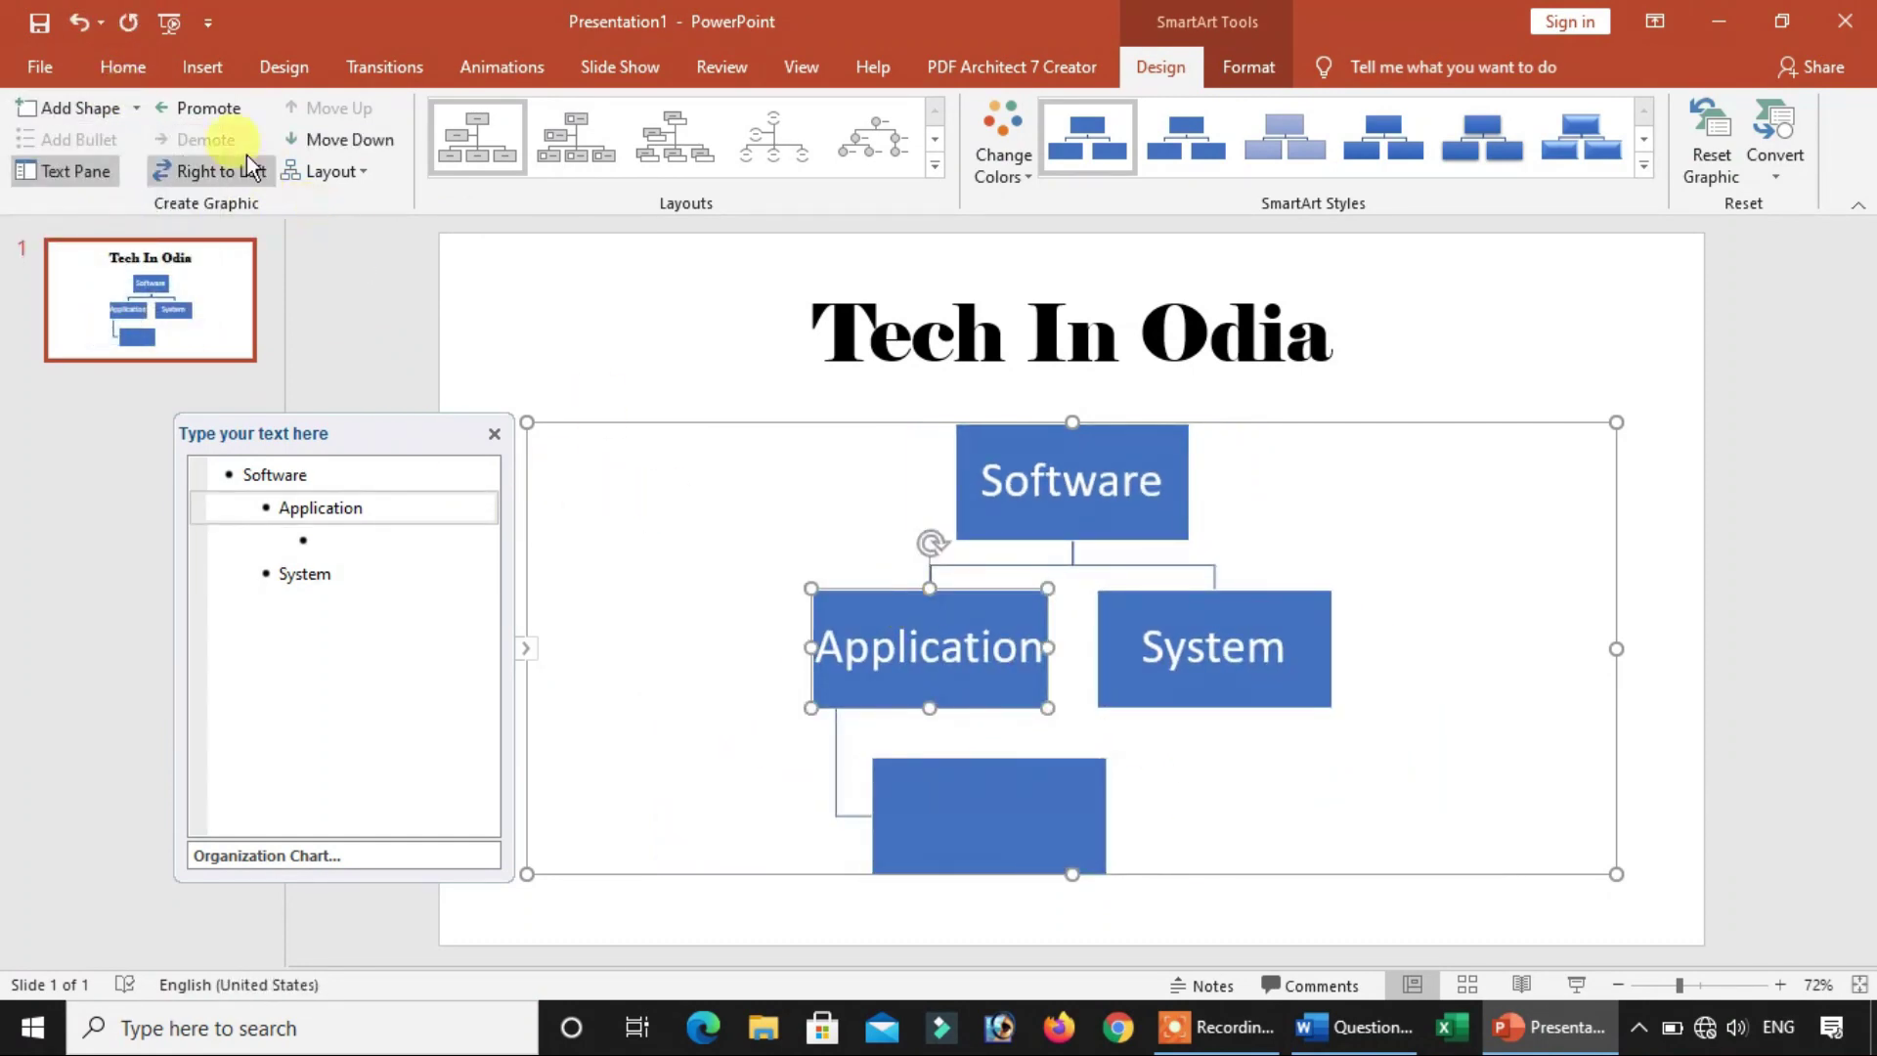
click(130, 108)
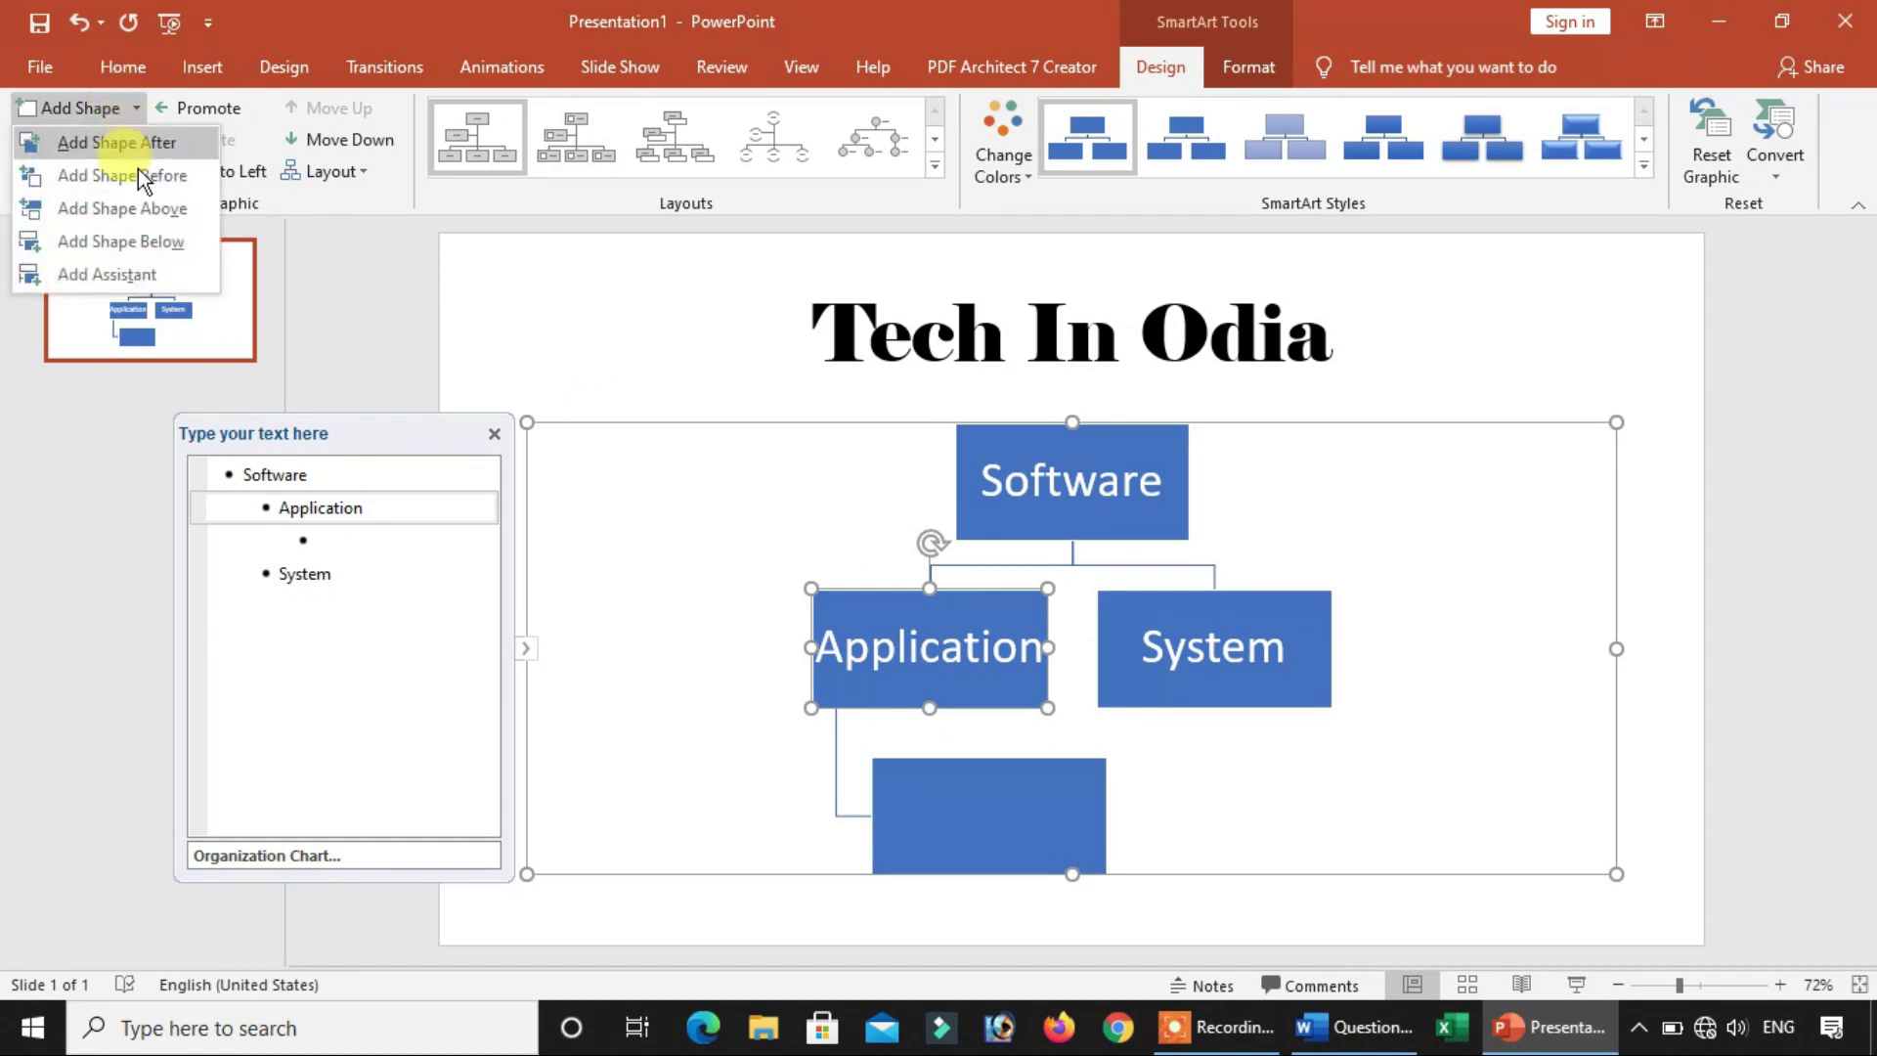
click(143, 240)
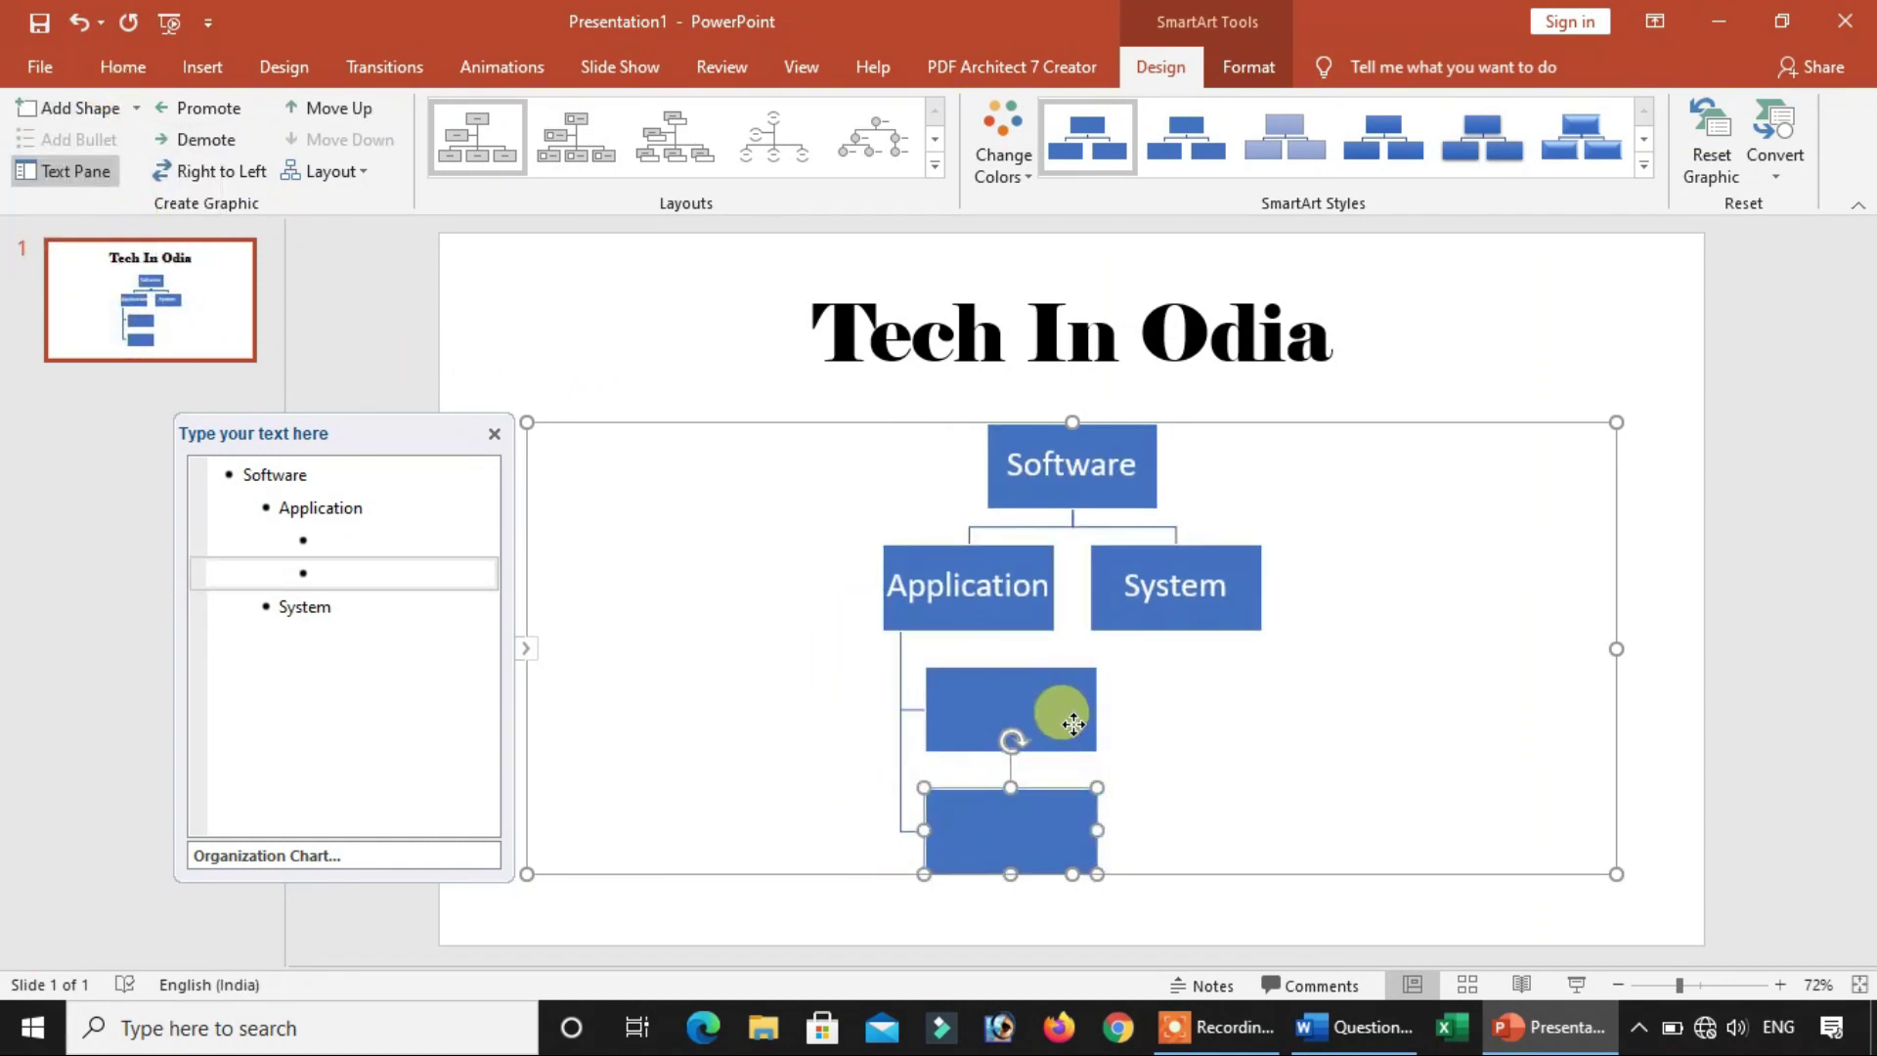
click(1049, 731)
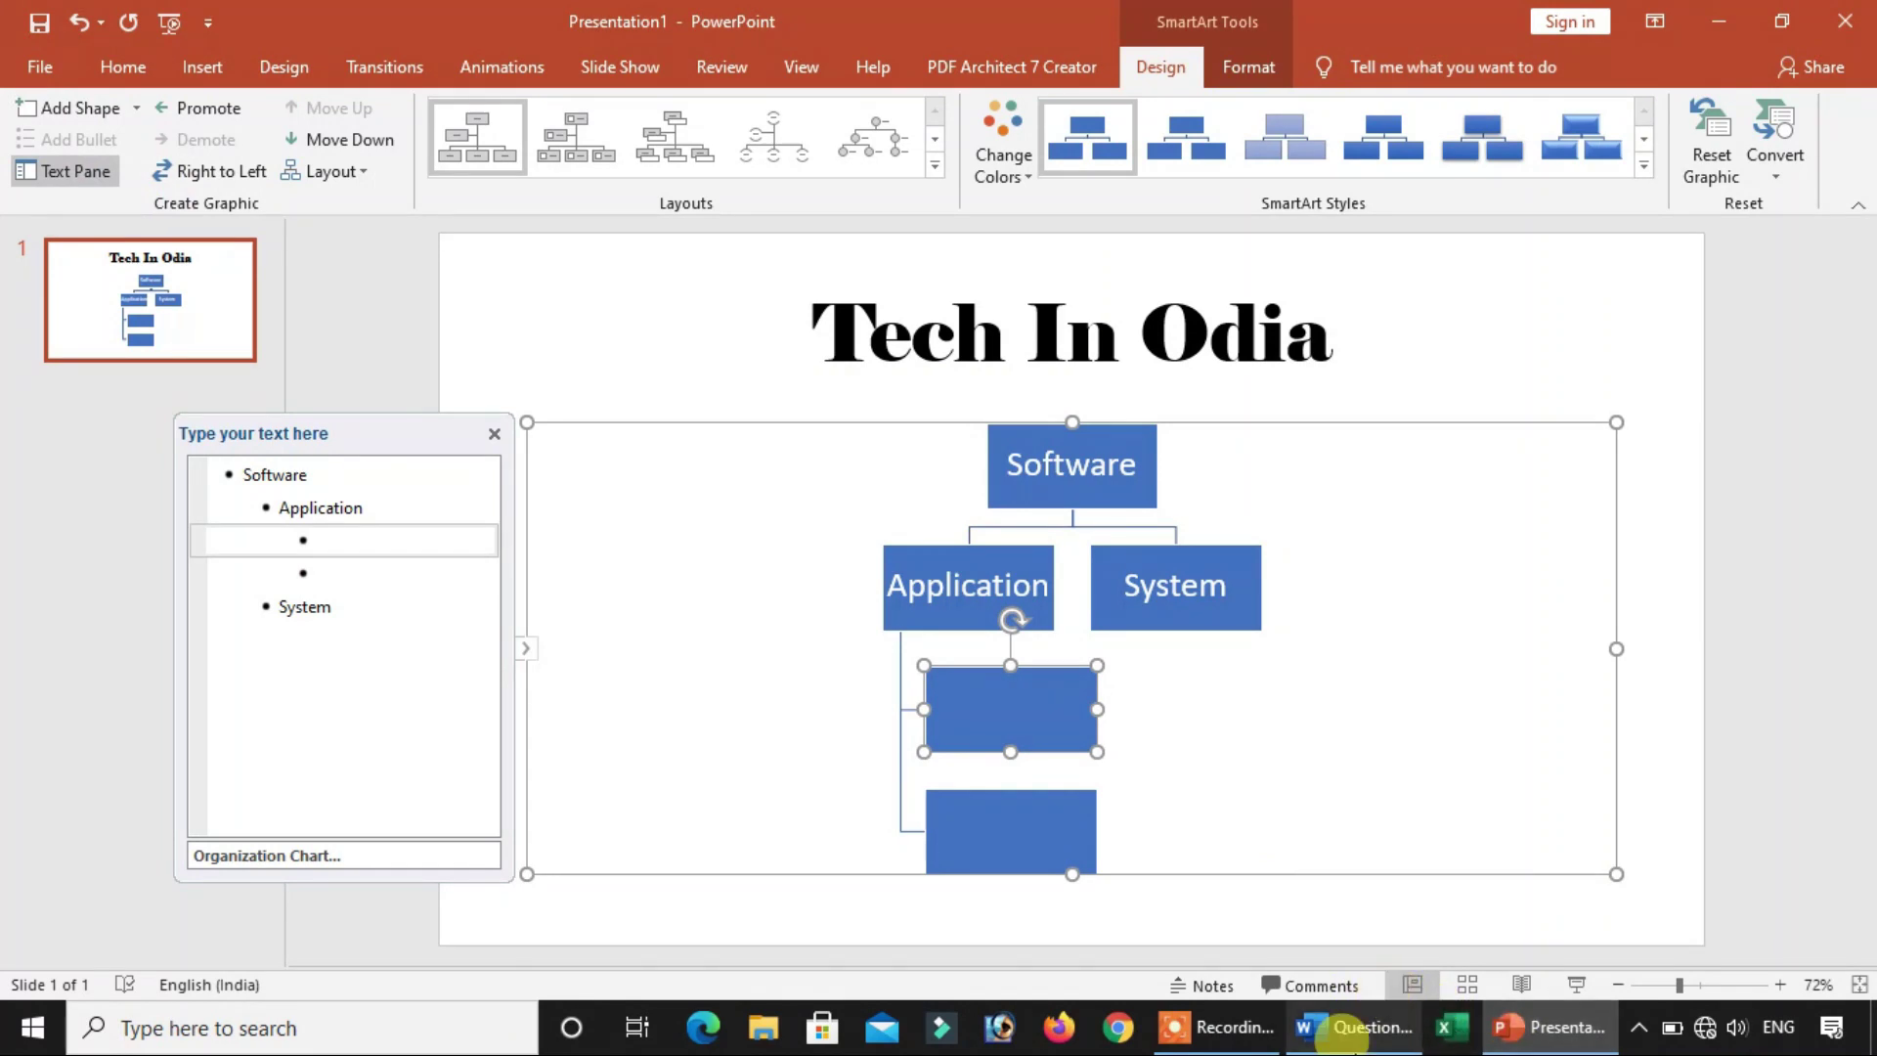
click(1354, 1027)
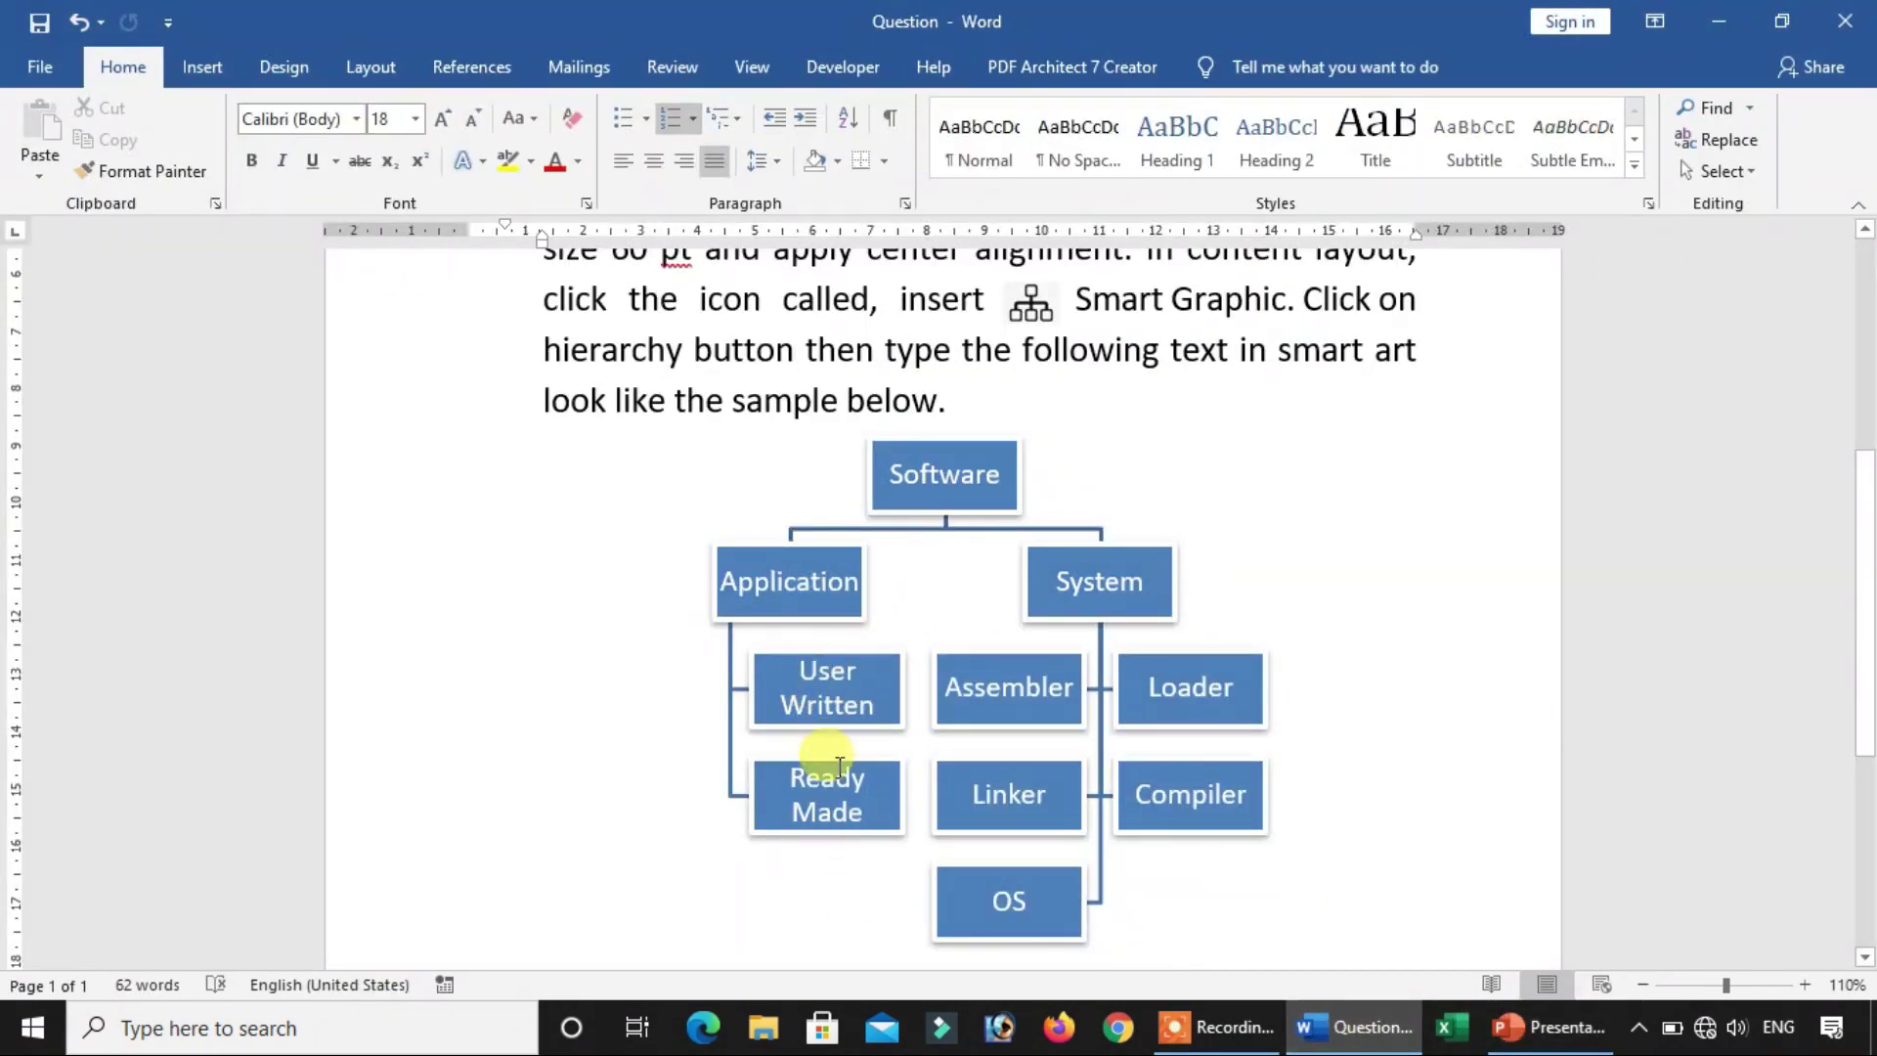
click(1589, 1034)
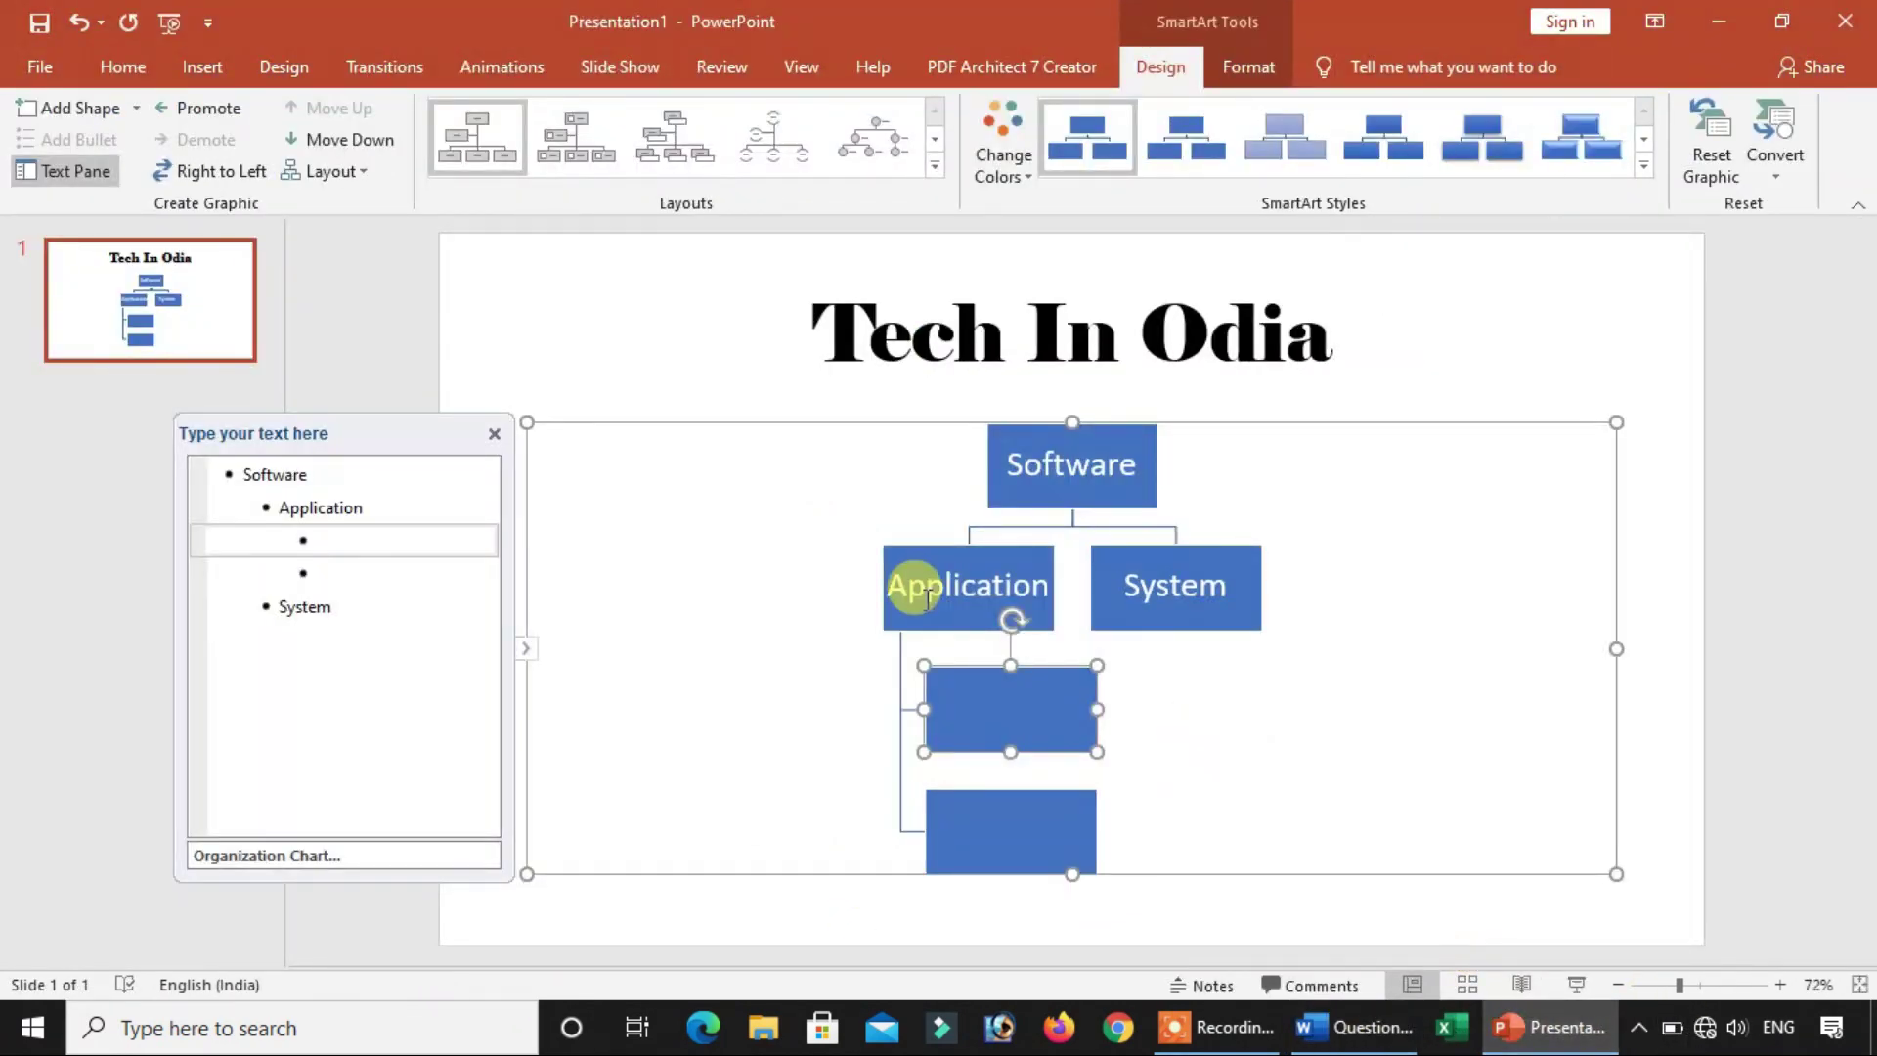
Type 'User Written' and 'Ready Made' into the two boxes under Application
text(User Written)
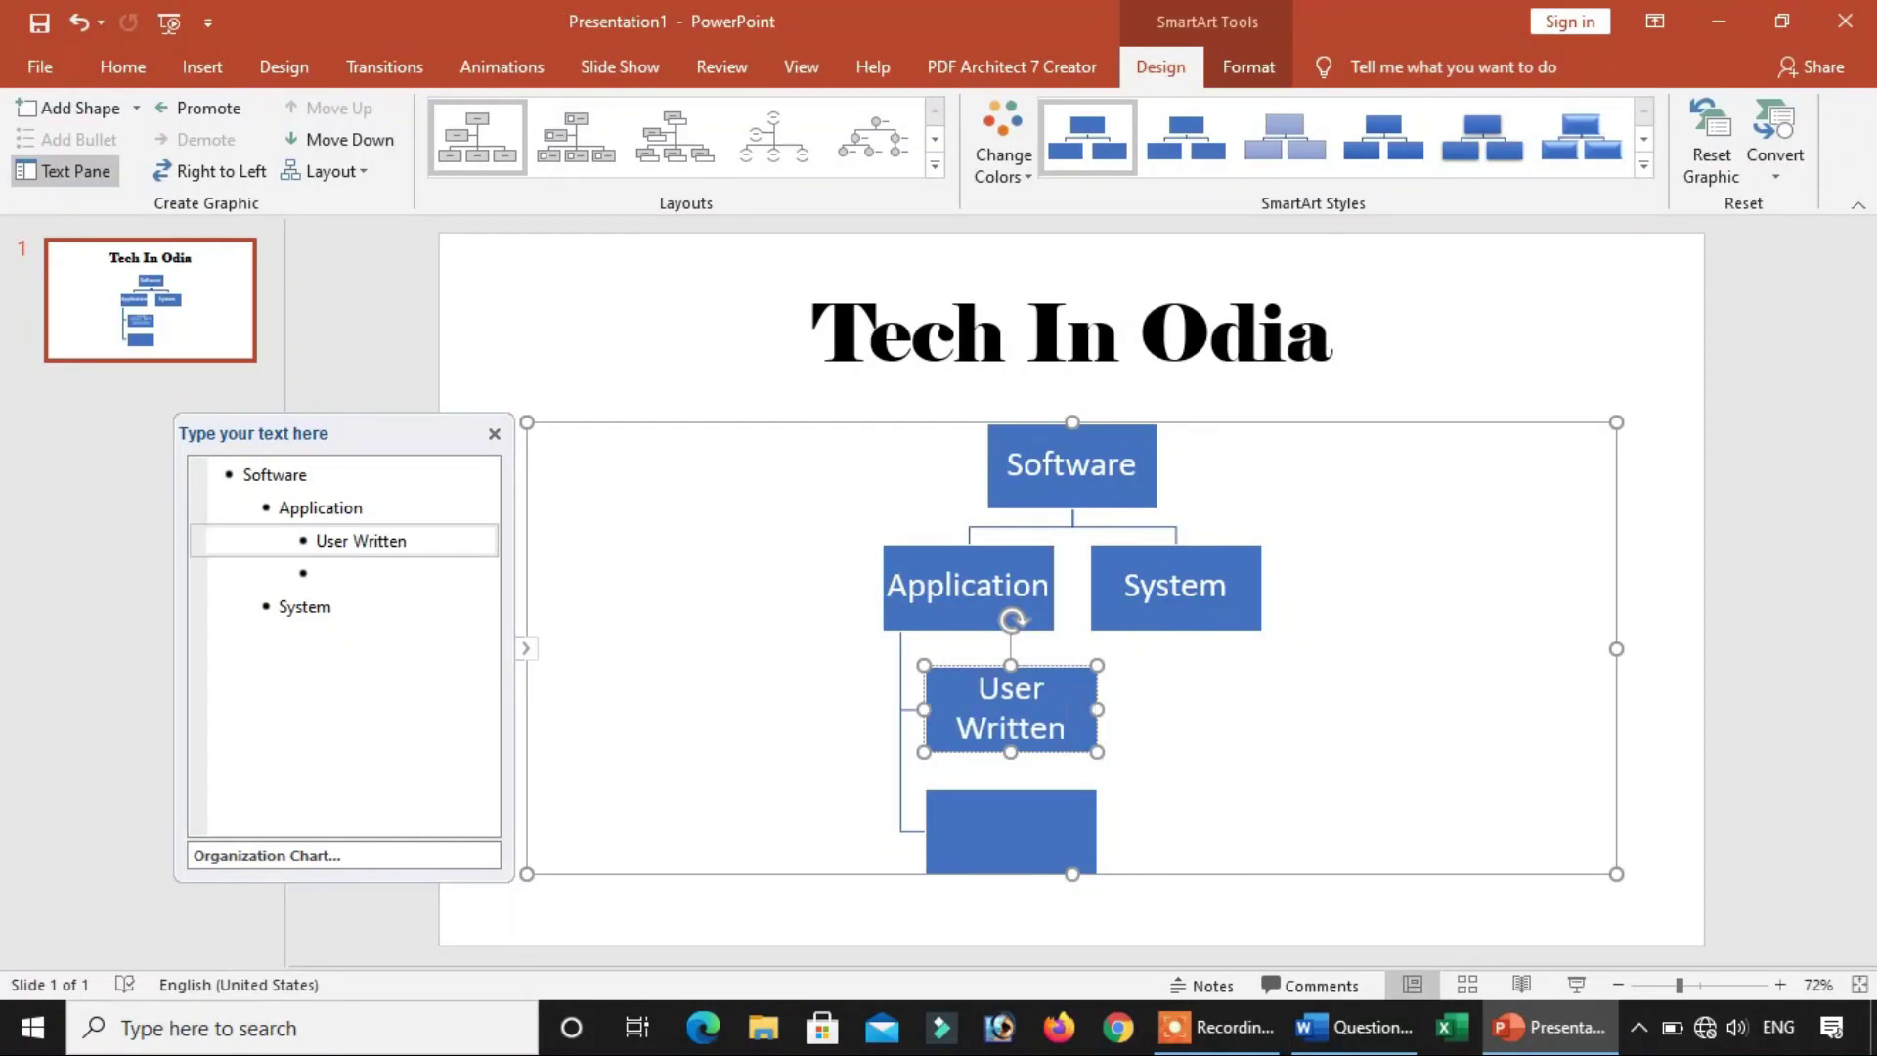
click(1022, 860)
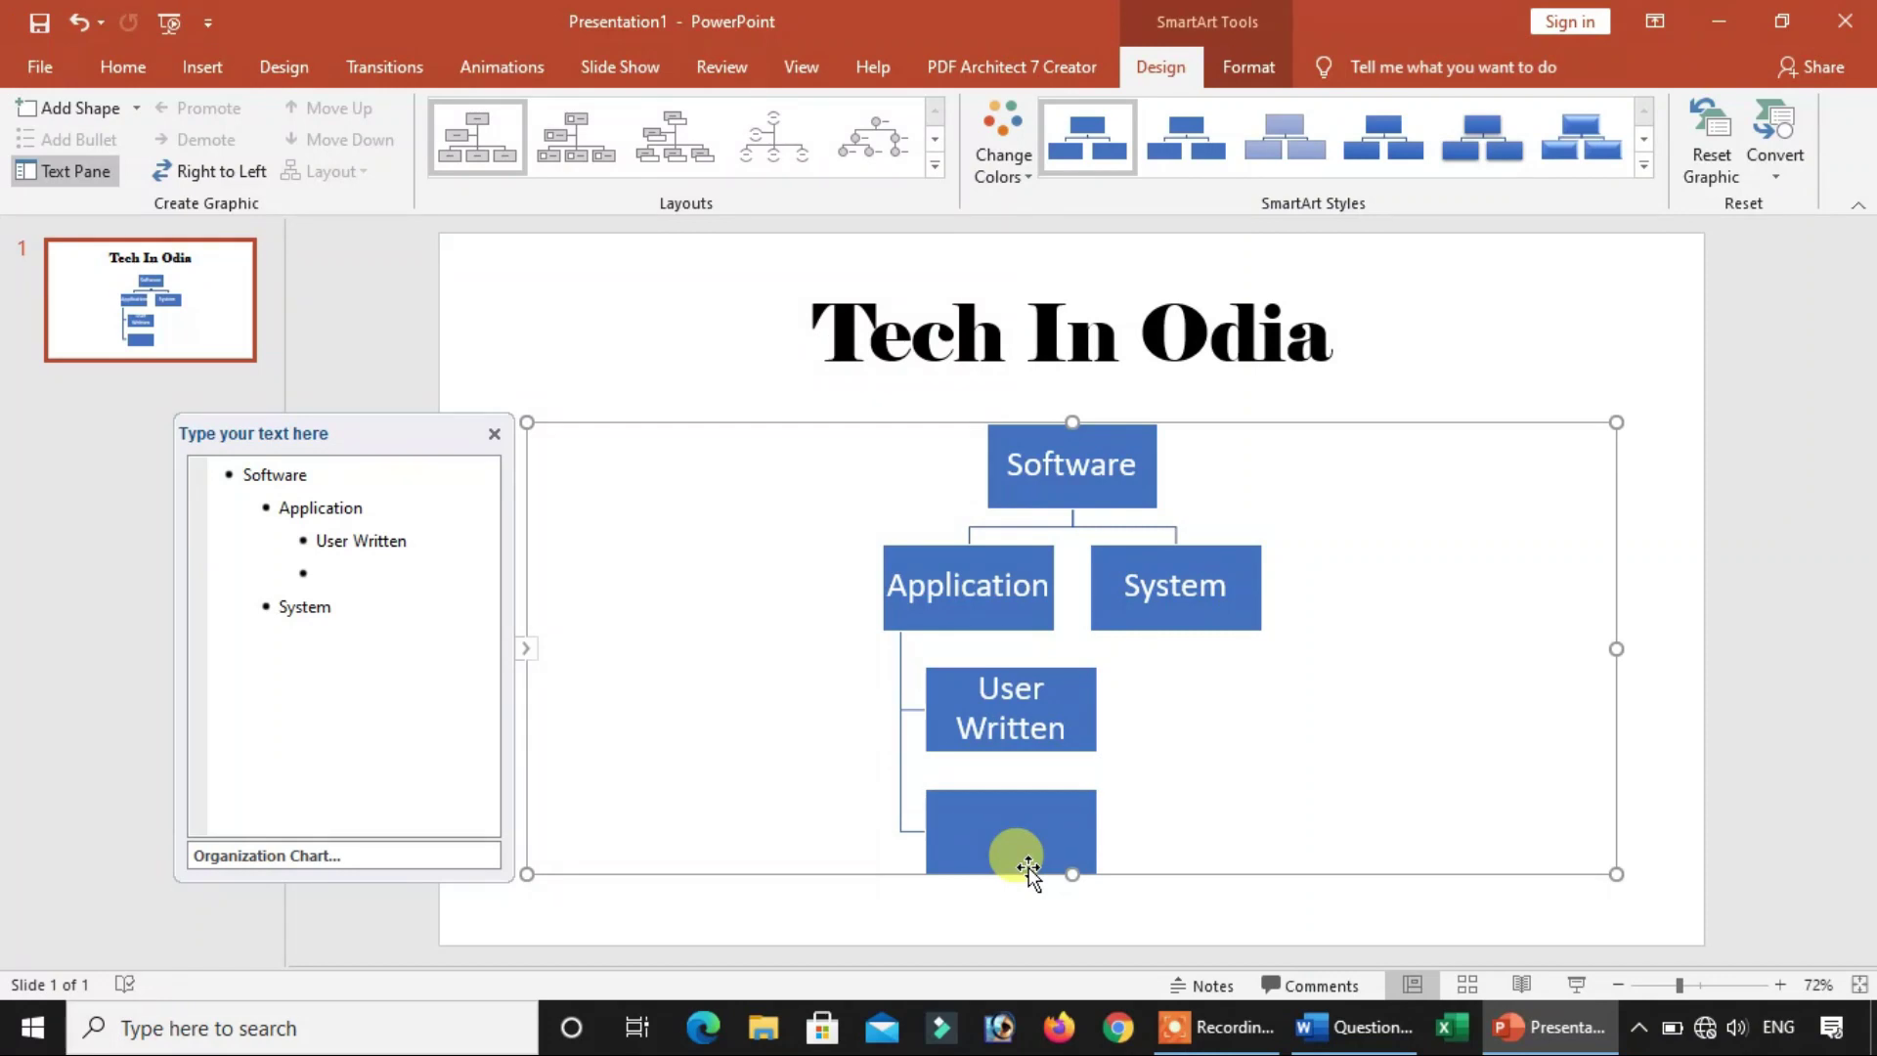
click(1028, 865)
text(Ready)
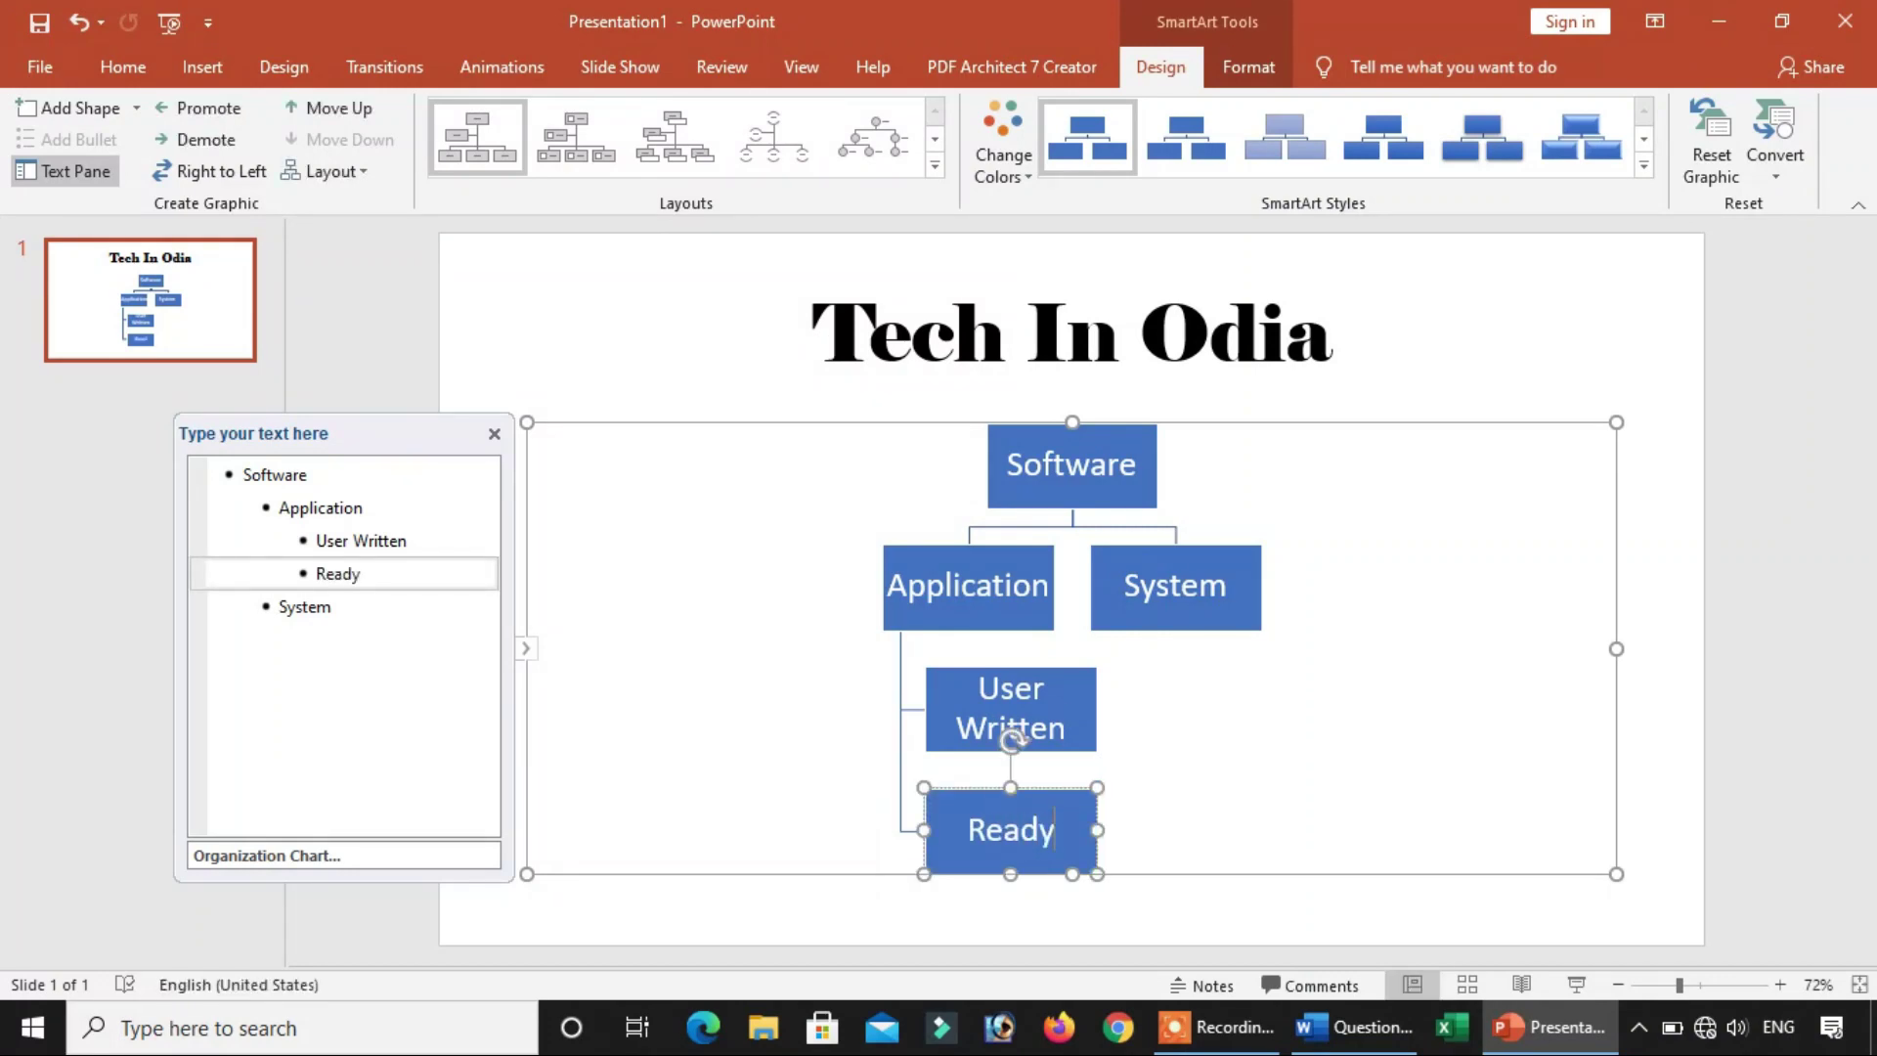
text( Made)
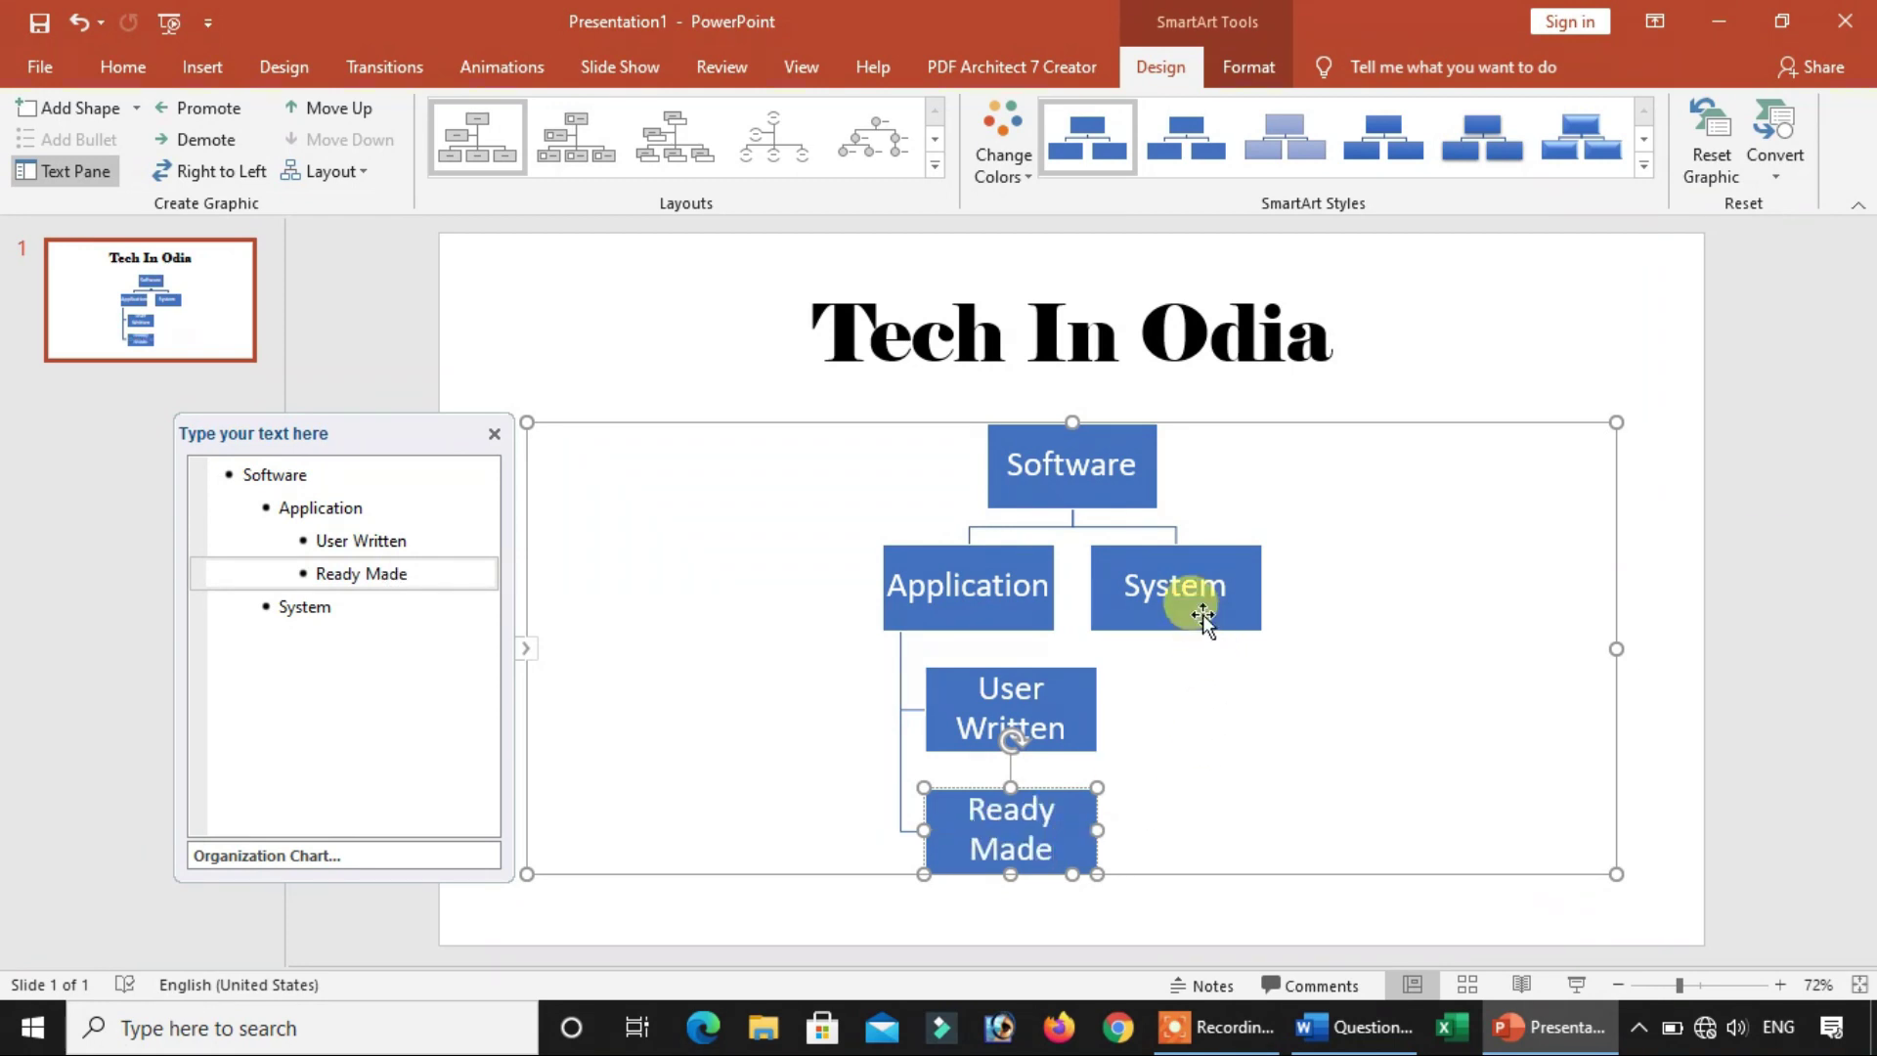
click(1203, 614)
click(1256, 706)
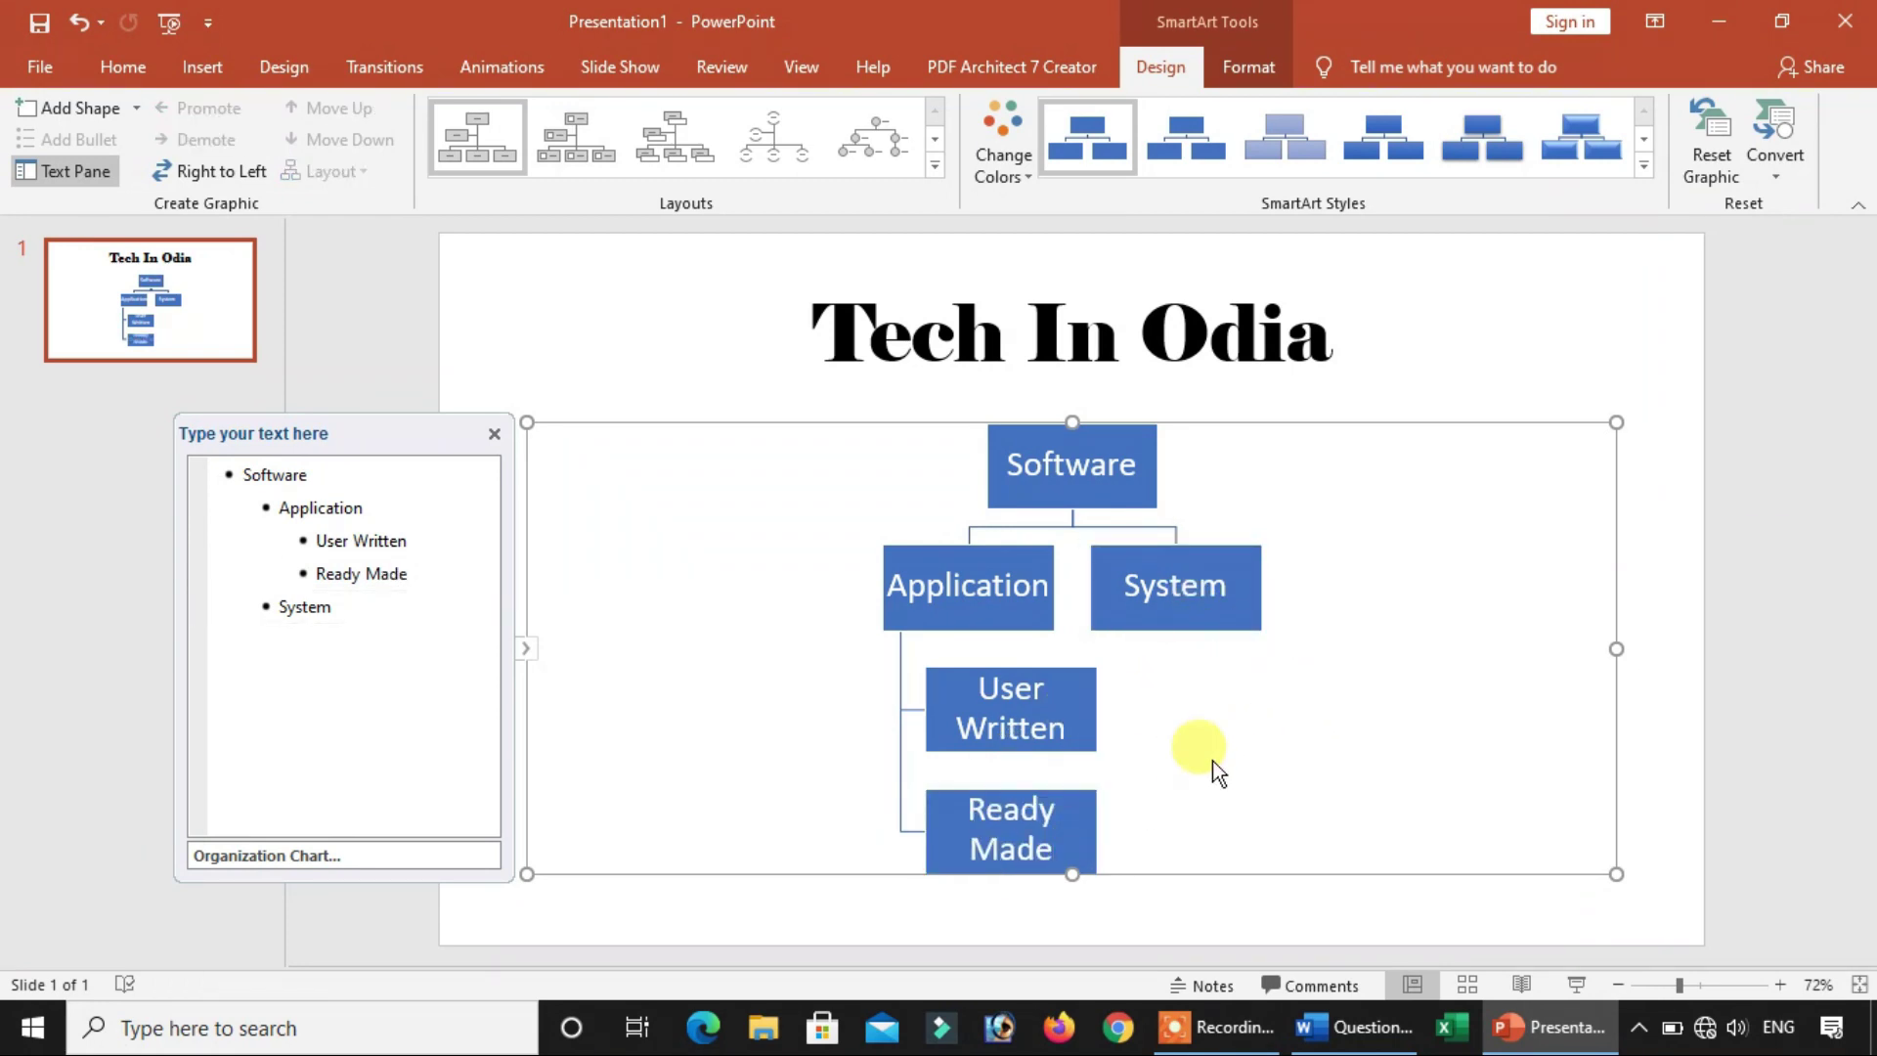
click(1549, 1027)
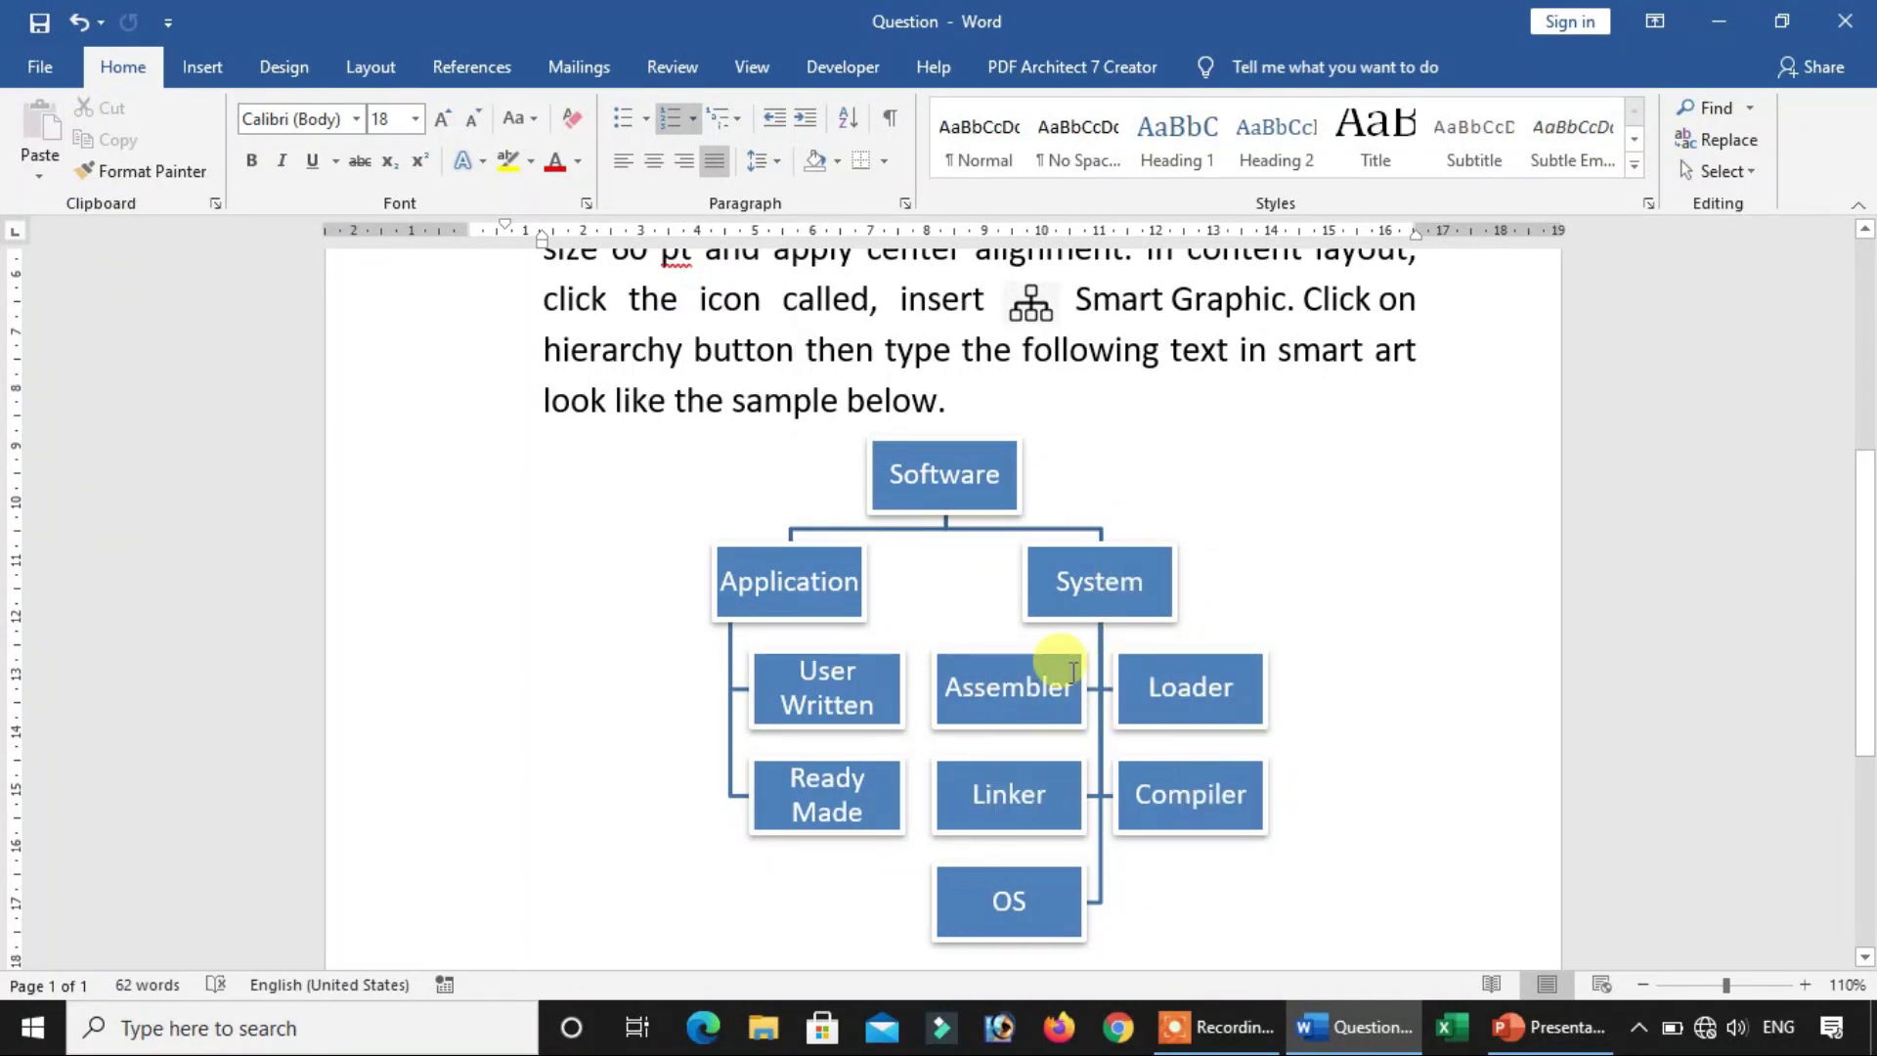
Set System's branch layout to Both
click(1560, 1038)
click(1240, 592)
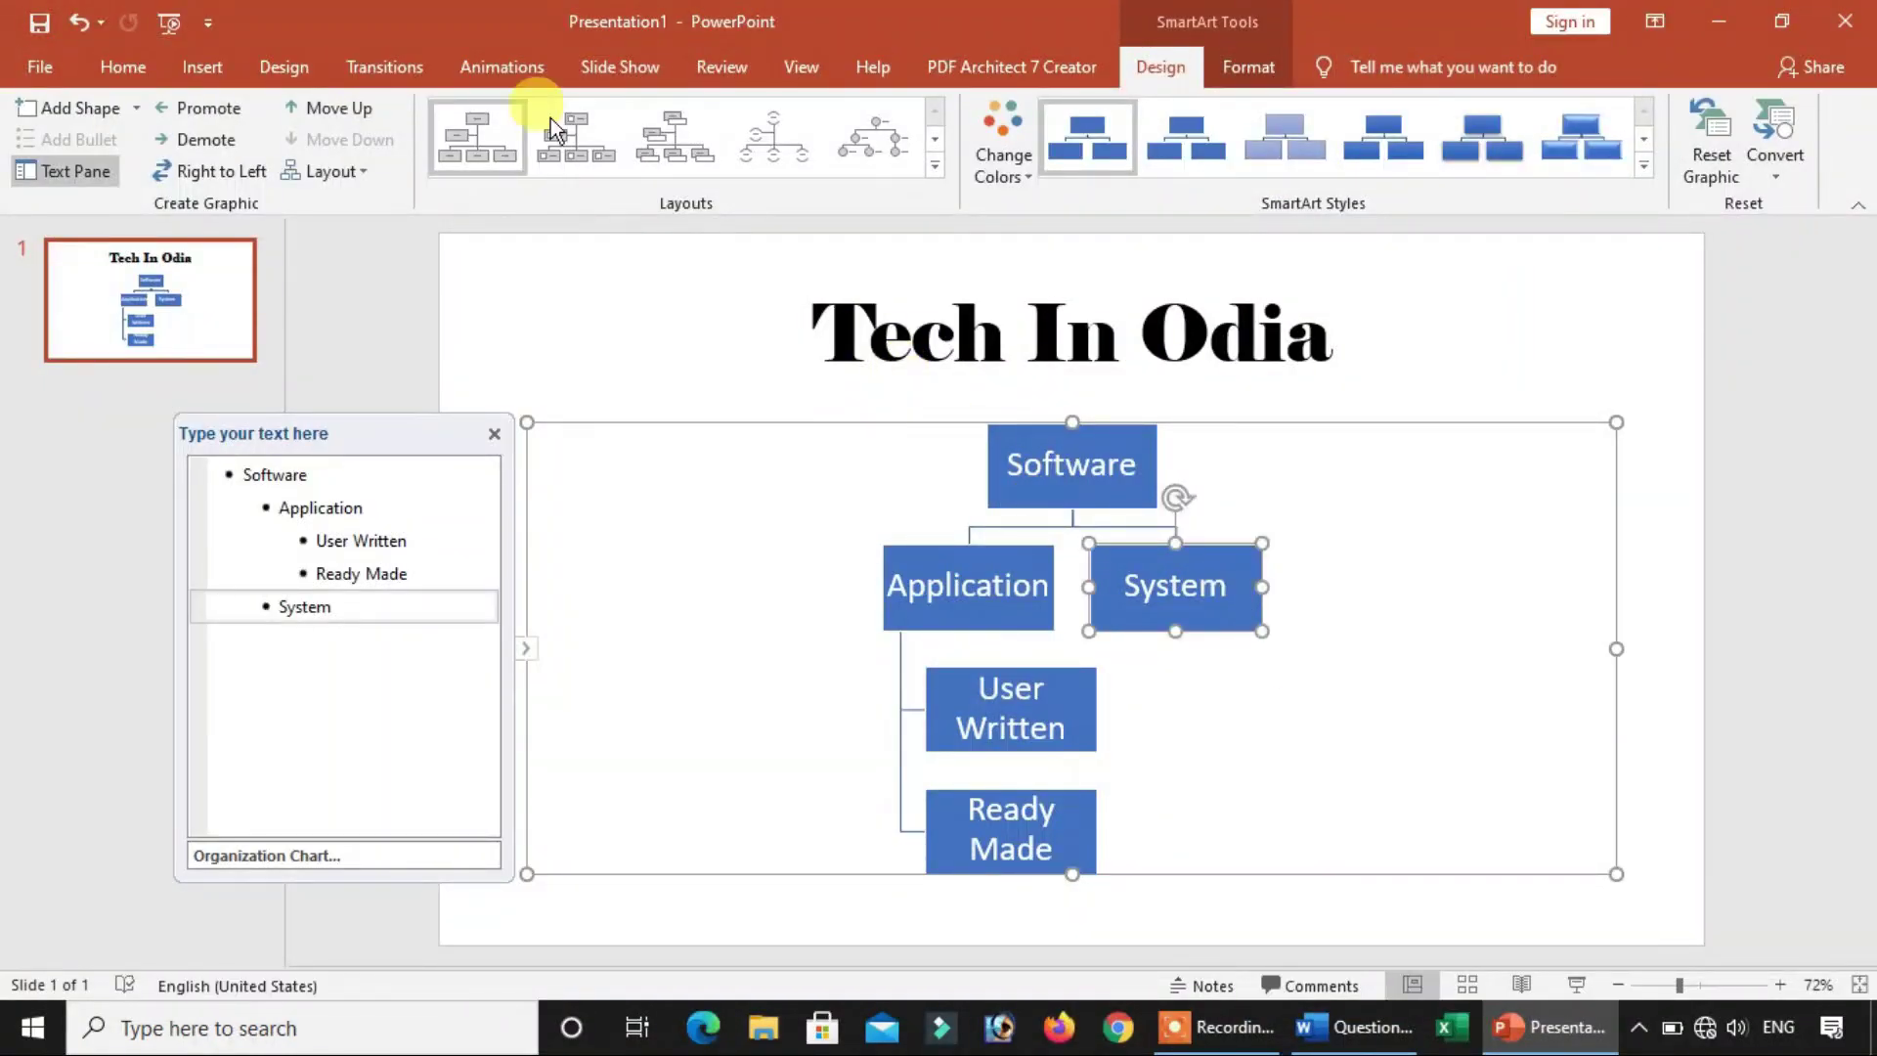
click(363, 172)
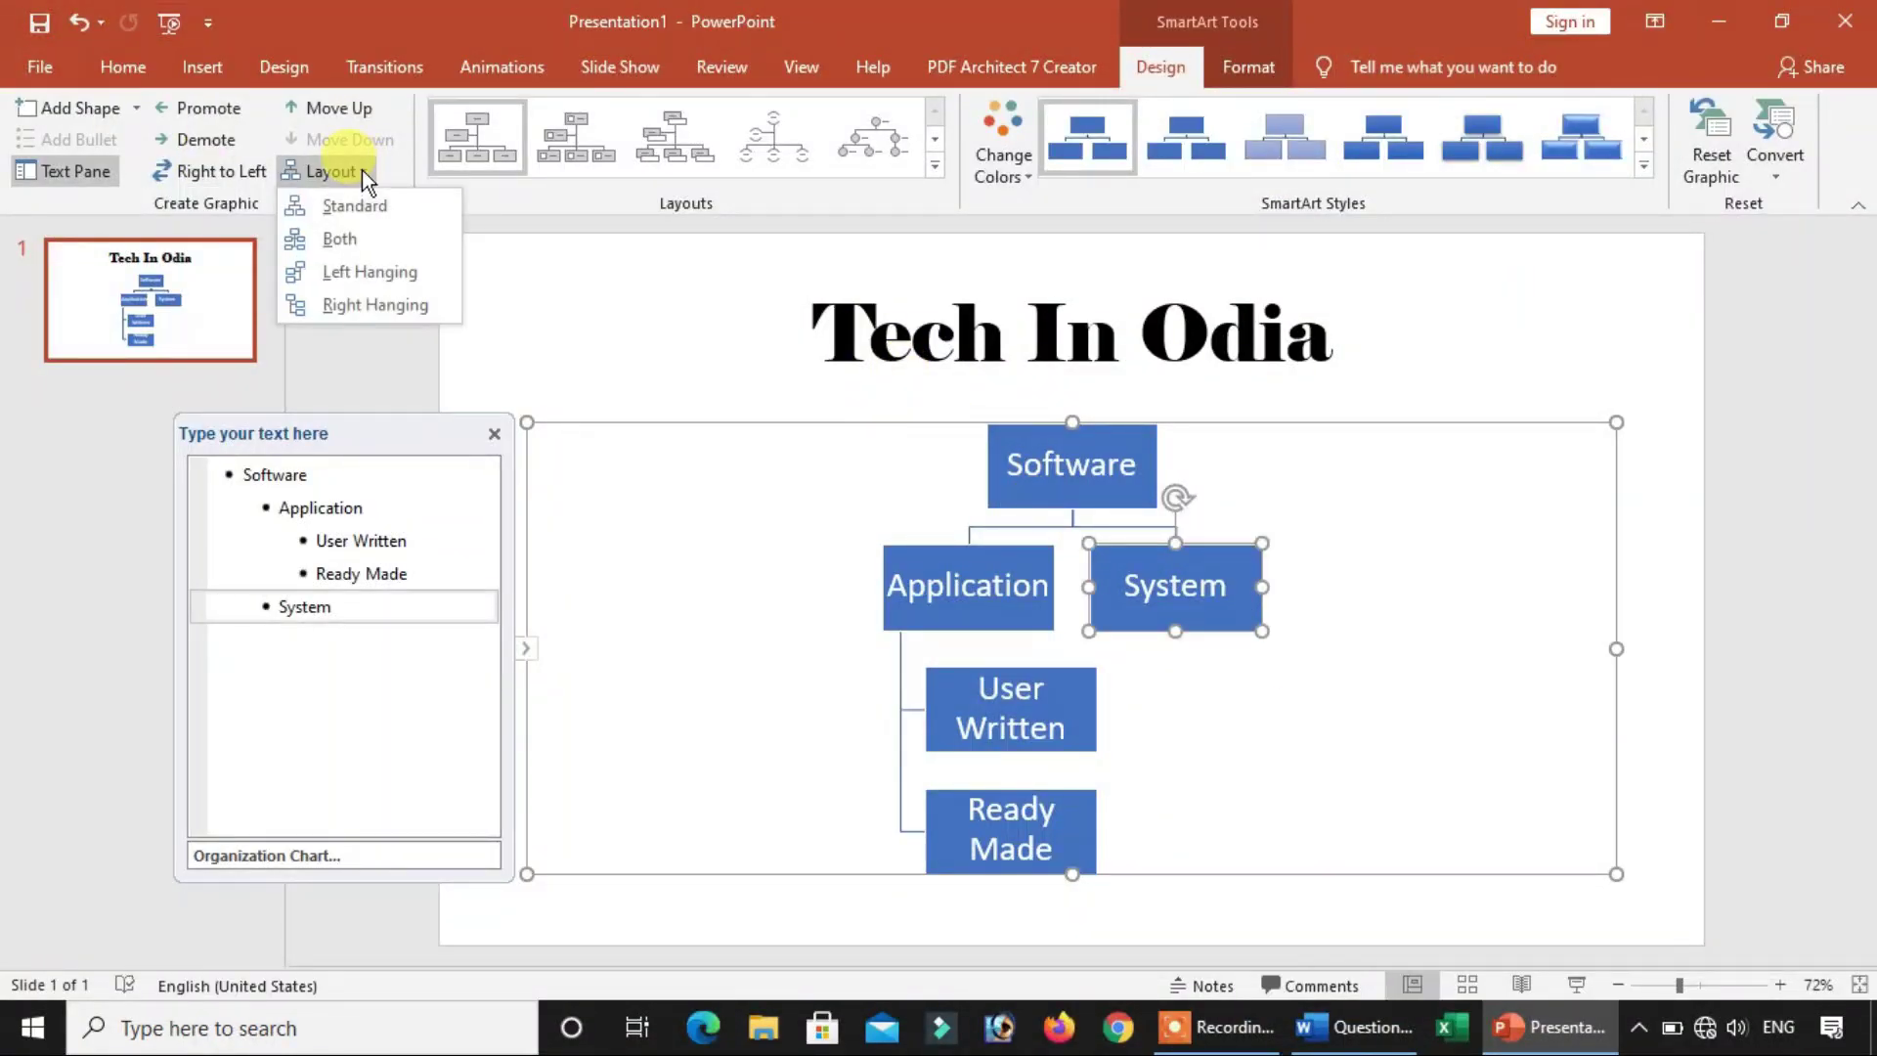
click(338, 238)
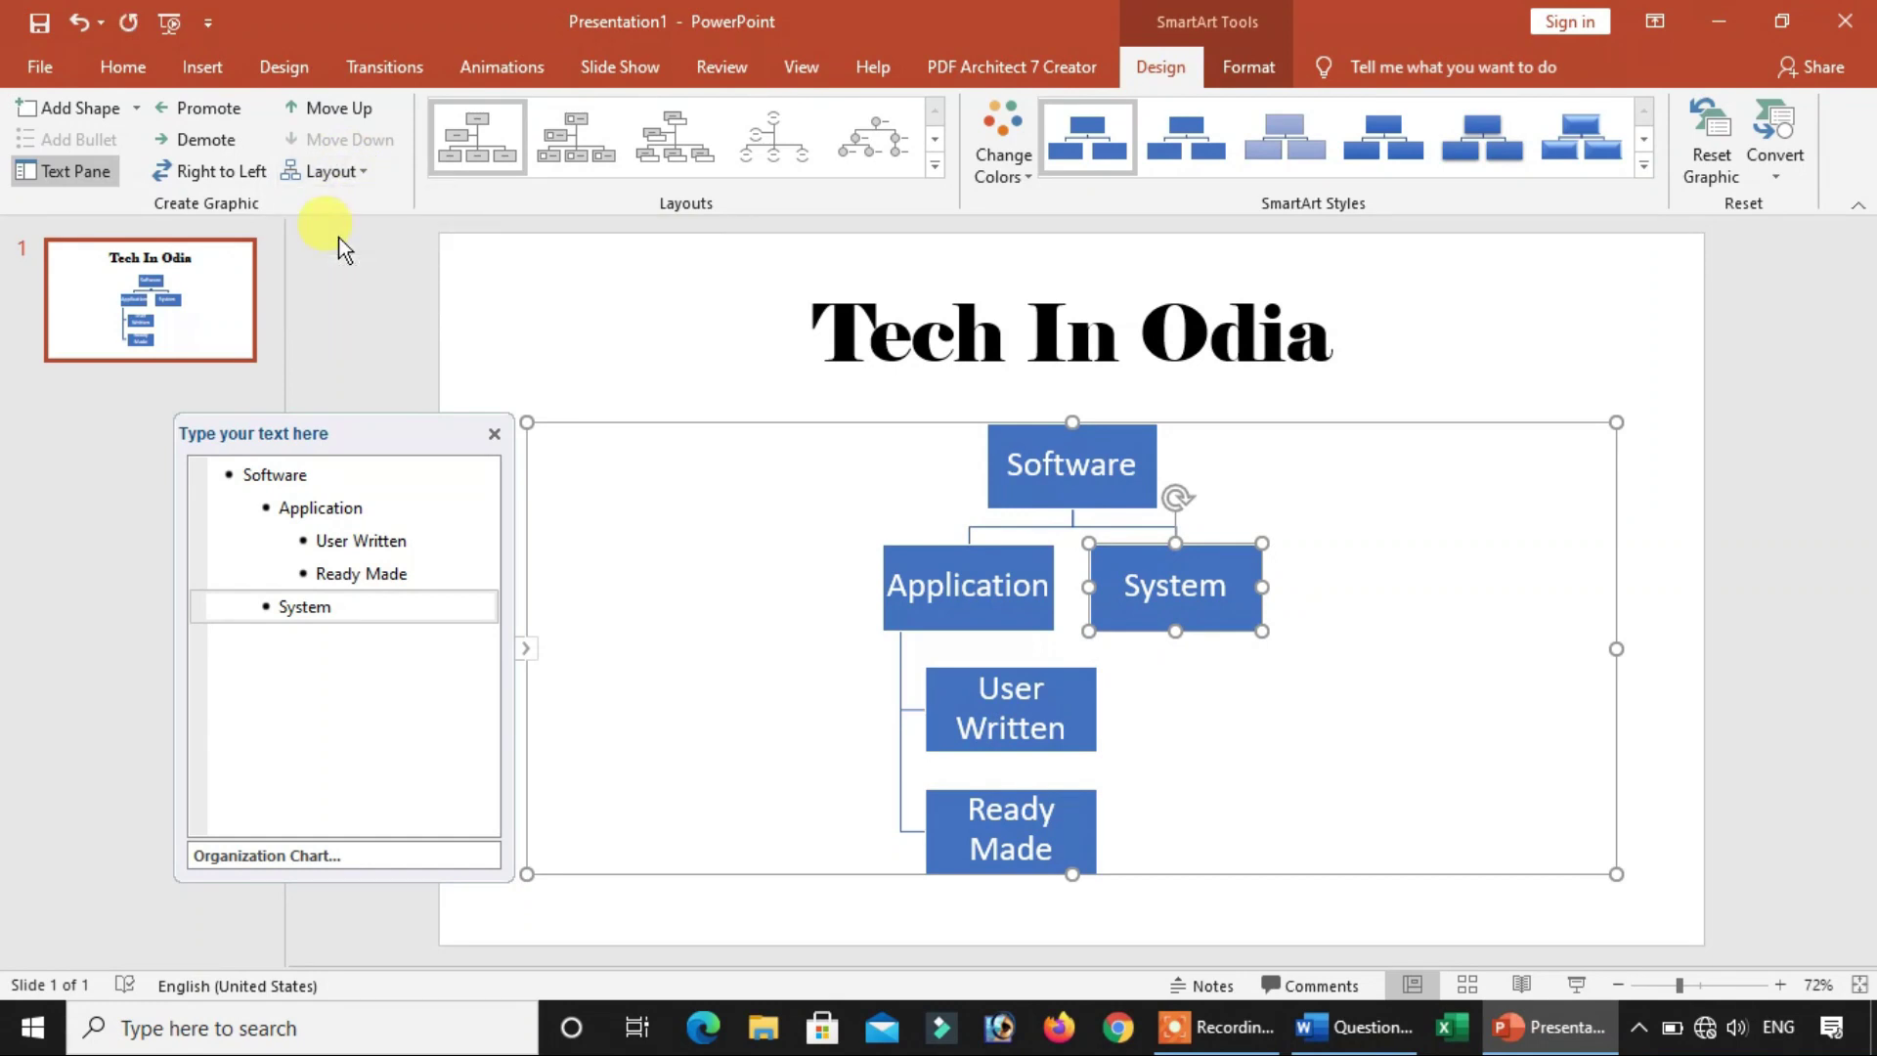
Repeatedly use Add Shape Below on System until four boxes sit beneath it in two columns
click(138, 107)
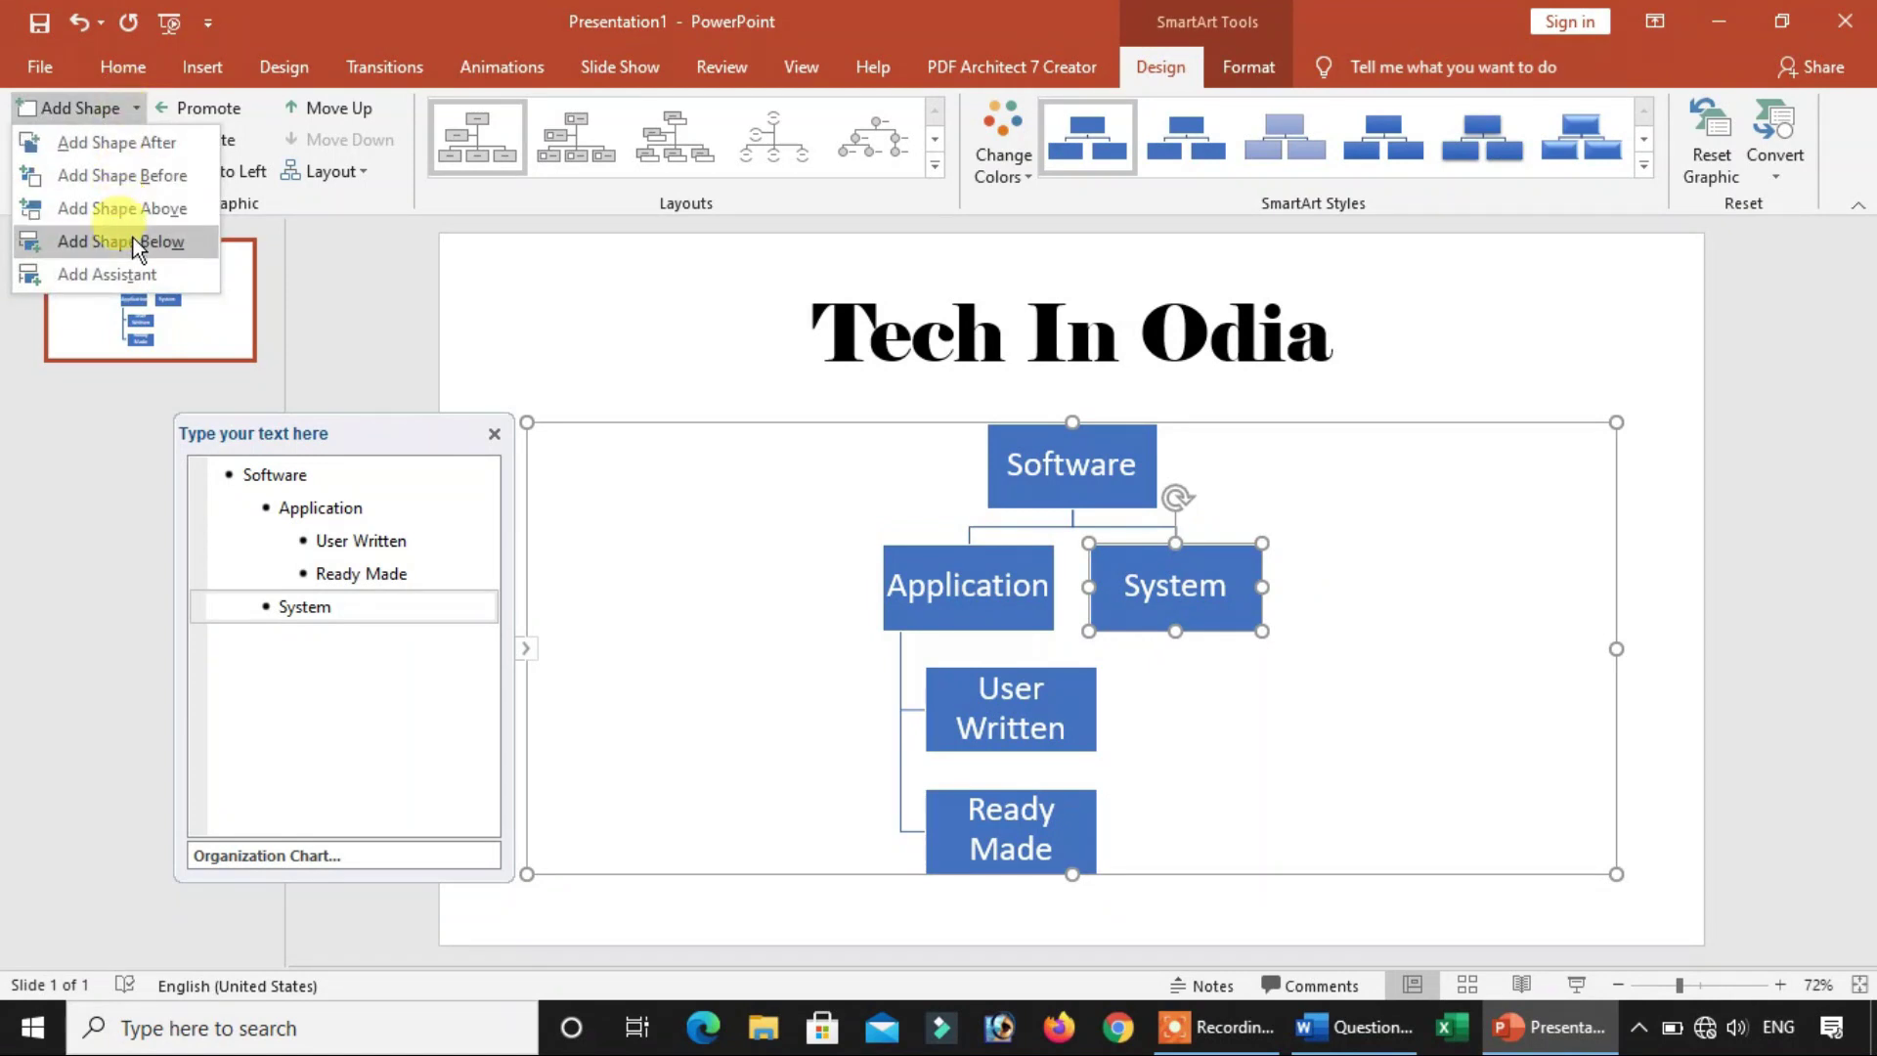
click(133, 238)
click(1269, 559)
click(139, 113)
click(138, 240)
click(1205, 569)
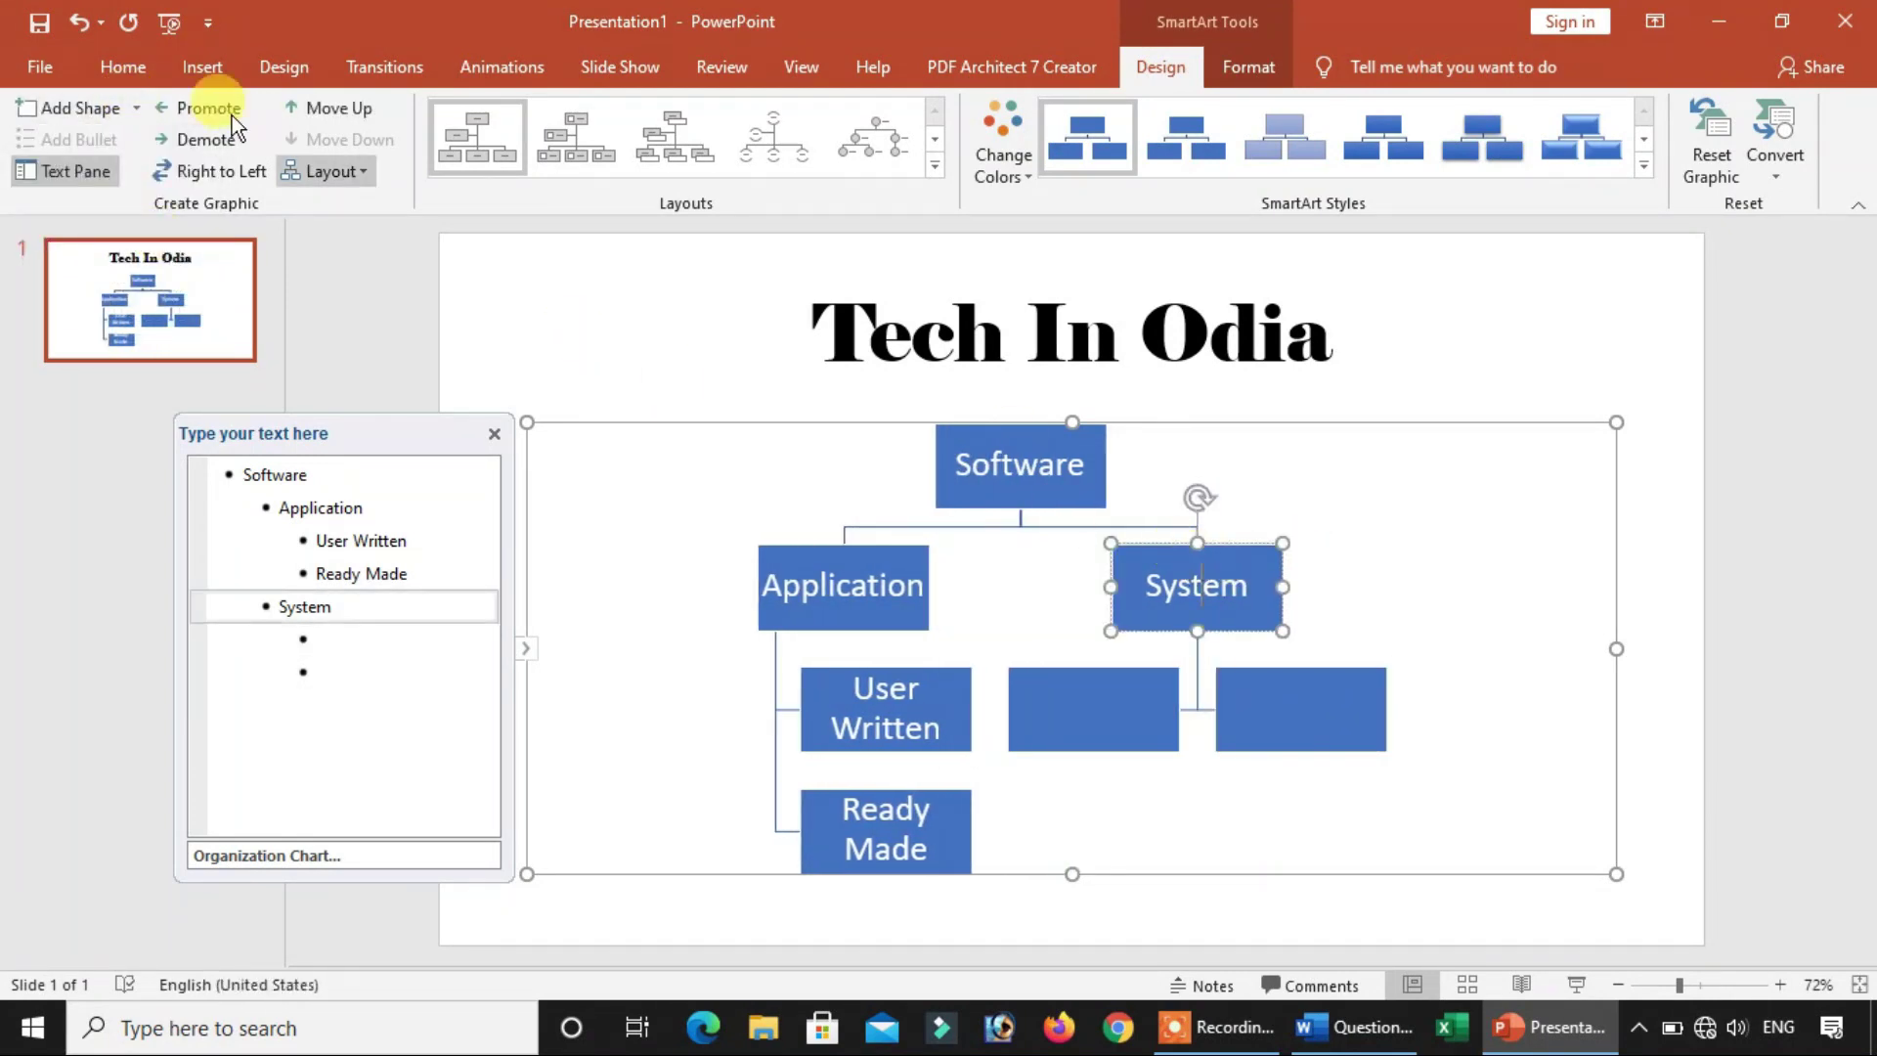
click(137, 116)
click(156, 241)
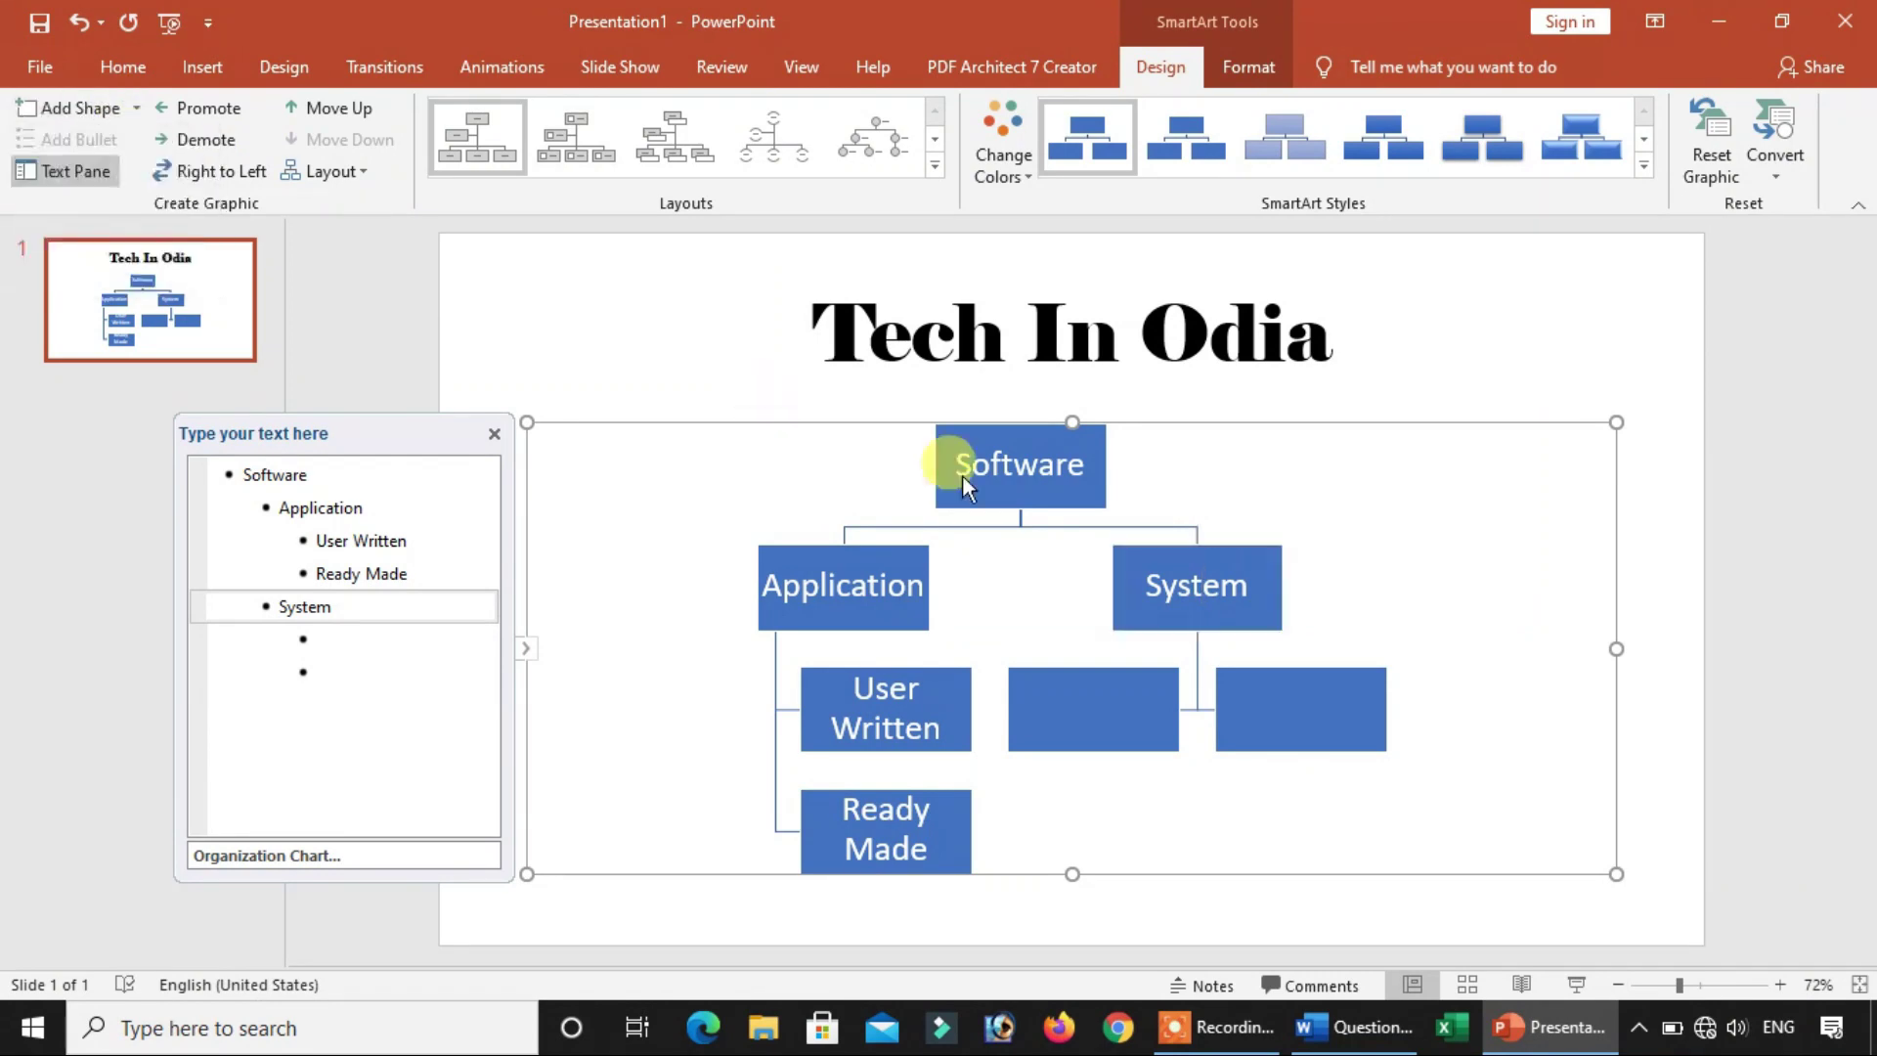
click(1195, 576)
click(136, 109)
click(161, 240)
click(1224, 614)
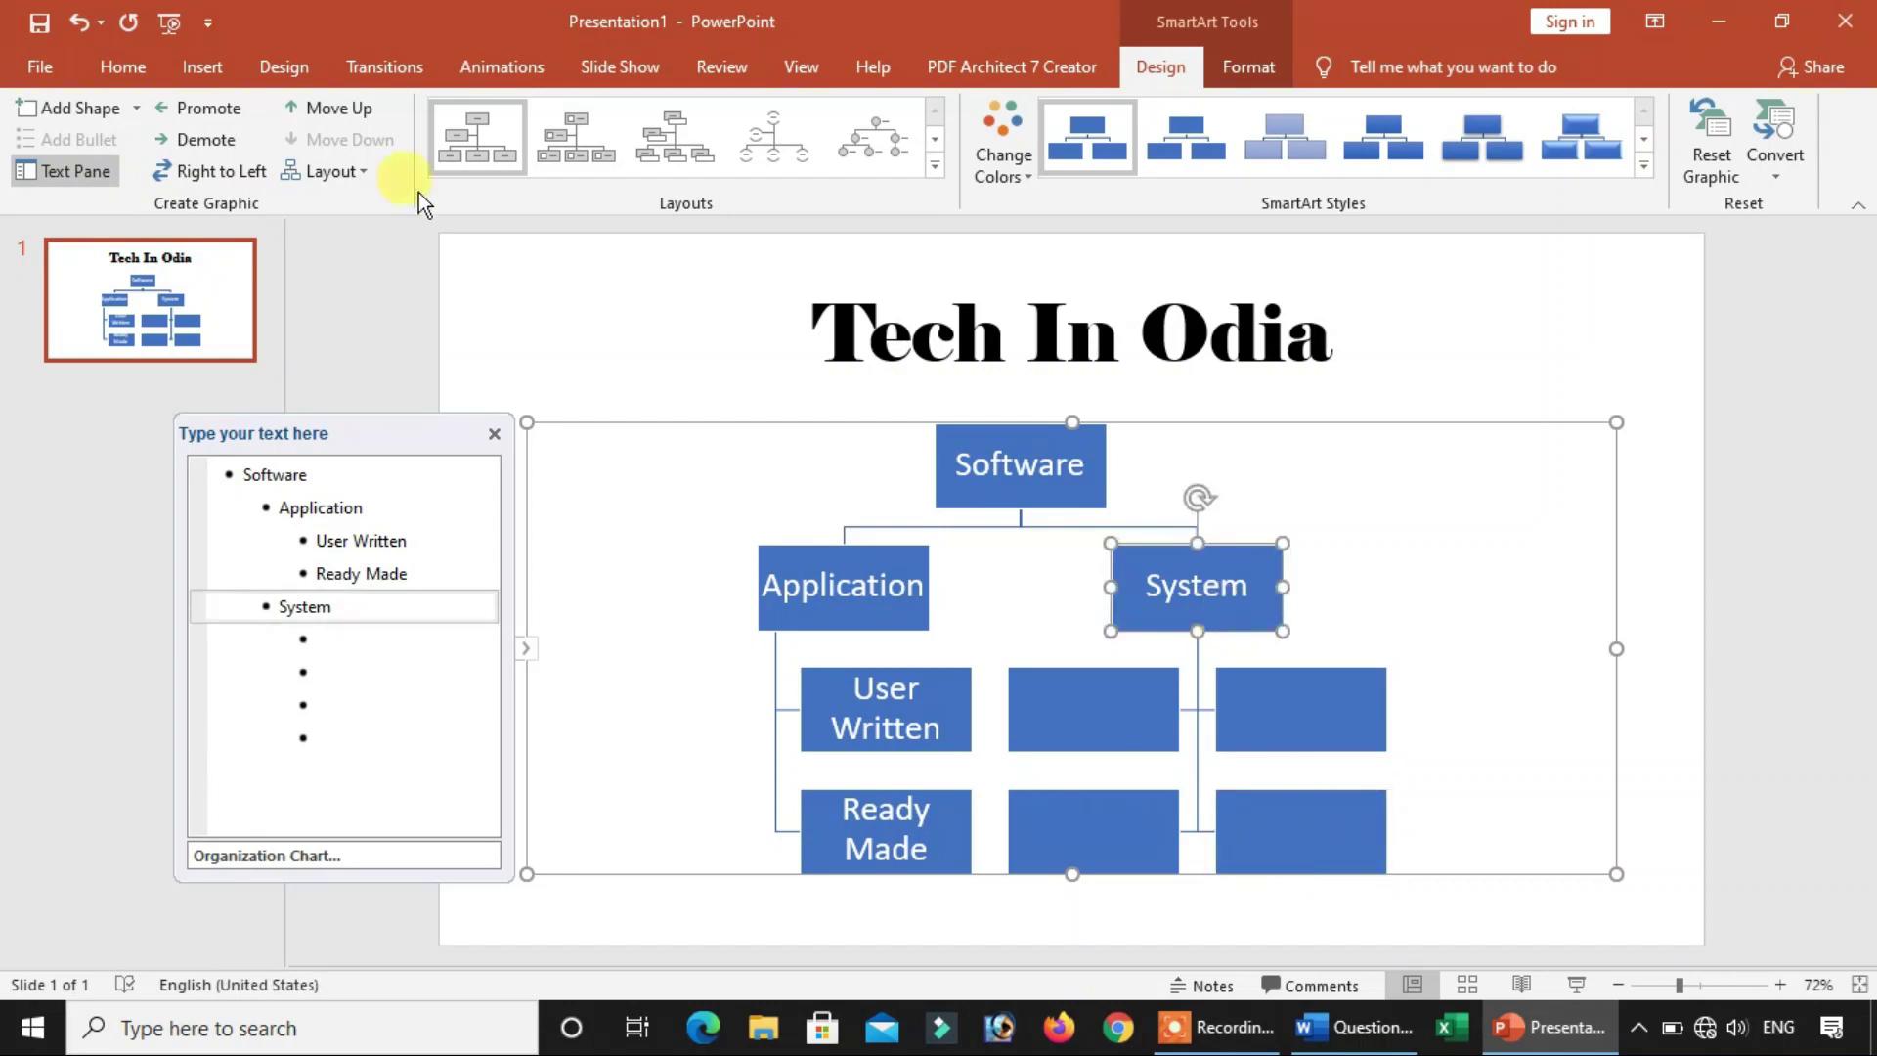
click(136, 109)
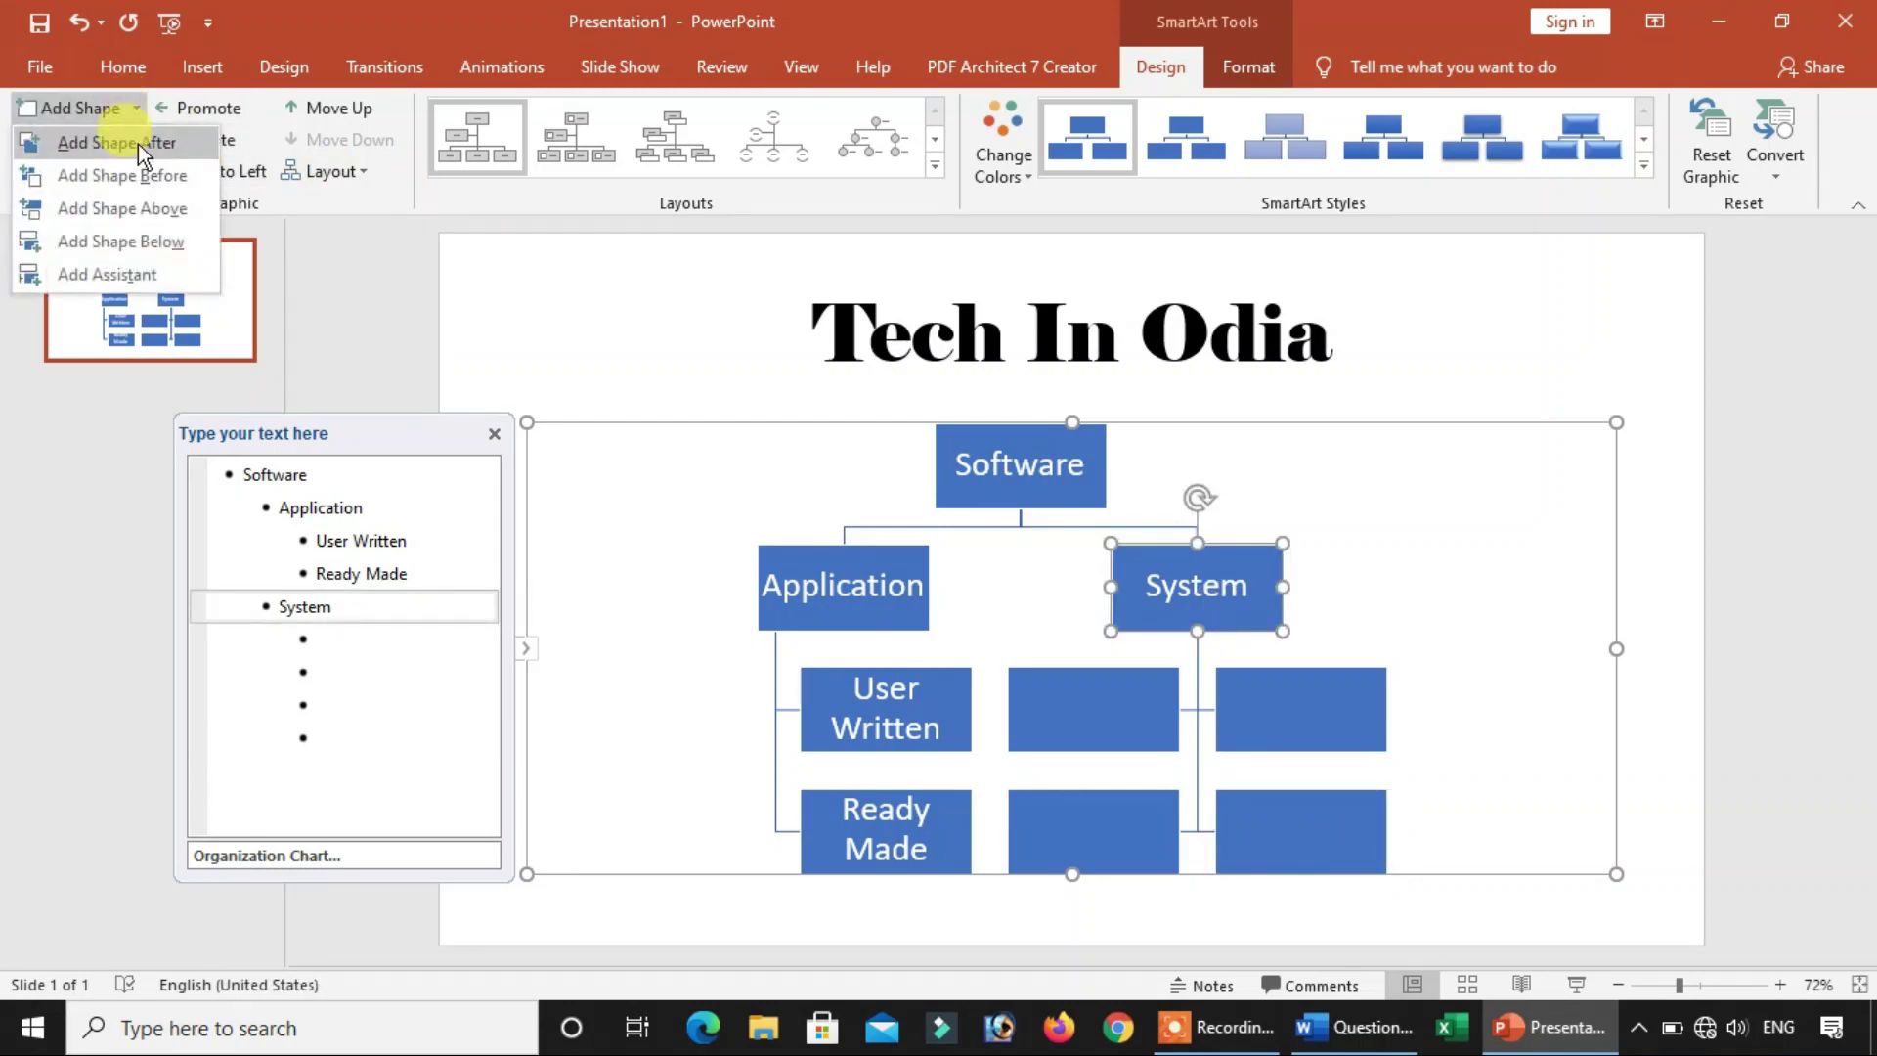
click(156, 240)
Label the first two boxes under System 'Assembler' and 'Loader', checking the Word sample
click(1598, 1046)
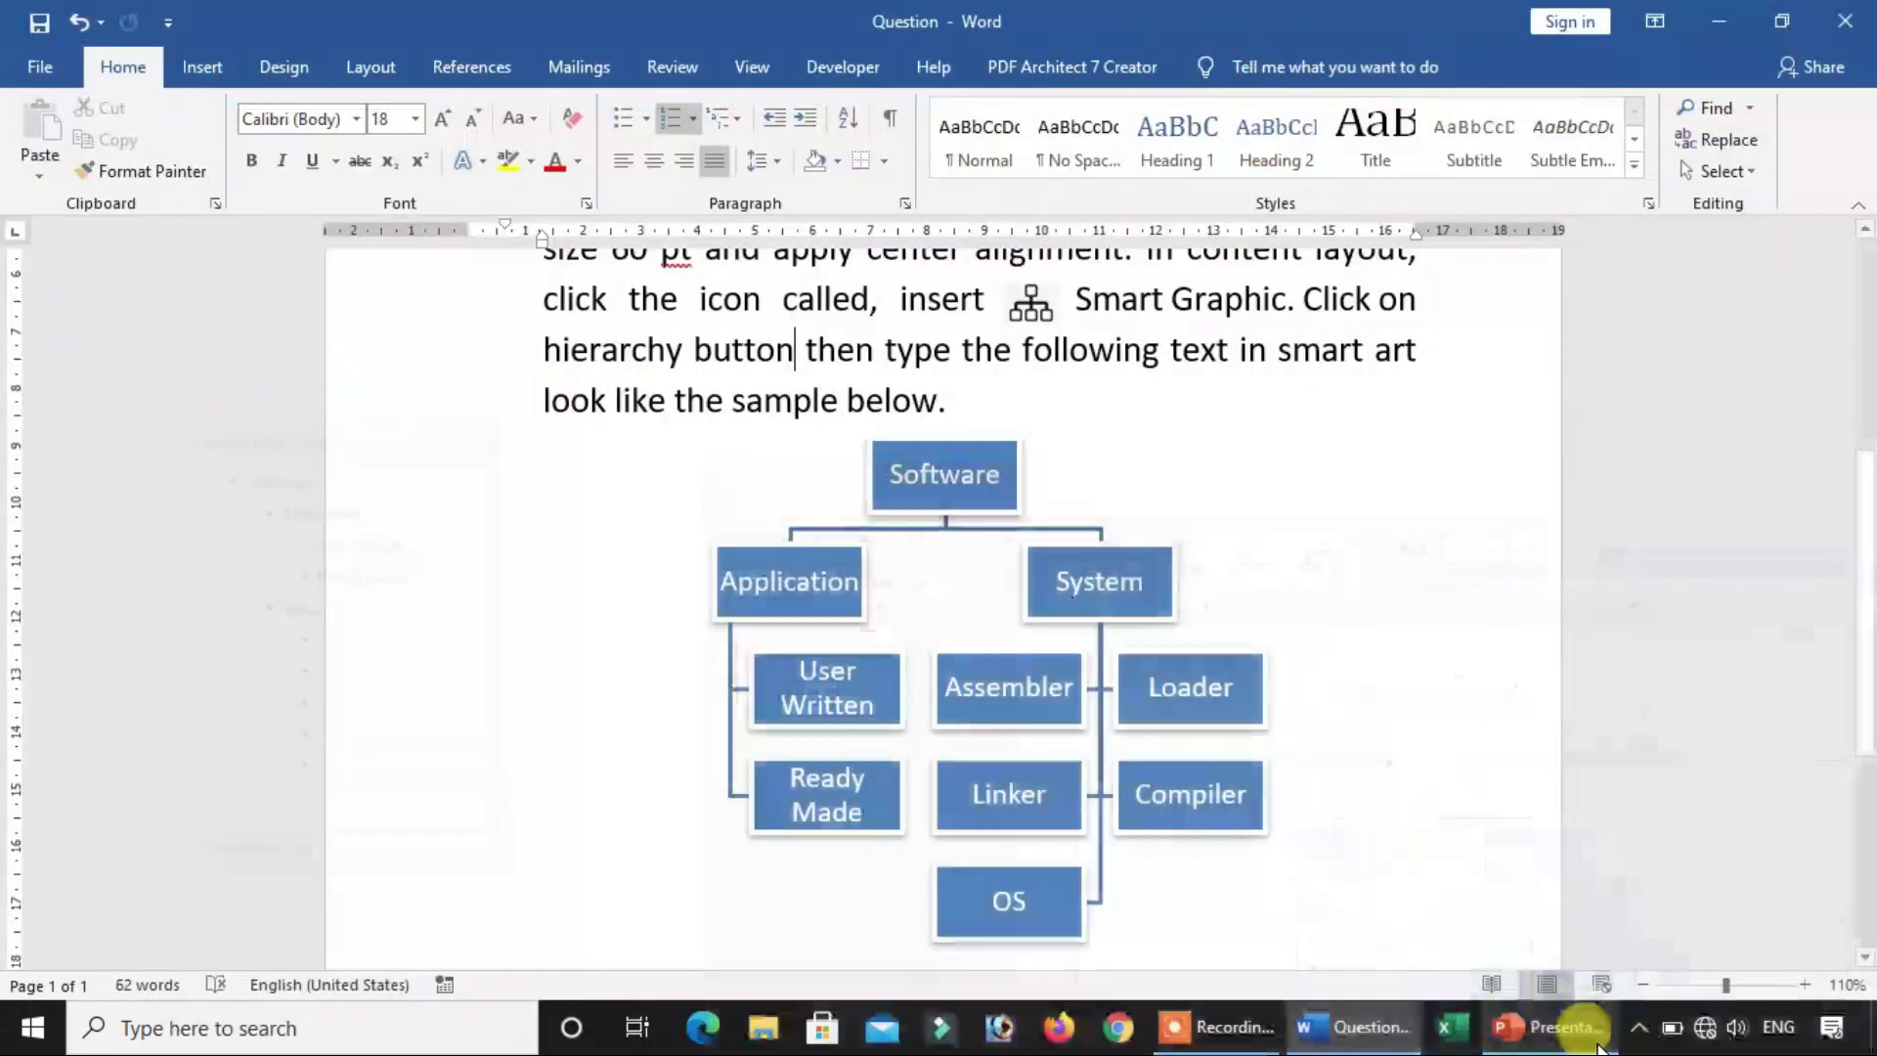
click(1598, 1046)
click(1070, 643)
text(Assembler)
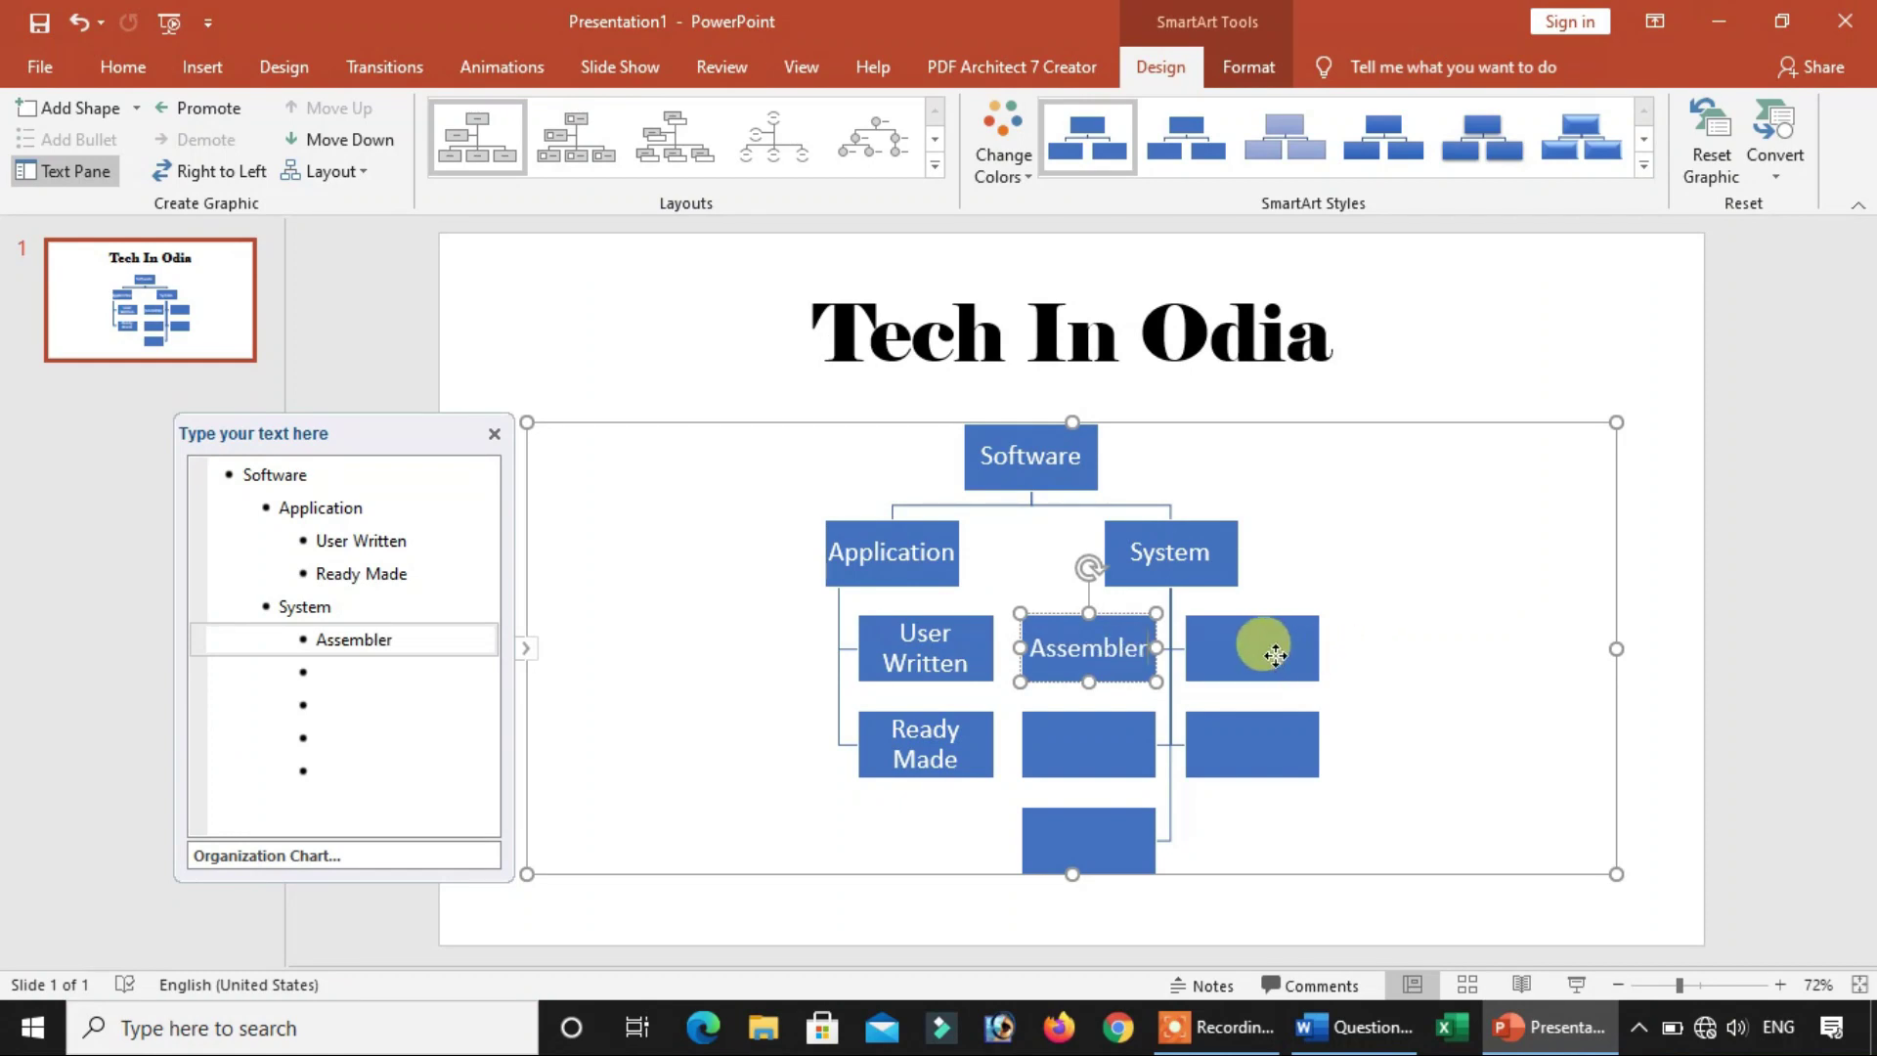
click(1261, 649)
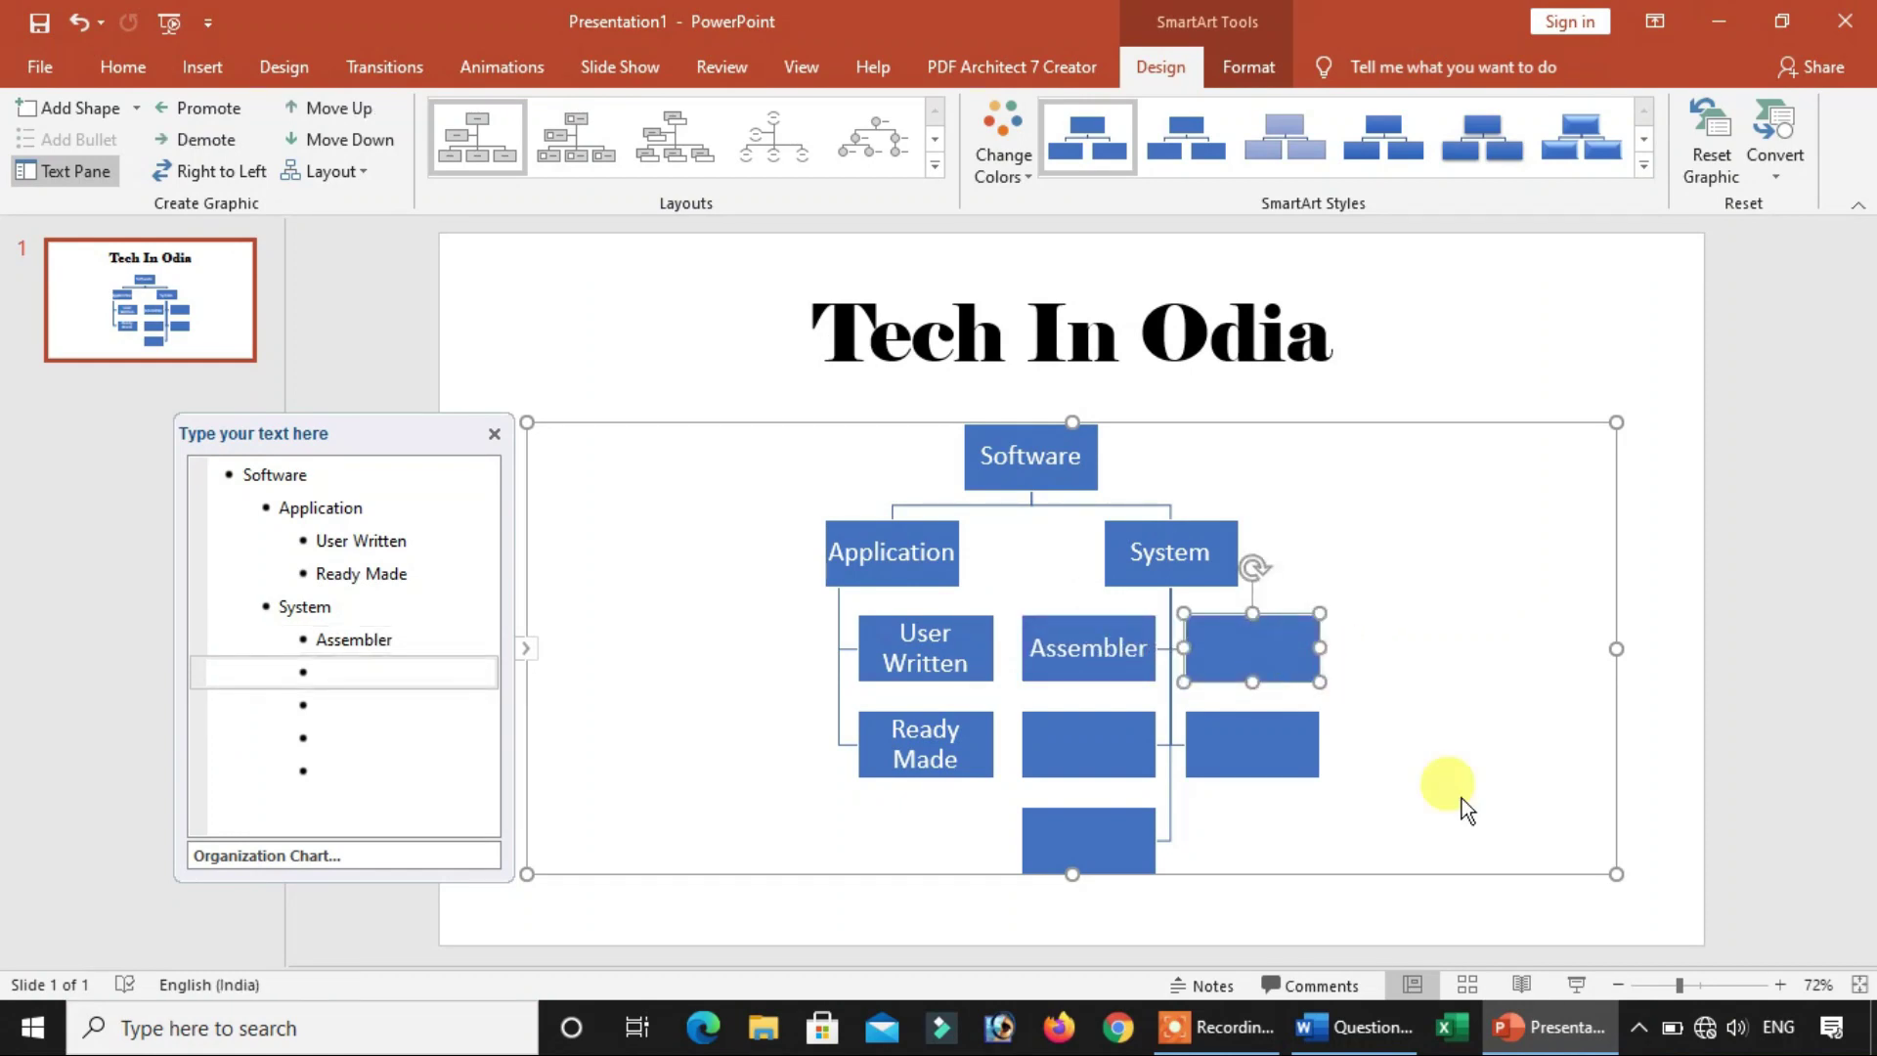
click(1543, 1039)
click(1543, 1040)
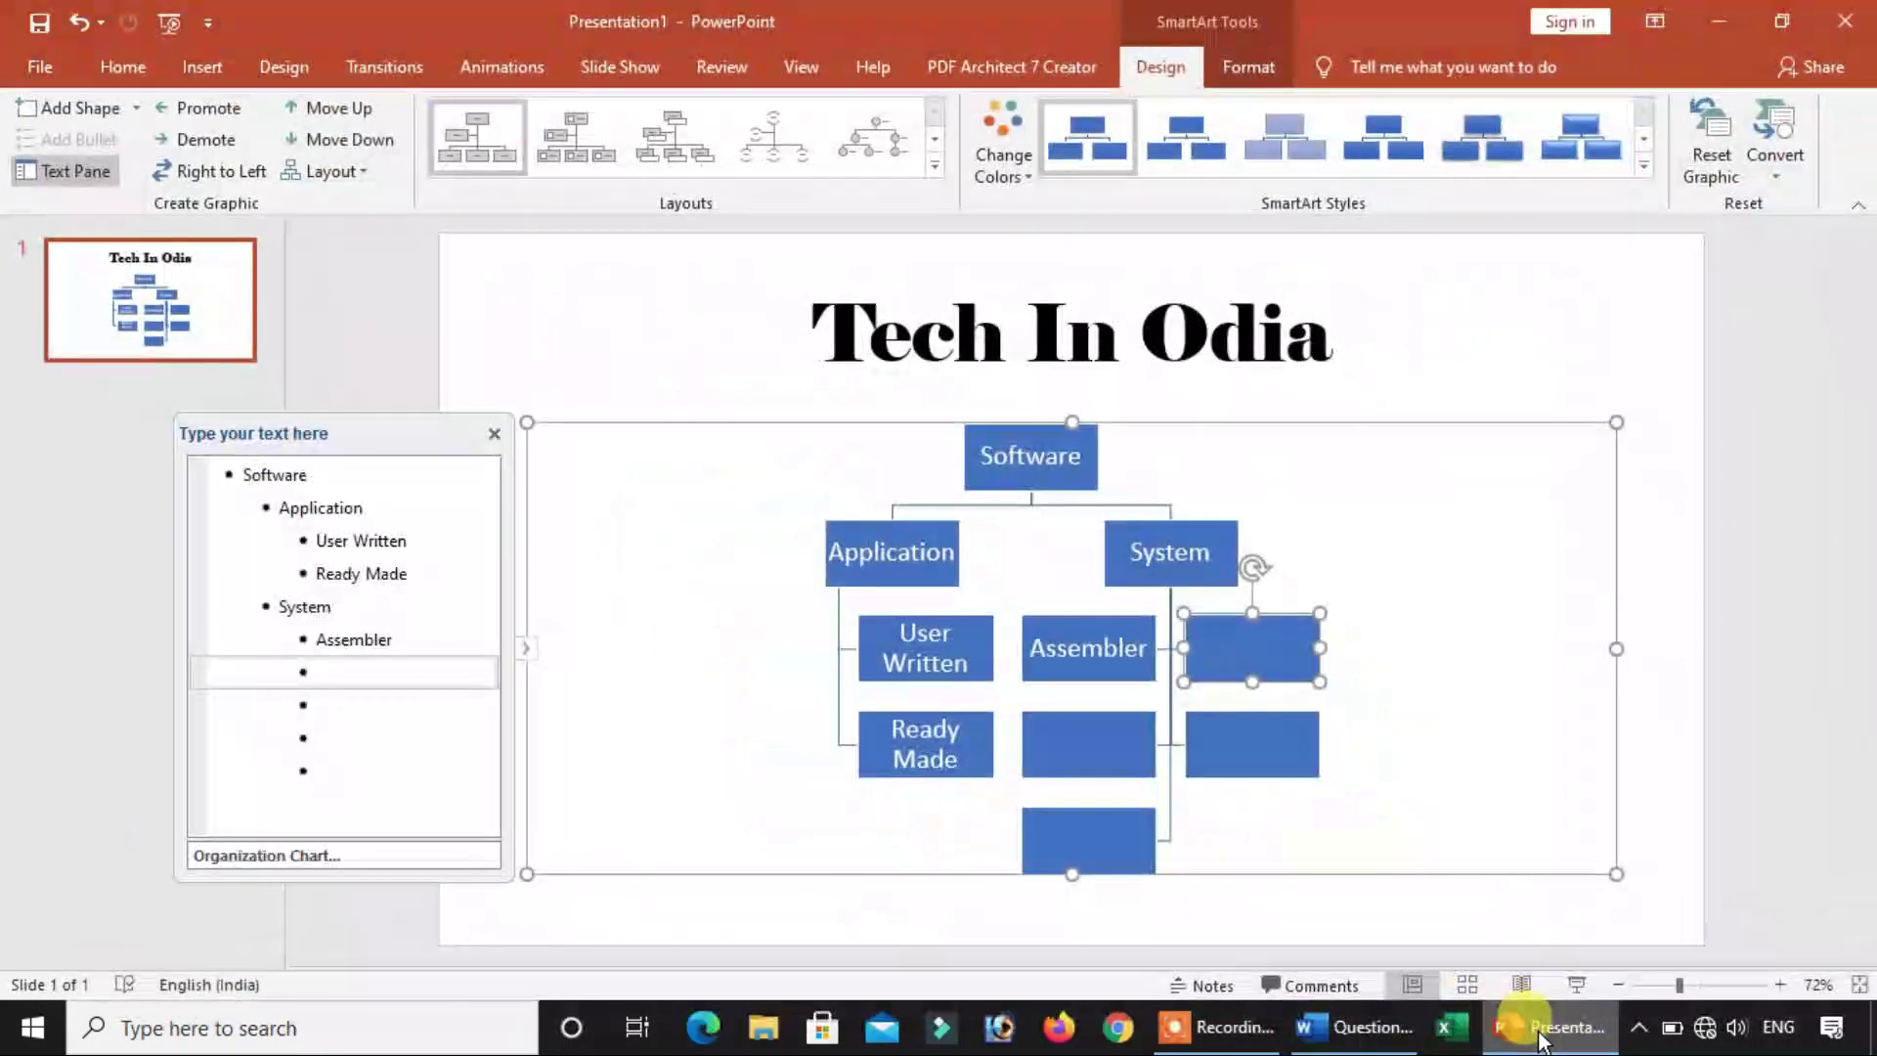
text(Loade)
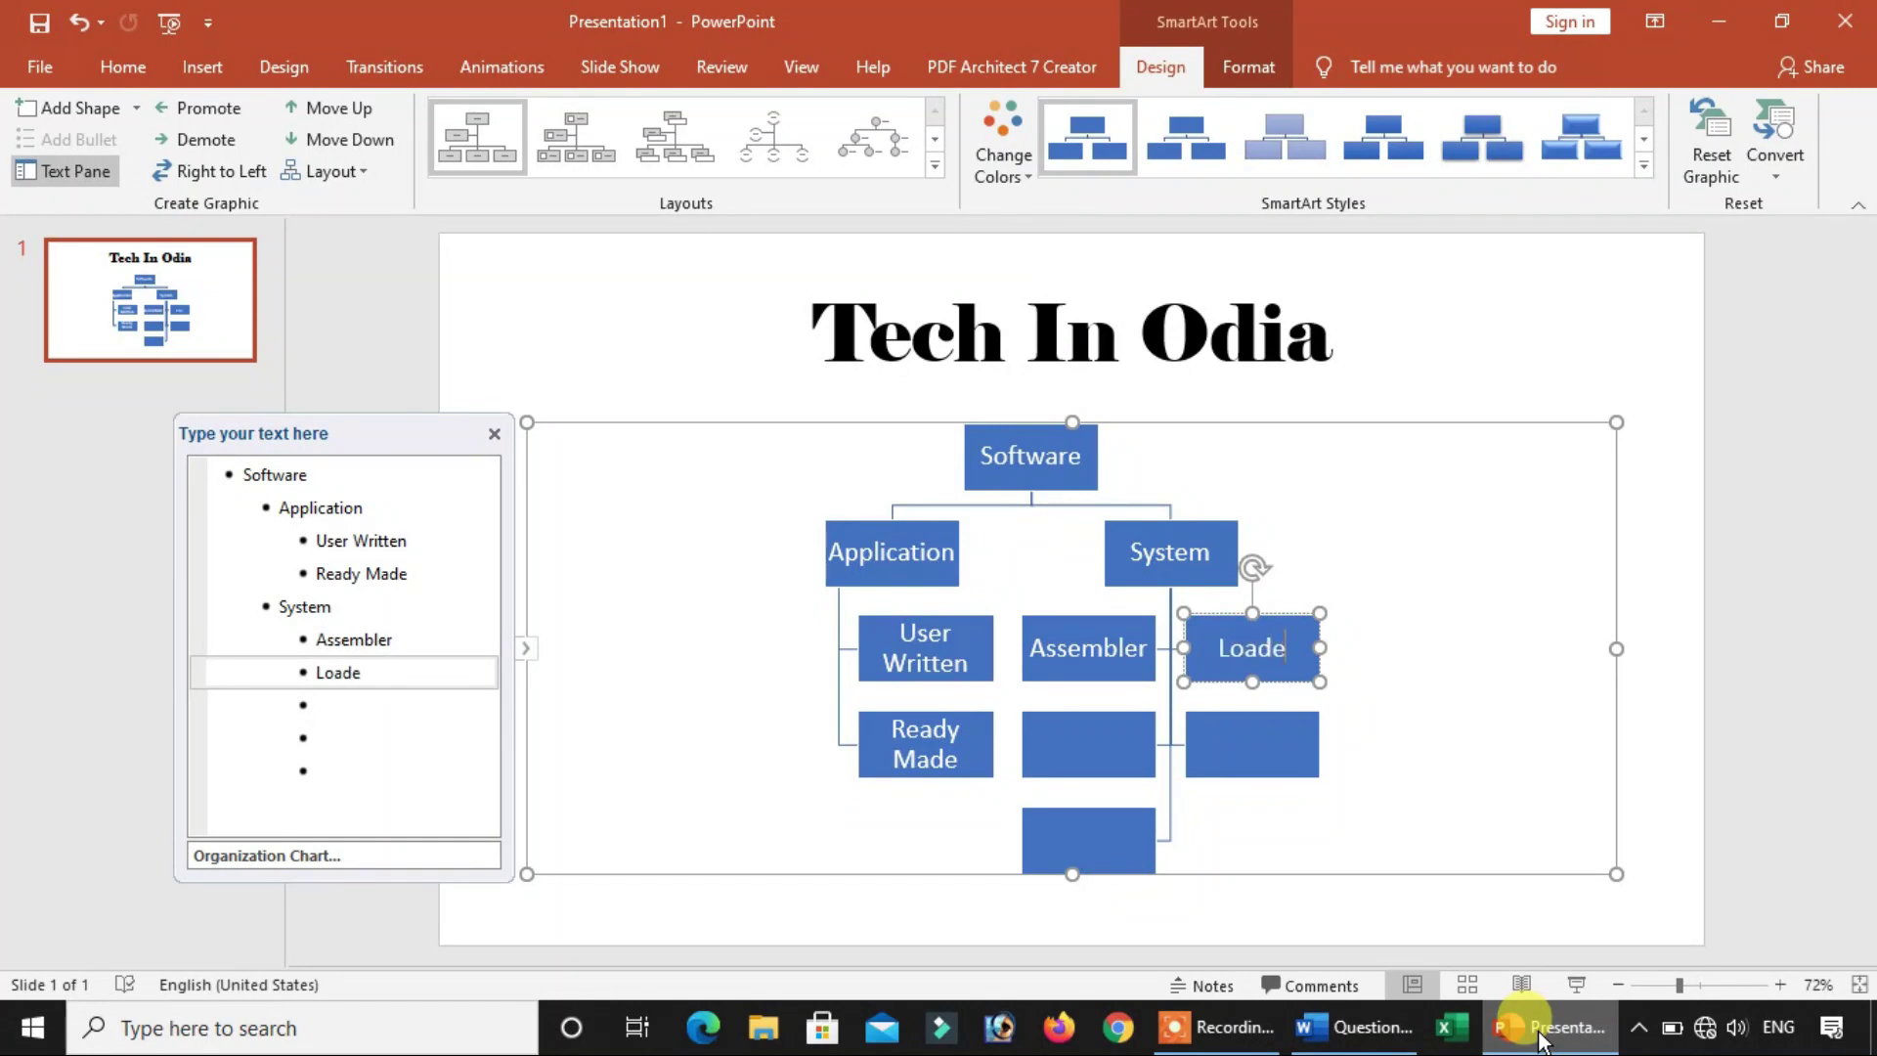
Fill the remaining System boxes with 'Linker', 'Compiler' and 'OS', then deselect the diagram
click(1547, 1030)
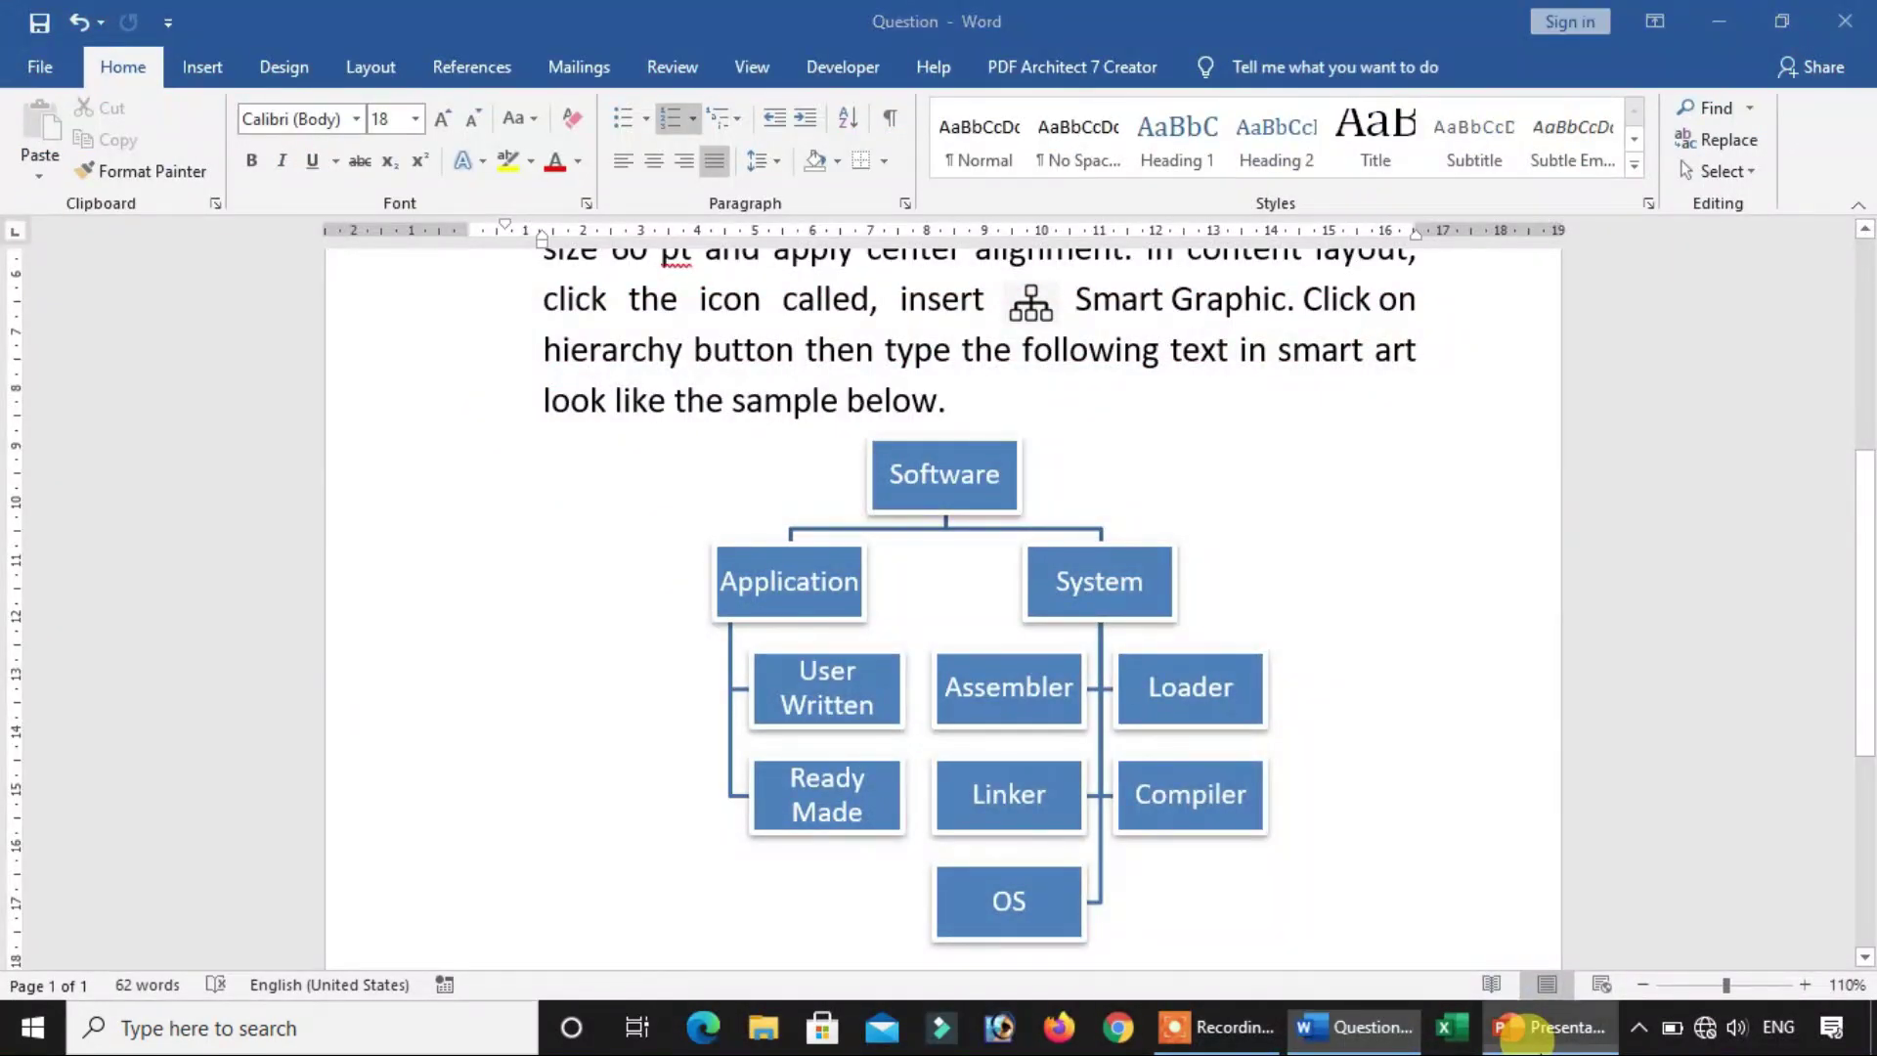
click(1547, 1030)
click(1097, 753)
text(Linker)
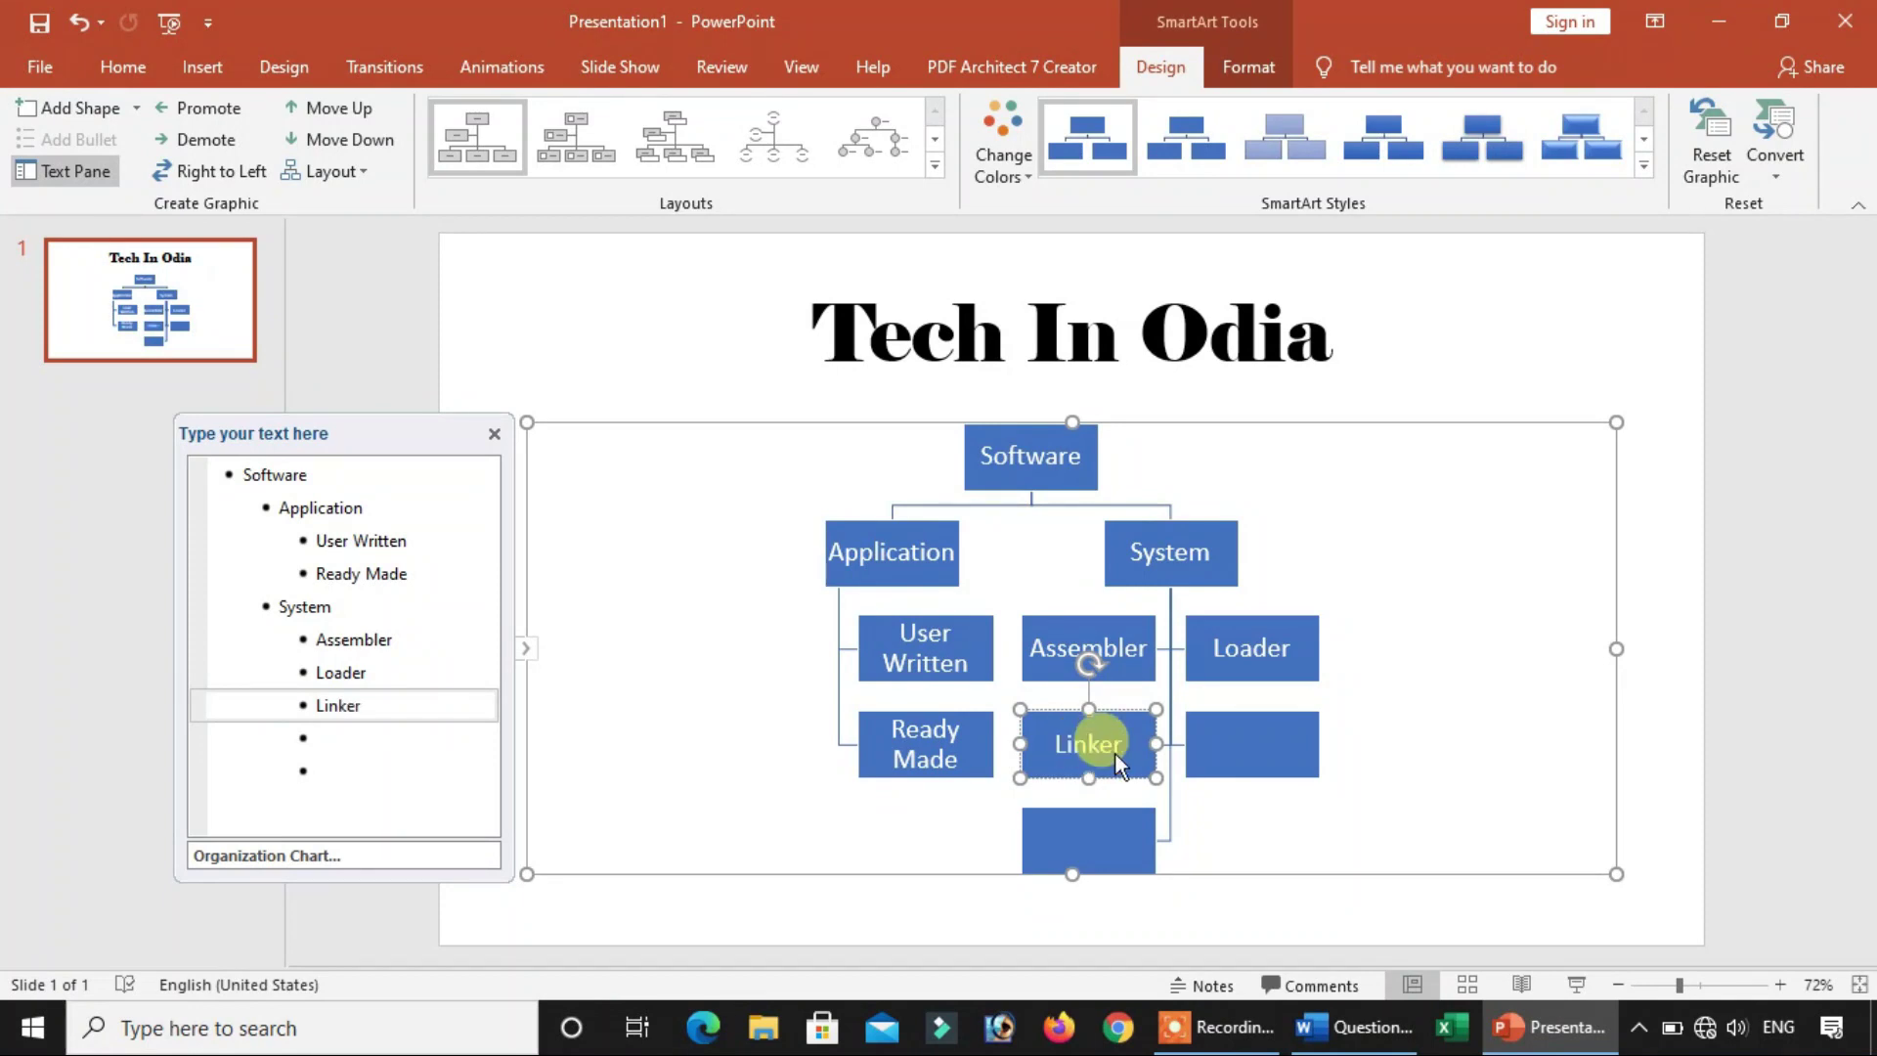
click(1253, 745)
text(Compiler)
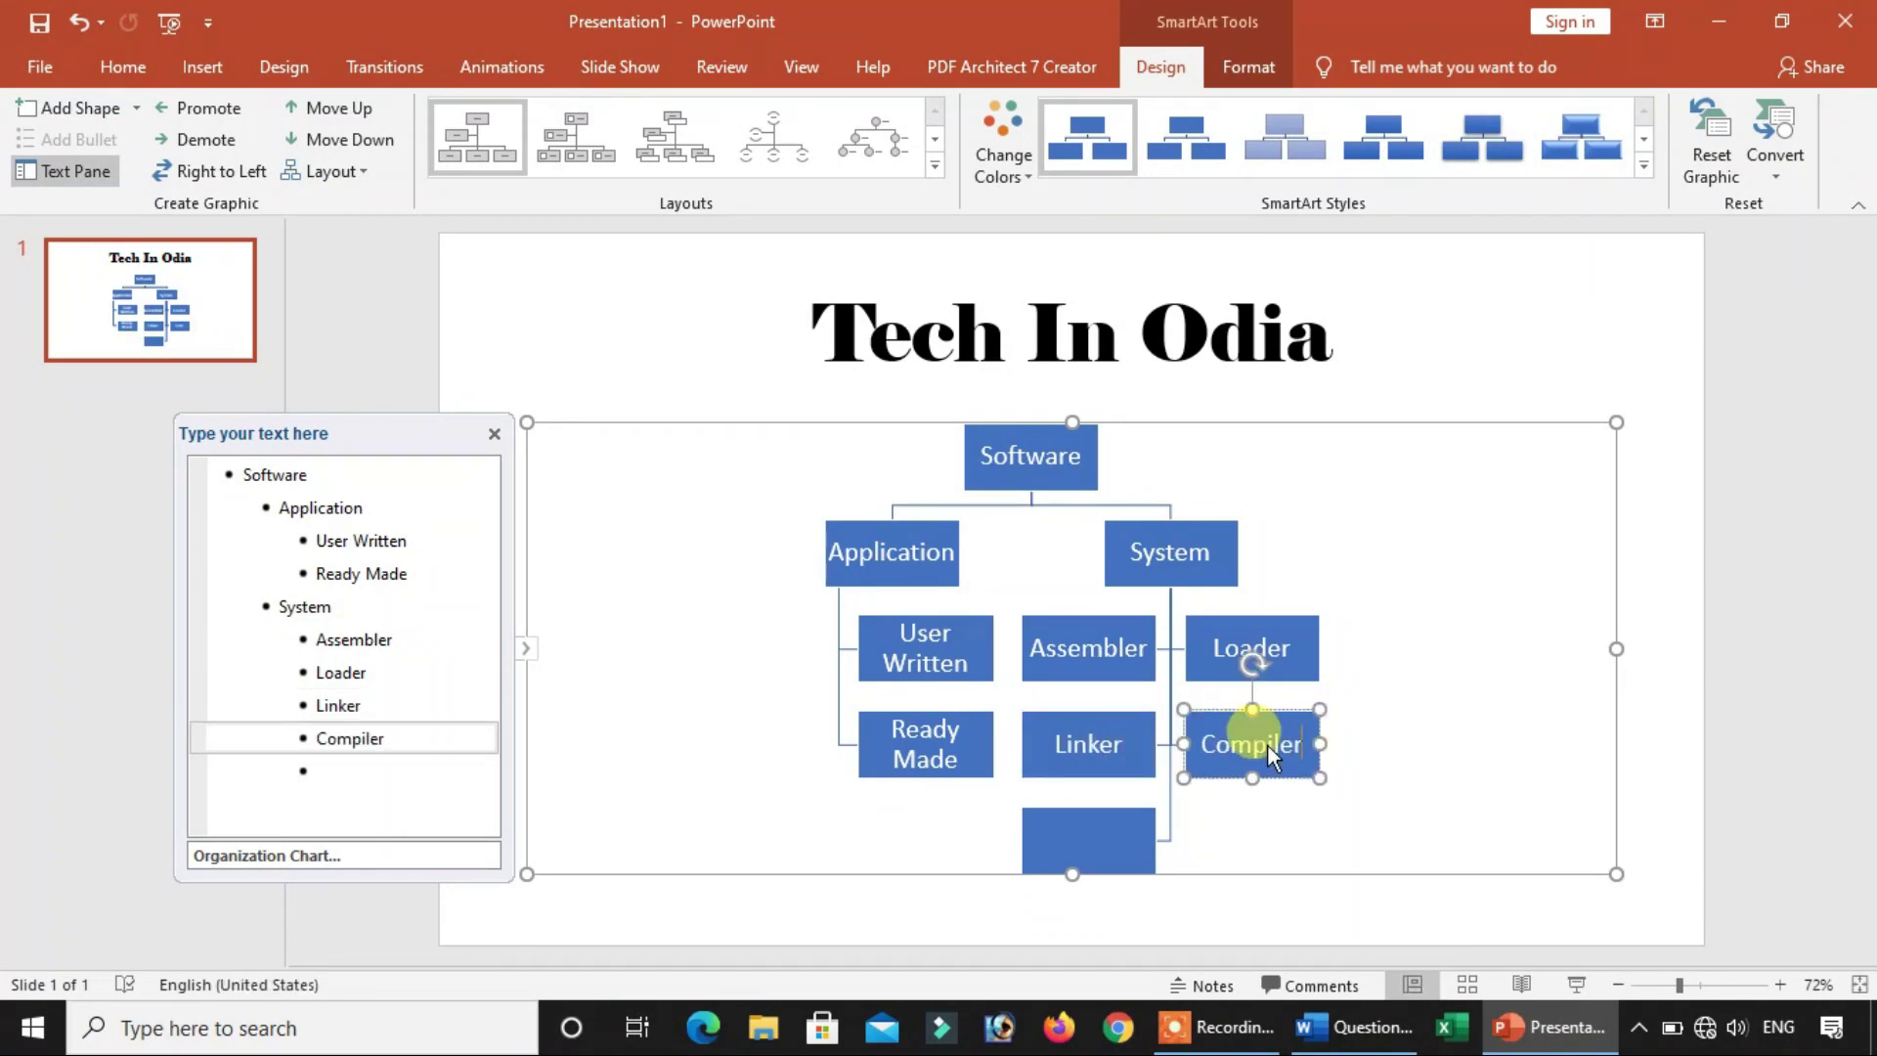
click(1053, 837)
text(OS)
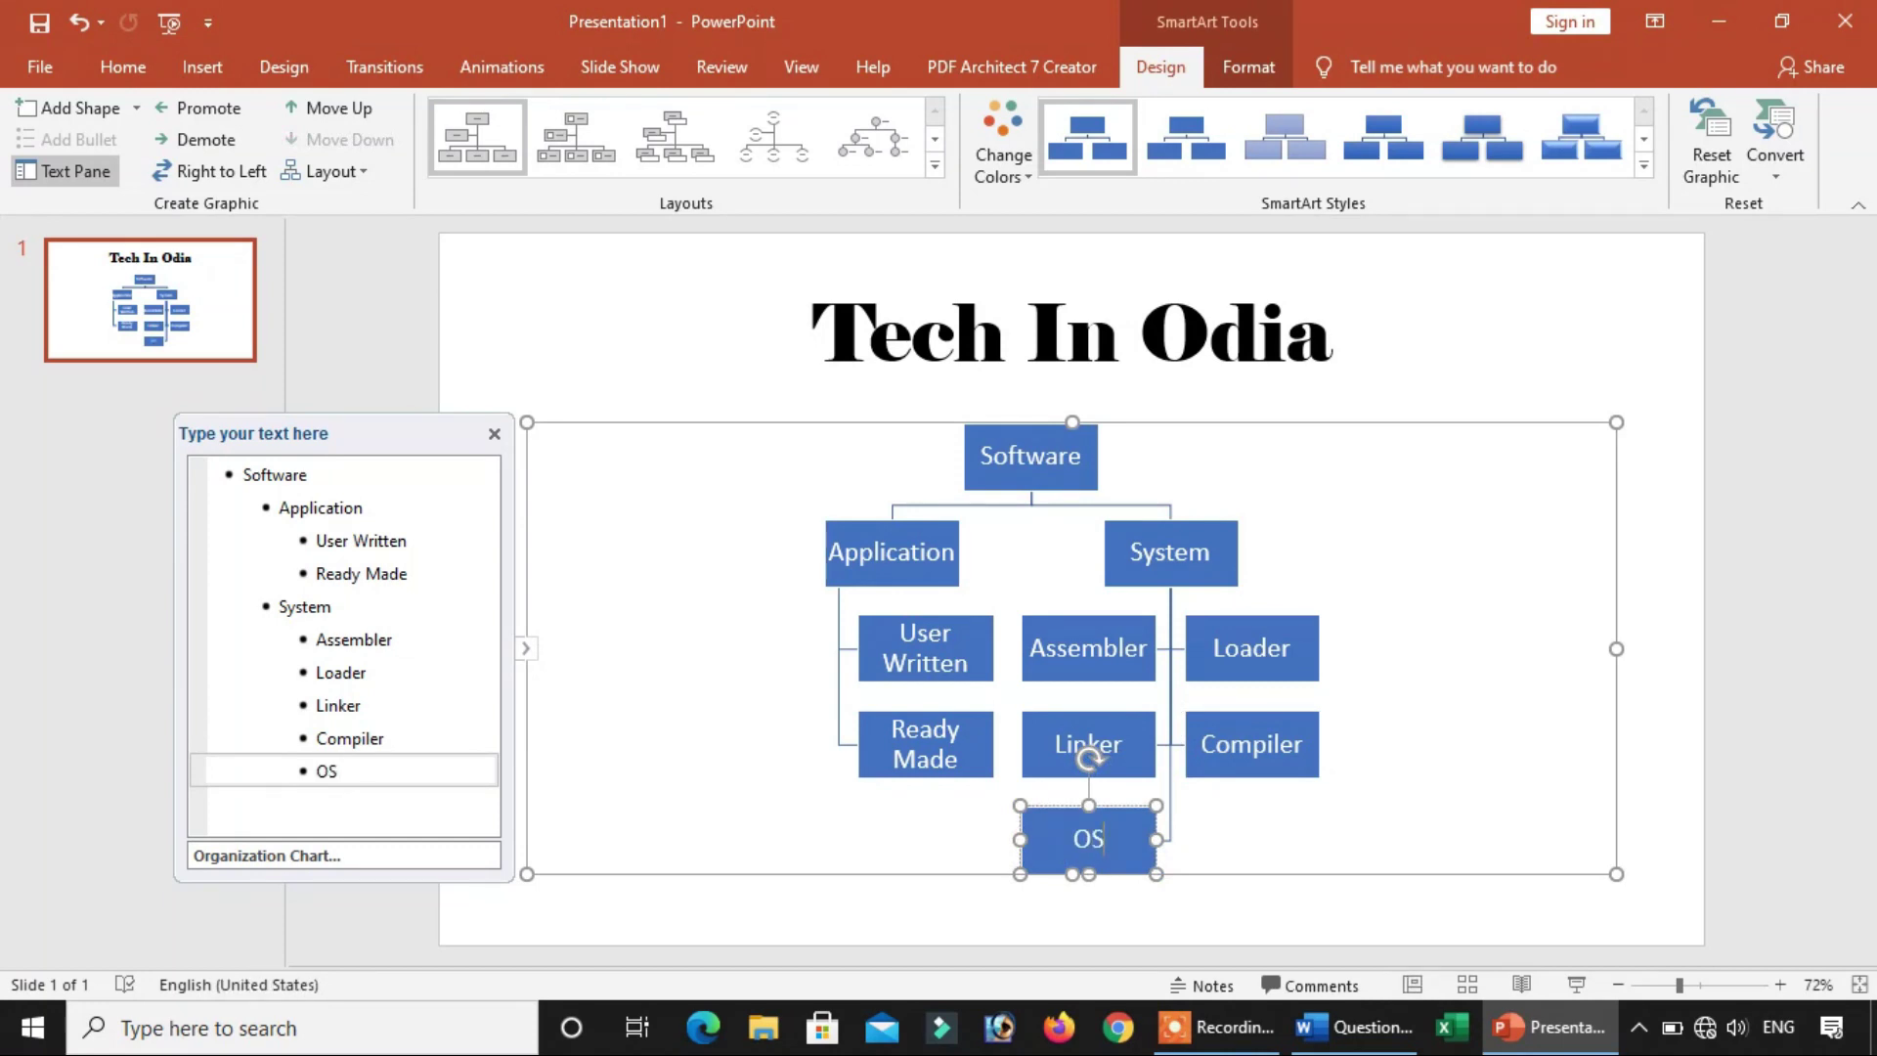
click(1289, 894)
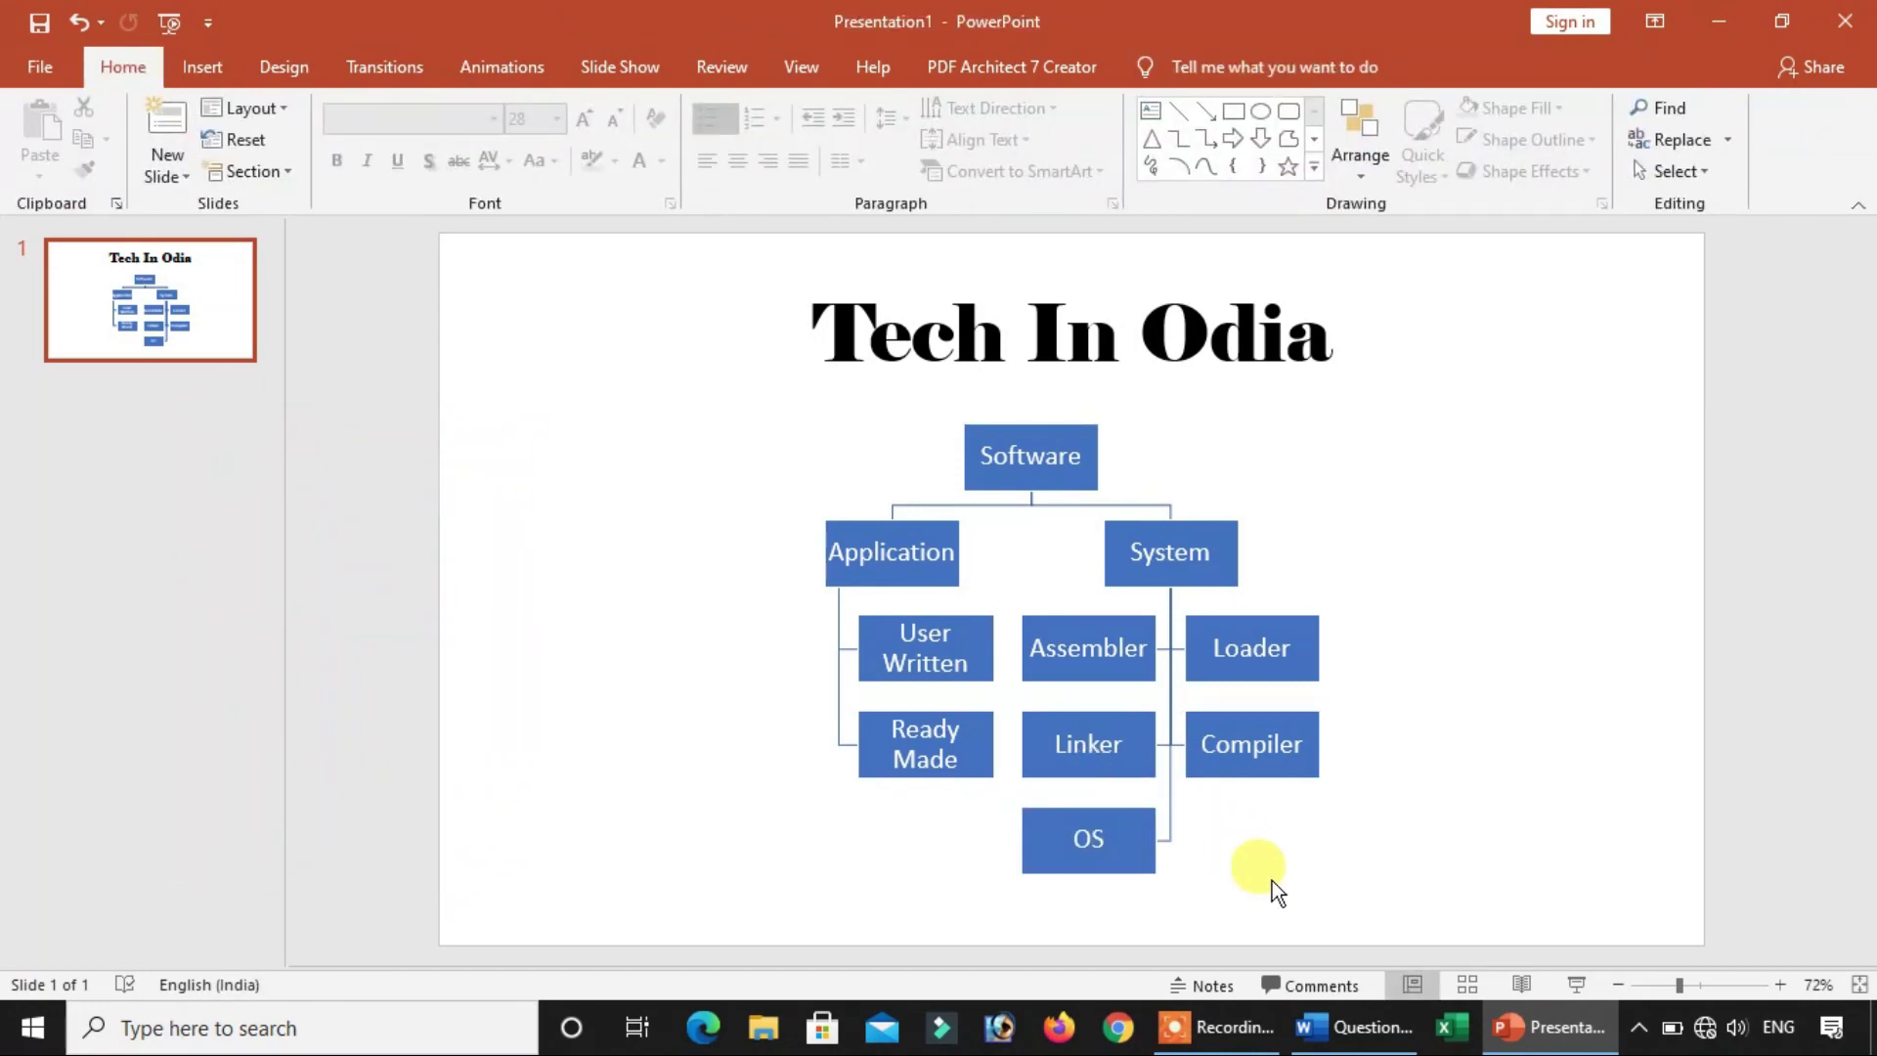
click(1387, 792)
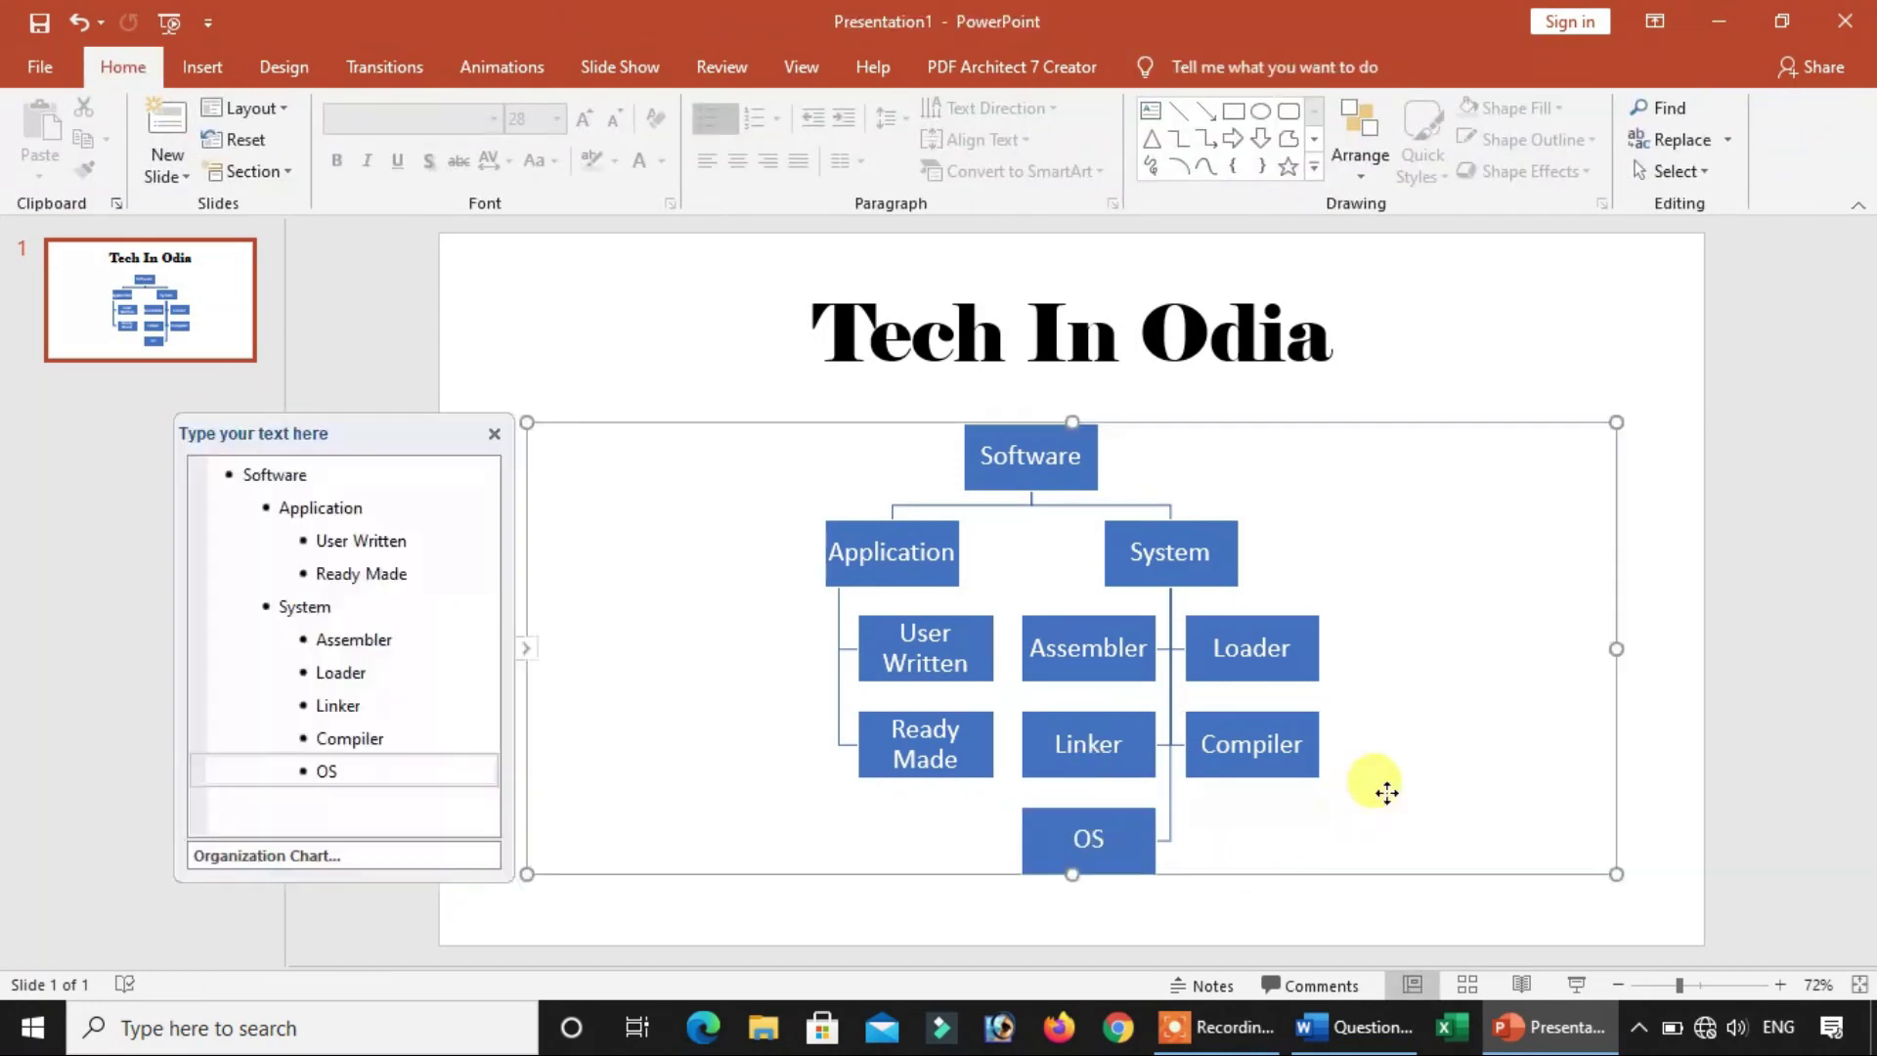
click(1408, 308)
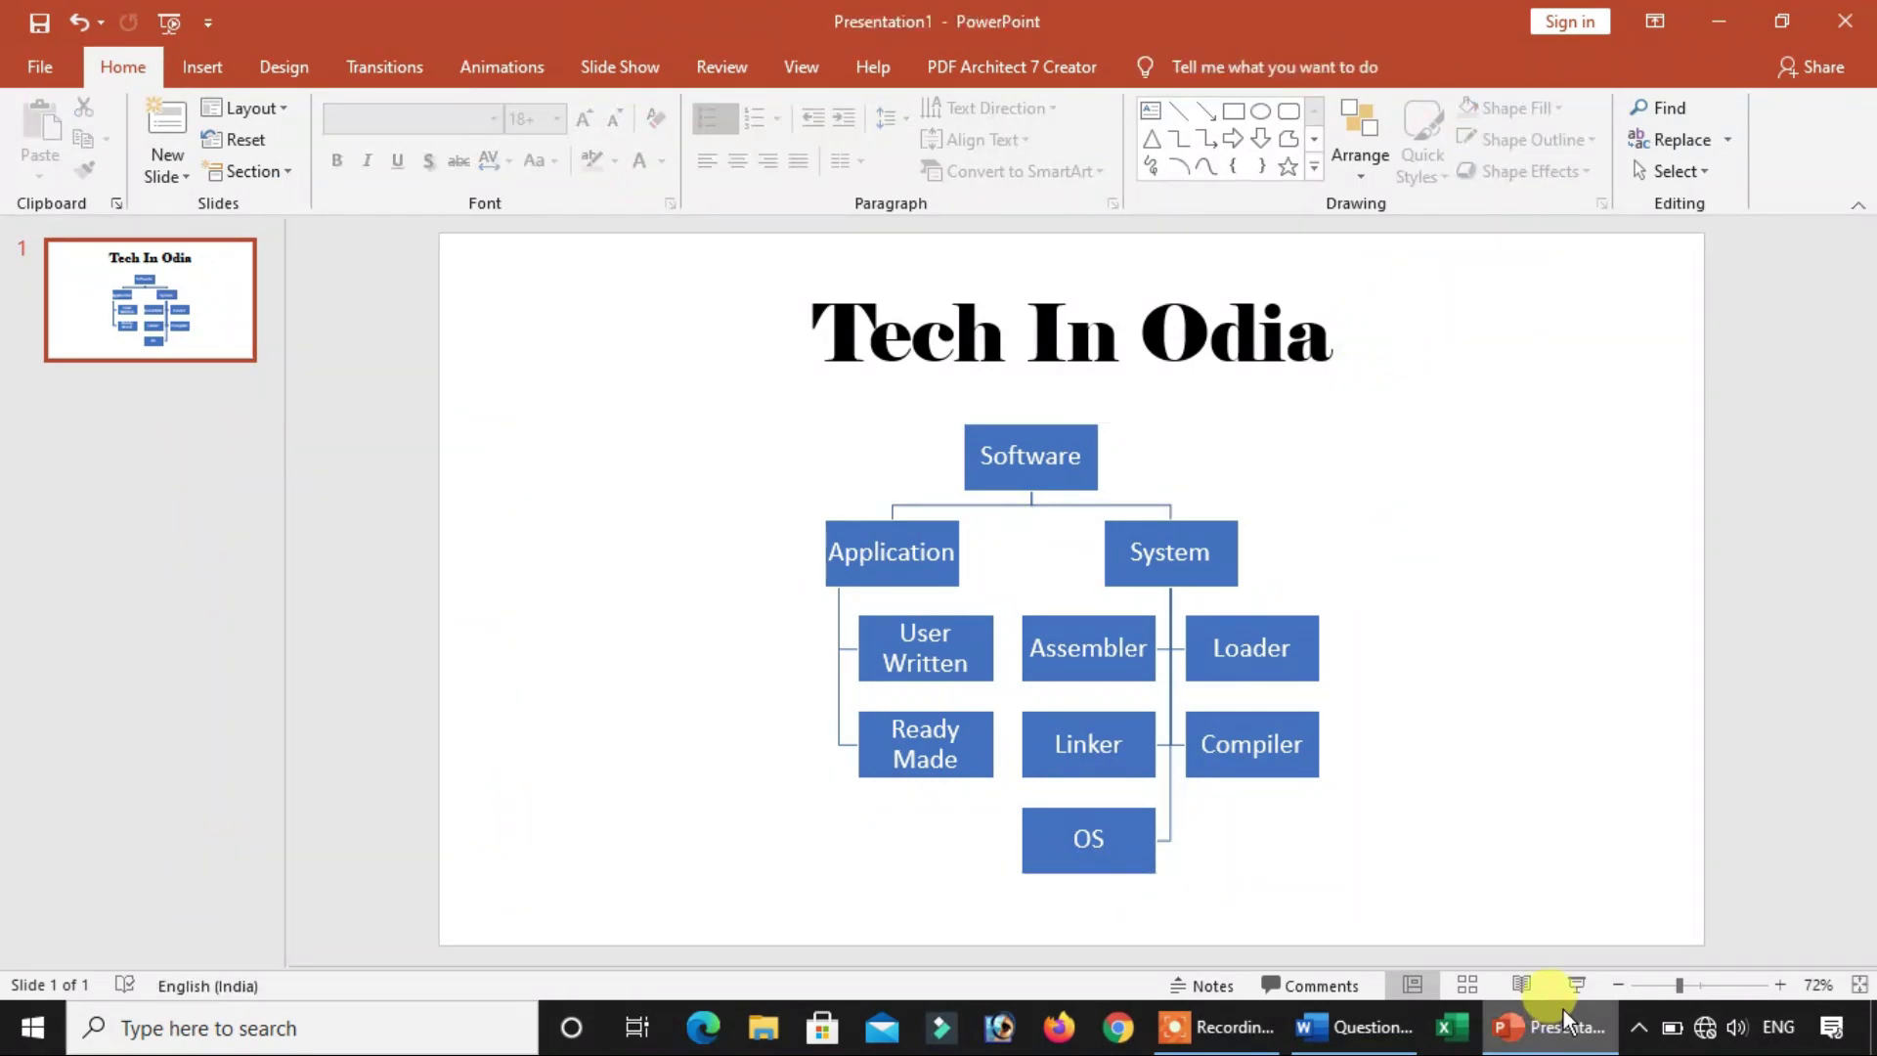
click(1564, 1022)
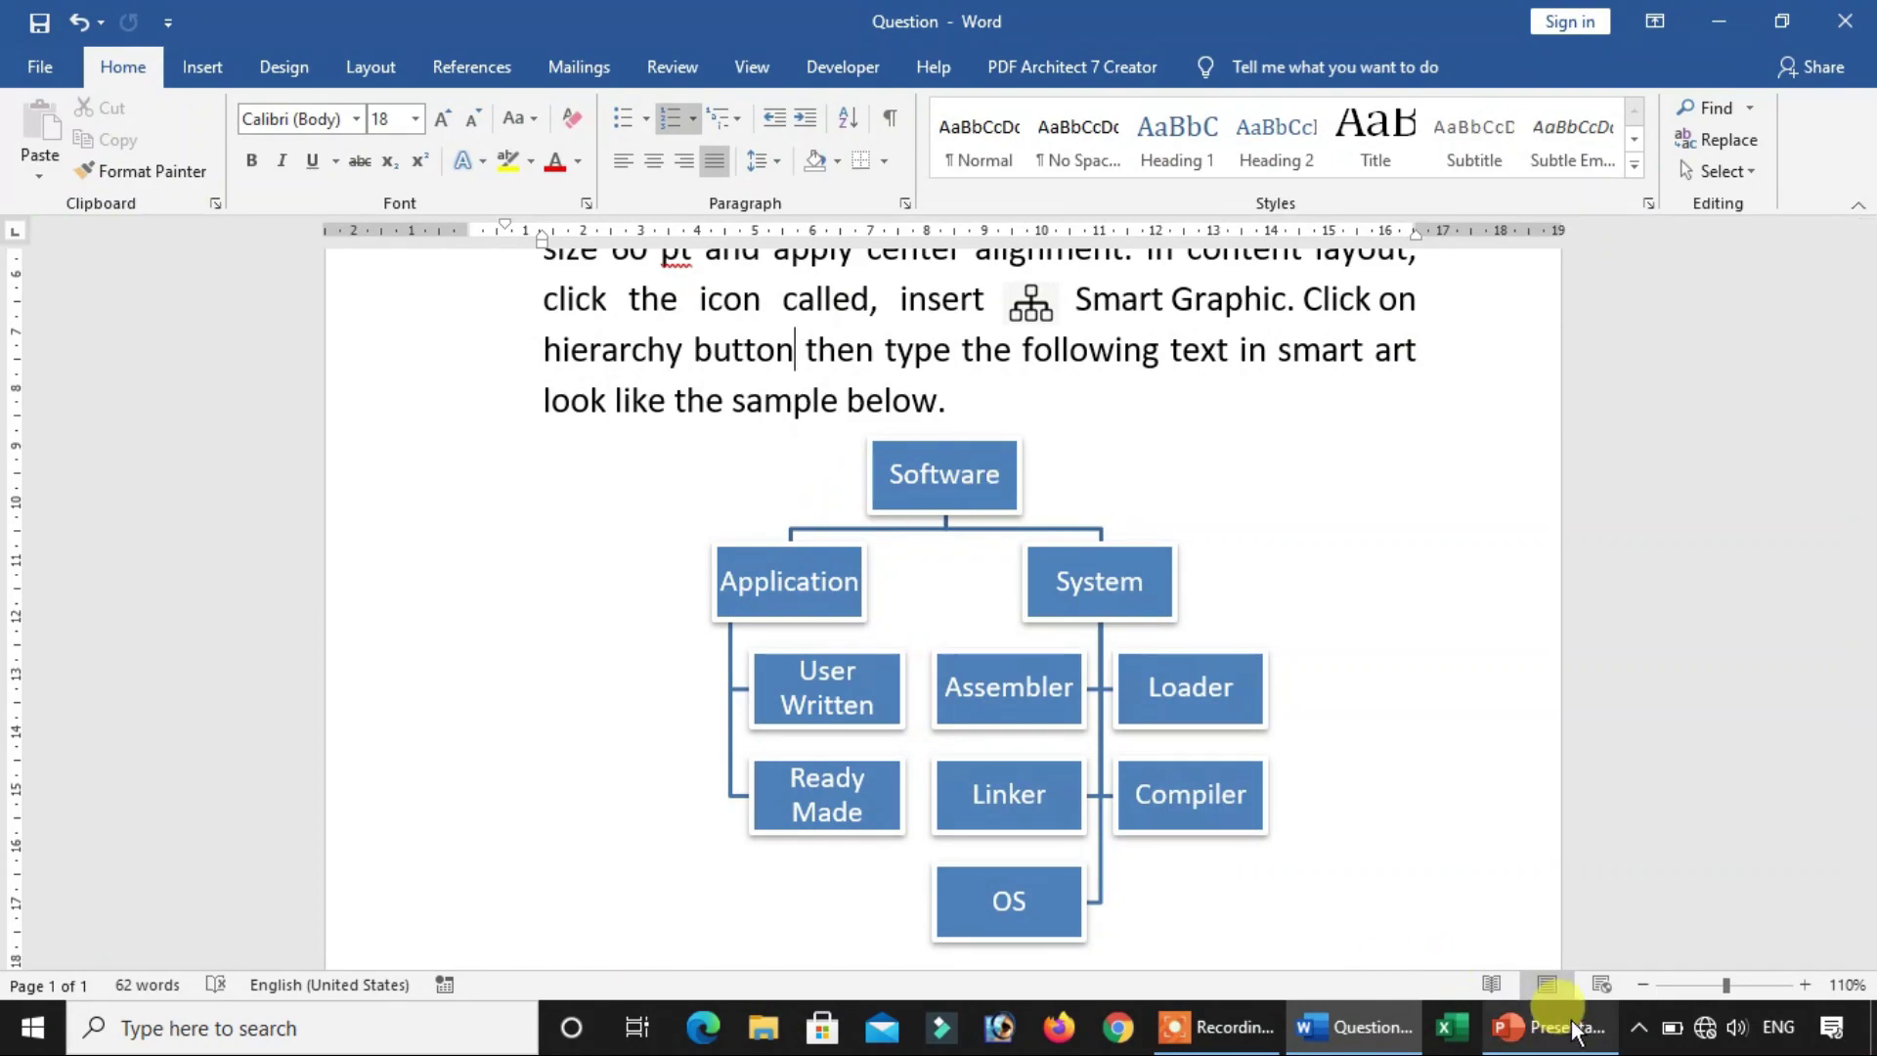
click(1369, 1026)
click(1369, 1026)
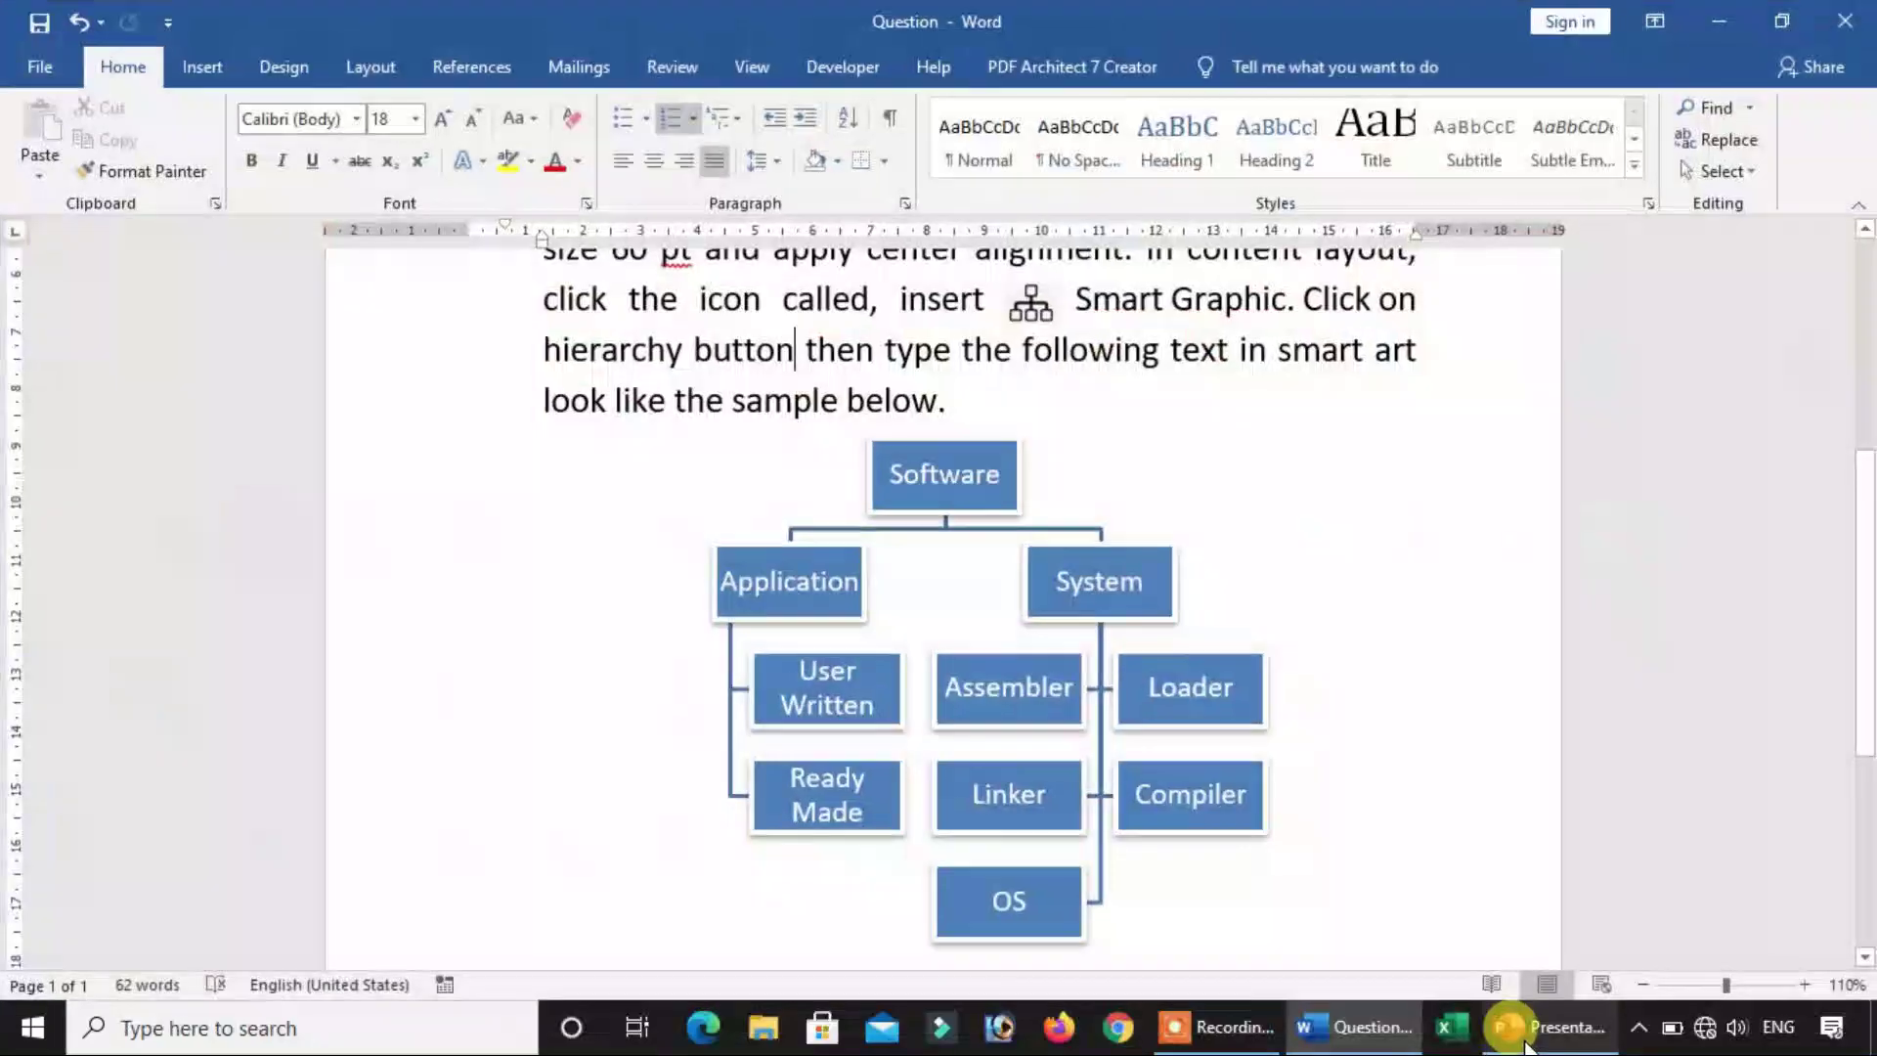
click(1549, 1027)
click(1177, 571)
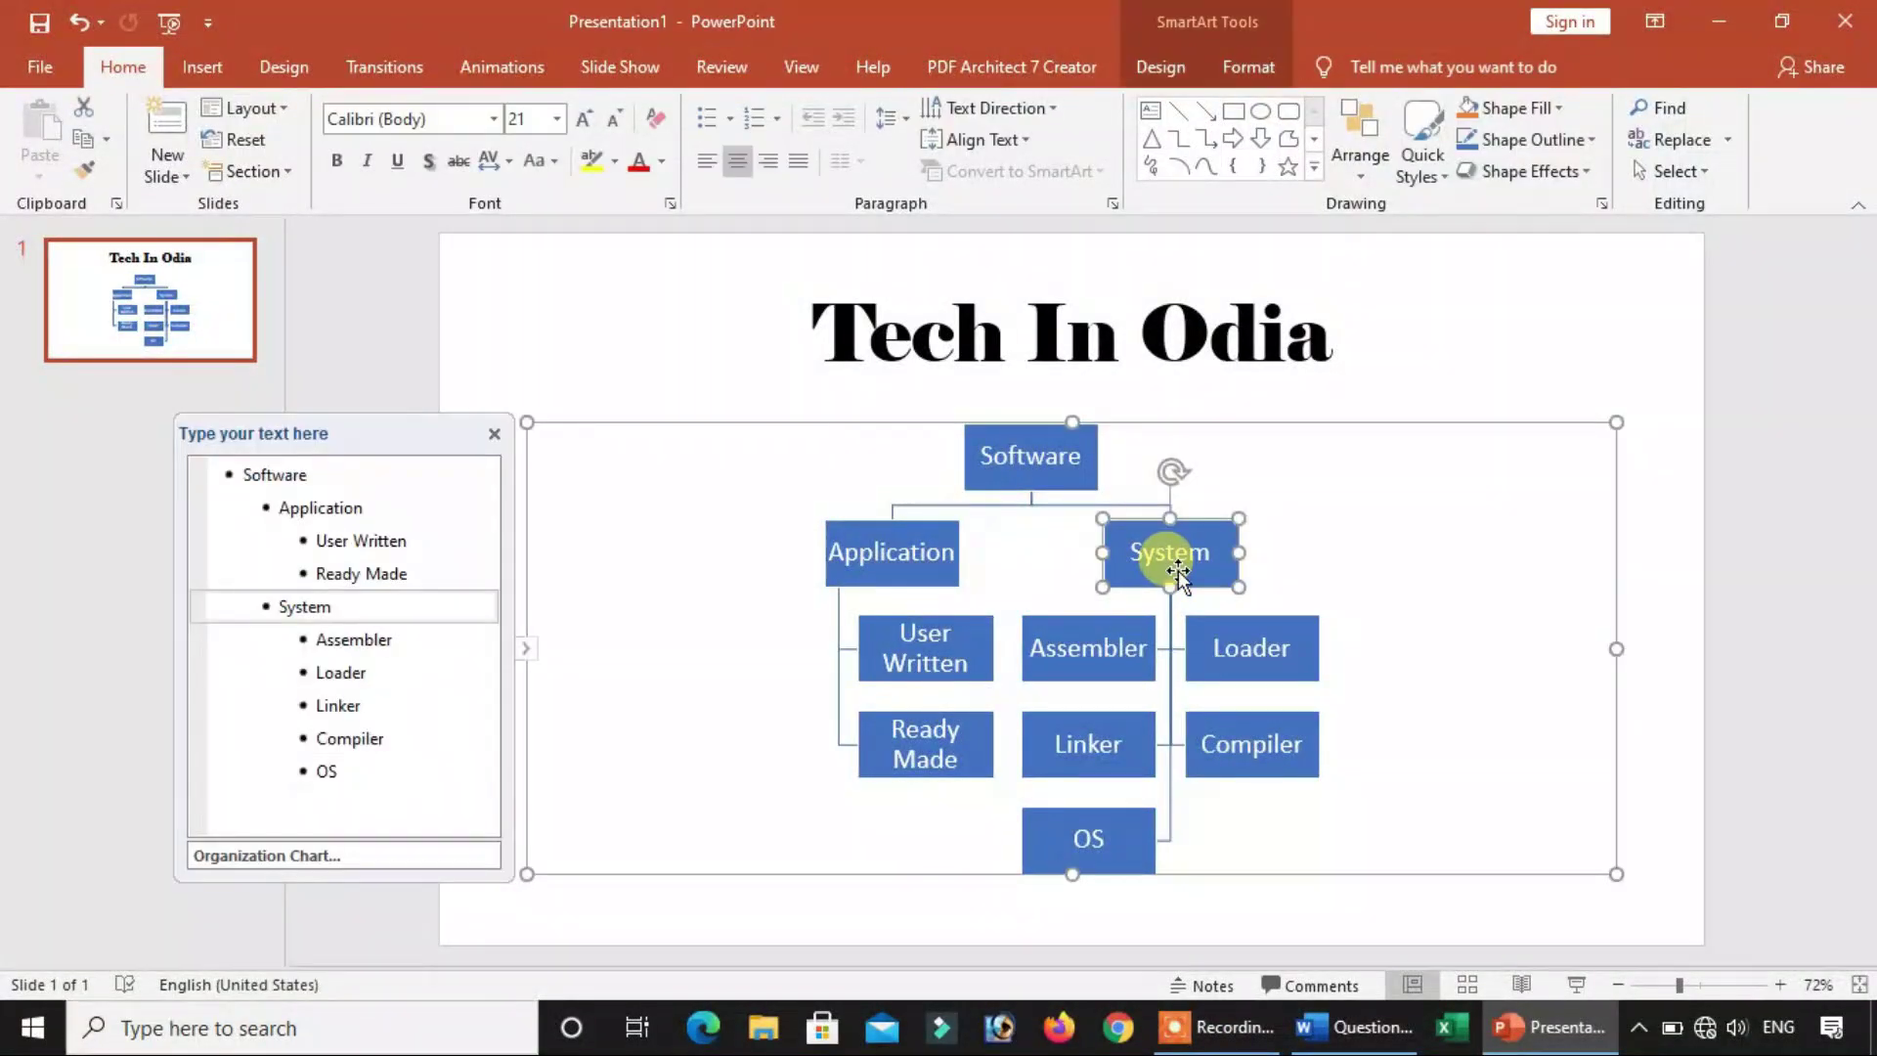
Select the whole diagram, browse its SmartArt styles and check the Word sample's style
click(1282, 483)
click(1240, 68)
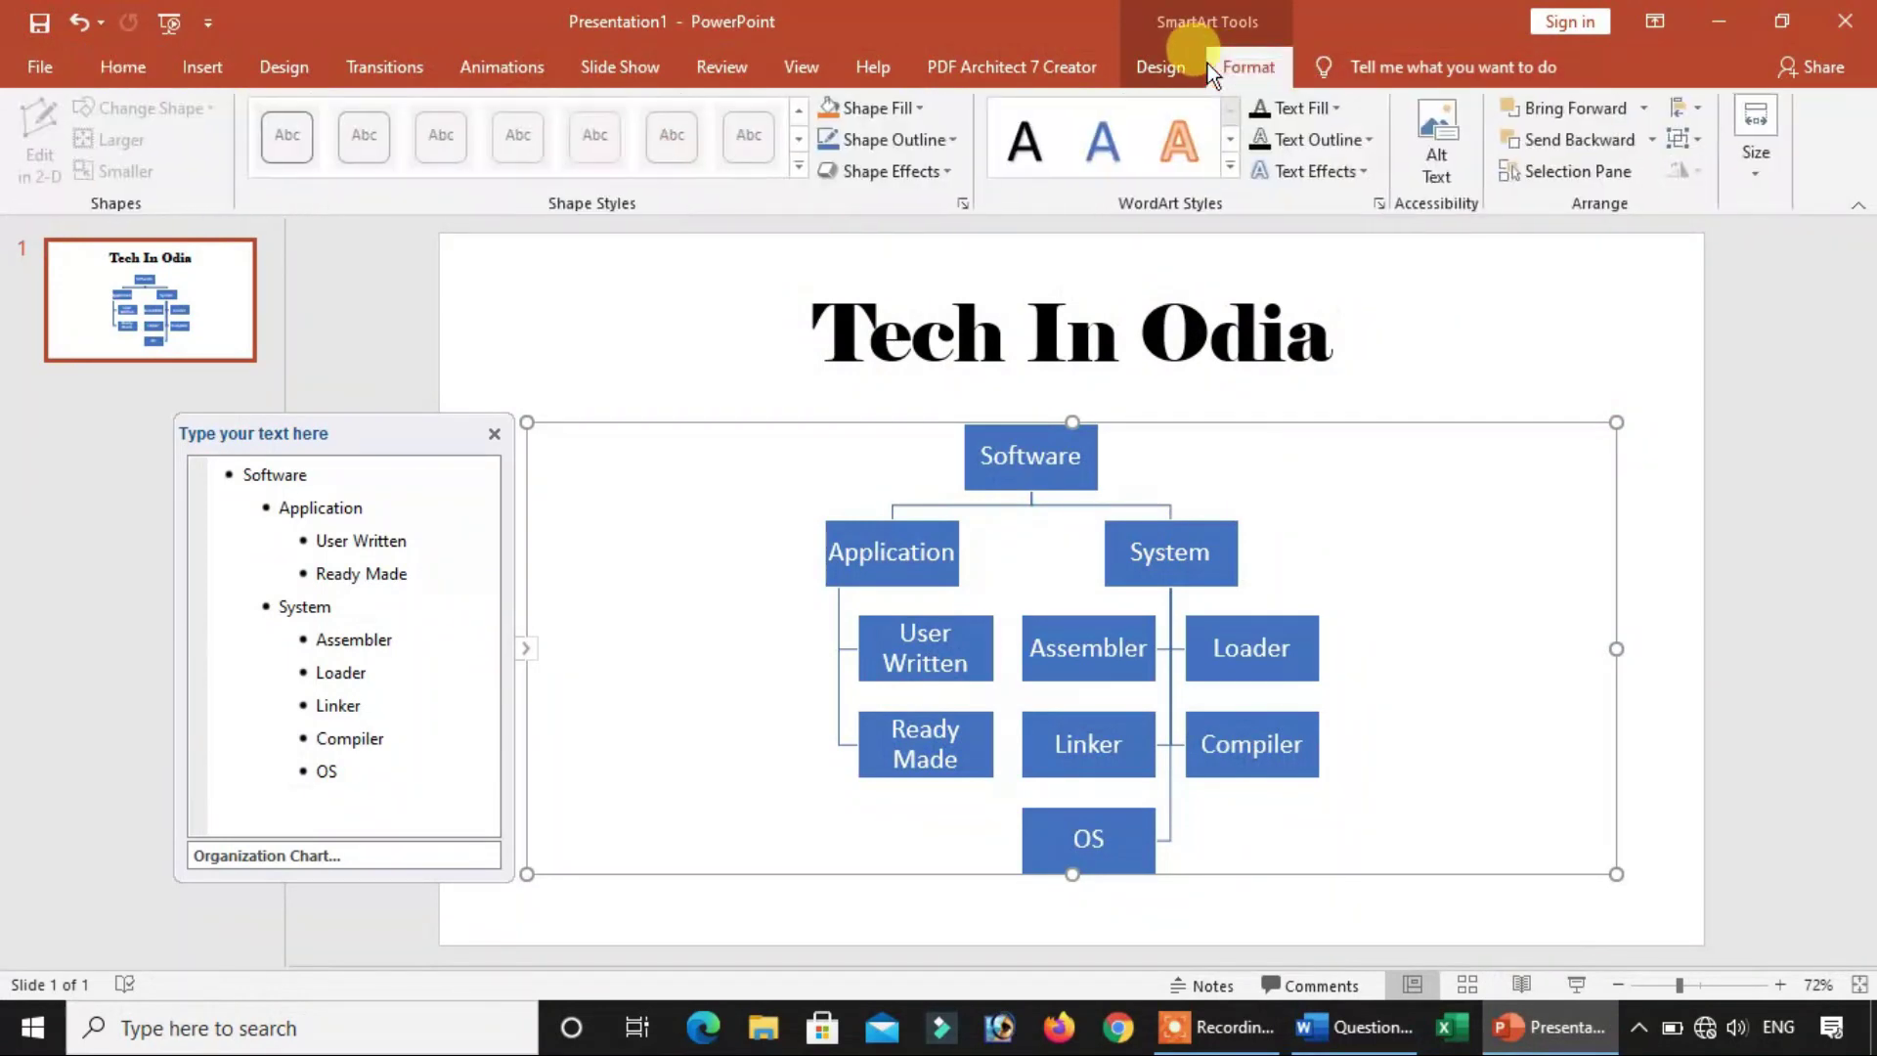
click(1187, 70)
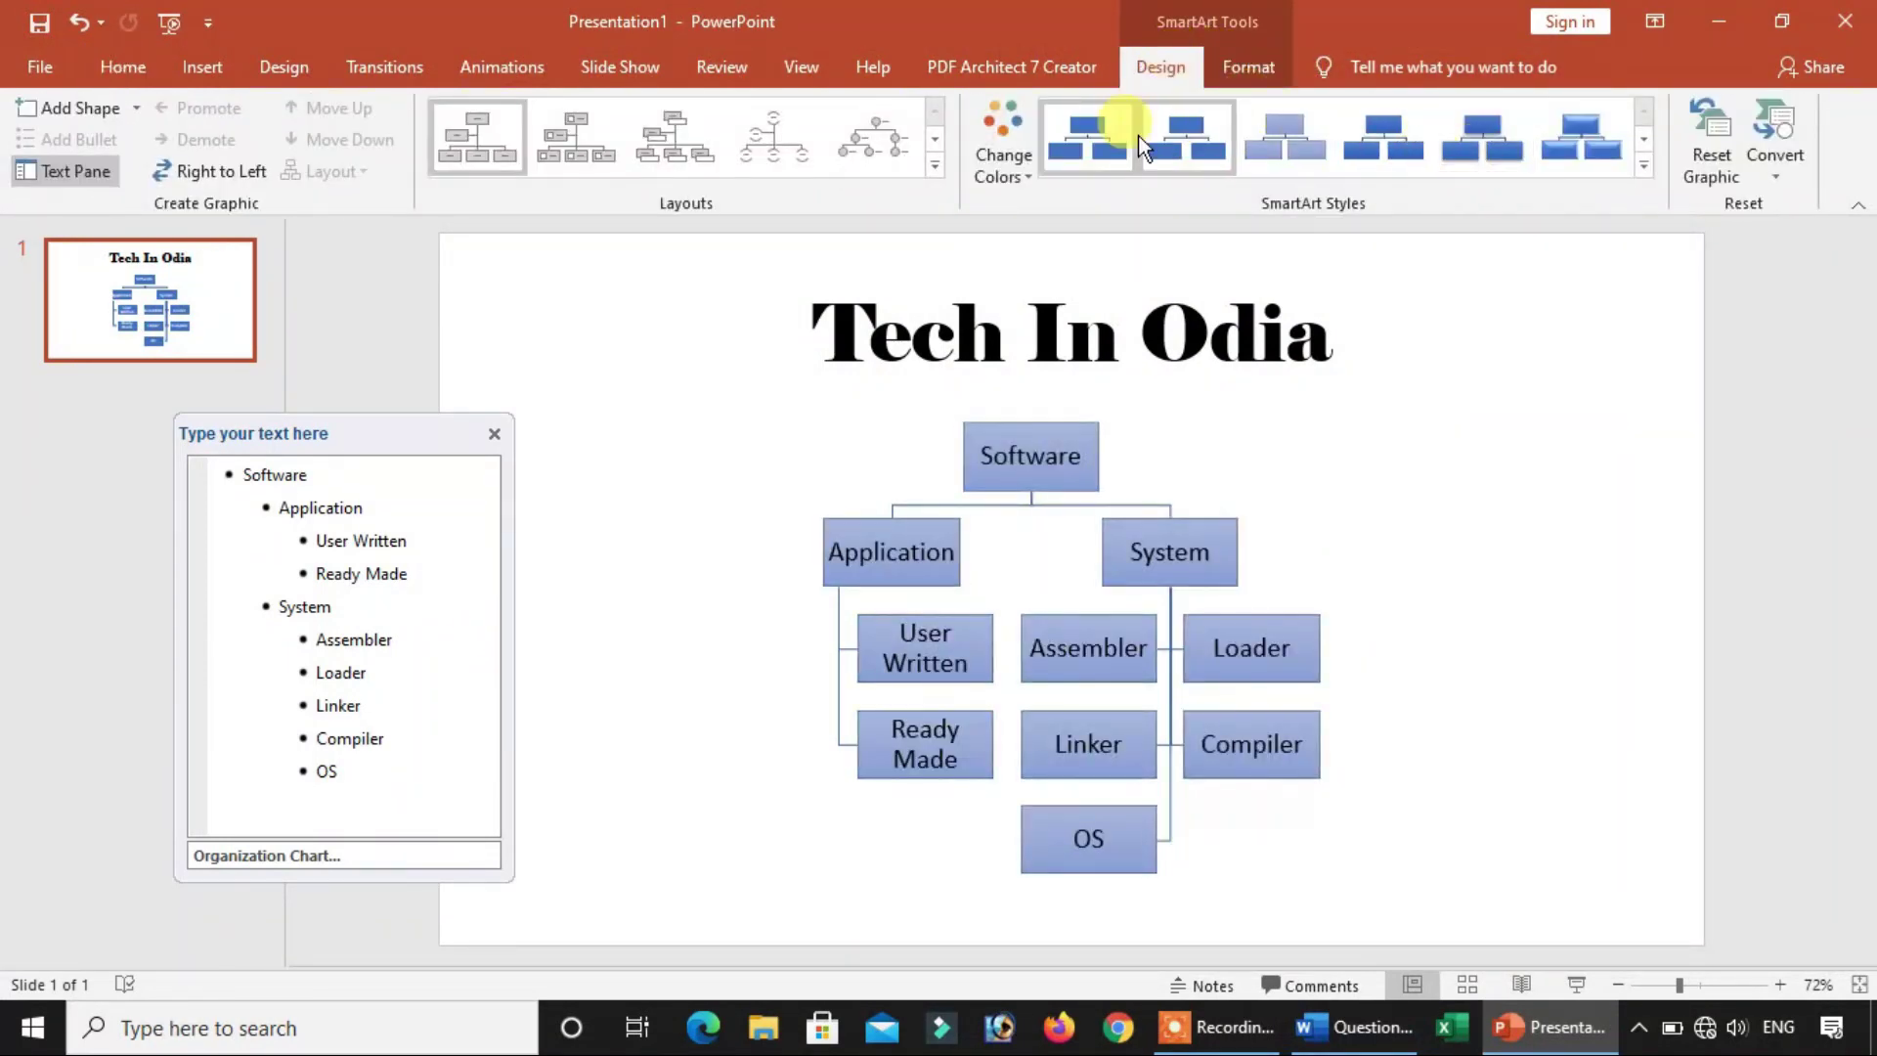
click(1645, 165)
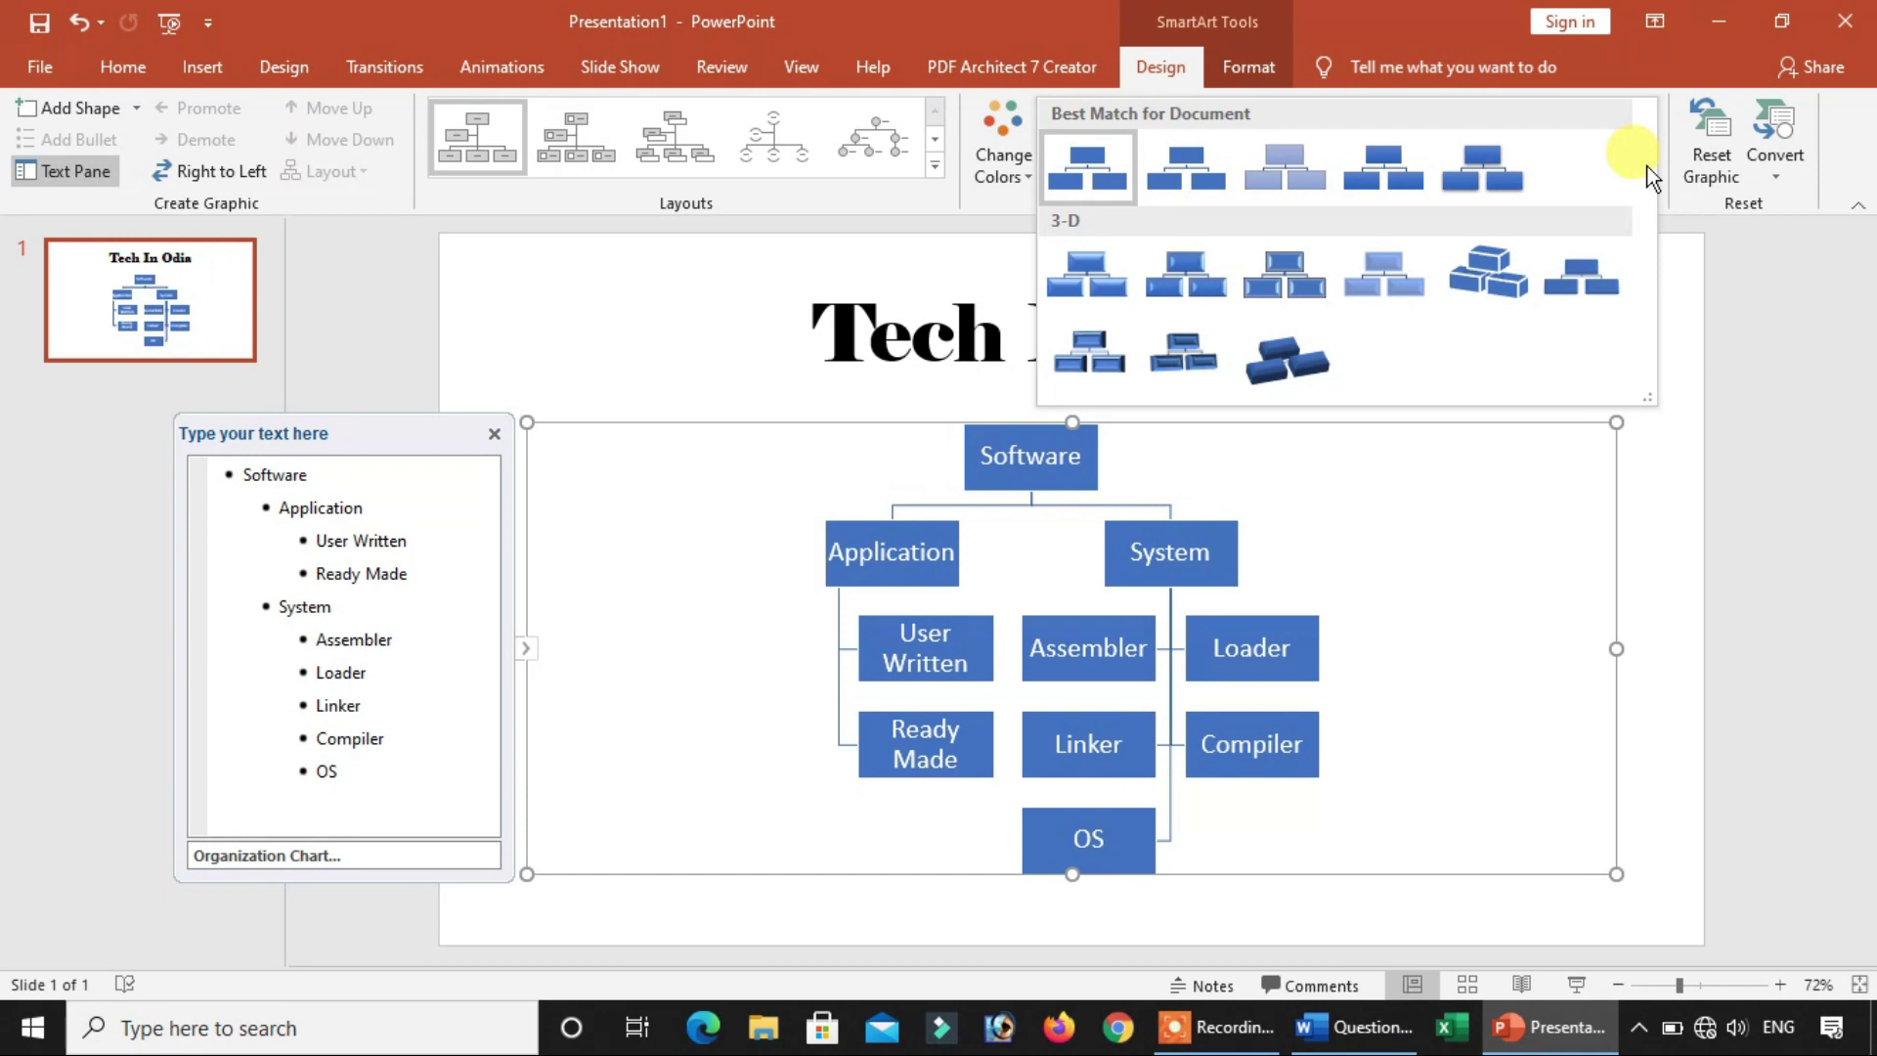
key(alt+Tab)
scroll(1367, 682, up, 2)
scroll(1367, 682, up, 1)
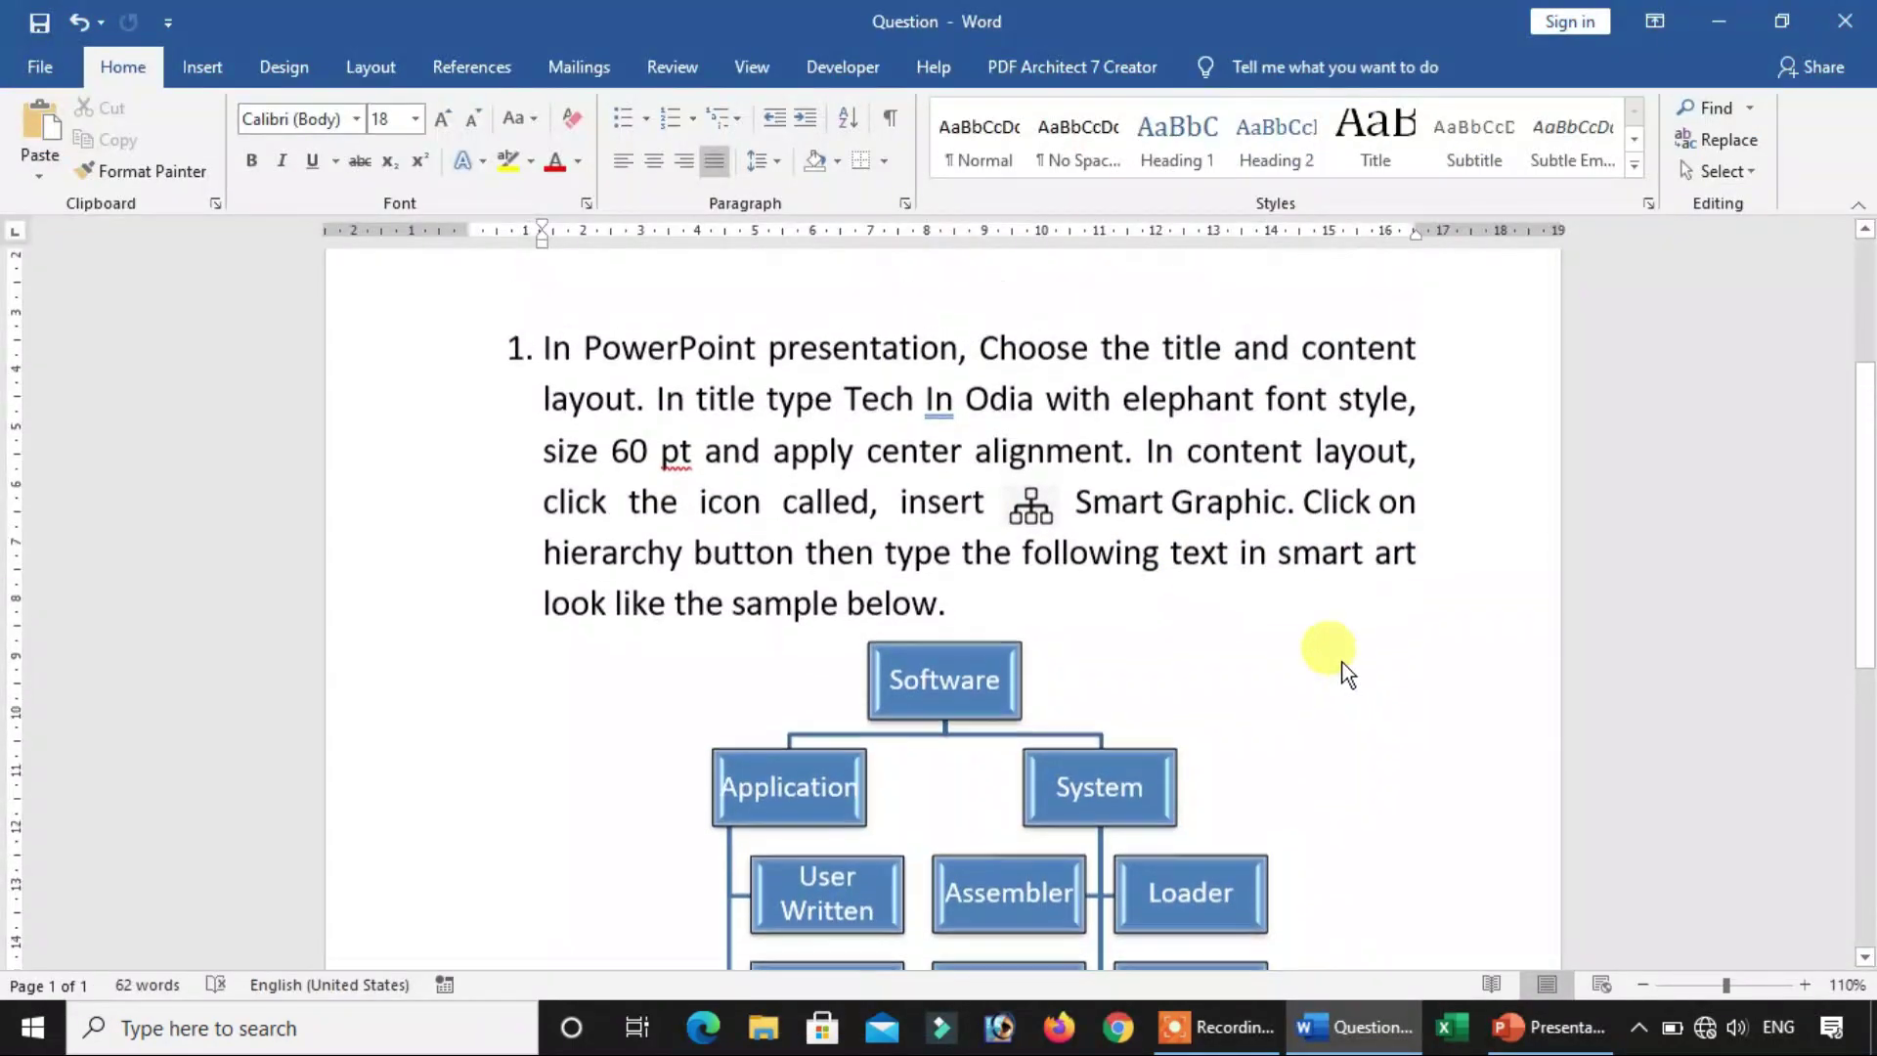
scroll(1325, 670, down, 3)
click(1322, 661)
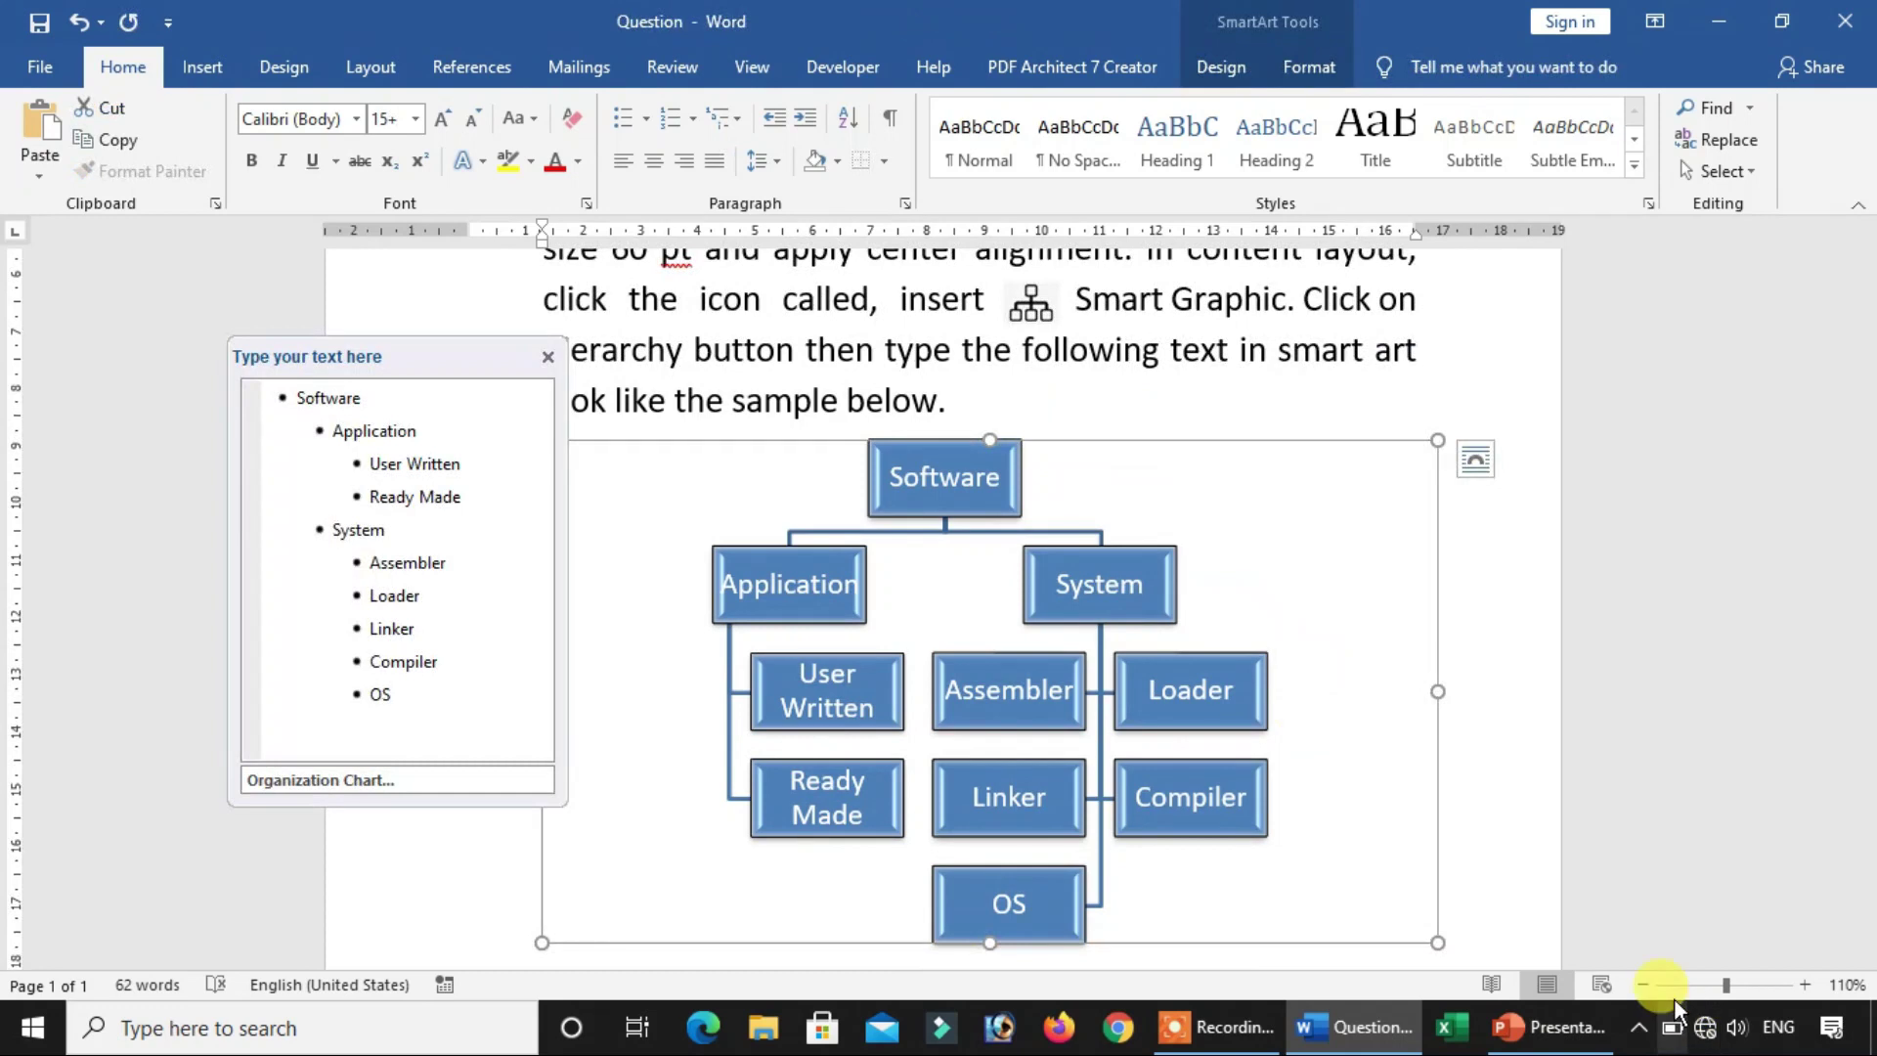
click(1525, 1031)
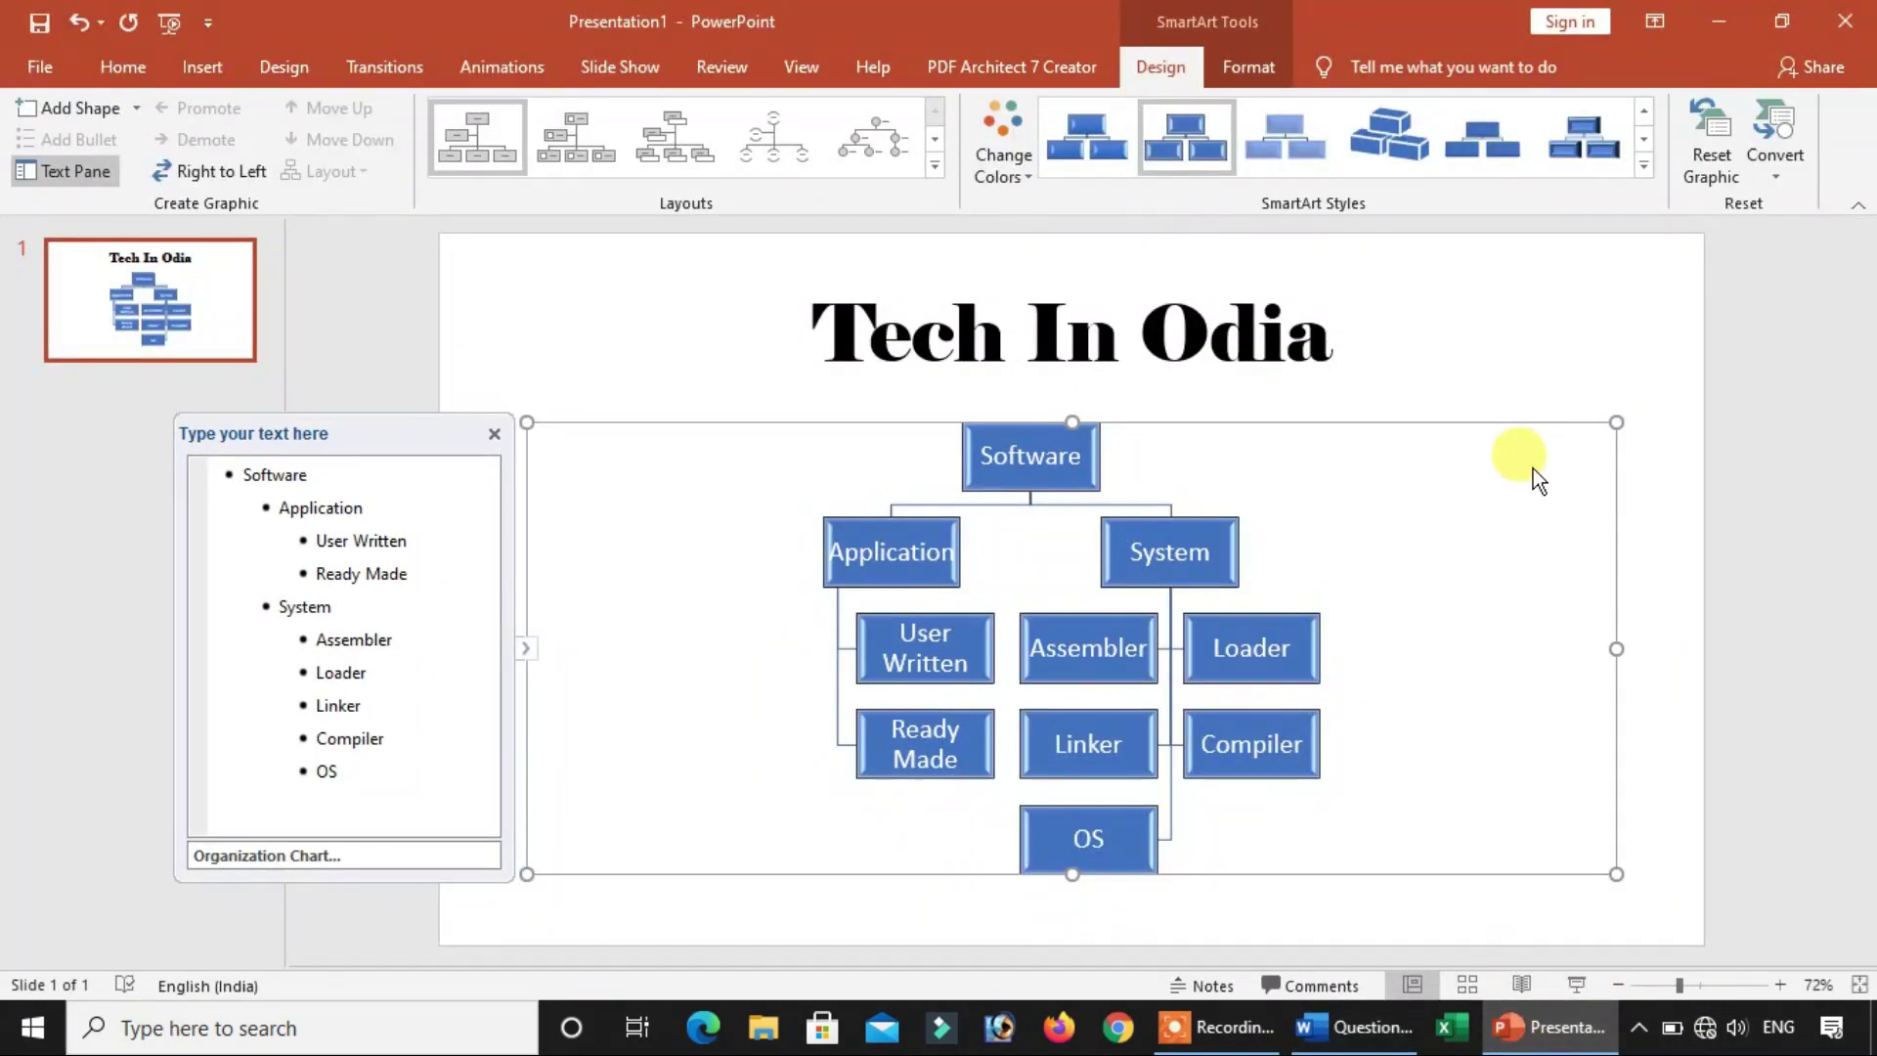
Apply the third 3-D SmartArt style to the diagram and deselect it
click(1643, 166)
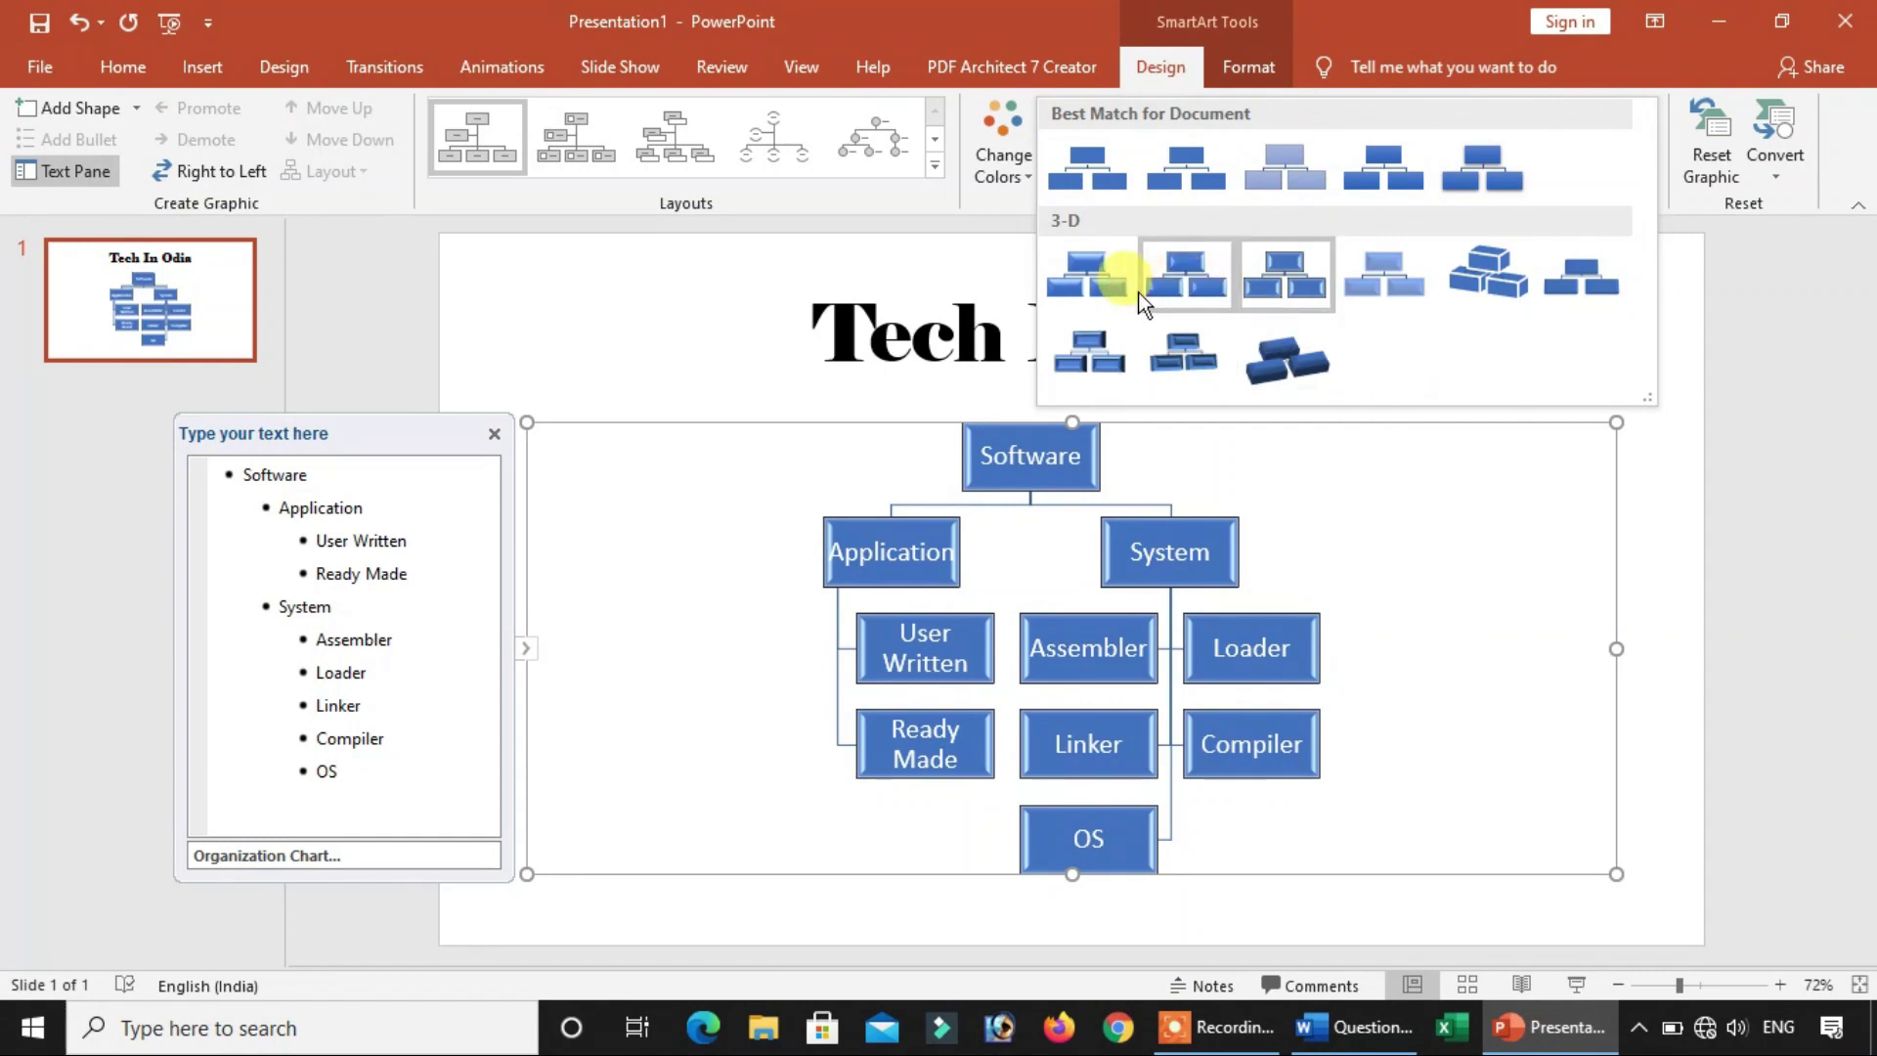
click(1271, 273)
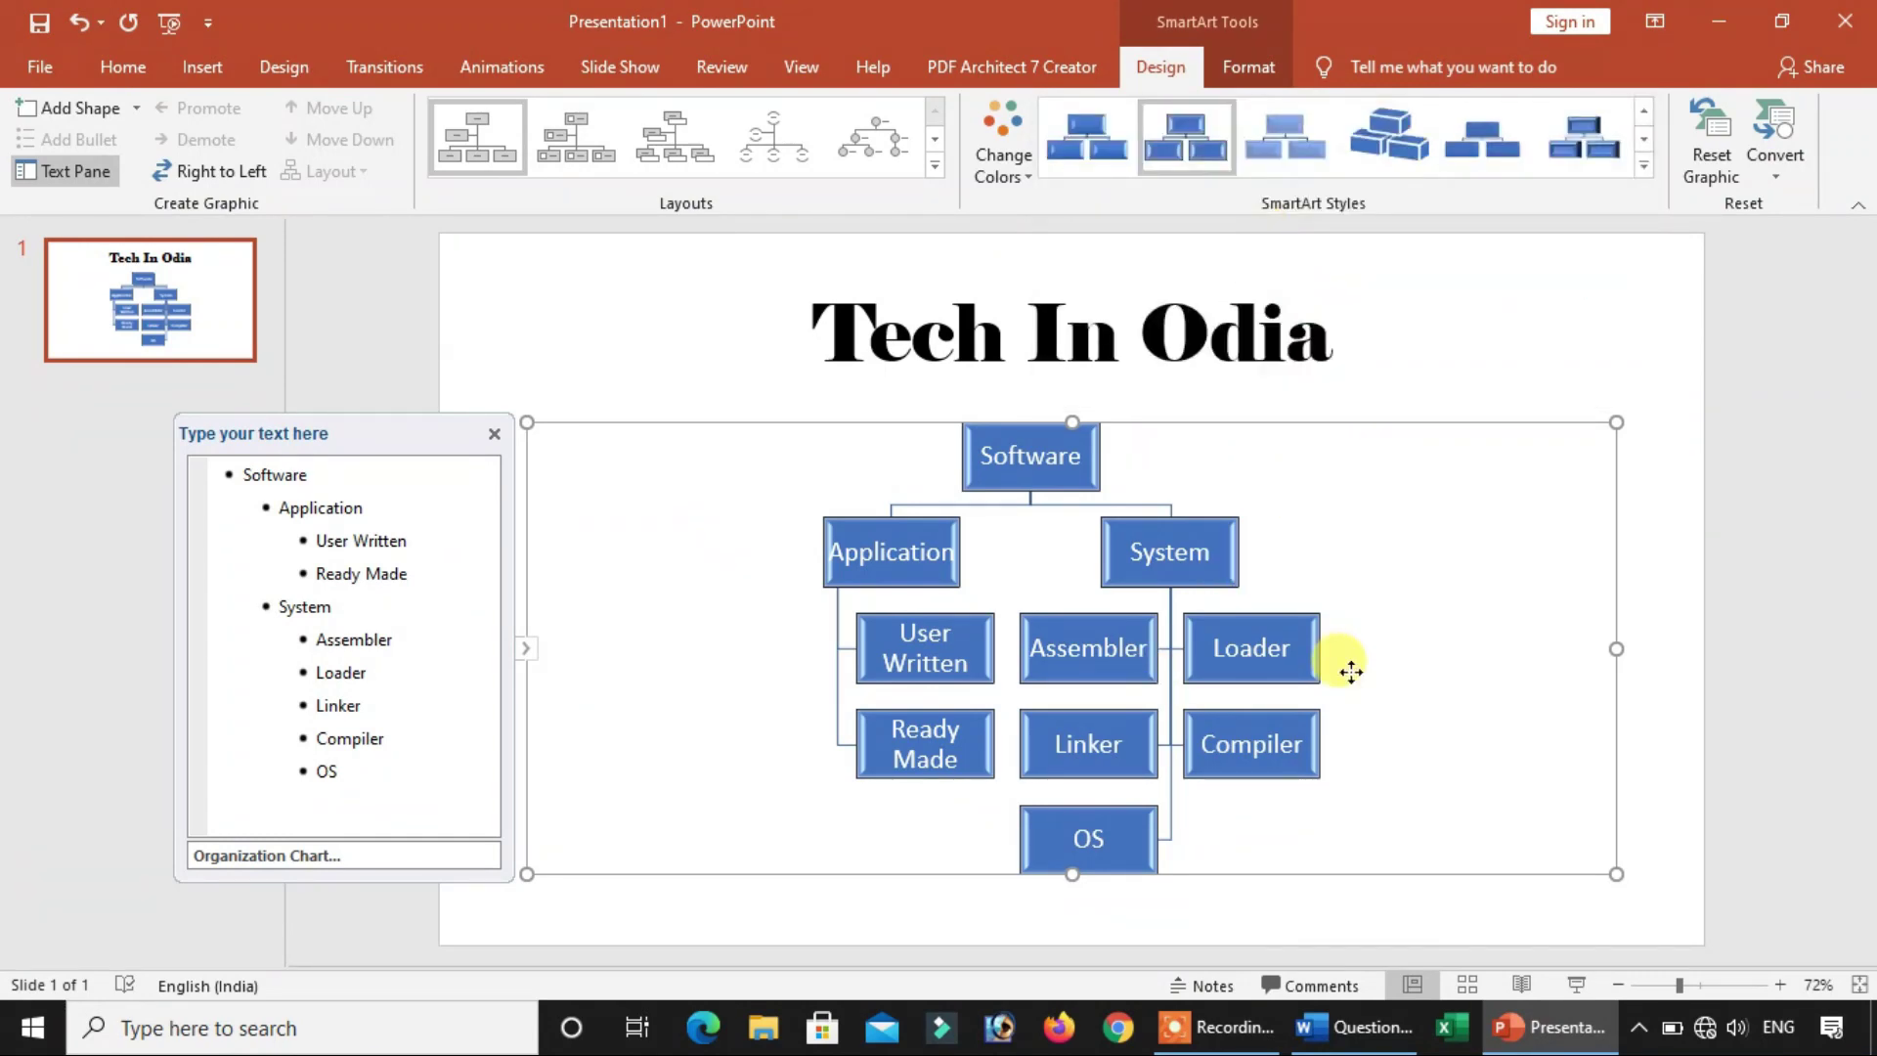
click(1441, 364)
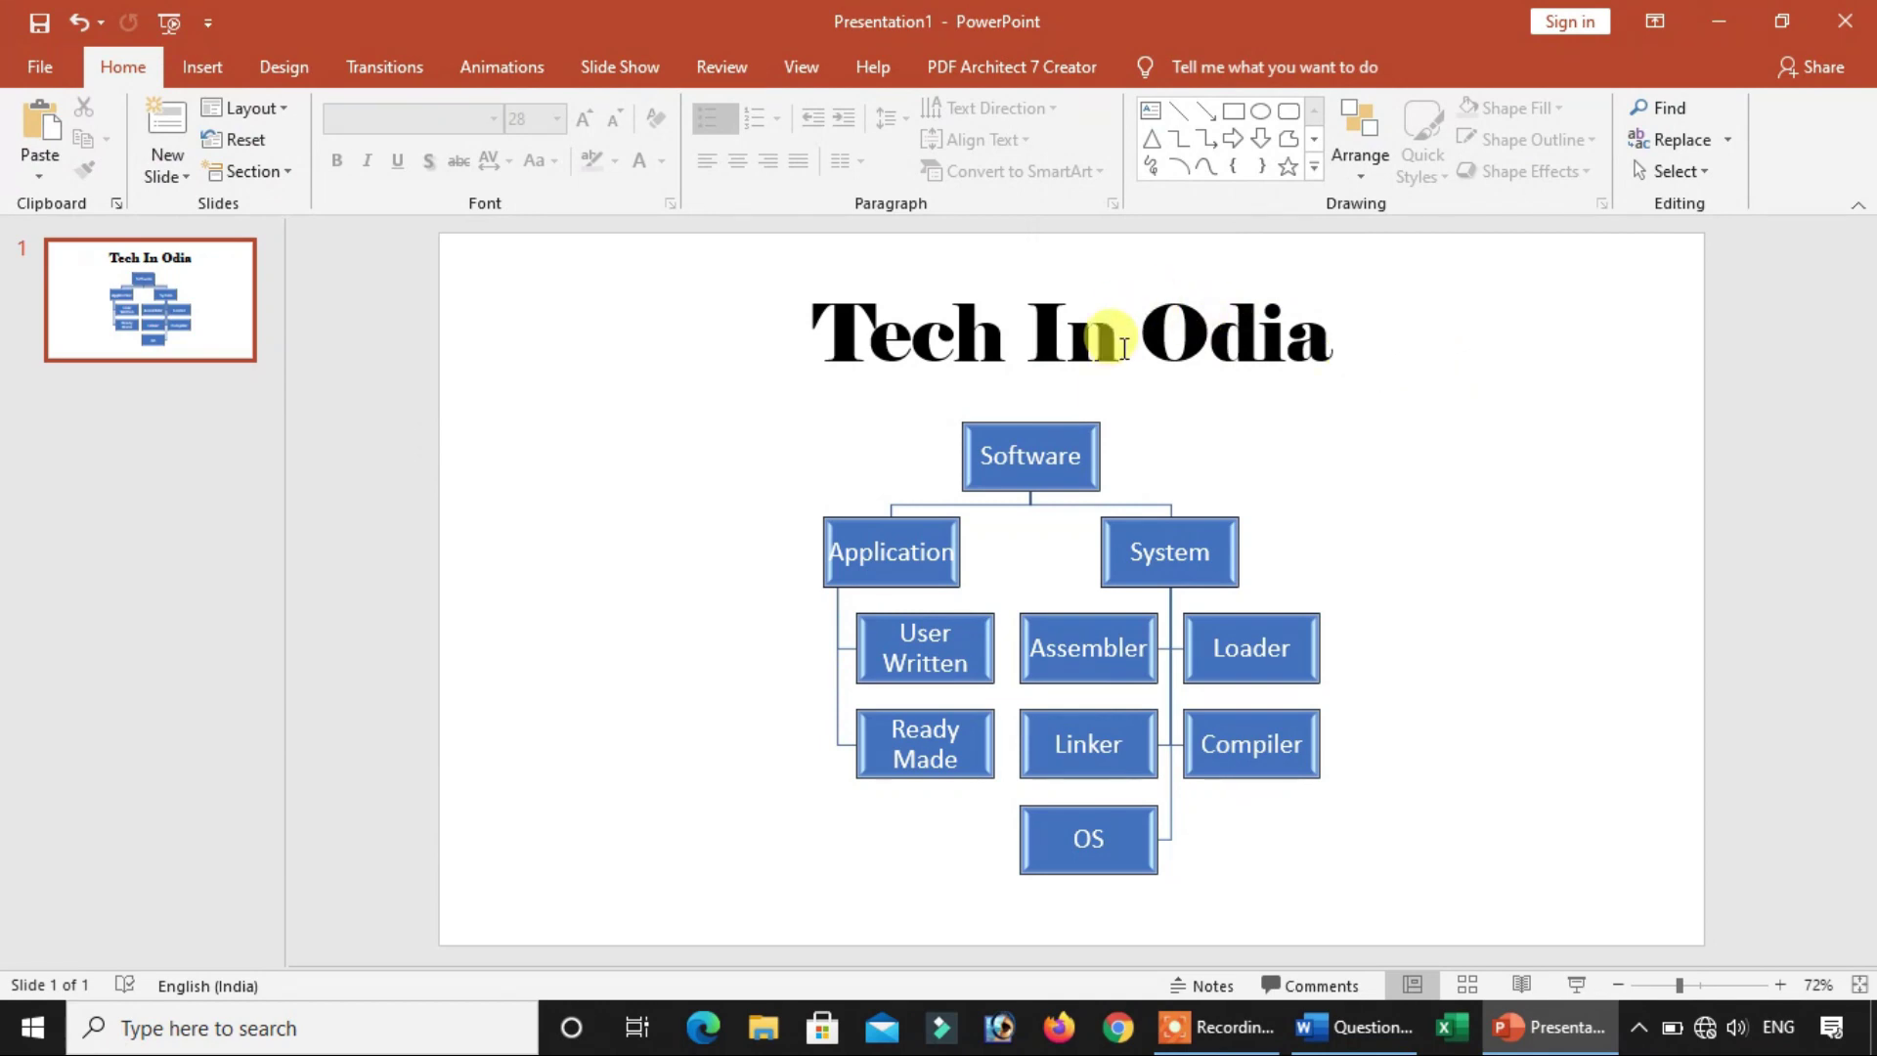
Compare the finished slide with the Software hierarchy sample in Word's Question document
click(1359, 1029)
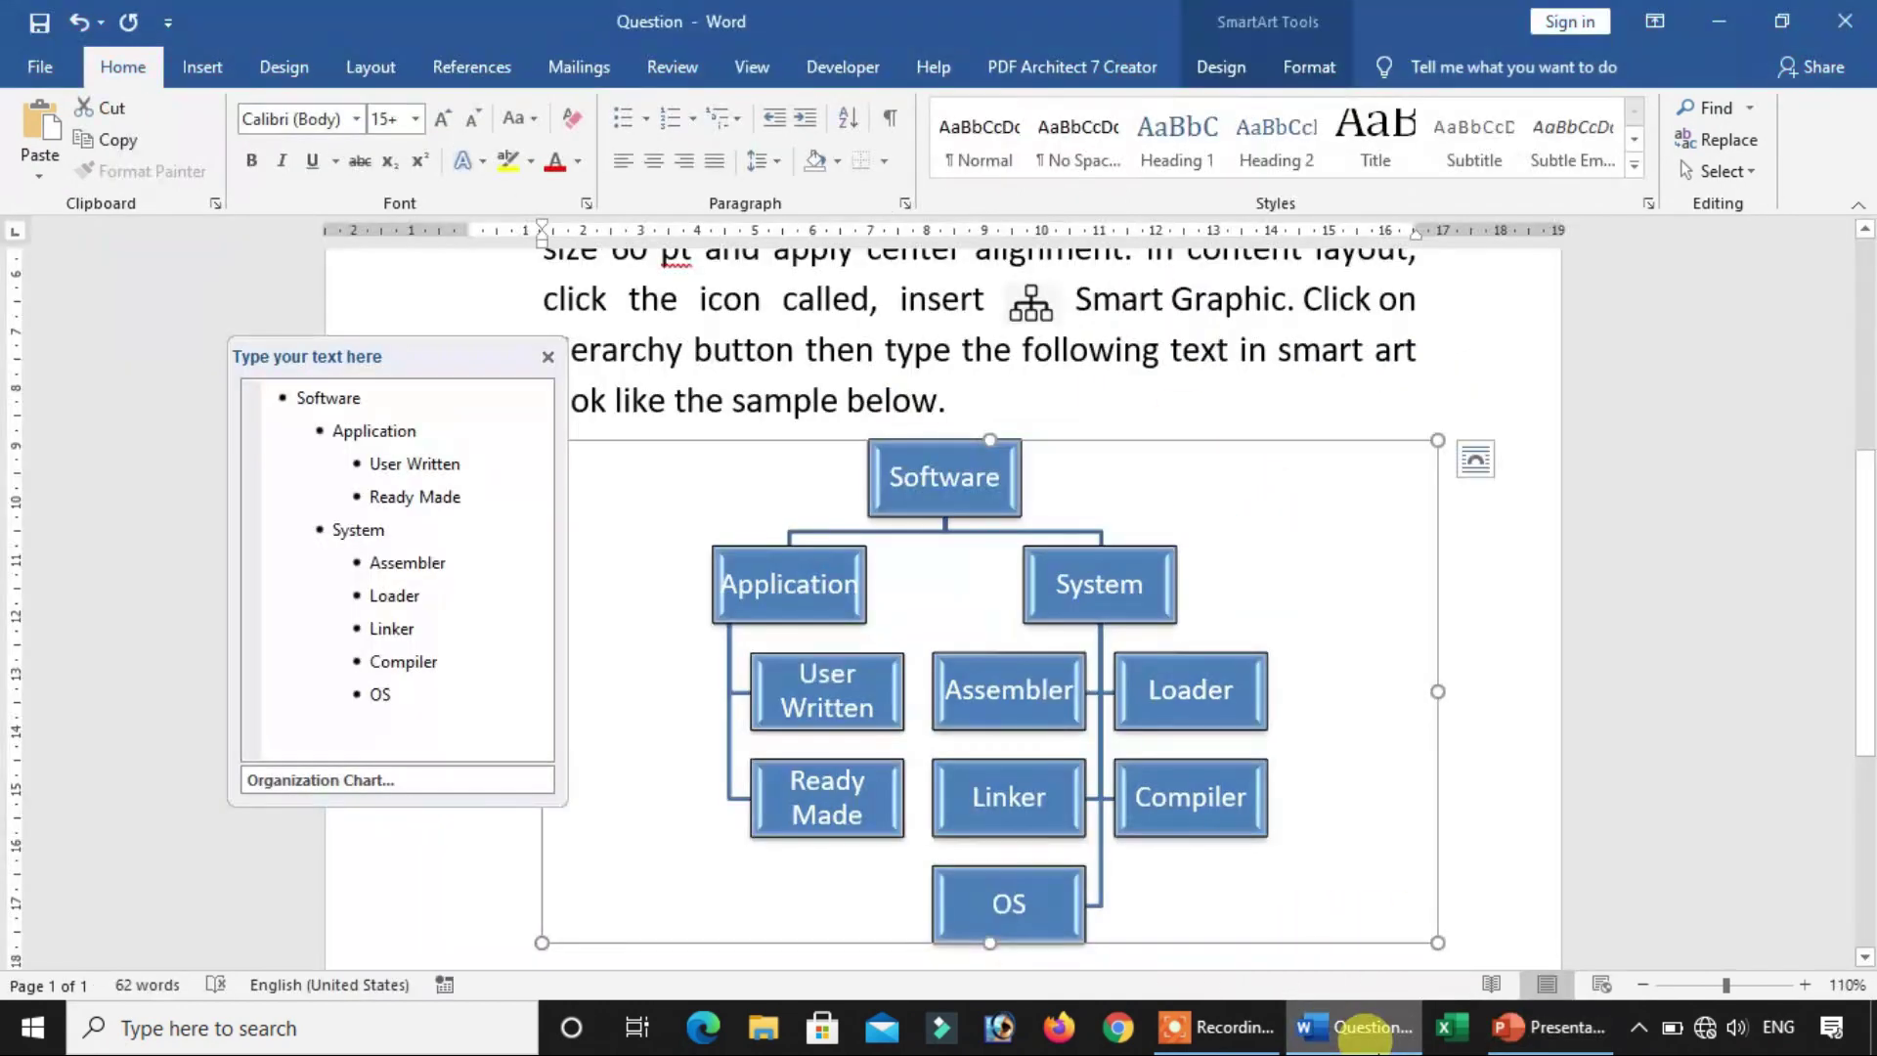
scroll(1375, 536, up, 3)
scroll(1374, 536, up, 4)
scroll(1382, 468, down, 4)
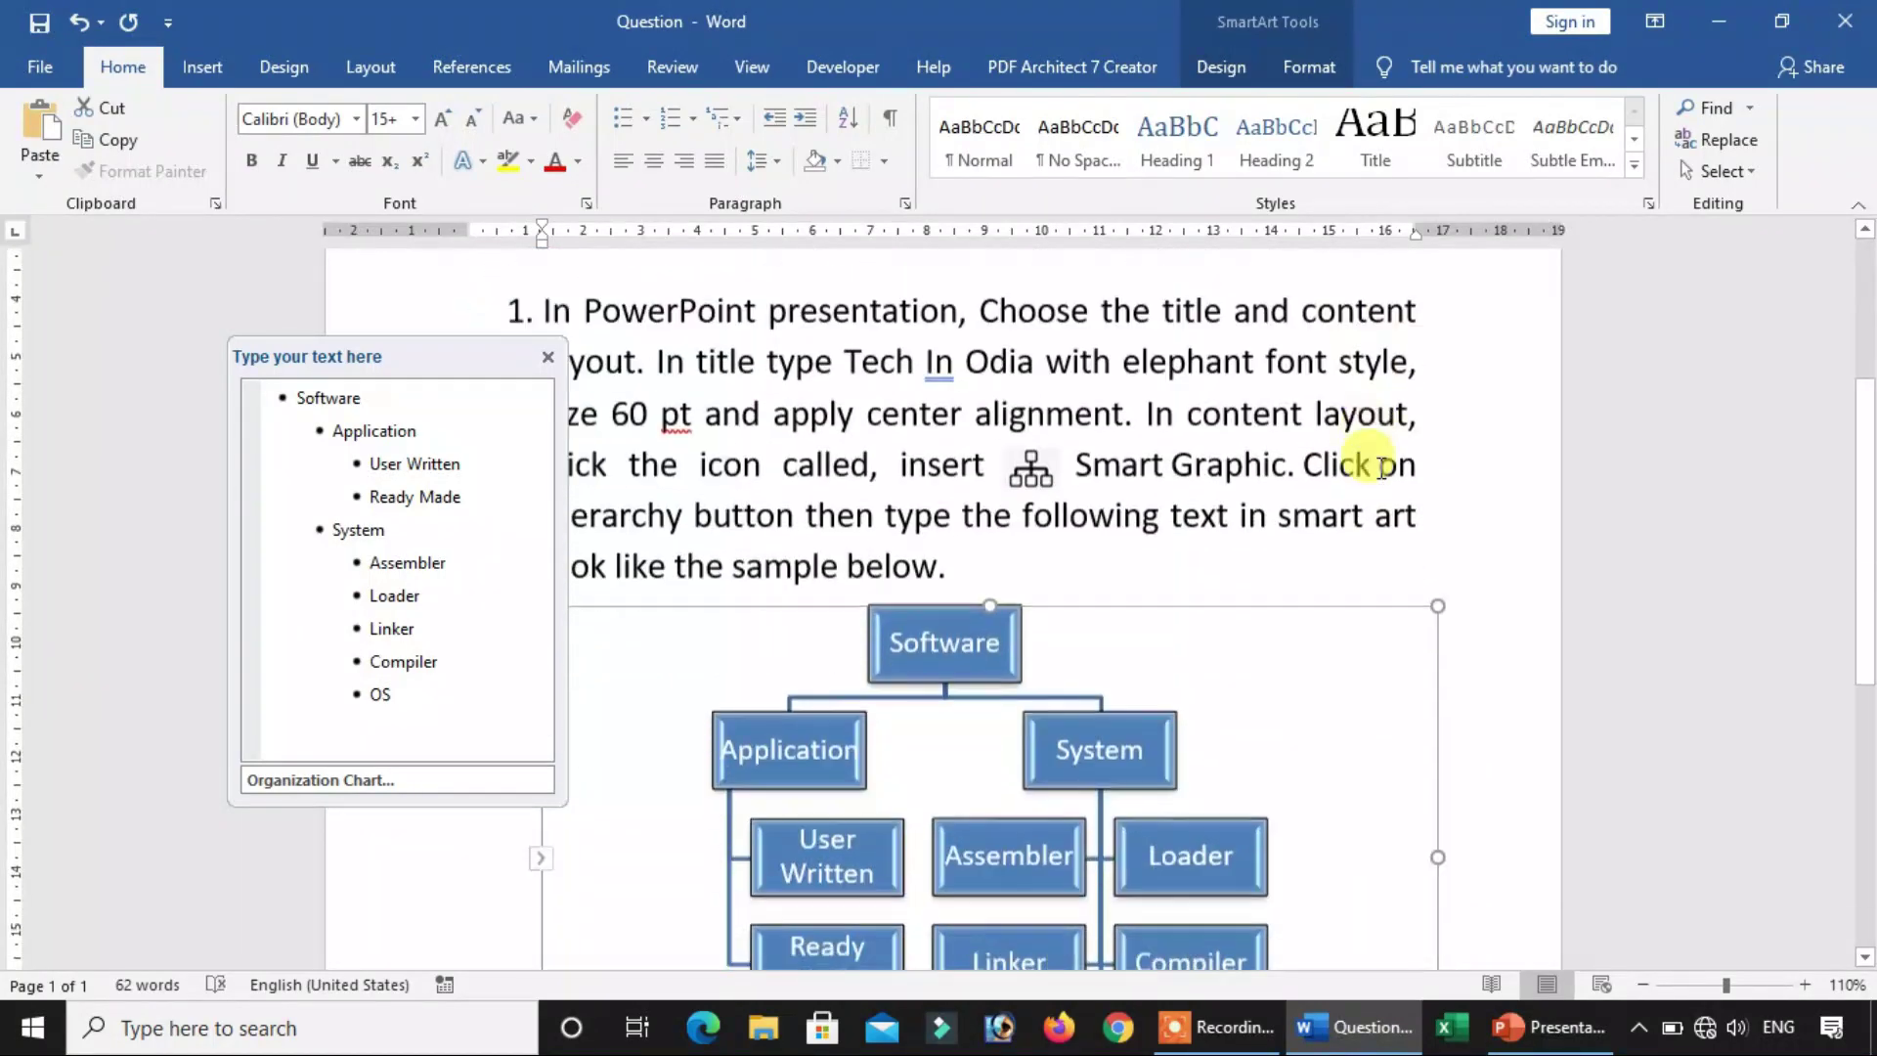
click(547, 357)
click(768, 345)
scroll(781, 354, down, 2)
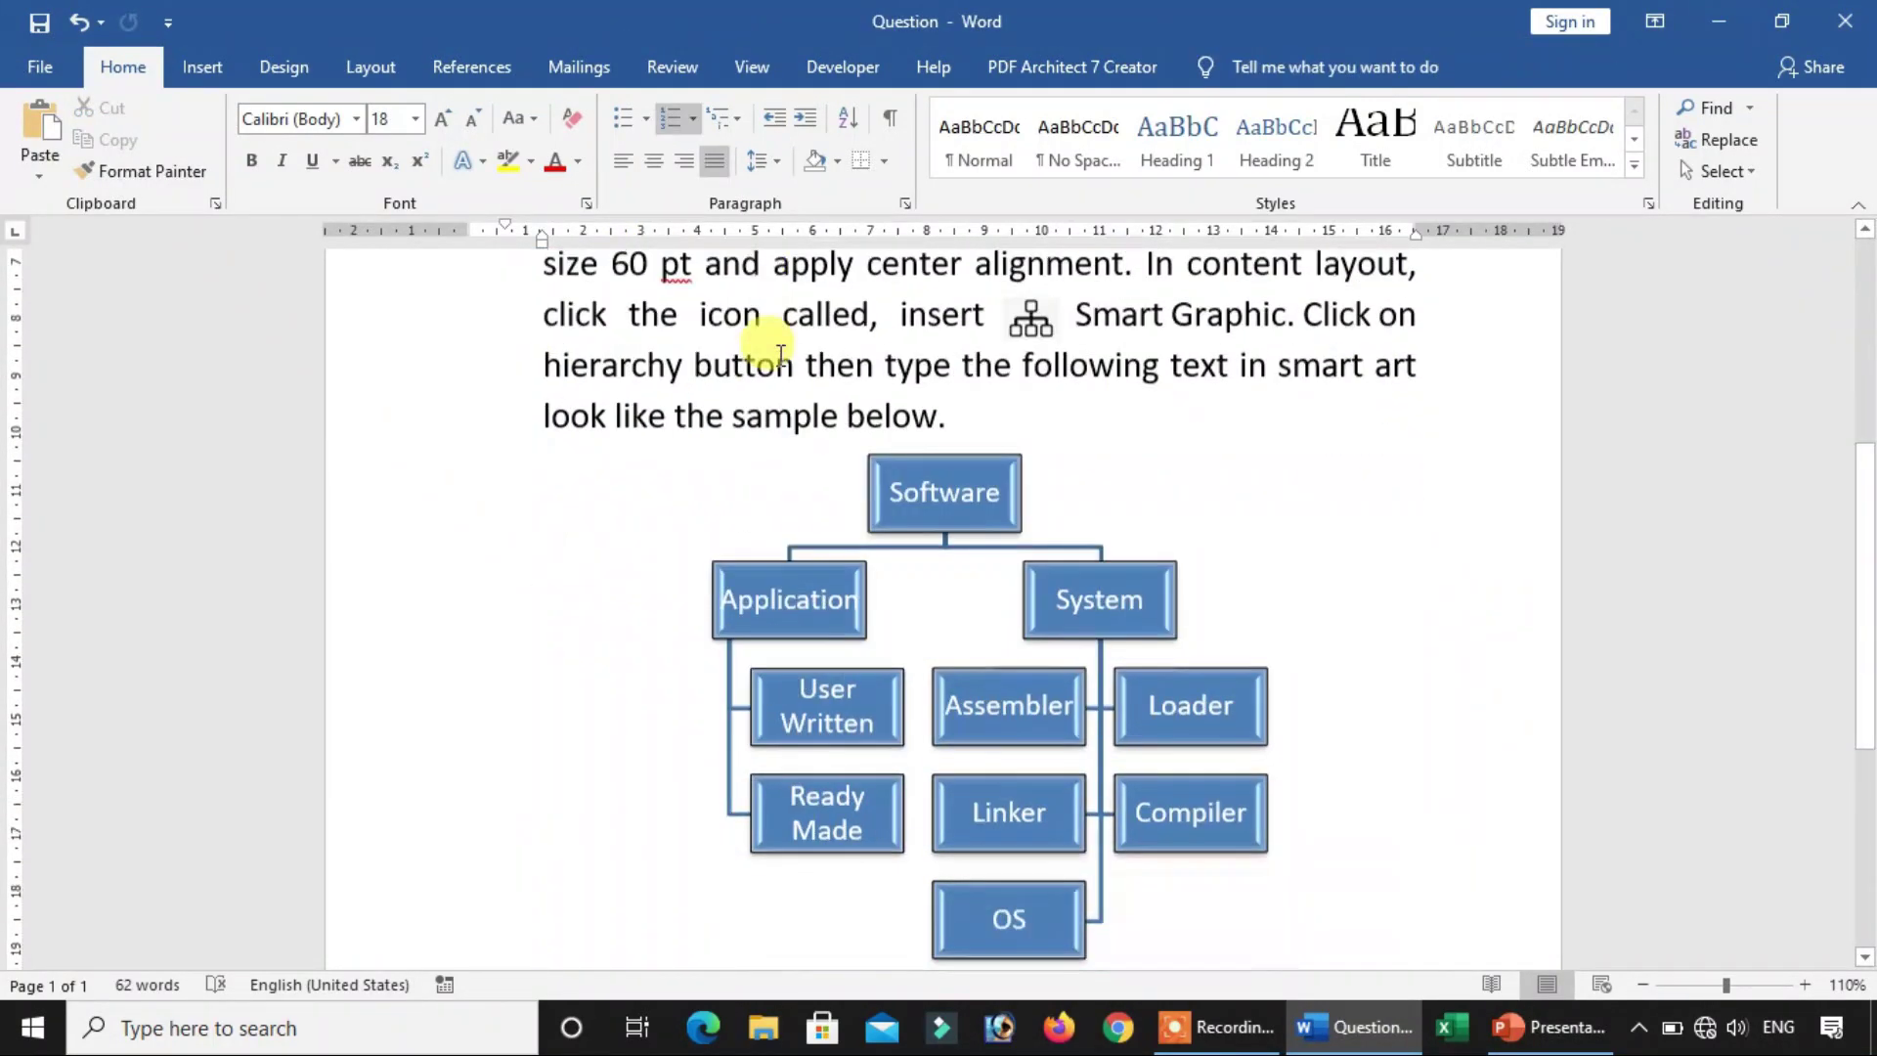